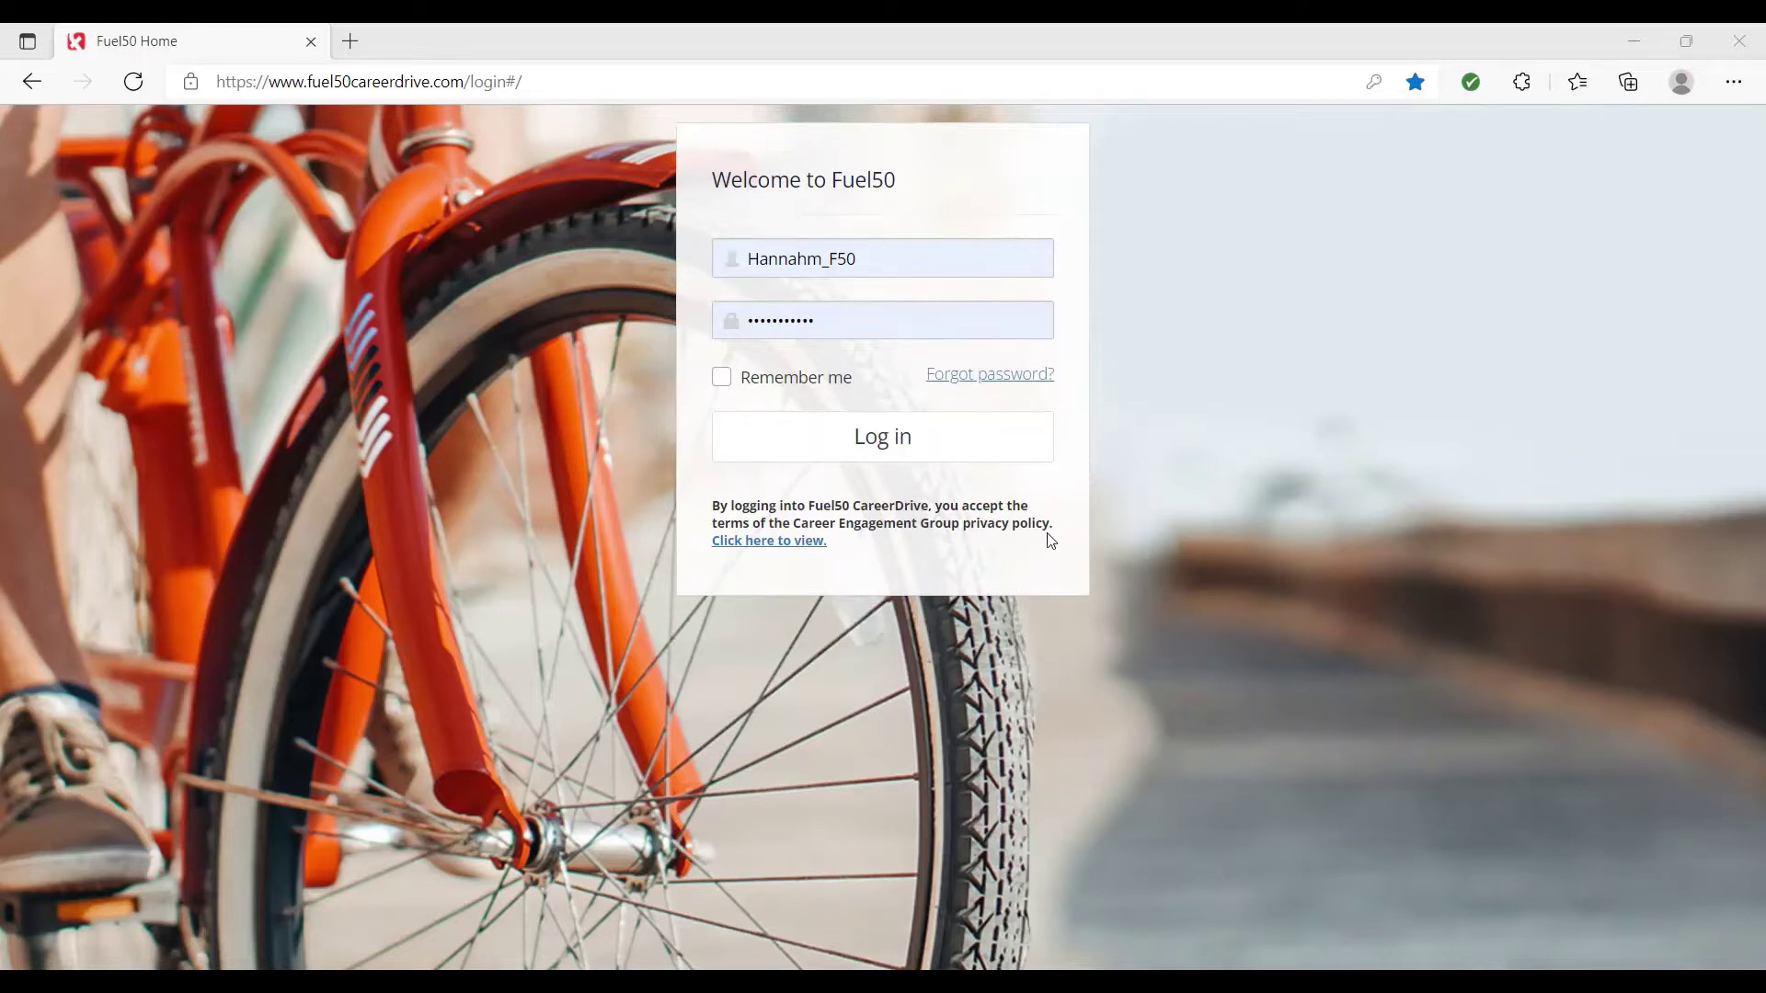
# - Log in with the prefilled credentials and look over the tiles on the home page
pyautogui.click(924, 446)
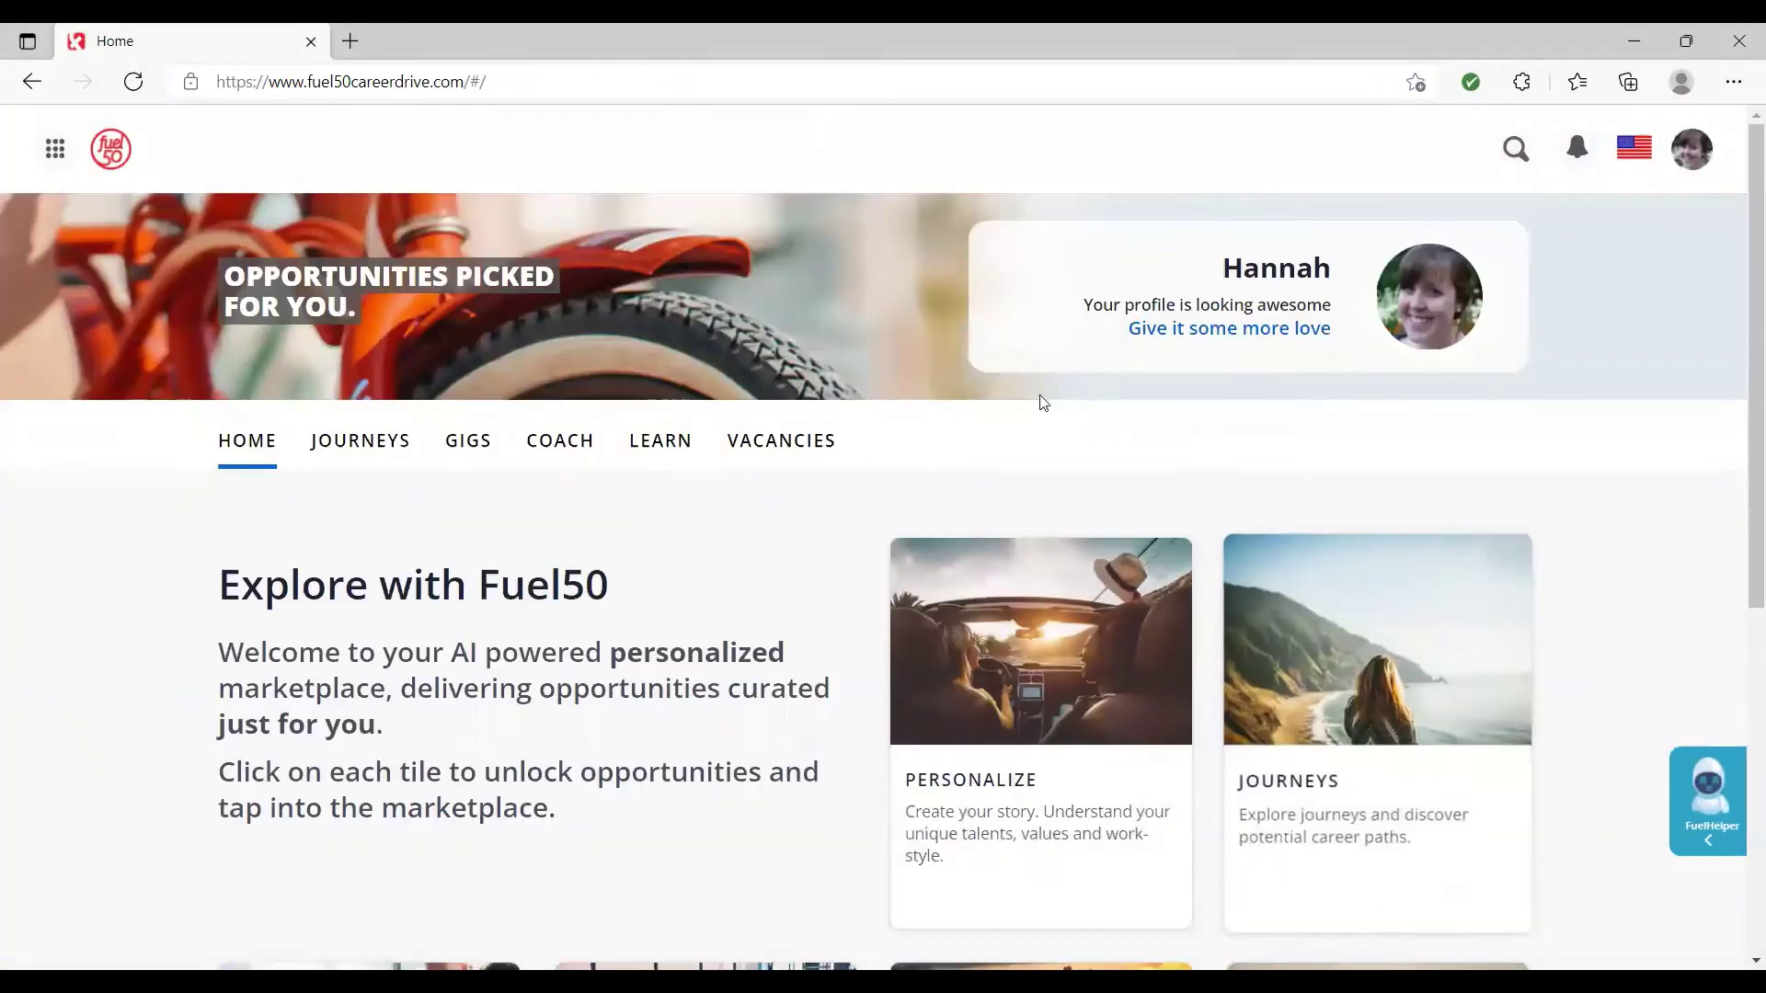
pyautogui.scroll(-5, 511, 359)
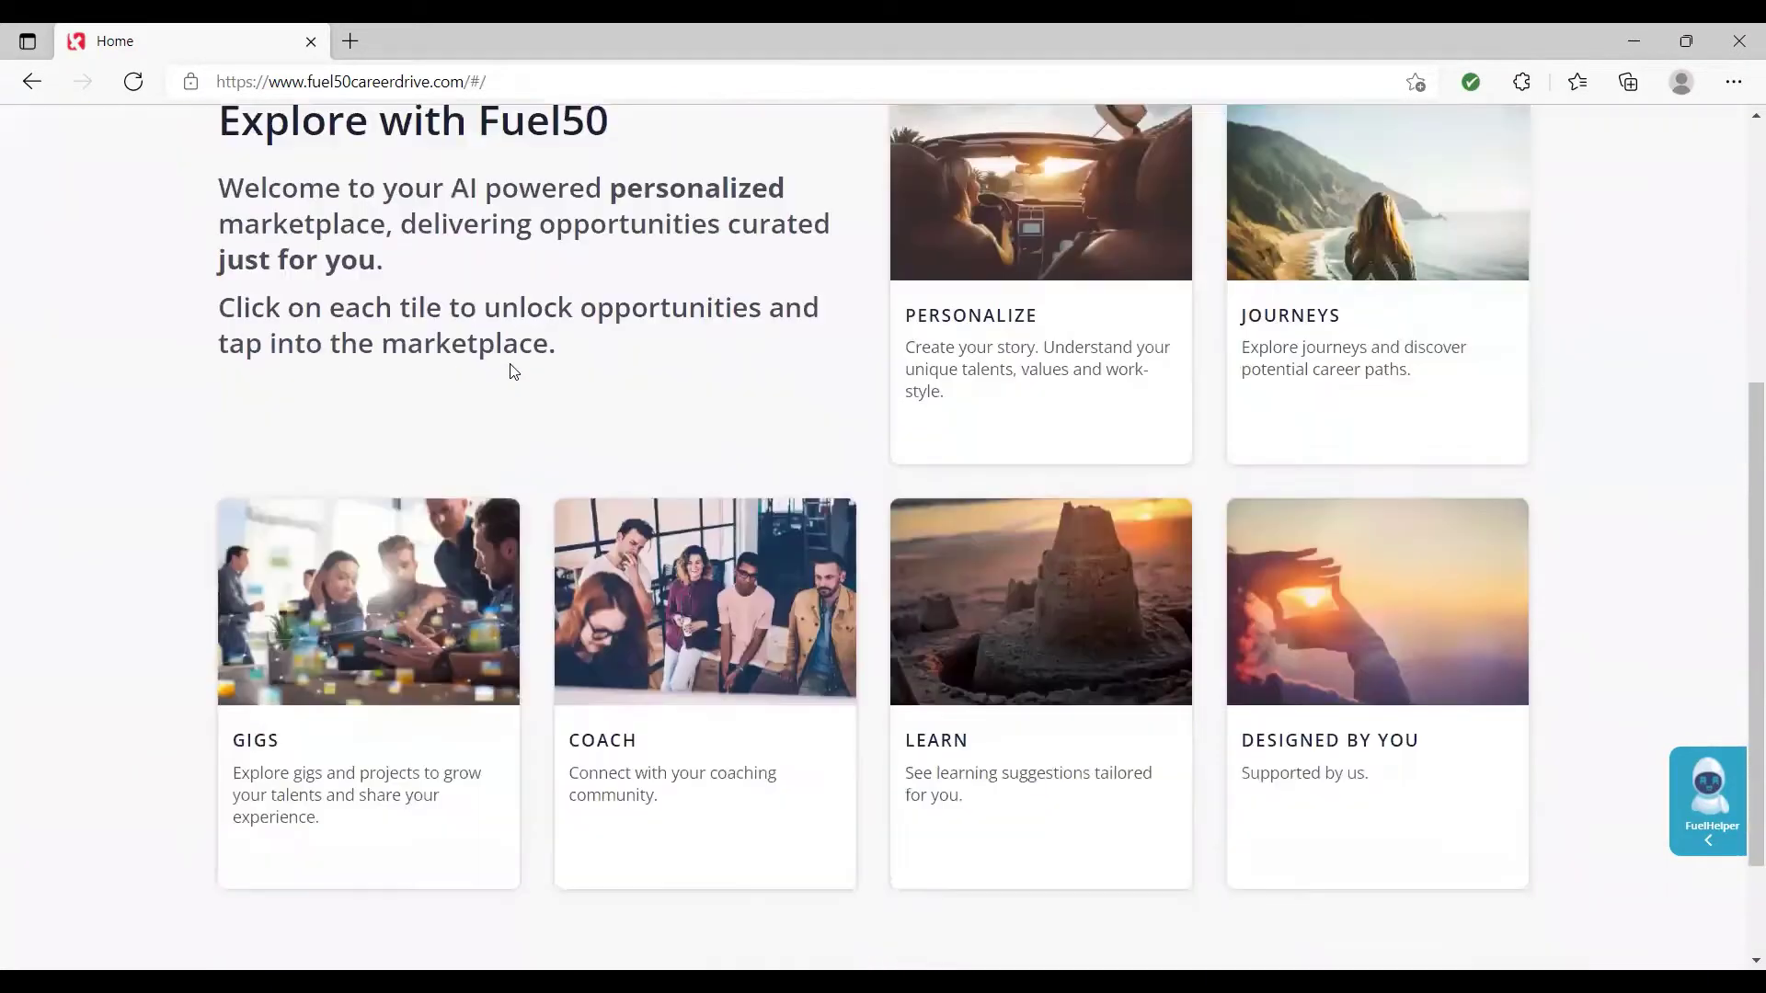
pyautogui.scroll(3, 511, 370)
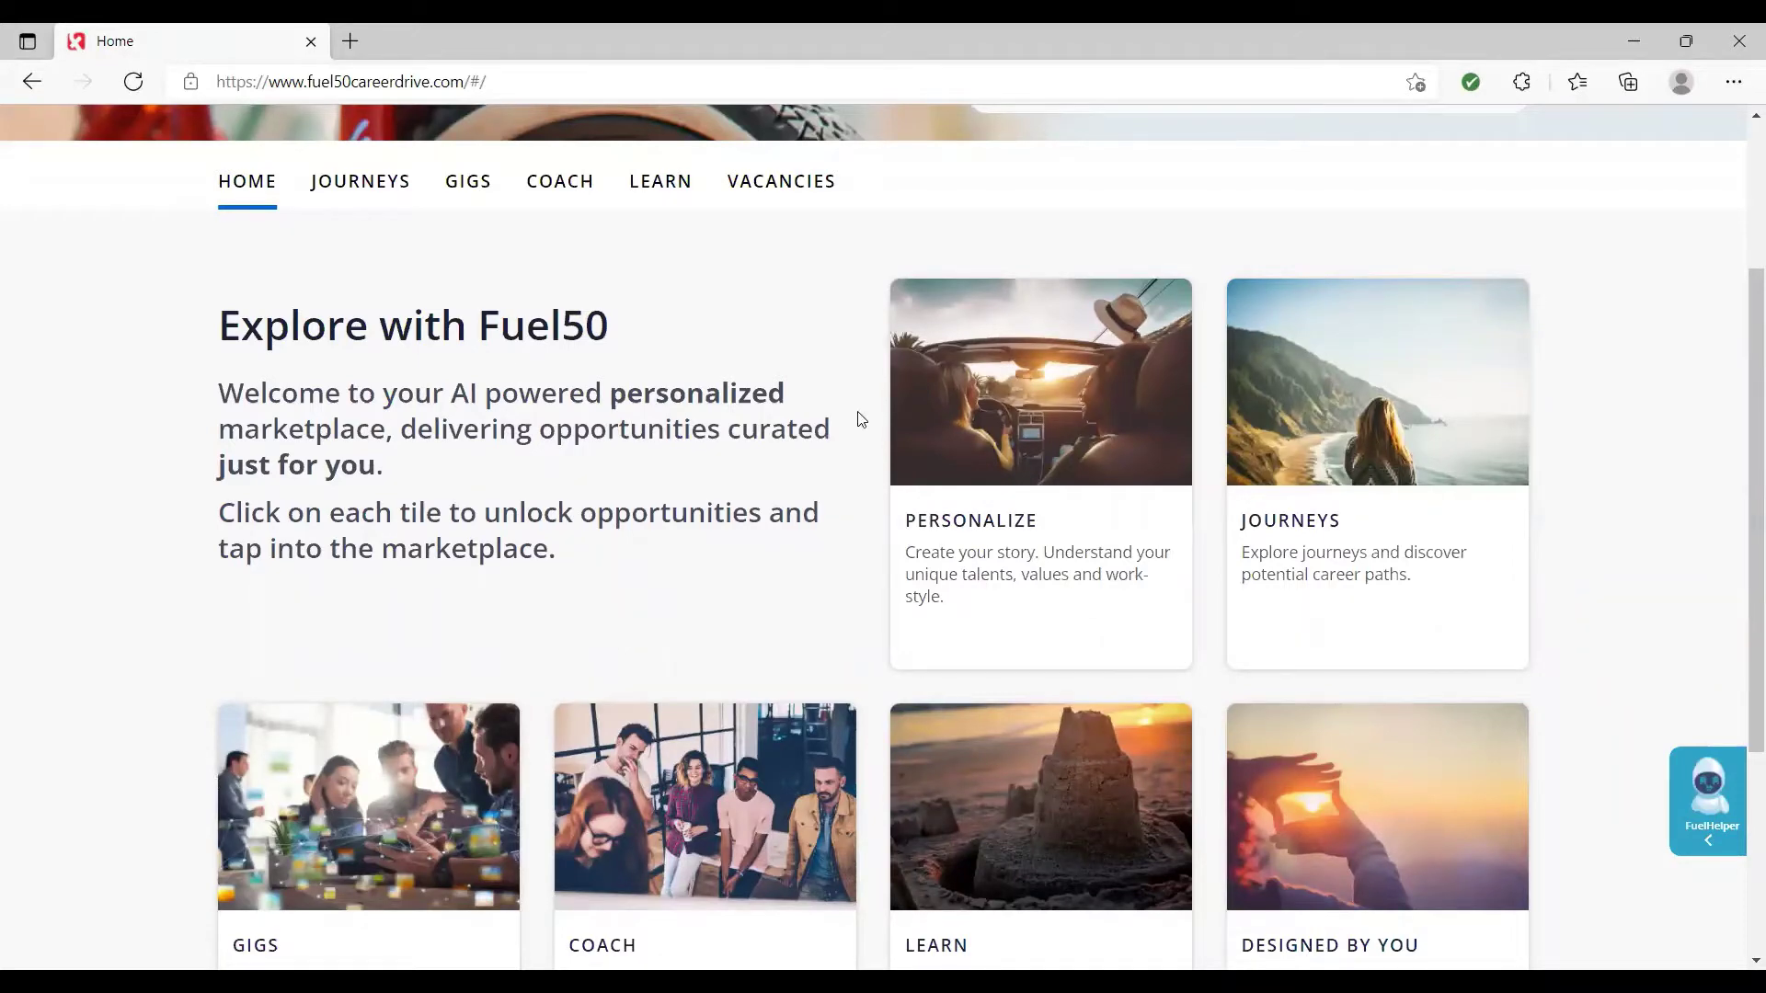
pyautogui.scroll(3, 3, 474)
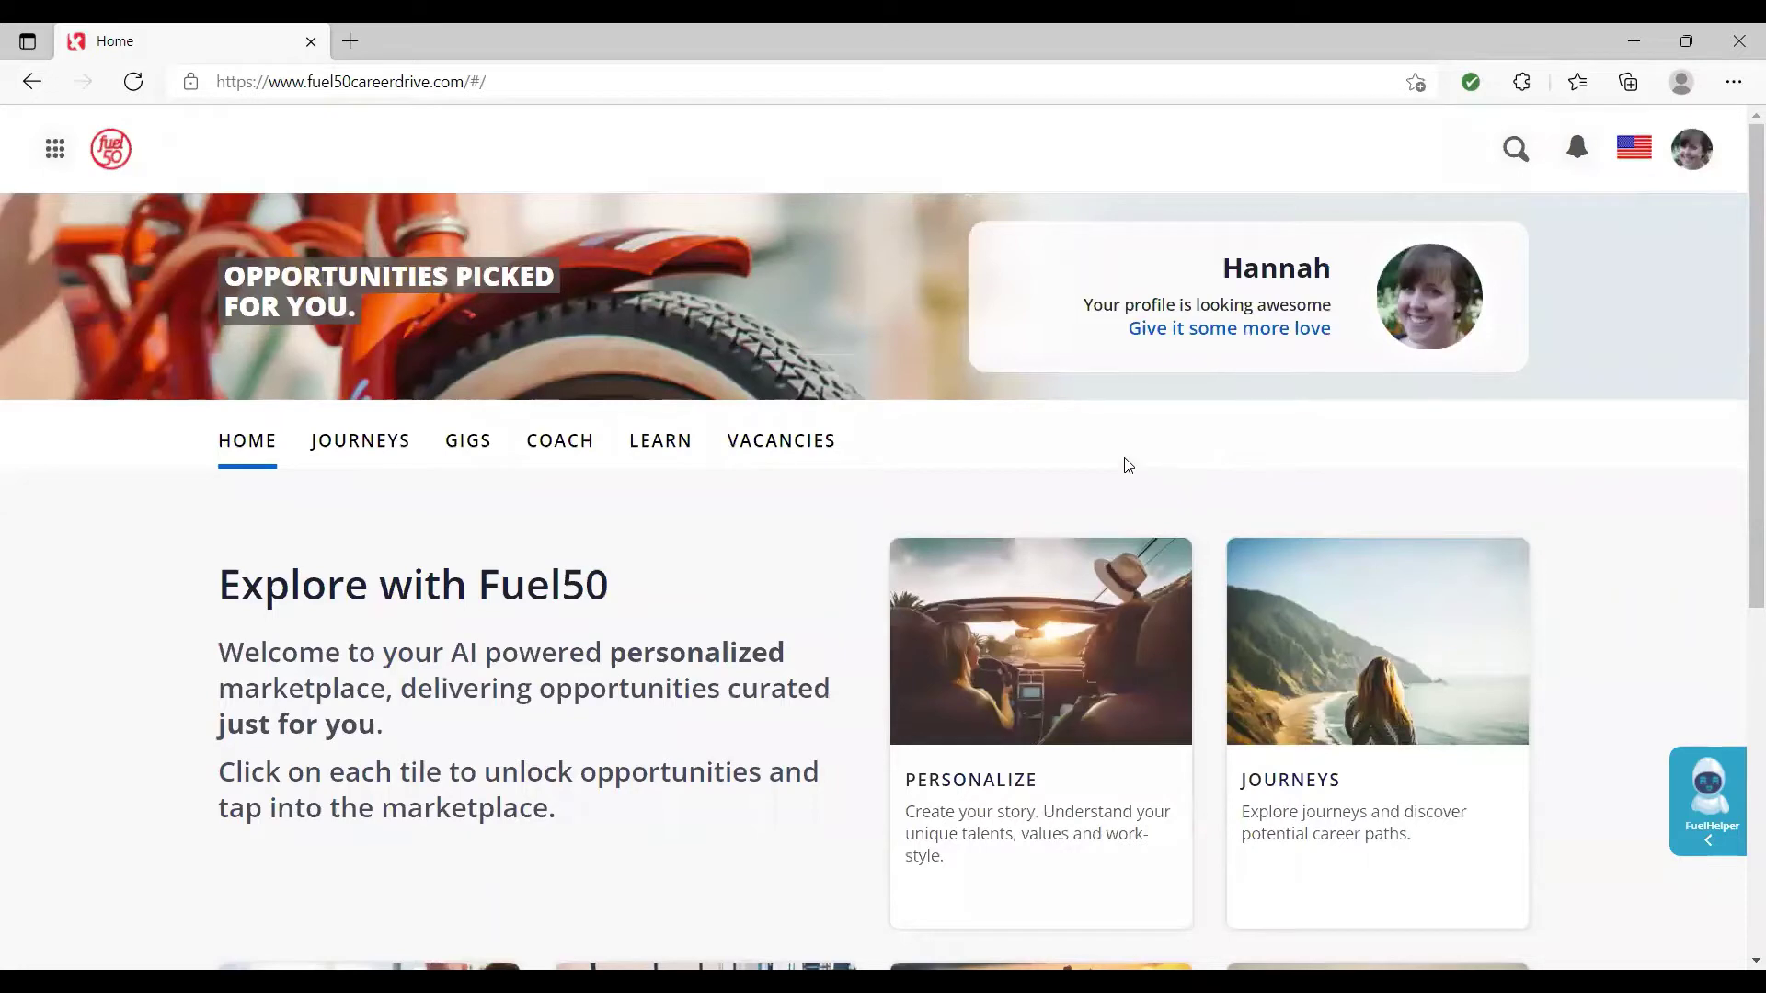
pyautogui.scroll(-3, 966, 377)
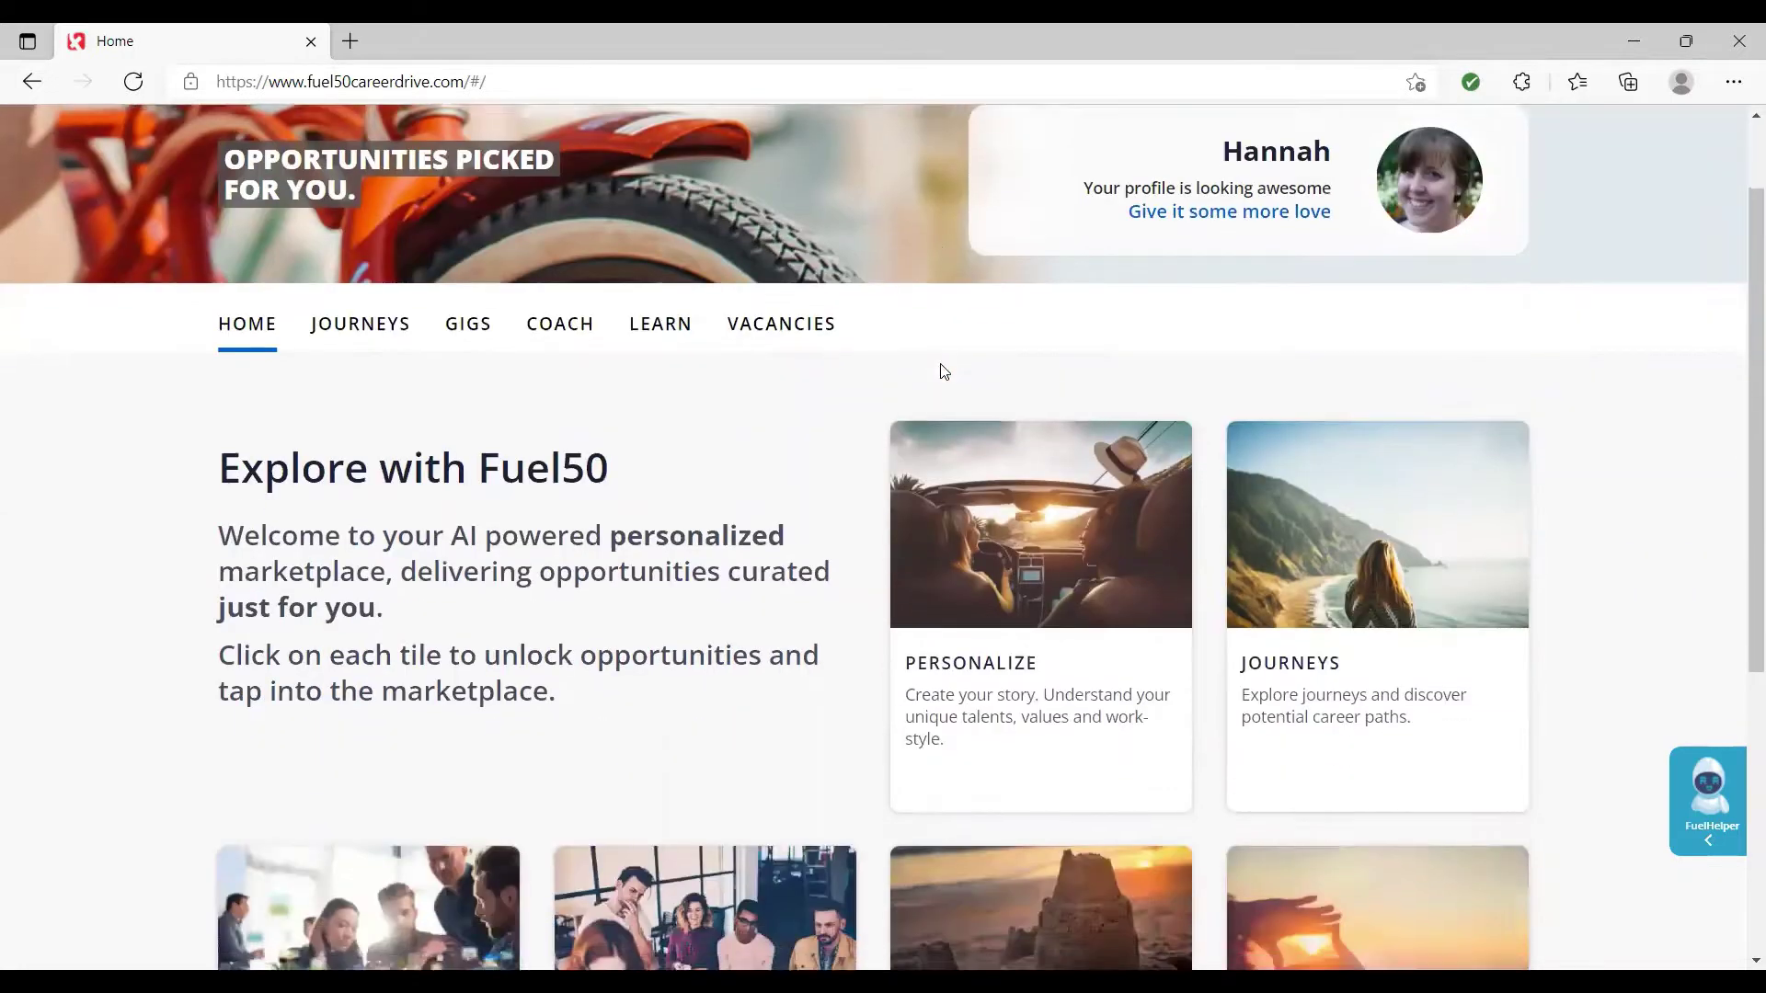
pyautogui.scroll(3, 657, 161)
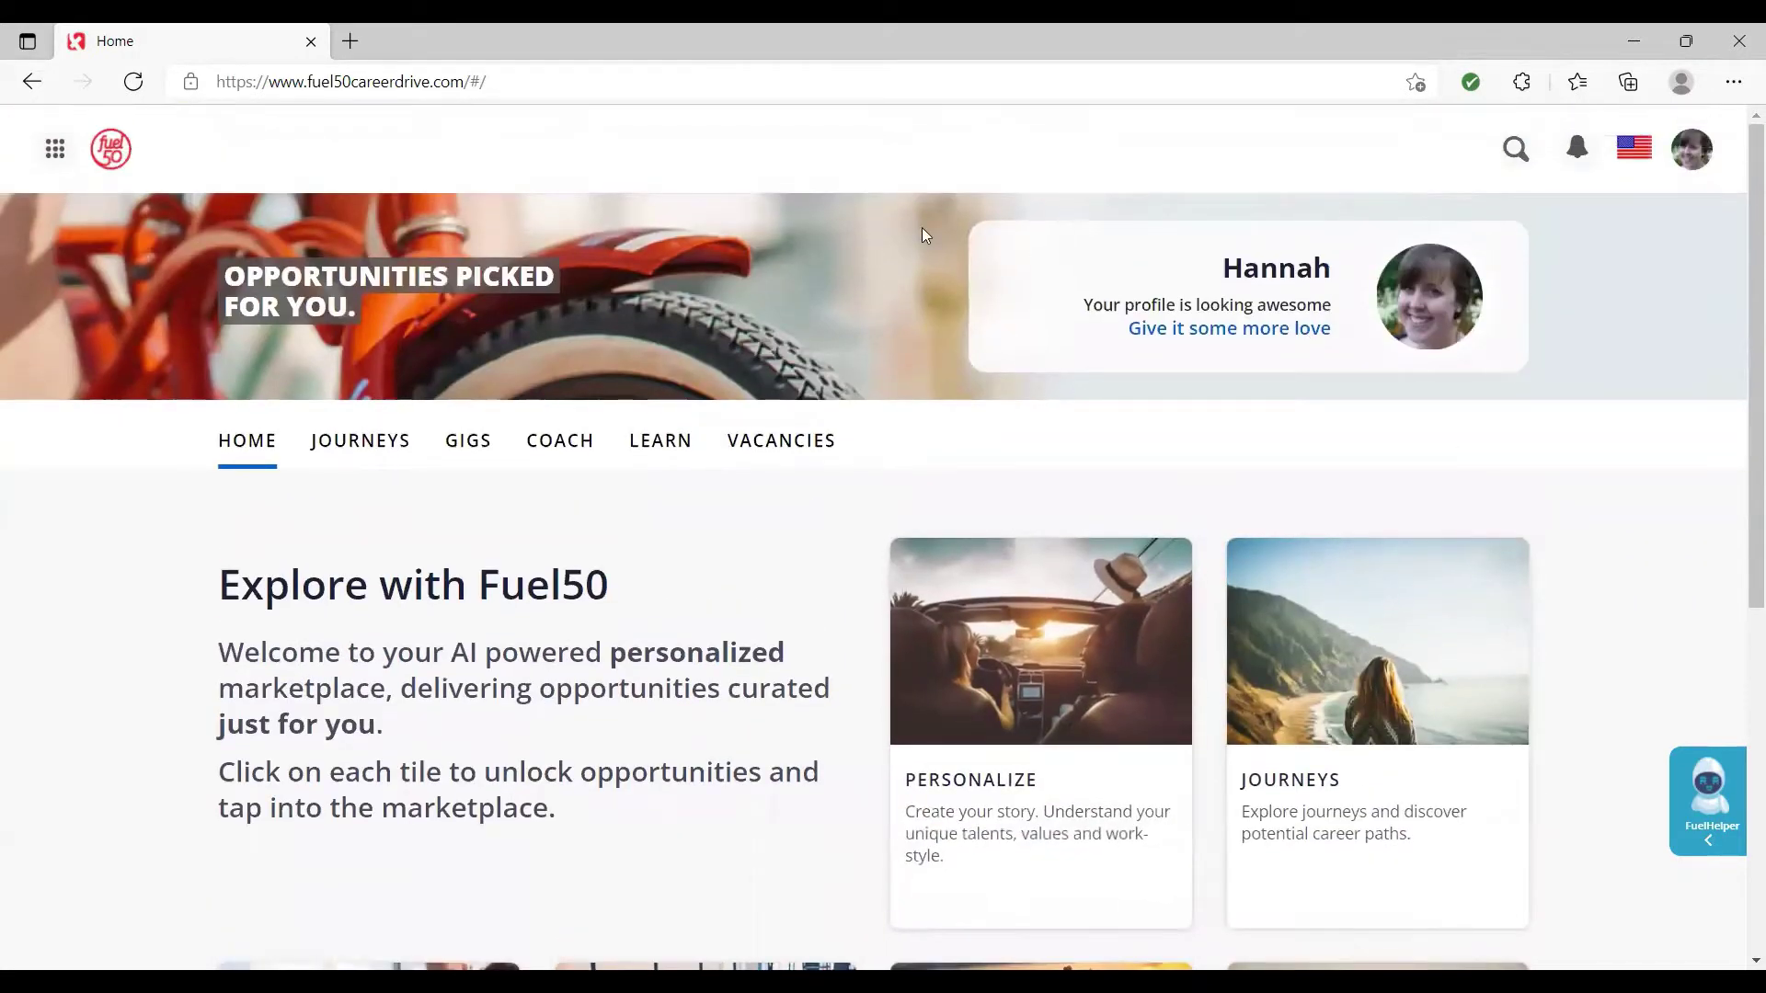
pyautogui.scroll(-1, 694, 561)
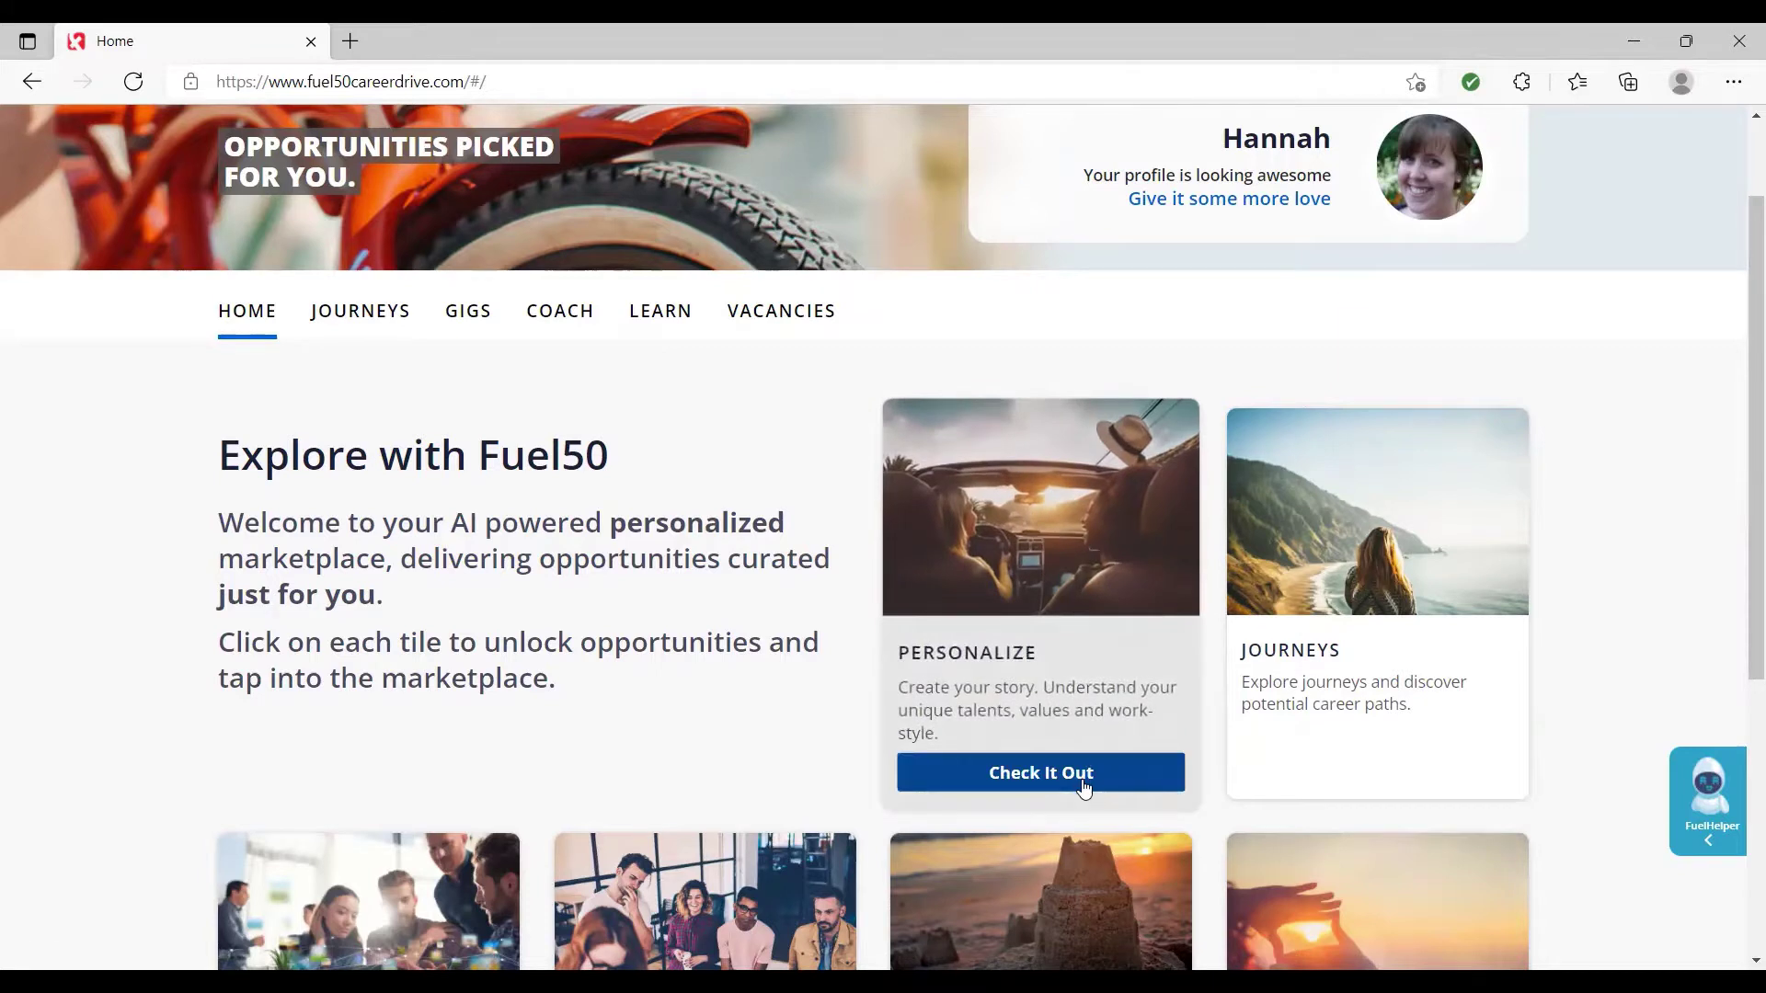
# - Open the Personalize tile and review the career engagers and personal values in the FuelValues section
pyautogui.moveTo(1019, 490)
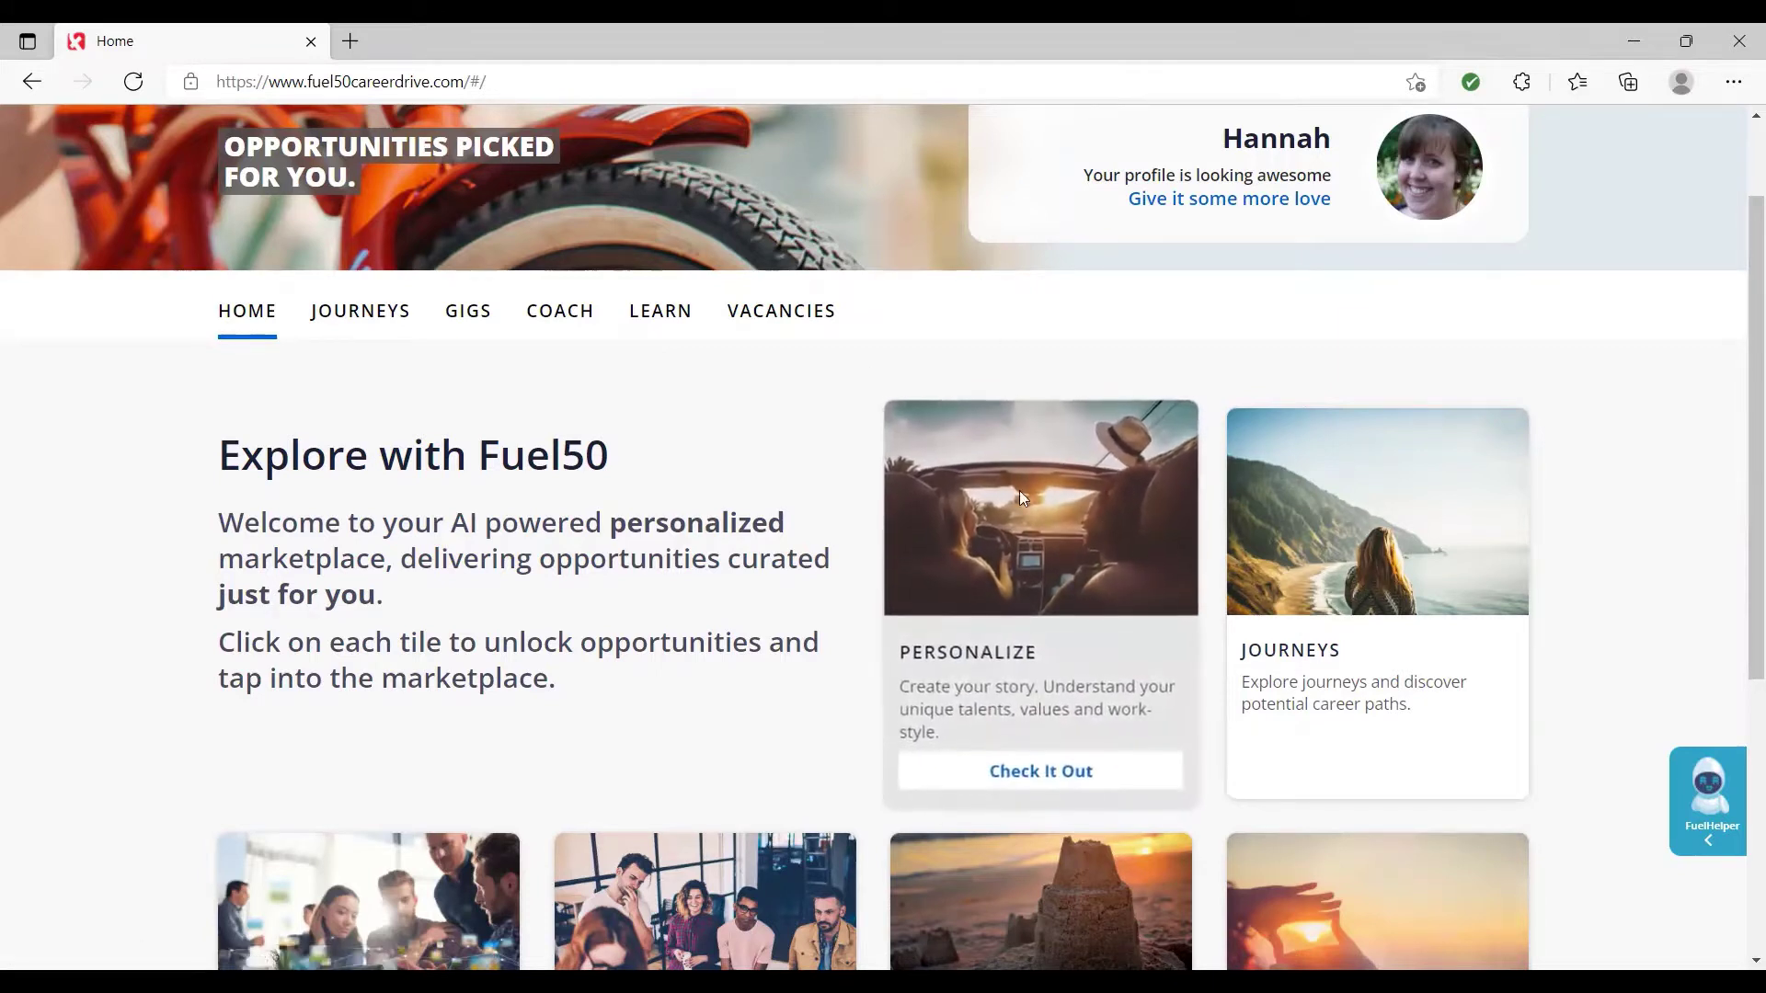
pyautogui.click(1075, 784)
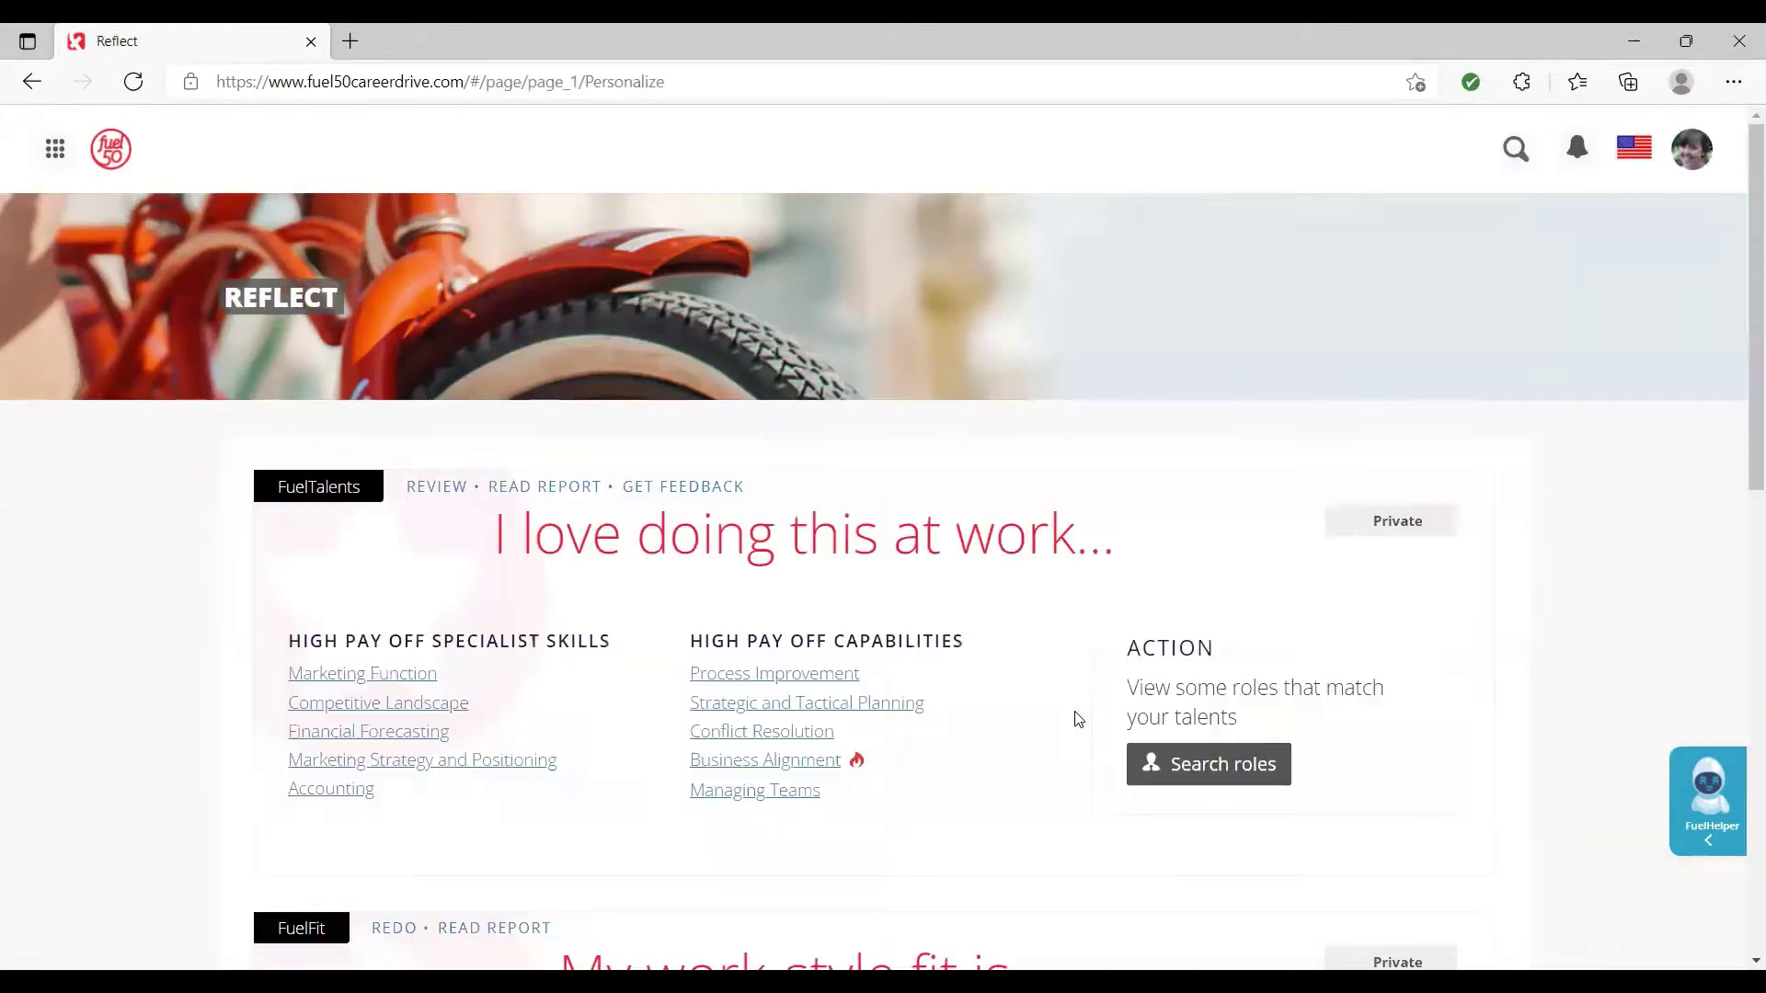
pyautogui.scroll(-4, 1111, 714)
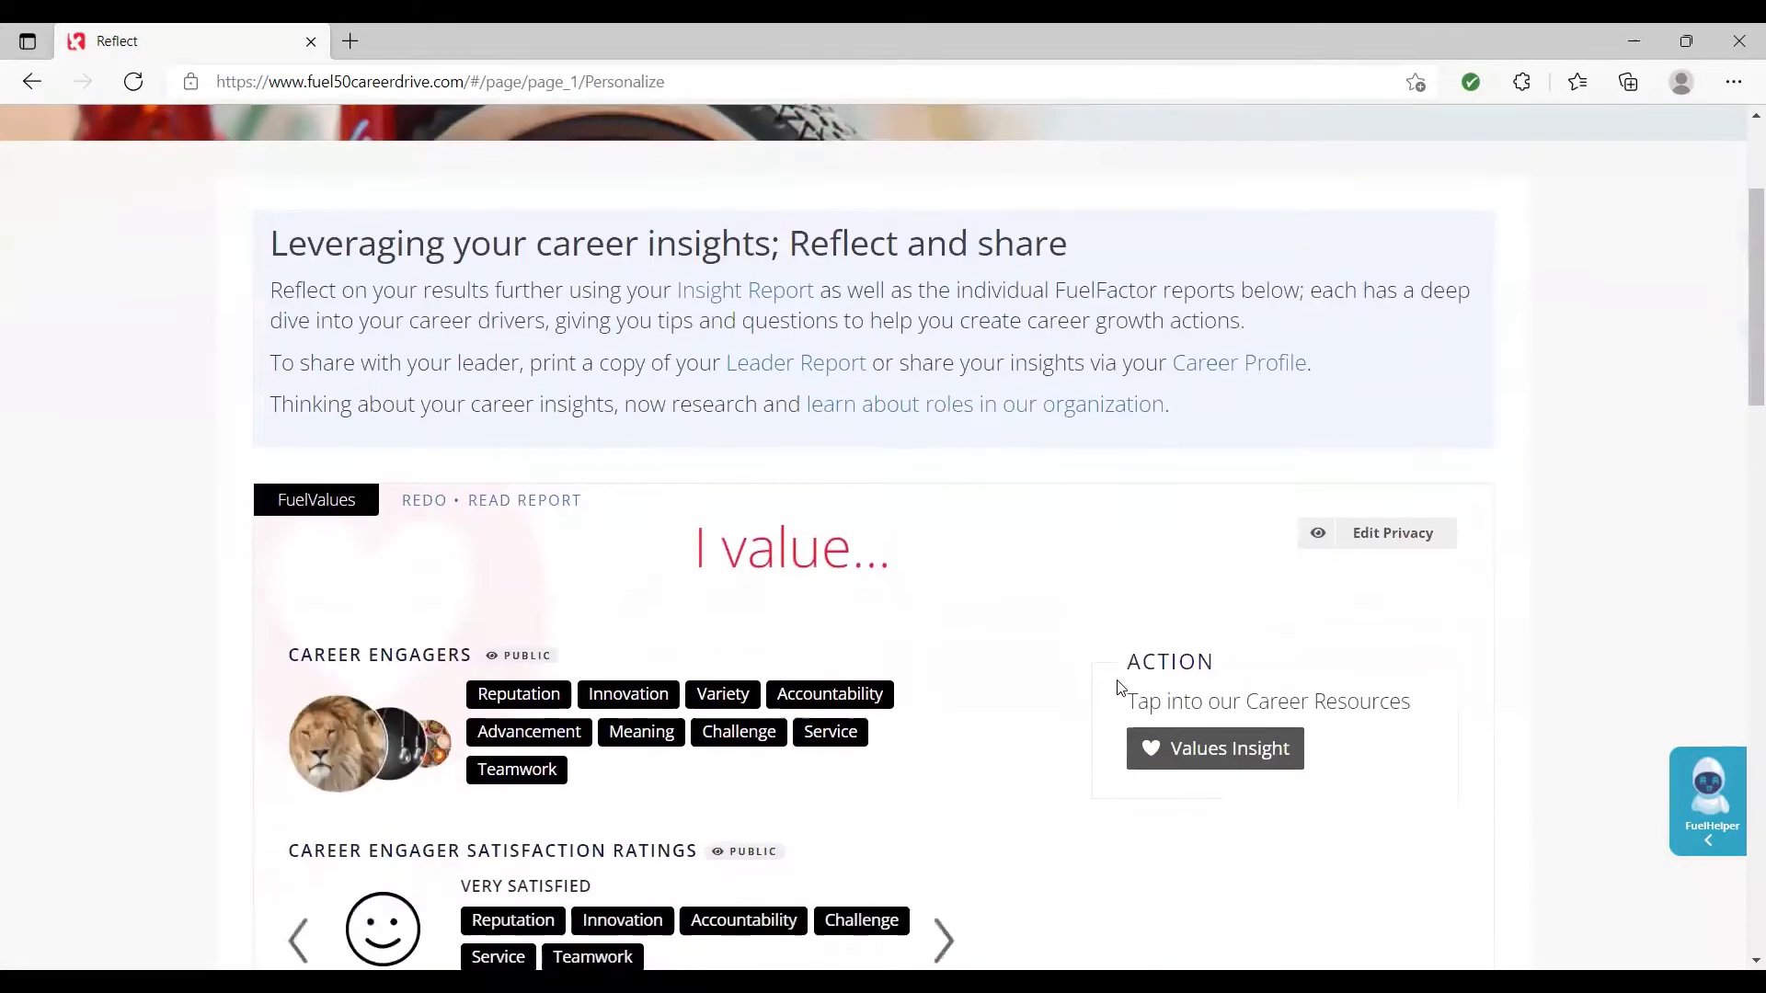
pyautogui.scroll(-3, 1177, 630)
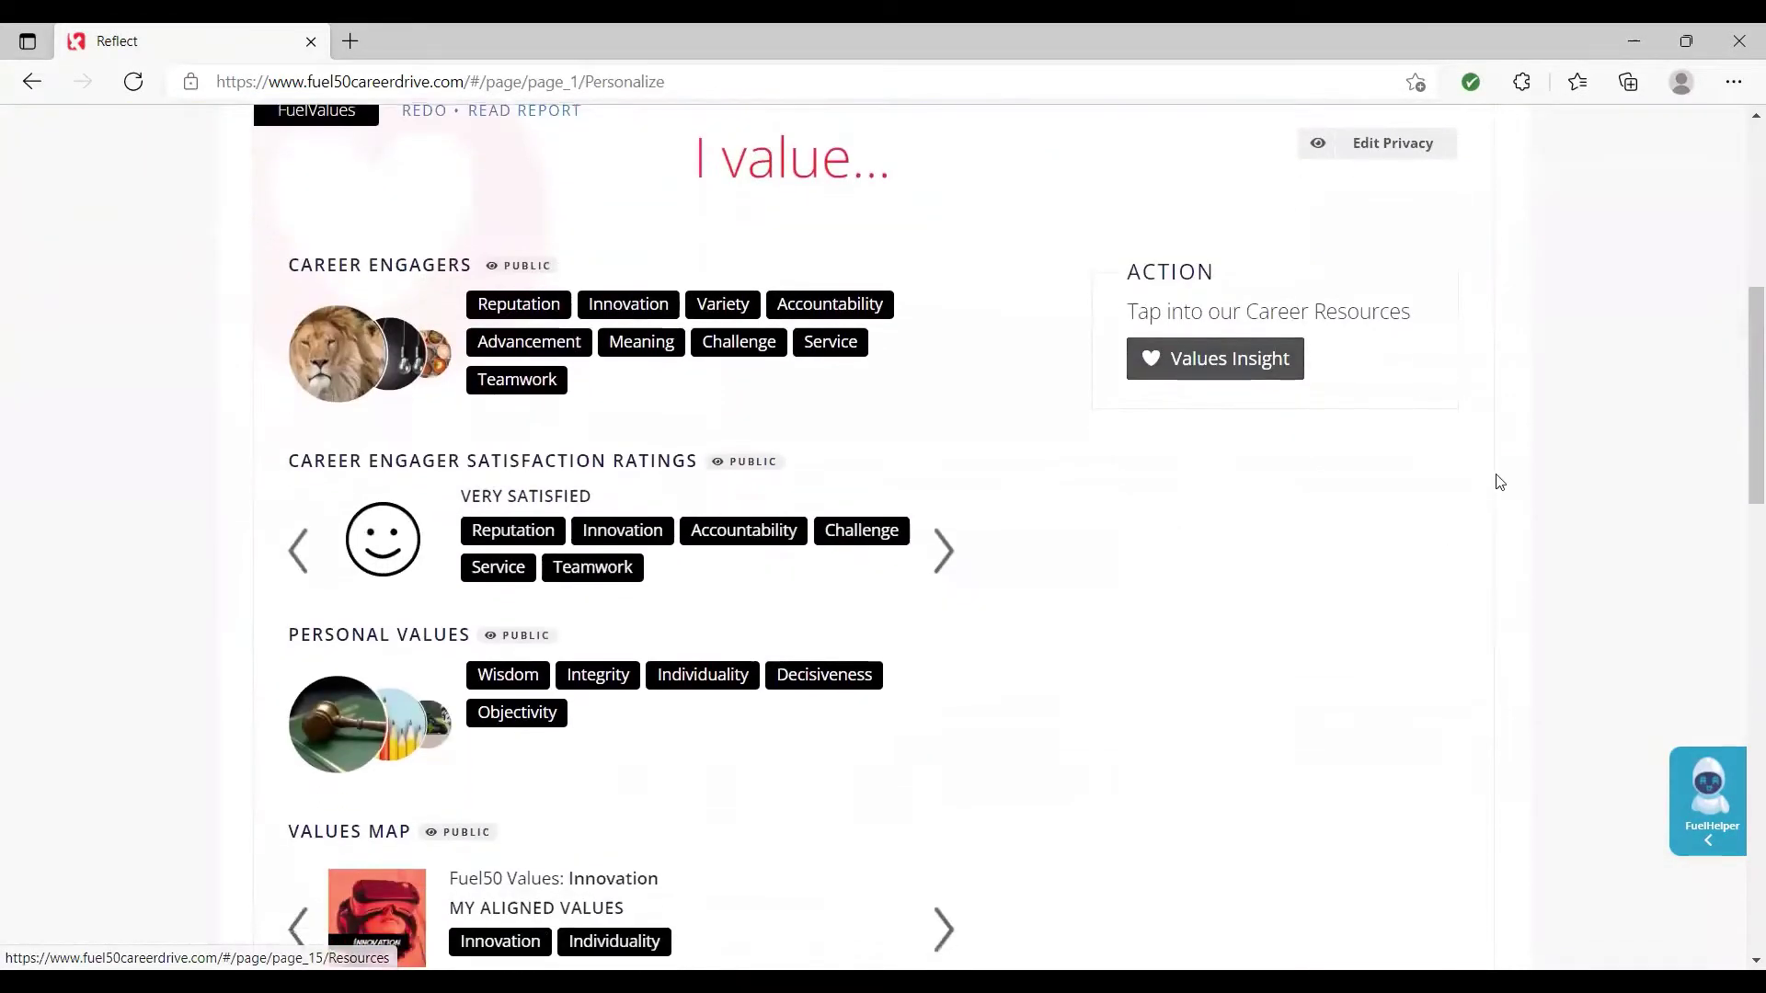
pyautogui.scroll(1, 1104, 316)
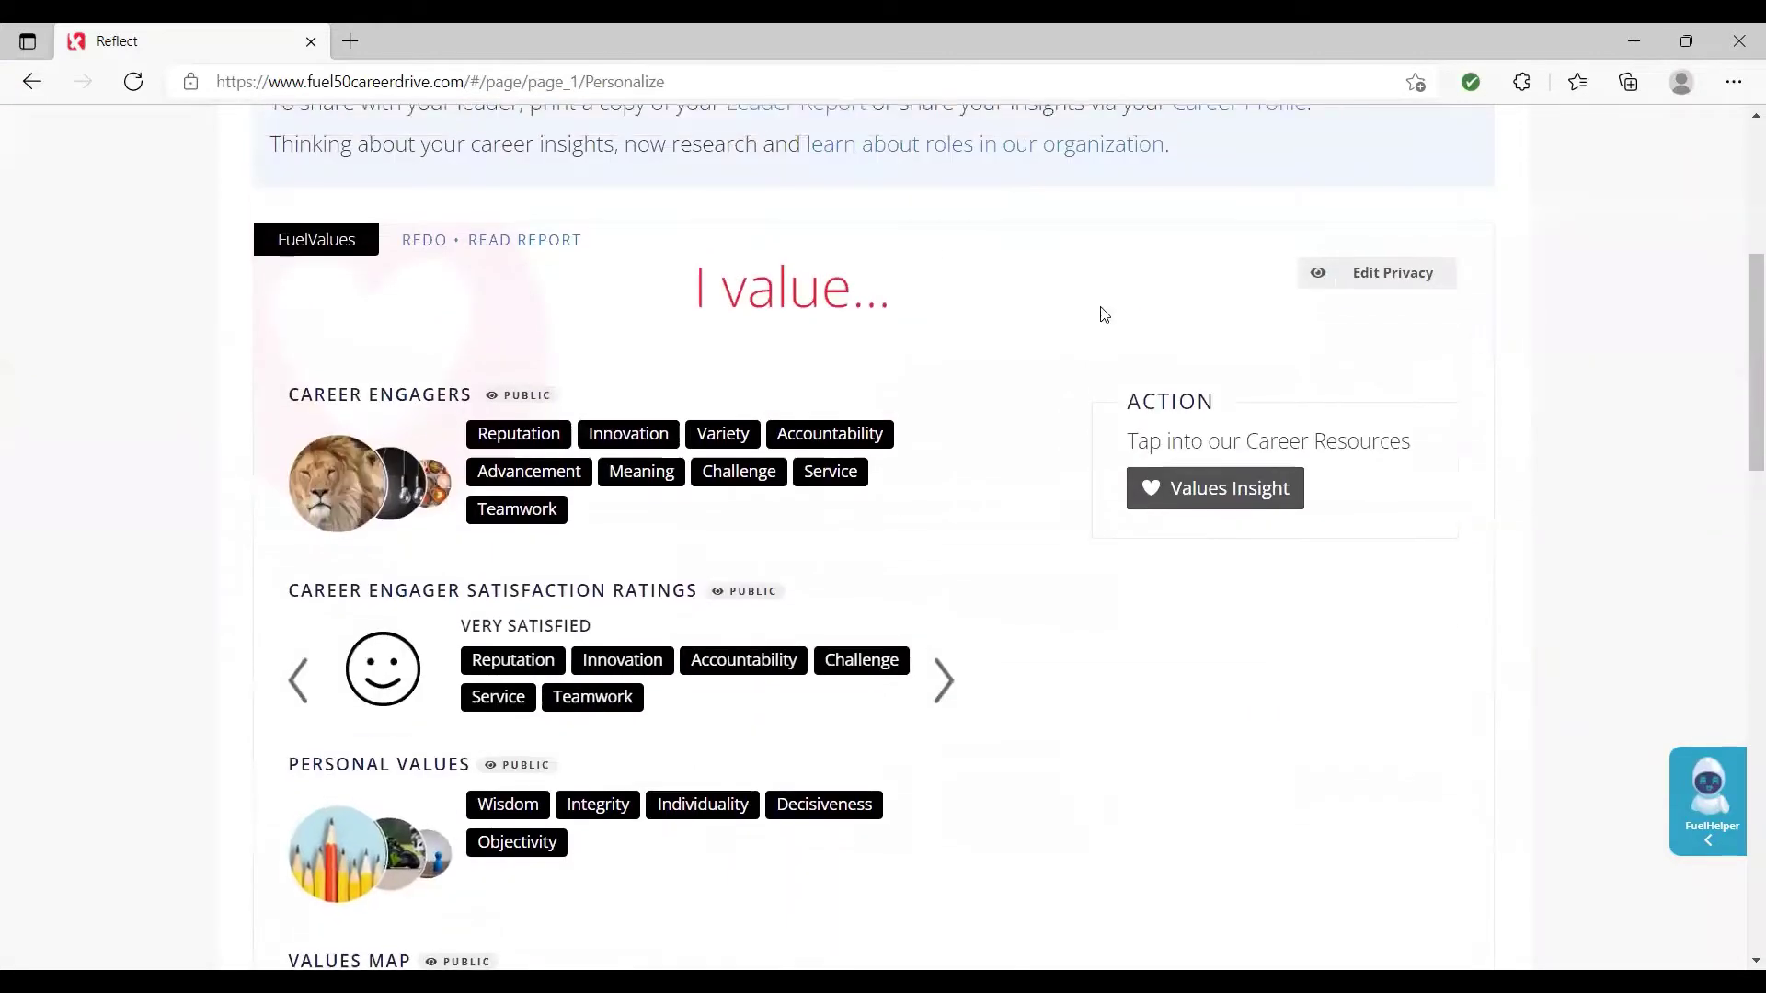
pyautogui.scroll(-1, 1080, 606)
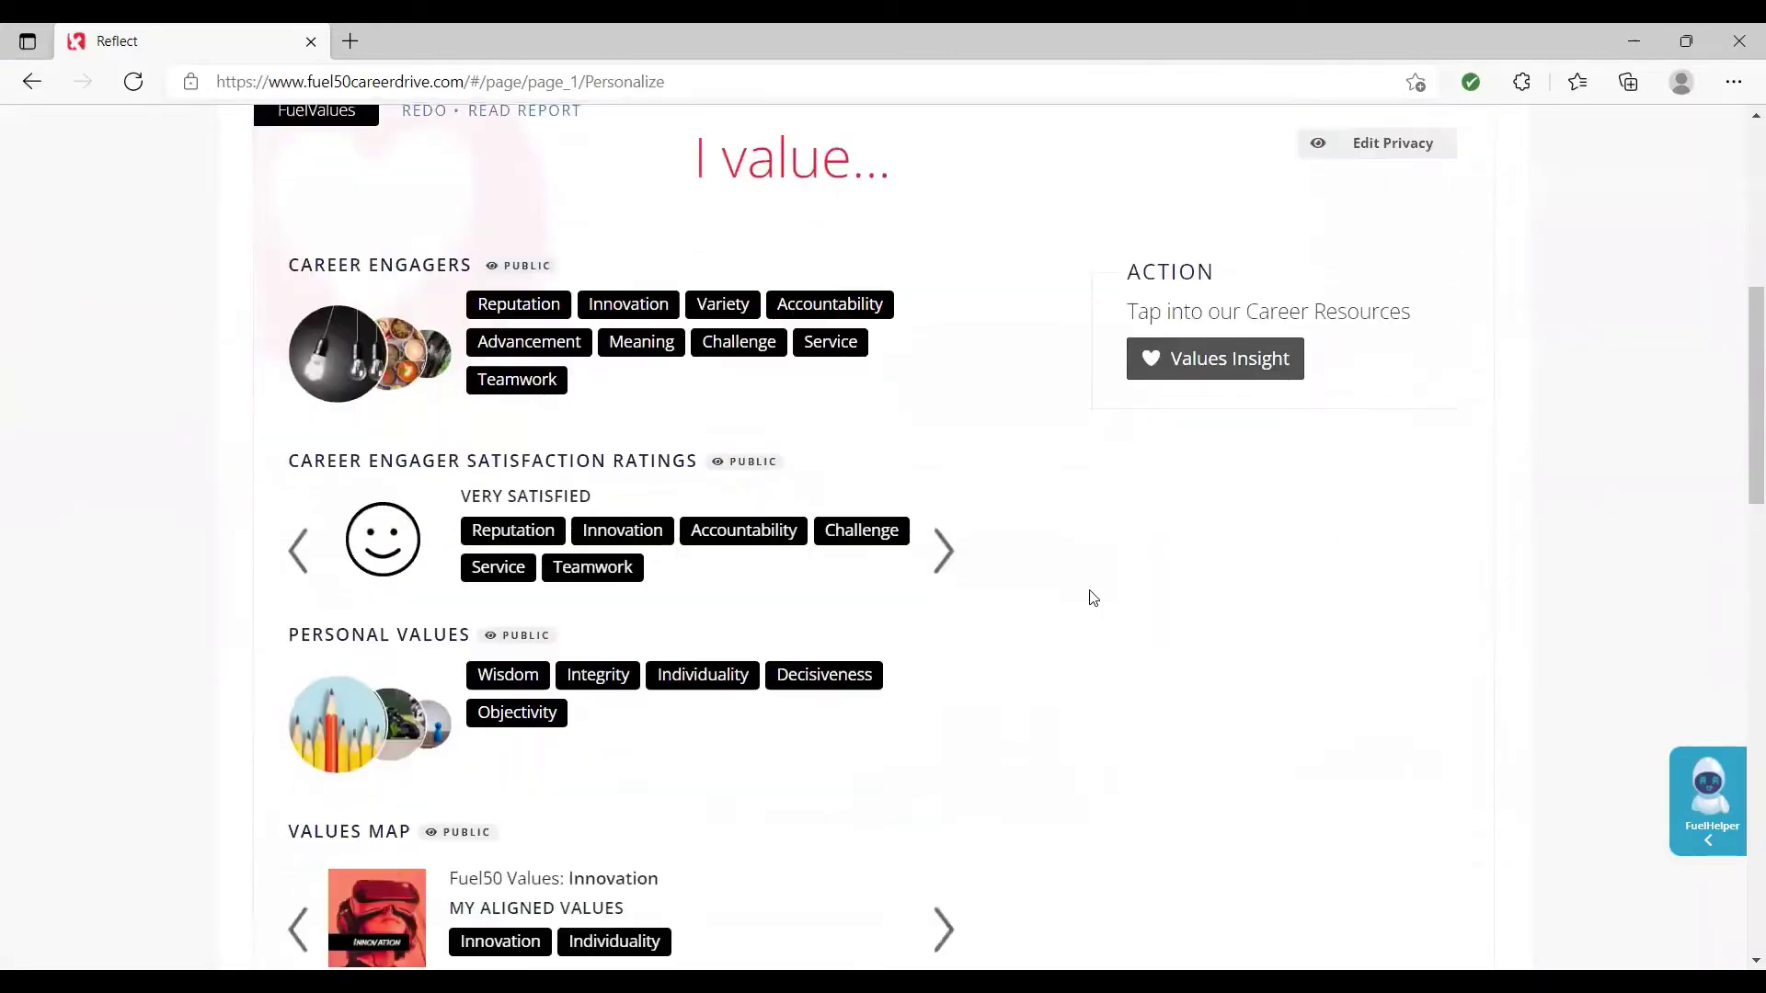
pyautogui.scroll(-2, 956, 386)
pyautogui.scroll(2, 980, 424)
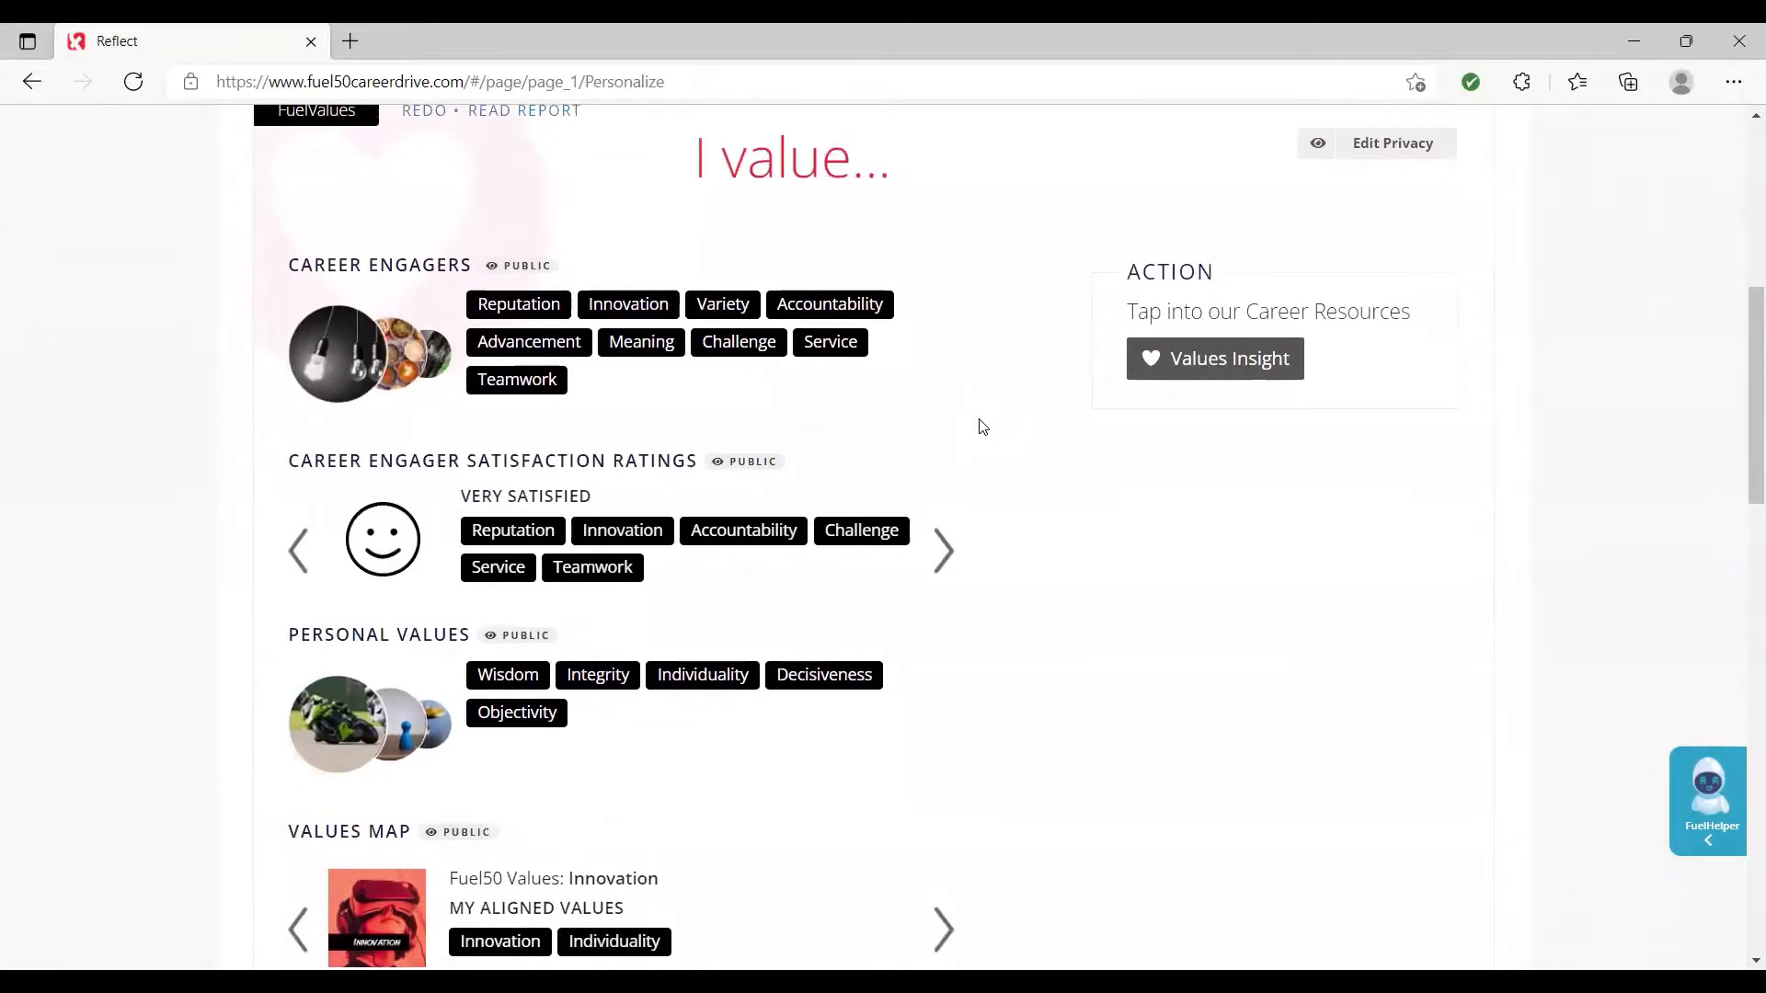
# - Page through the career engager satisfaction ratings to Not Satisfied and the values map to Respect
pyautogui.scroll(-1, 978, 422)
pyautogui.click(944, 421)
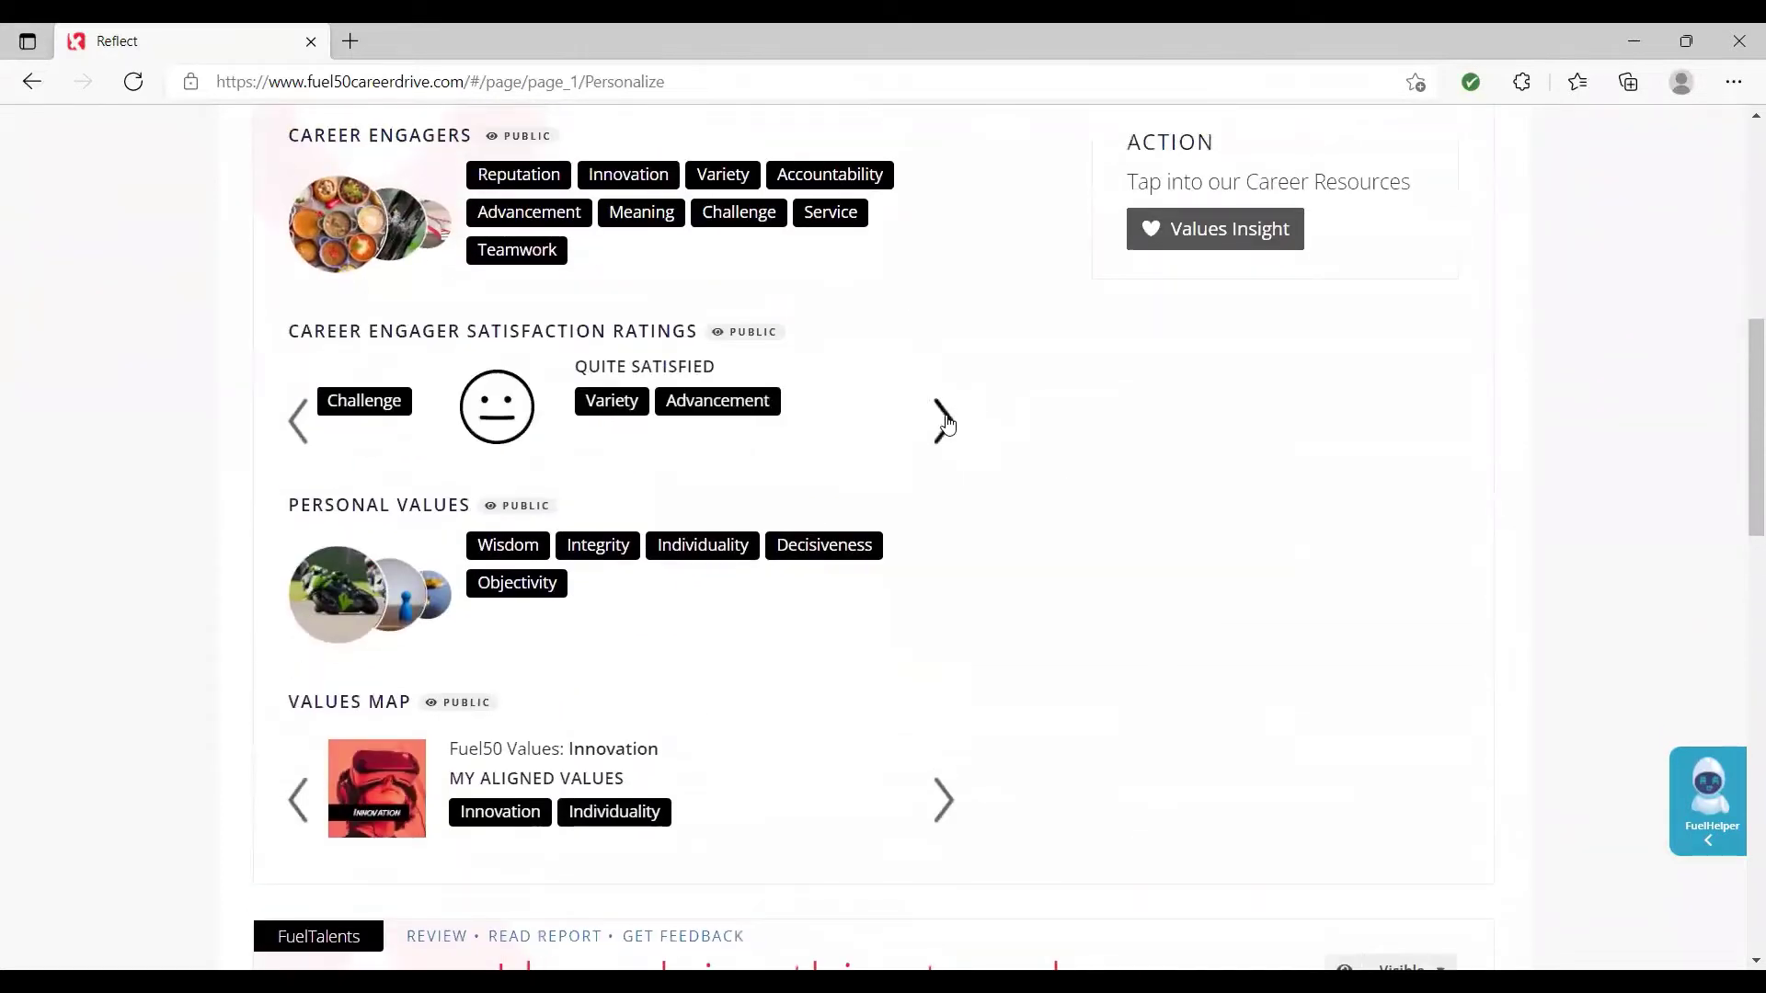
pyautogui.click(946, 422)
pyautogui.scroll(-1, 947, 423)
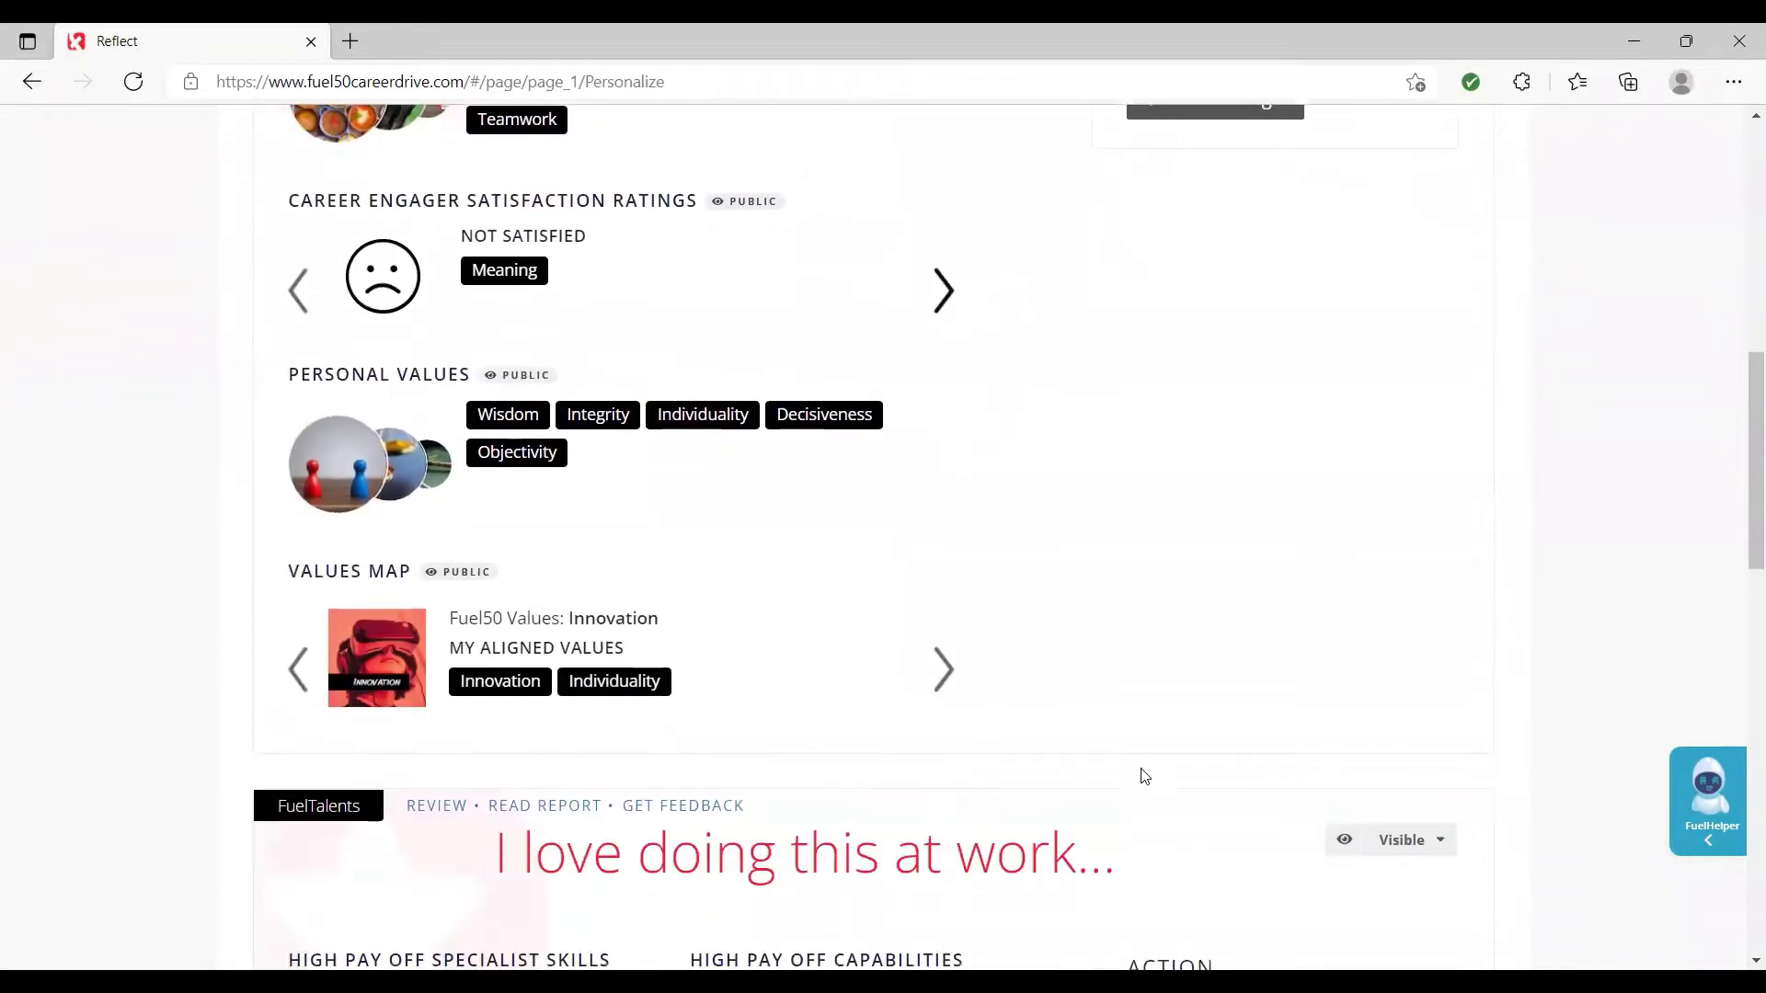
pyautogui.click(938, 669)
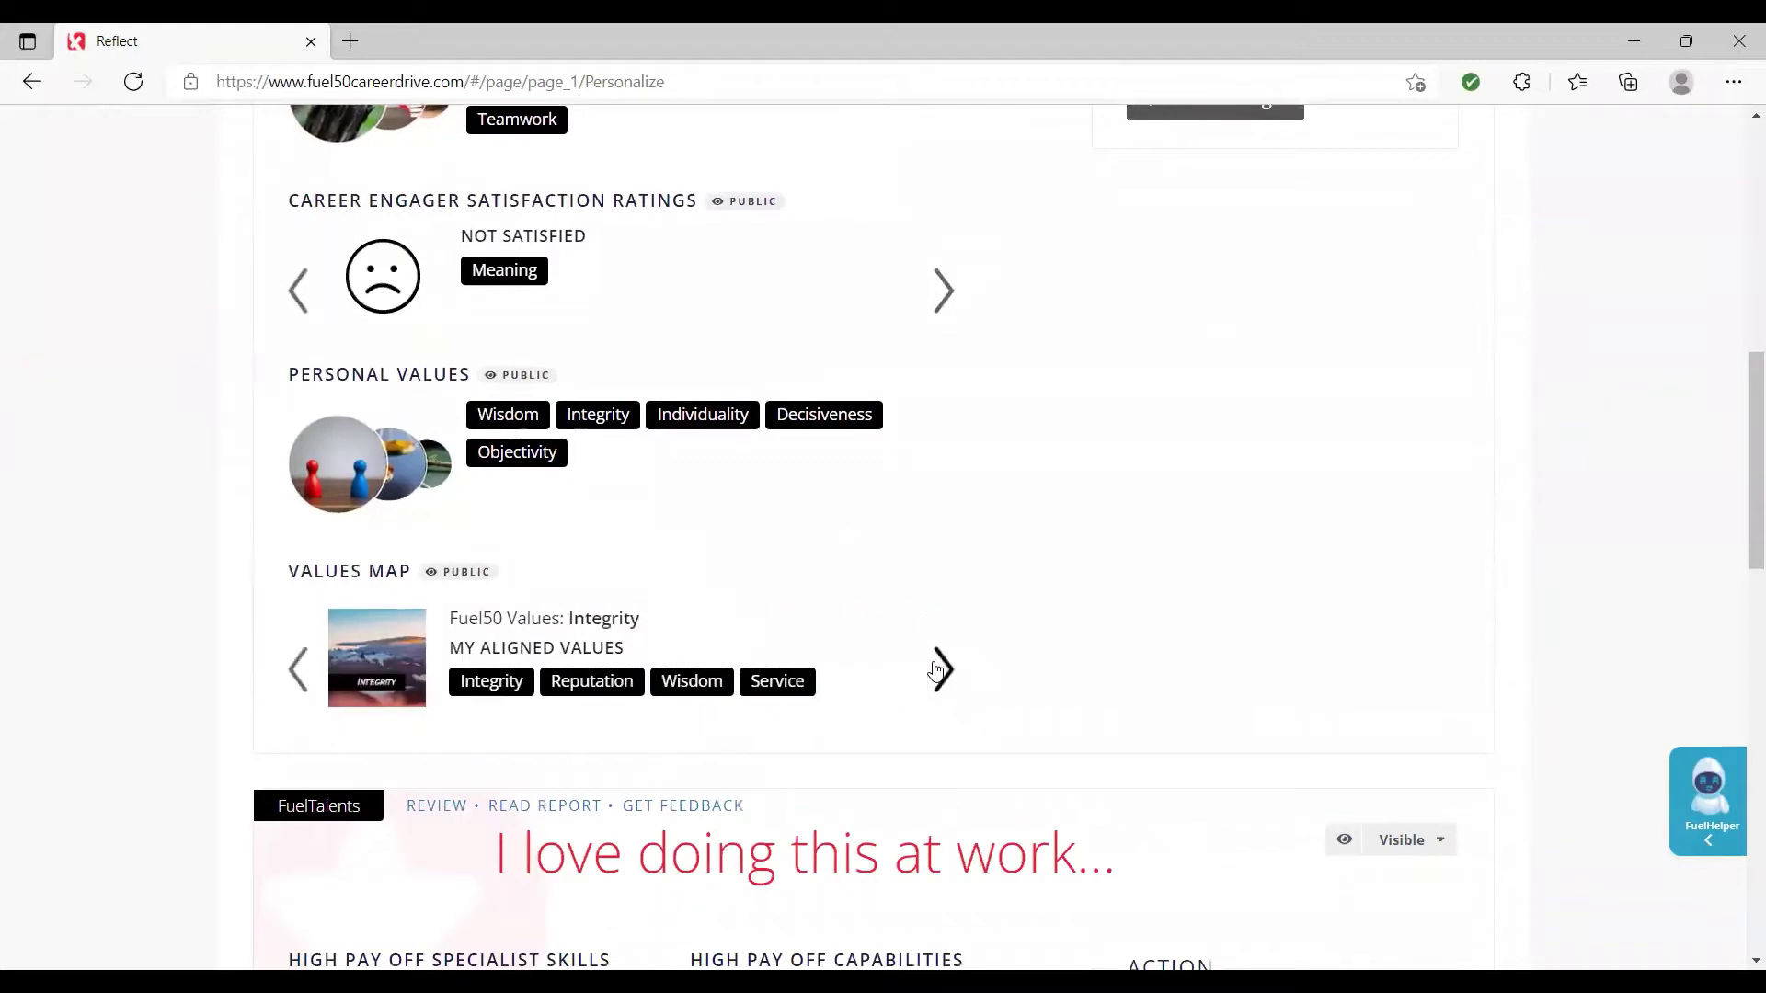
pyautogui.click(939, 668)
# - Open the FuelTalents review and browse the talent assessment cards for the current role
pyautogui.scroll(-3, 935, 668)
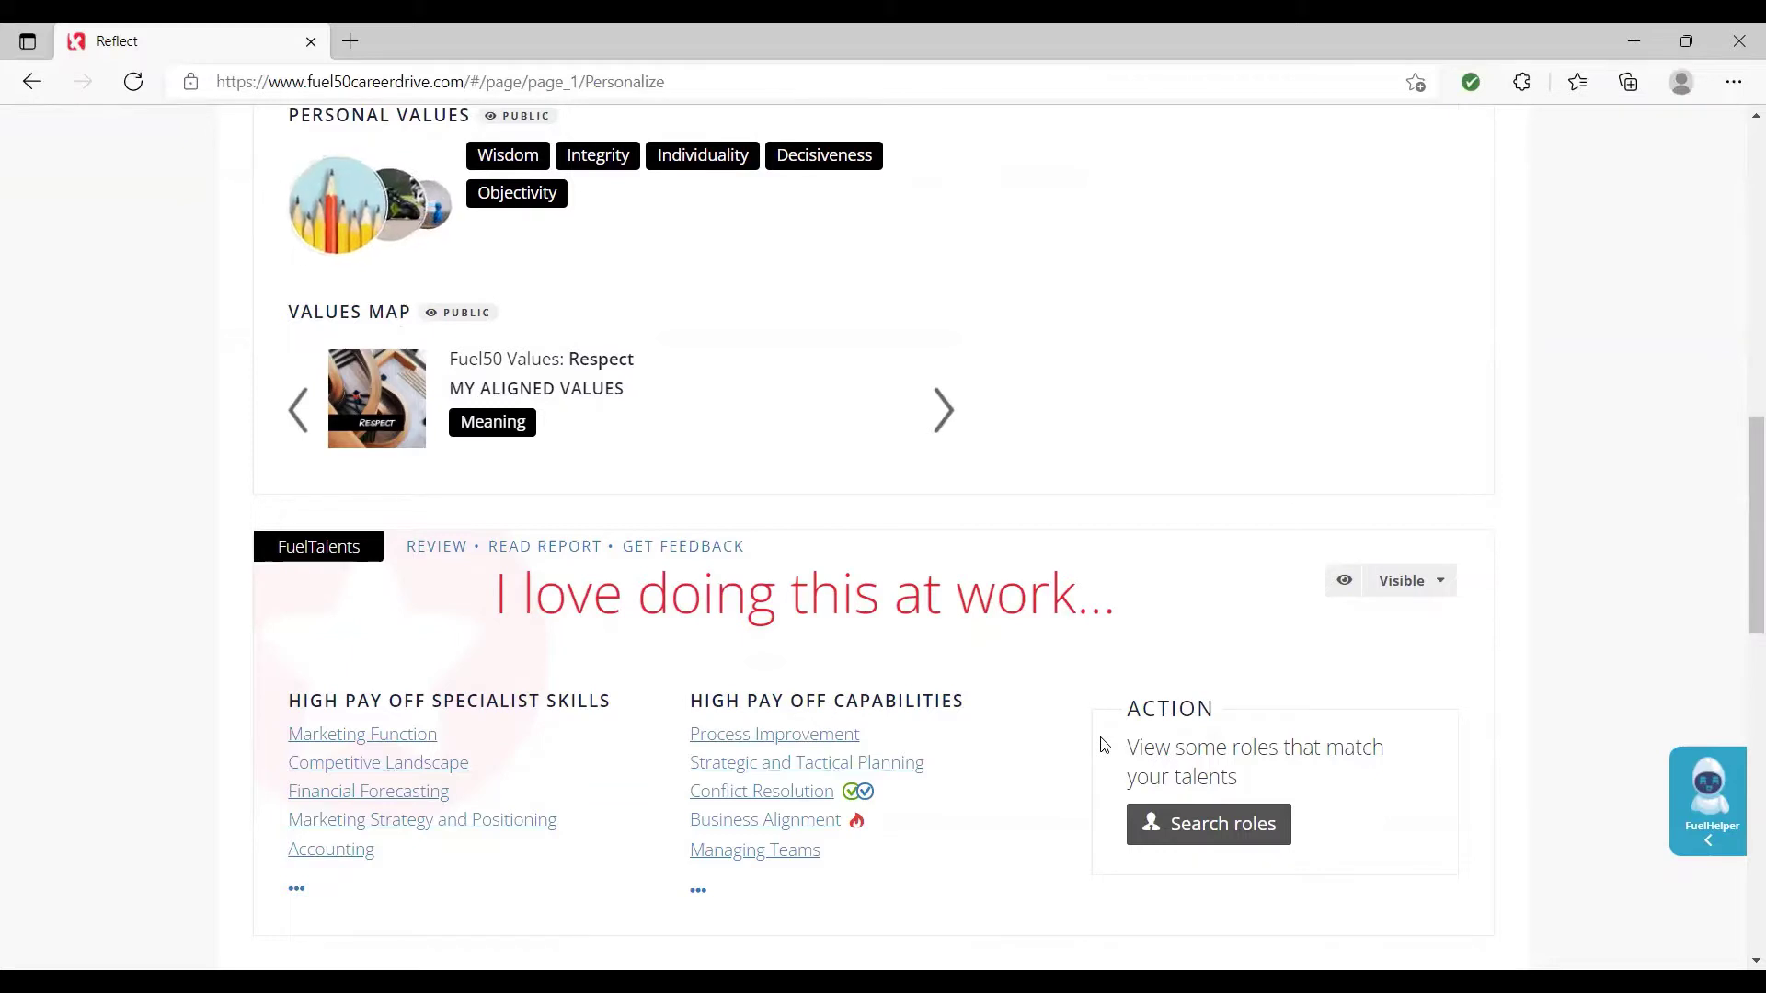
pyautogui.scroll(-3, 930, 583)
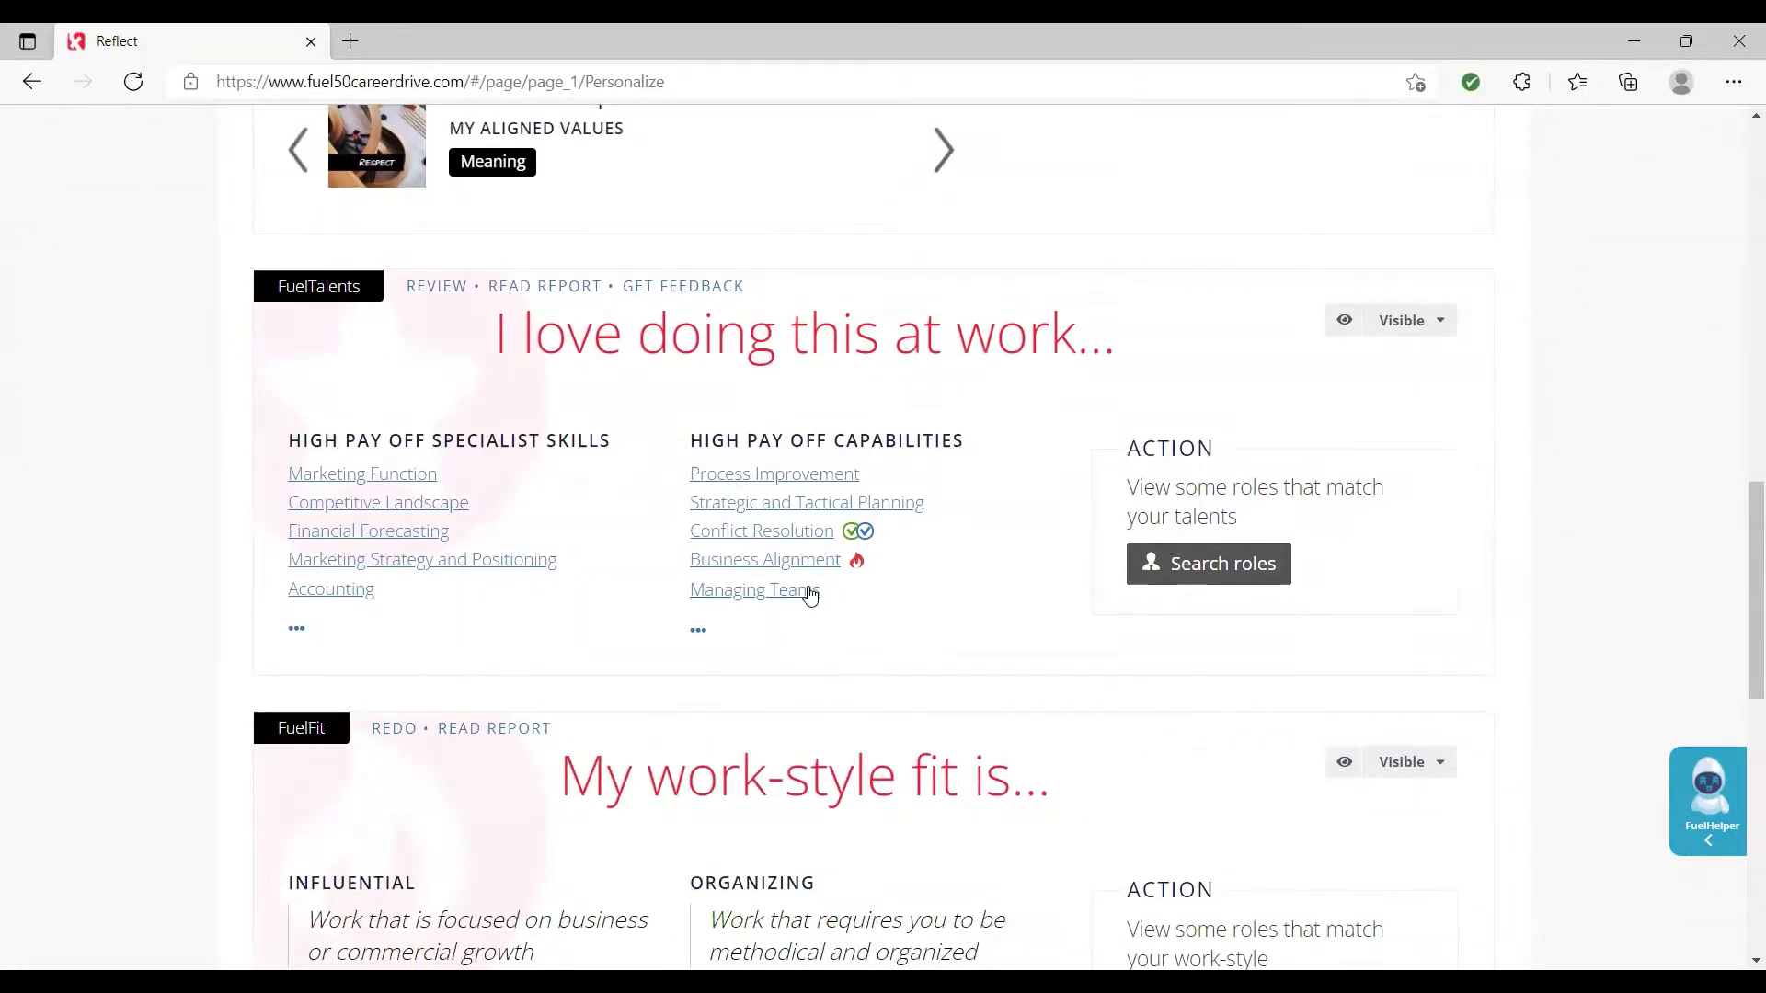
pyautogui.scroll(-2, 802, 584)
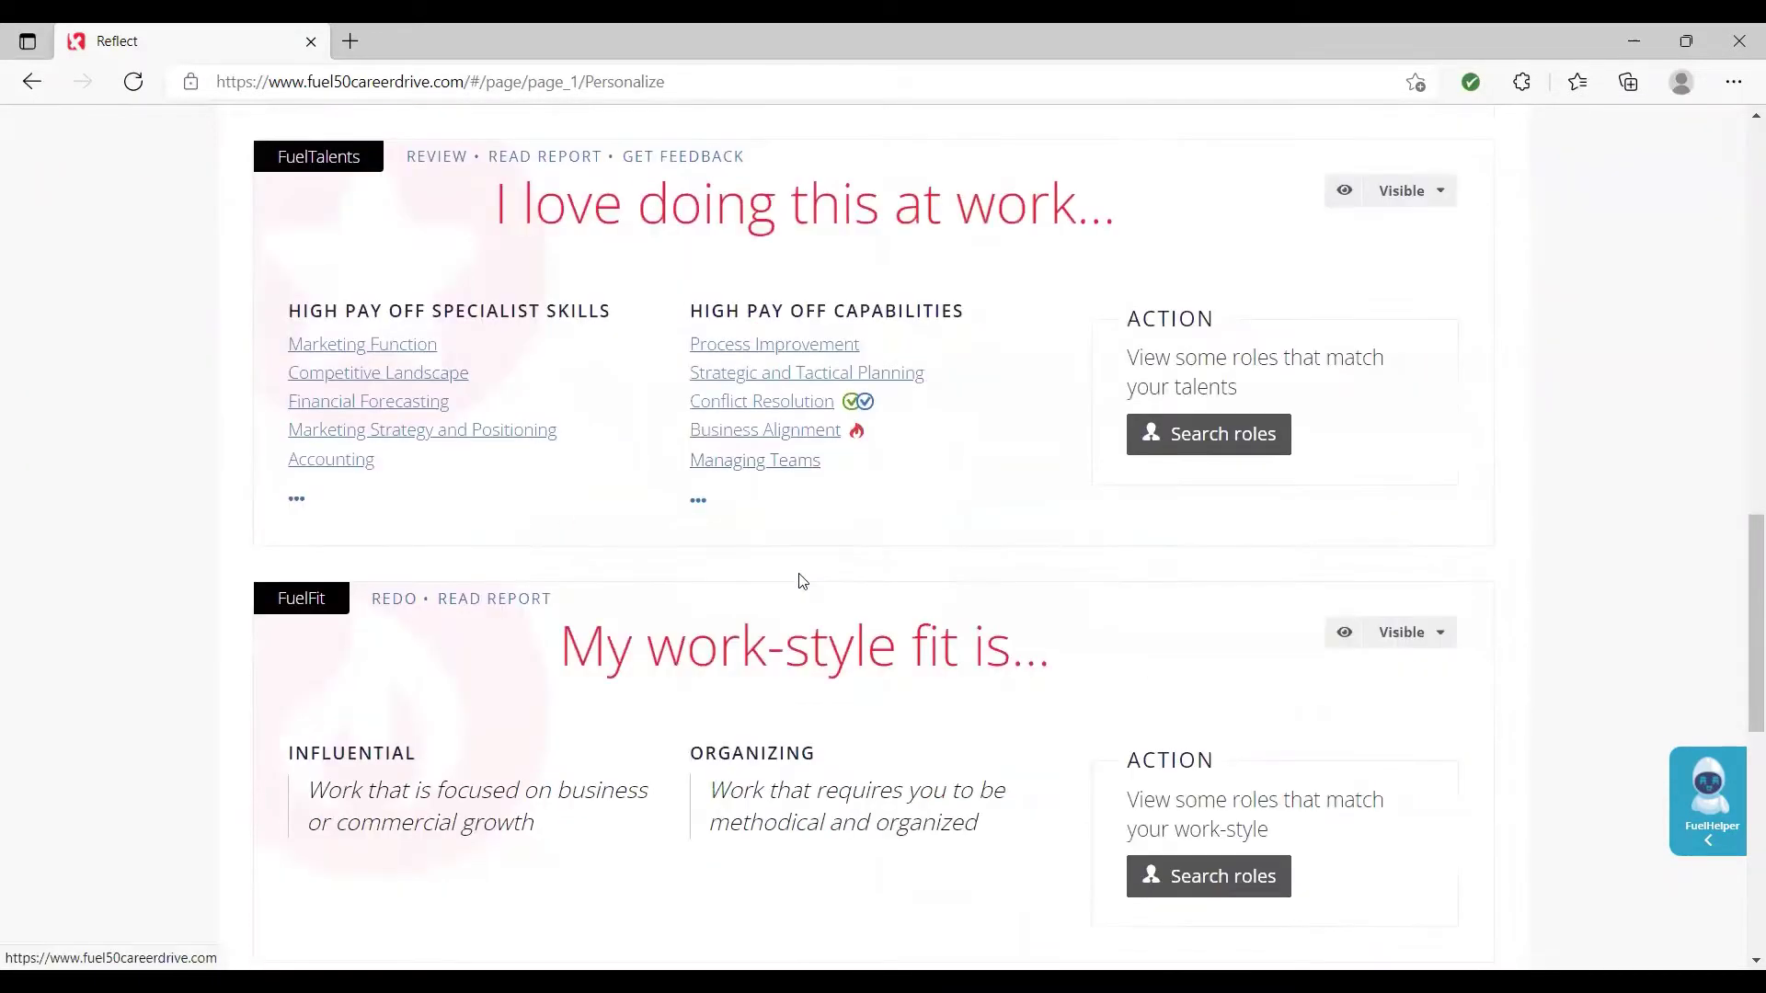
pyautogui.click(437, 158)
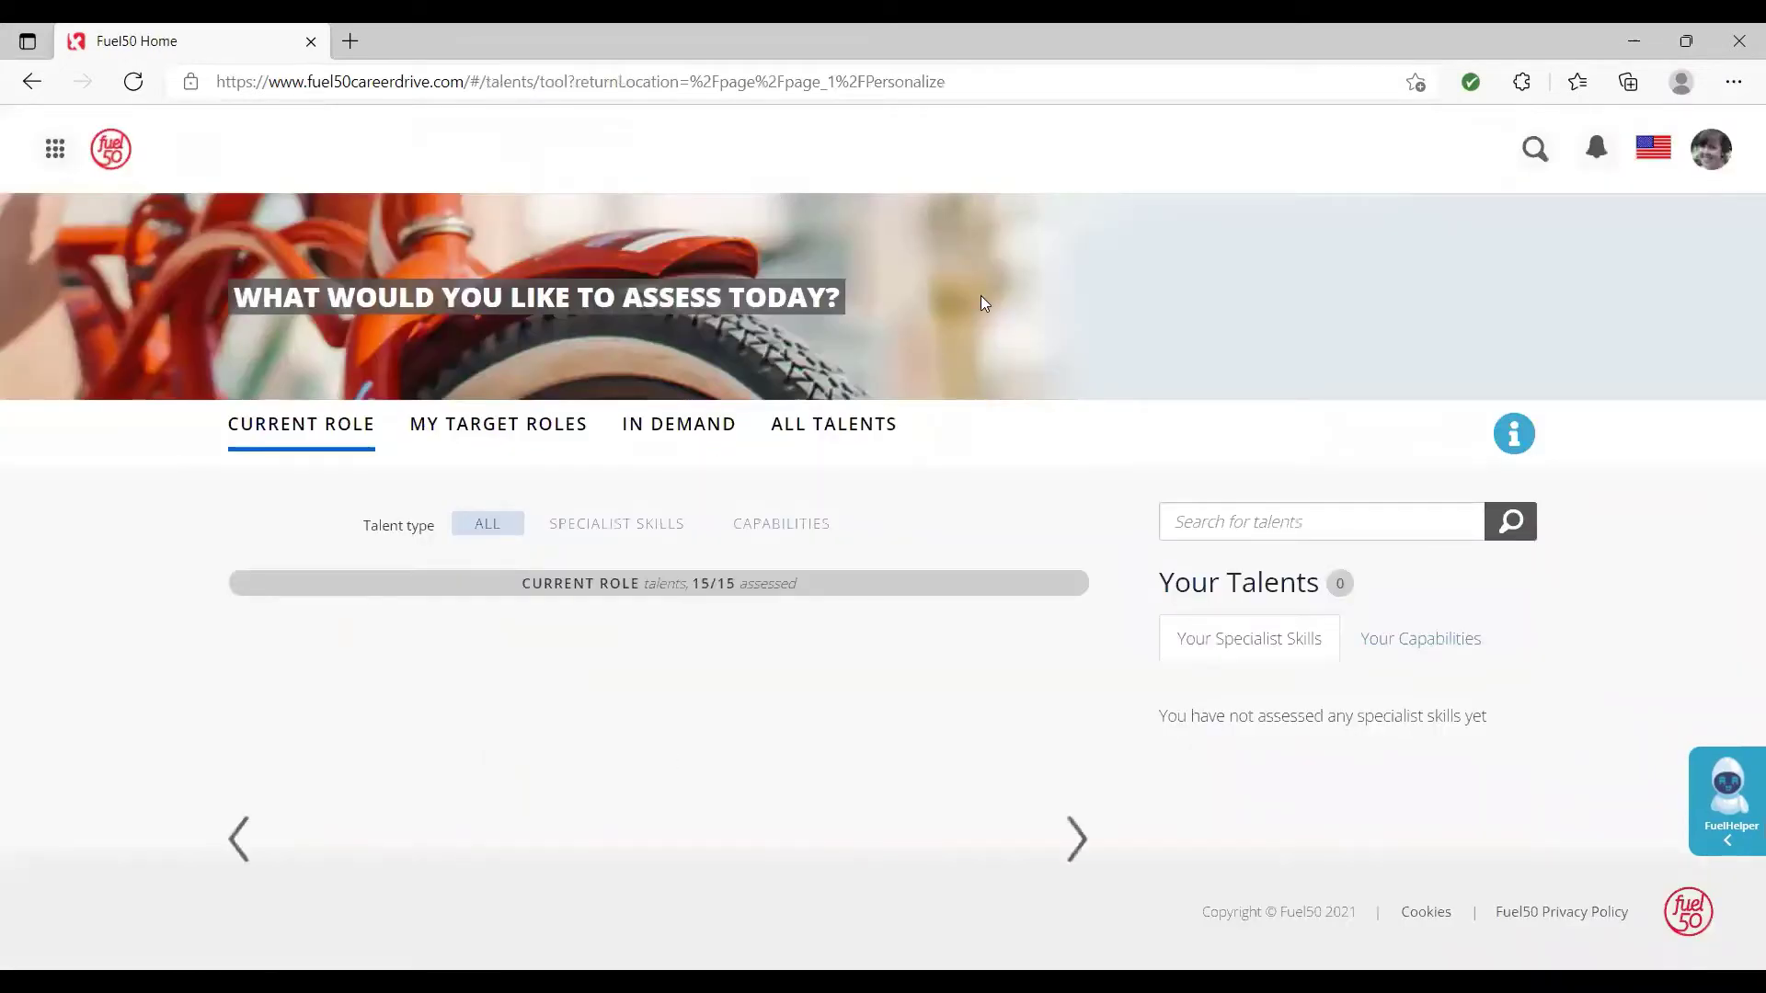
pyautogui.scroll(-2, 1044, 603)
pyautogui.click(1067, 709)
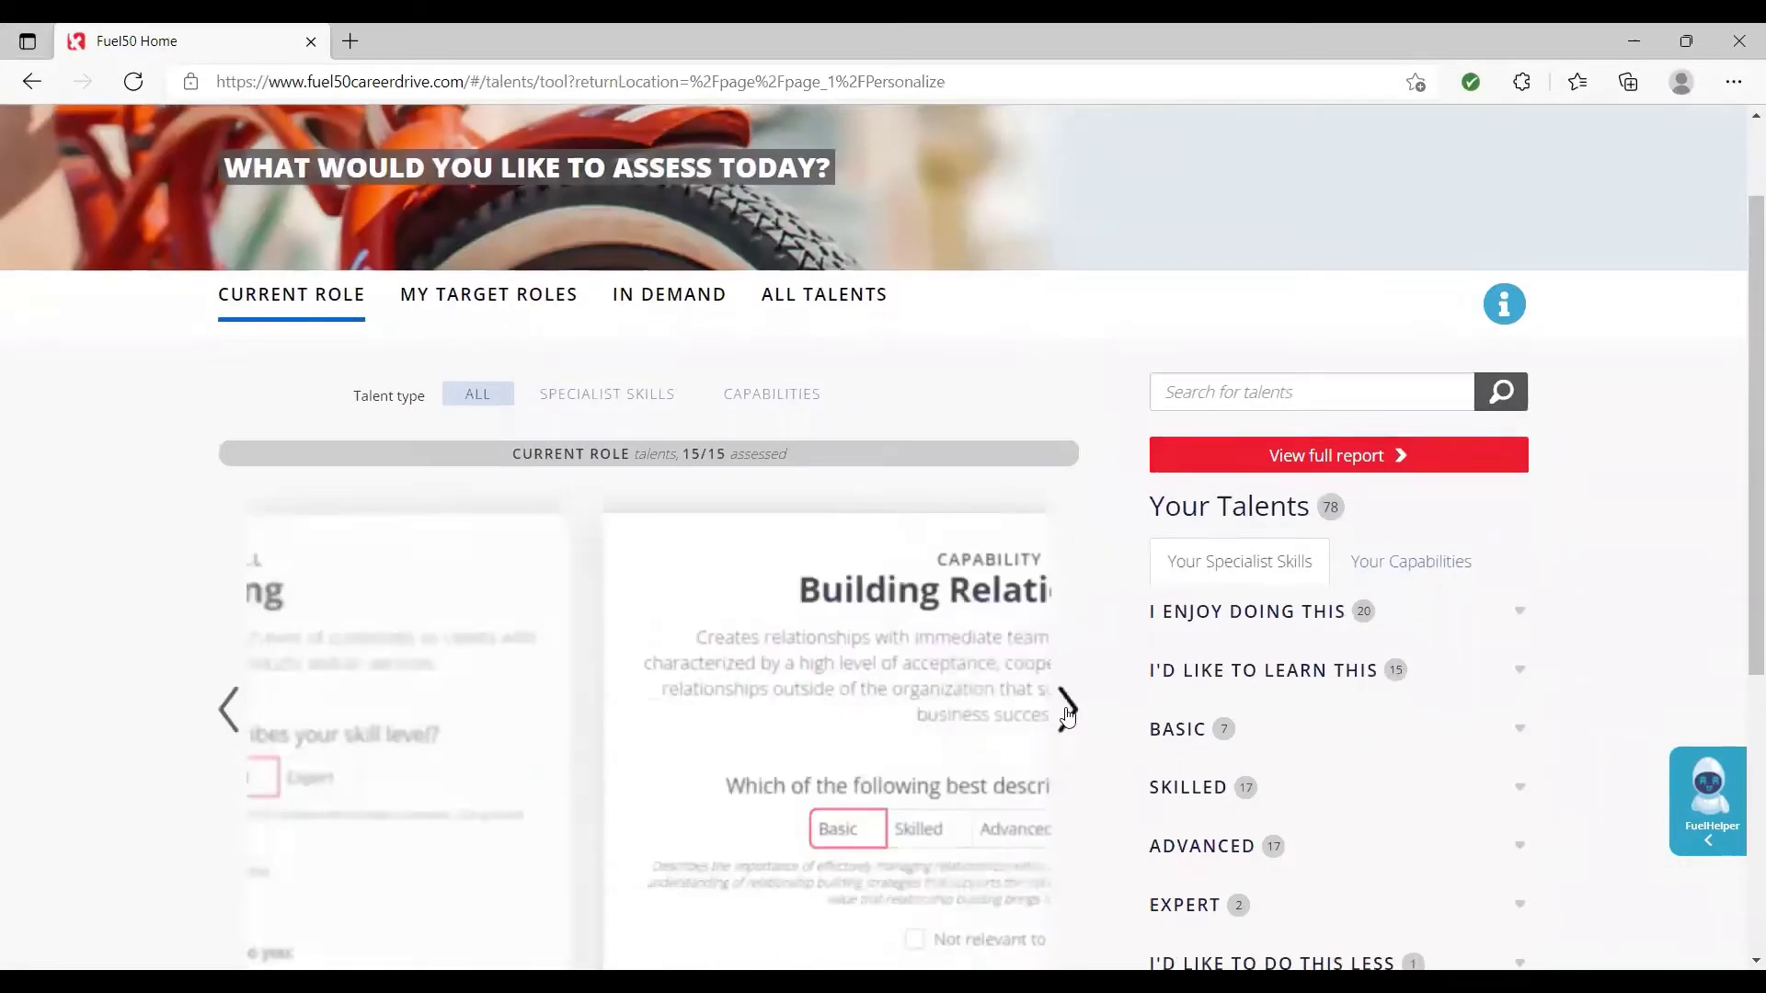
pyautogui.click(1066, 709)
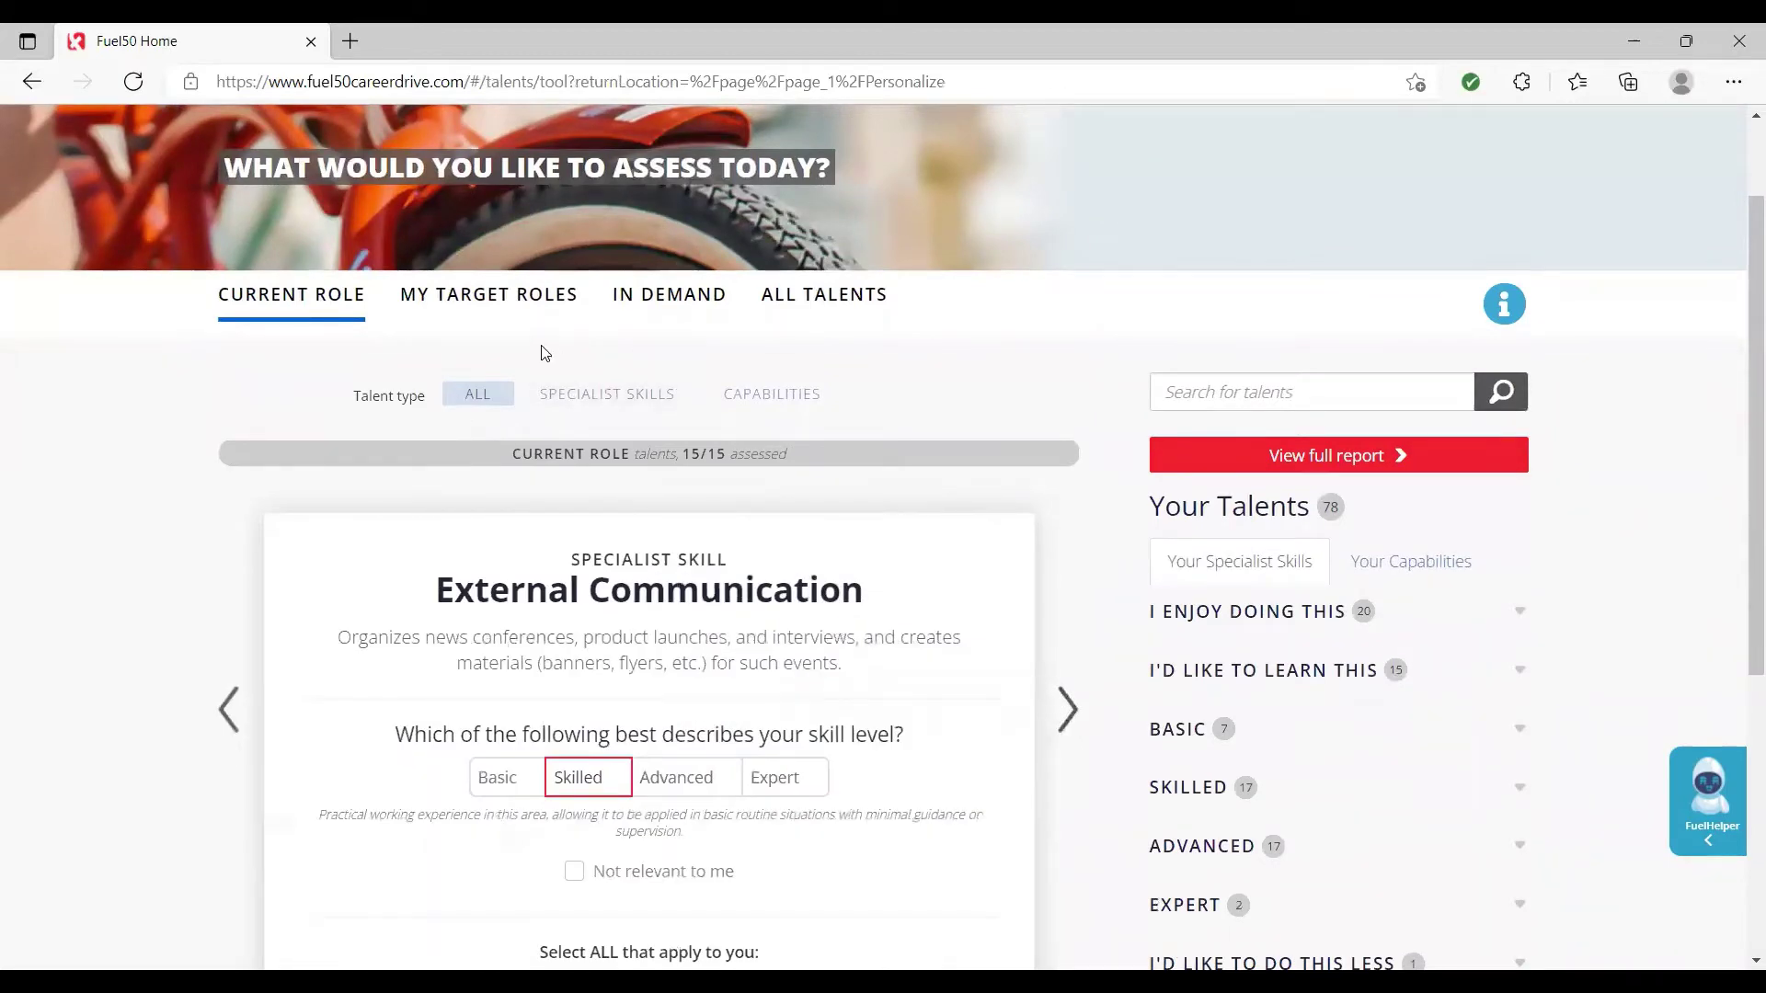
pyautogui.click(1066, 715)
pyautogui.click(1066, 715)
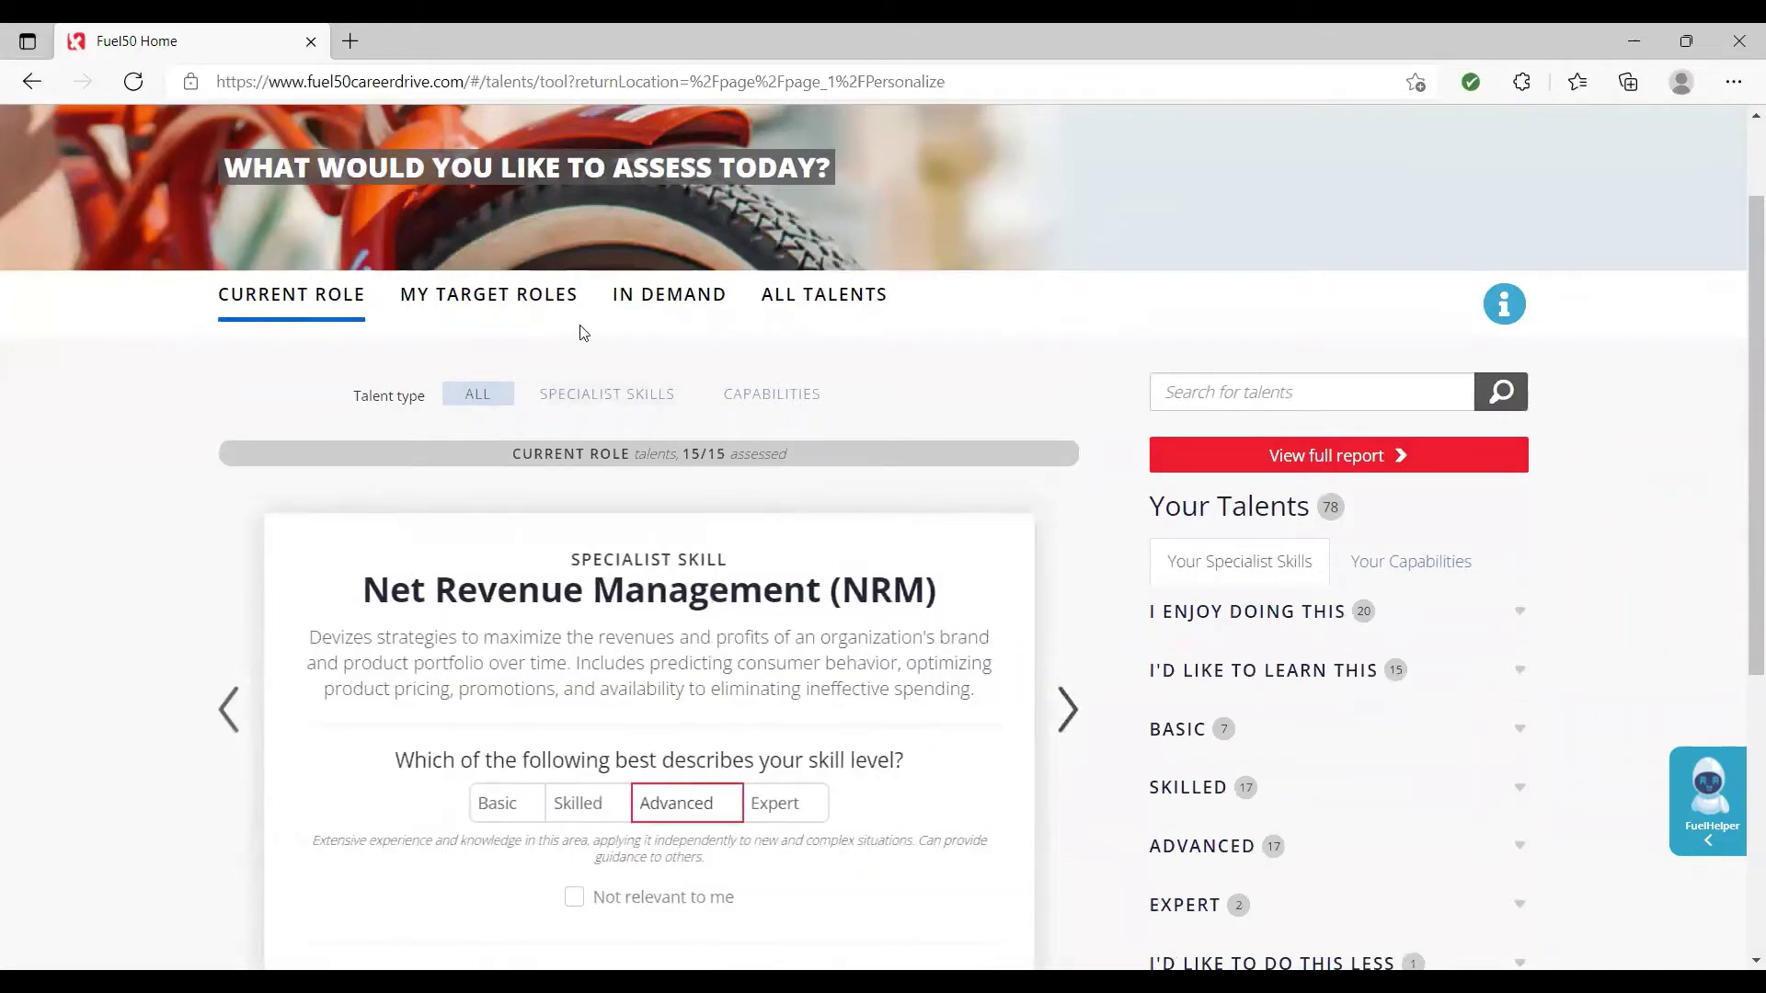
# - Switch the talent assessment to My Target Roles and examine the skill level and preference options on the External Communication card
pyautogui.click(489, 302)
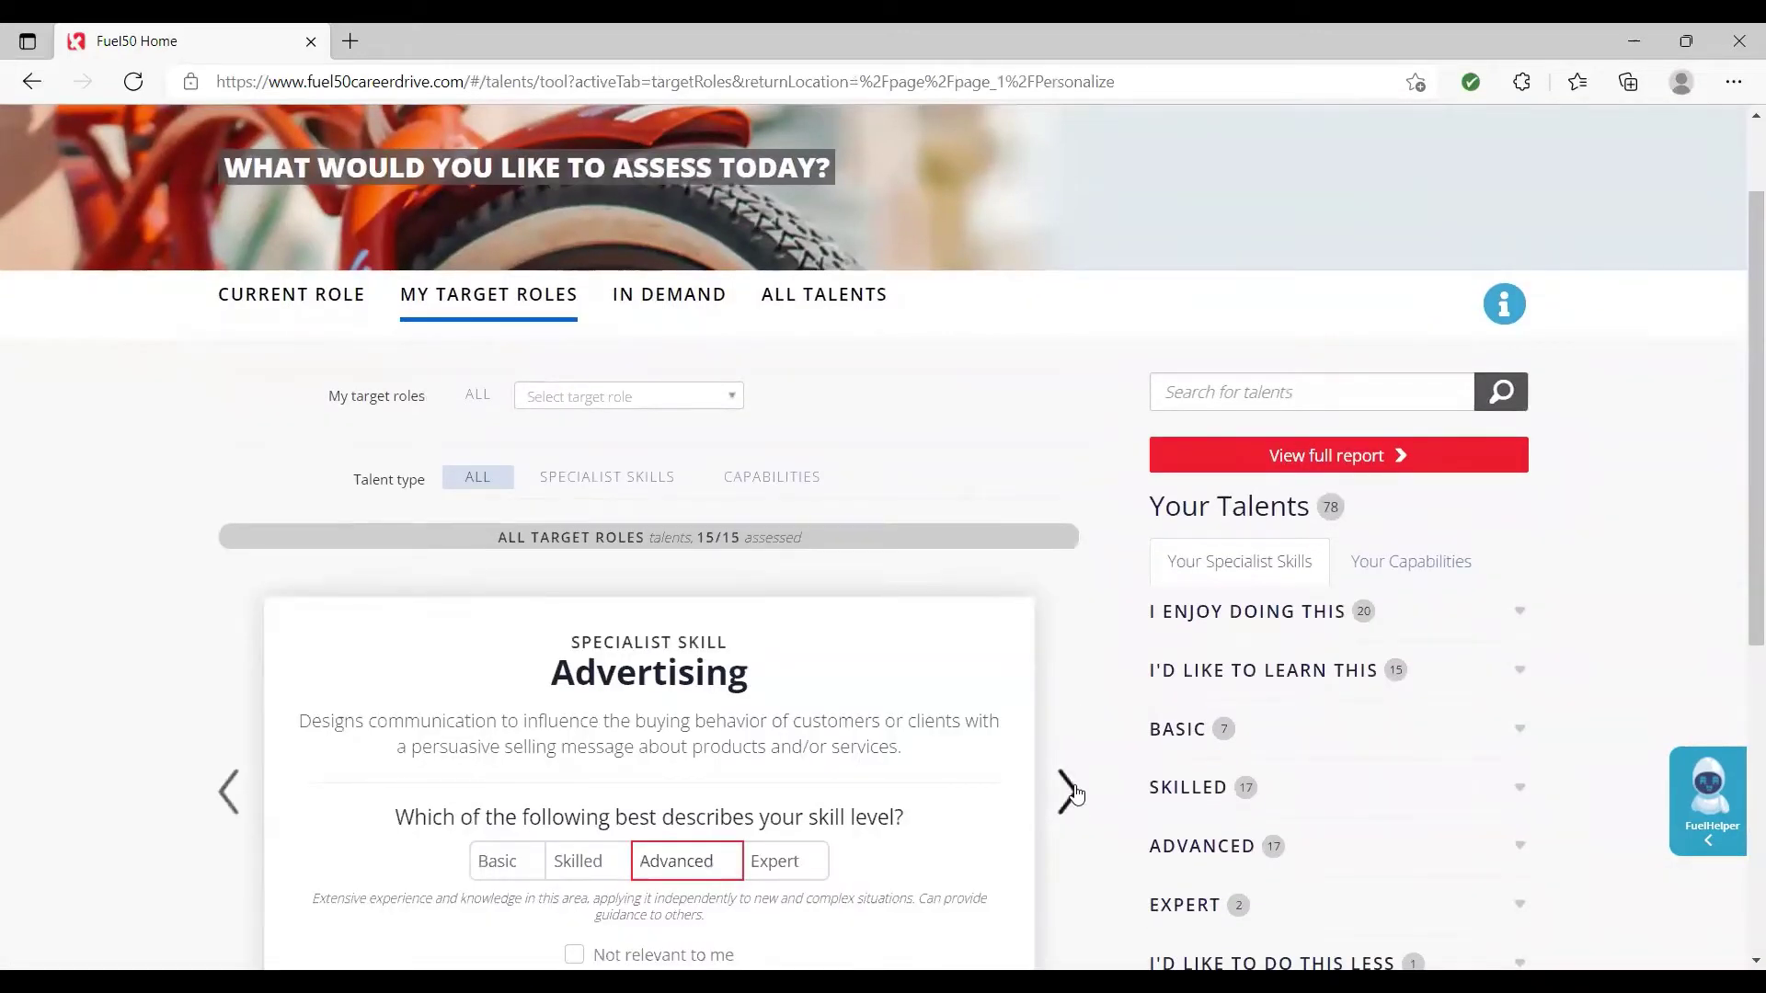
pyautogui.click(1067, 793)
pyautogui.click(1066, 793)
pyautogui.scroll(-2, 1030, 715)
pyautogui.scroll(-2, 1030, 716)
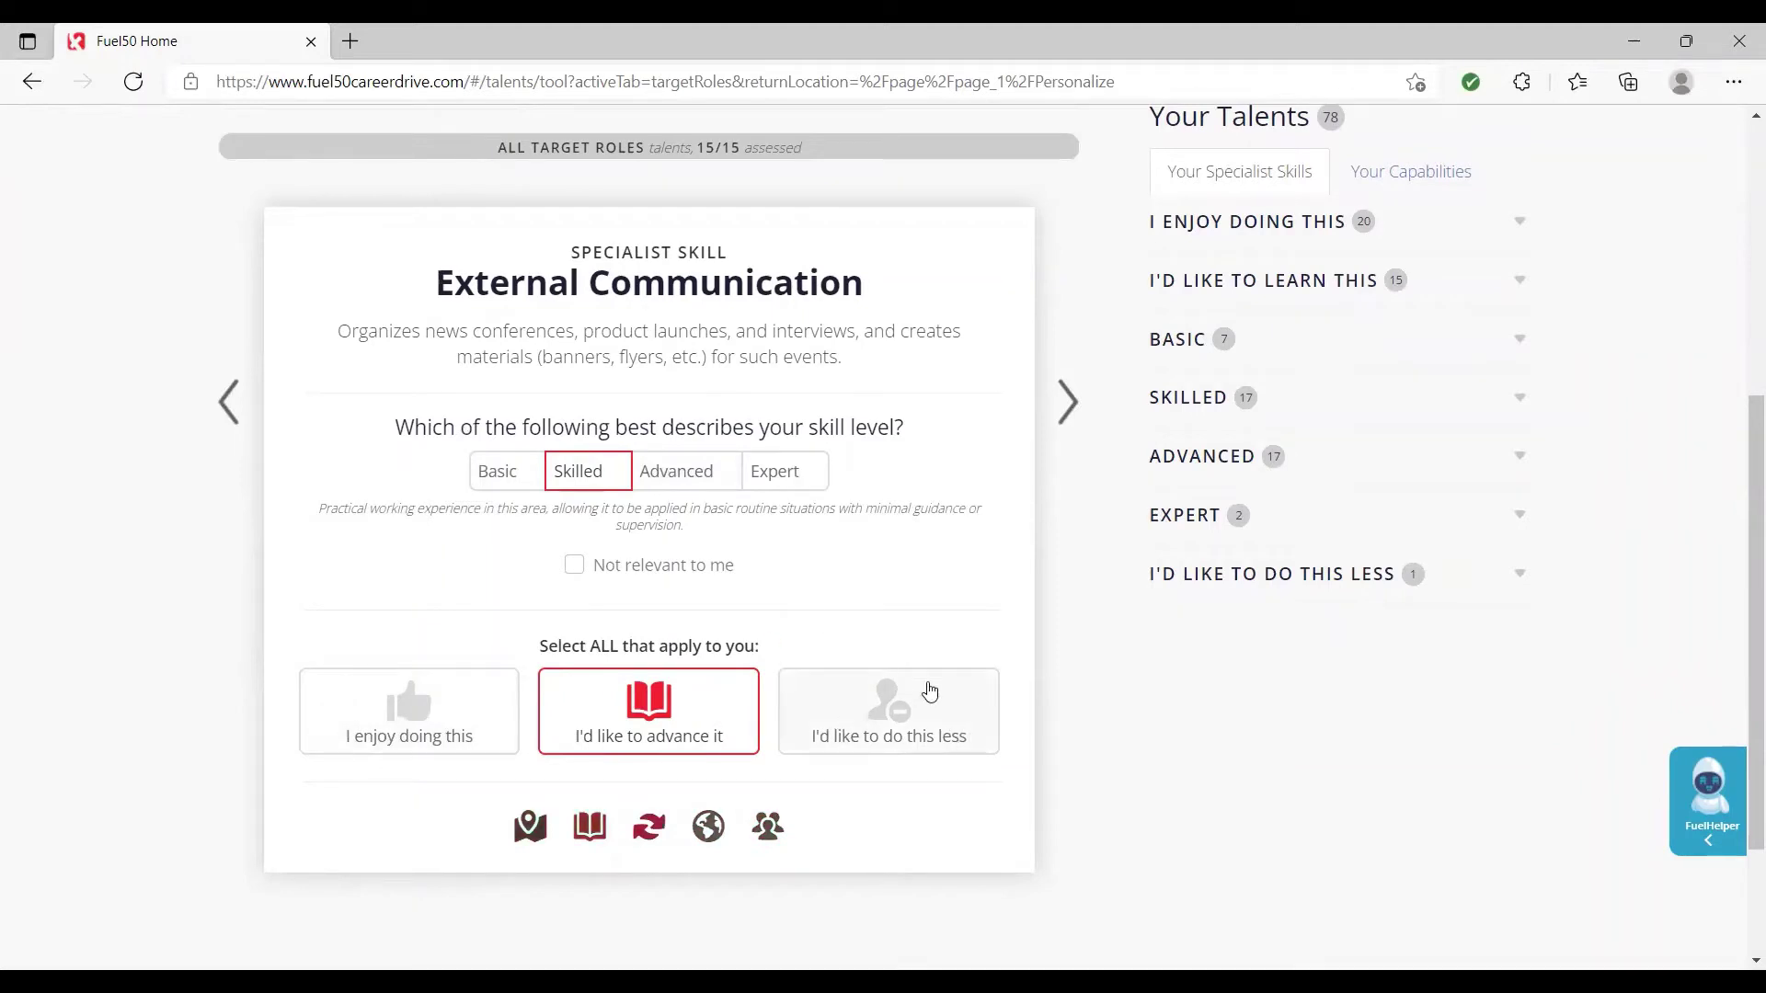
pyautogui.scroll(5, 916, 696)
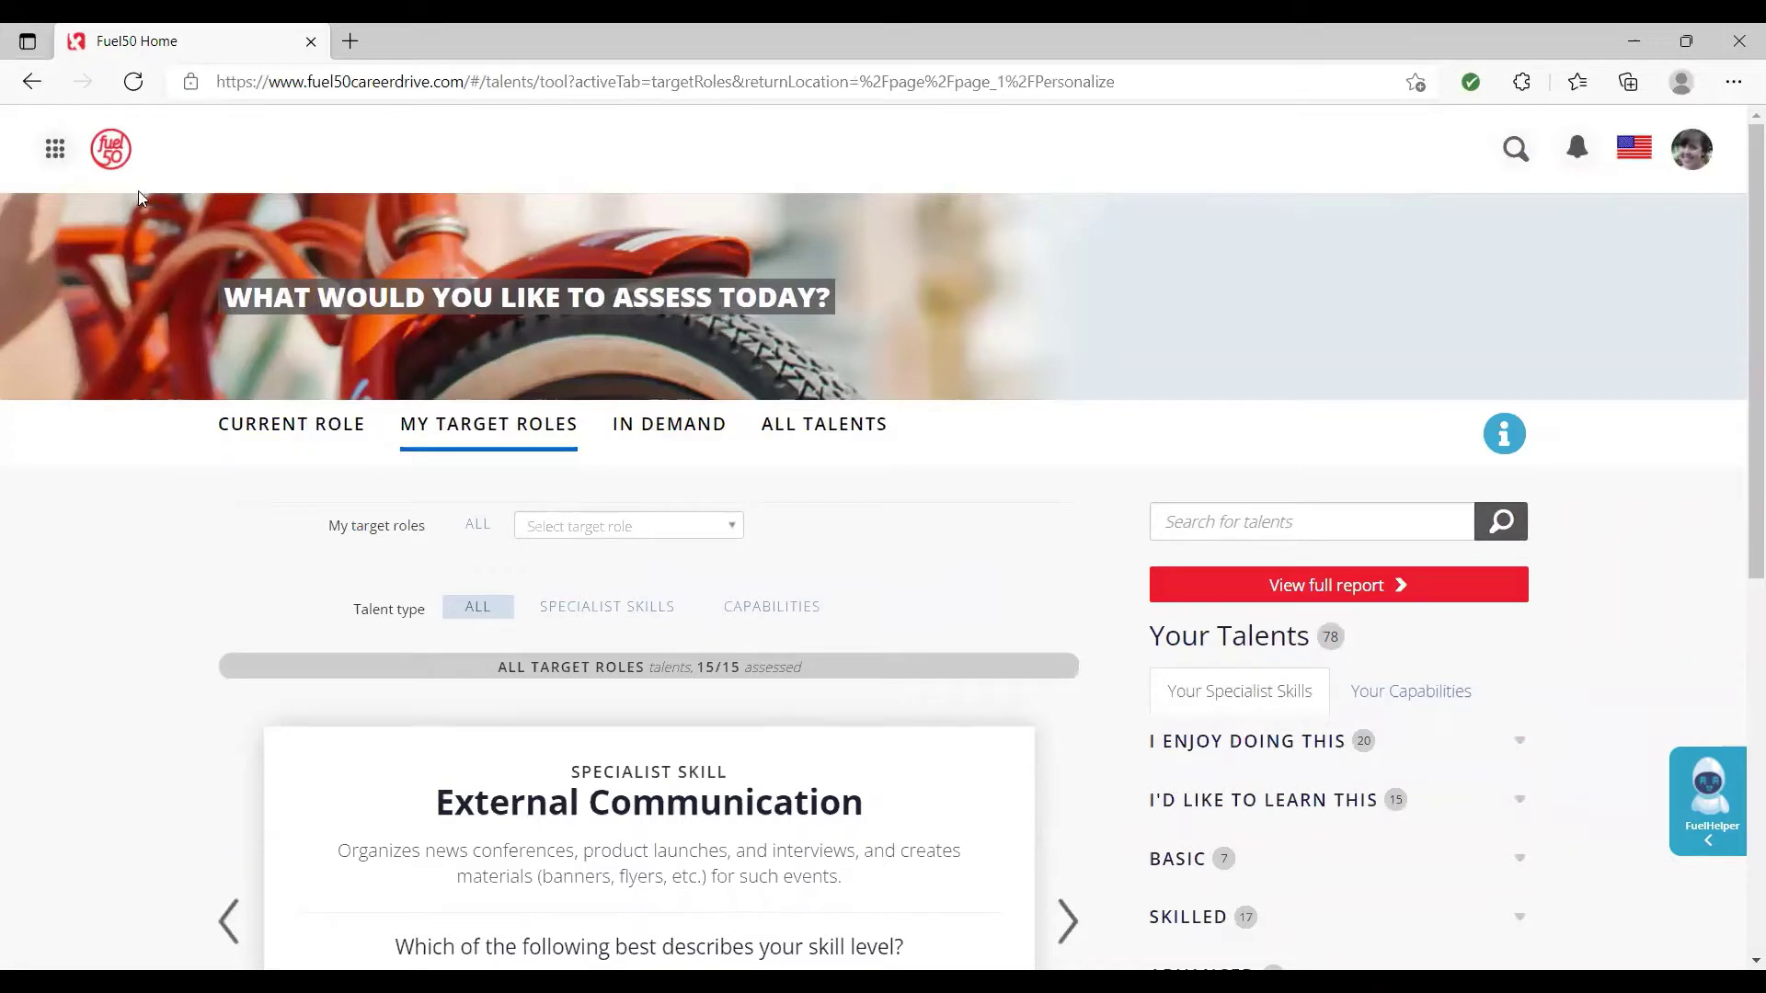
# - Leave the talent assessment for the home page and reopen the Personalize tile
pyautogui.click(33, 81)
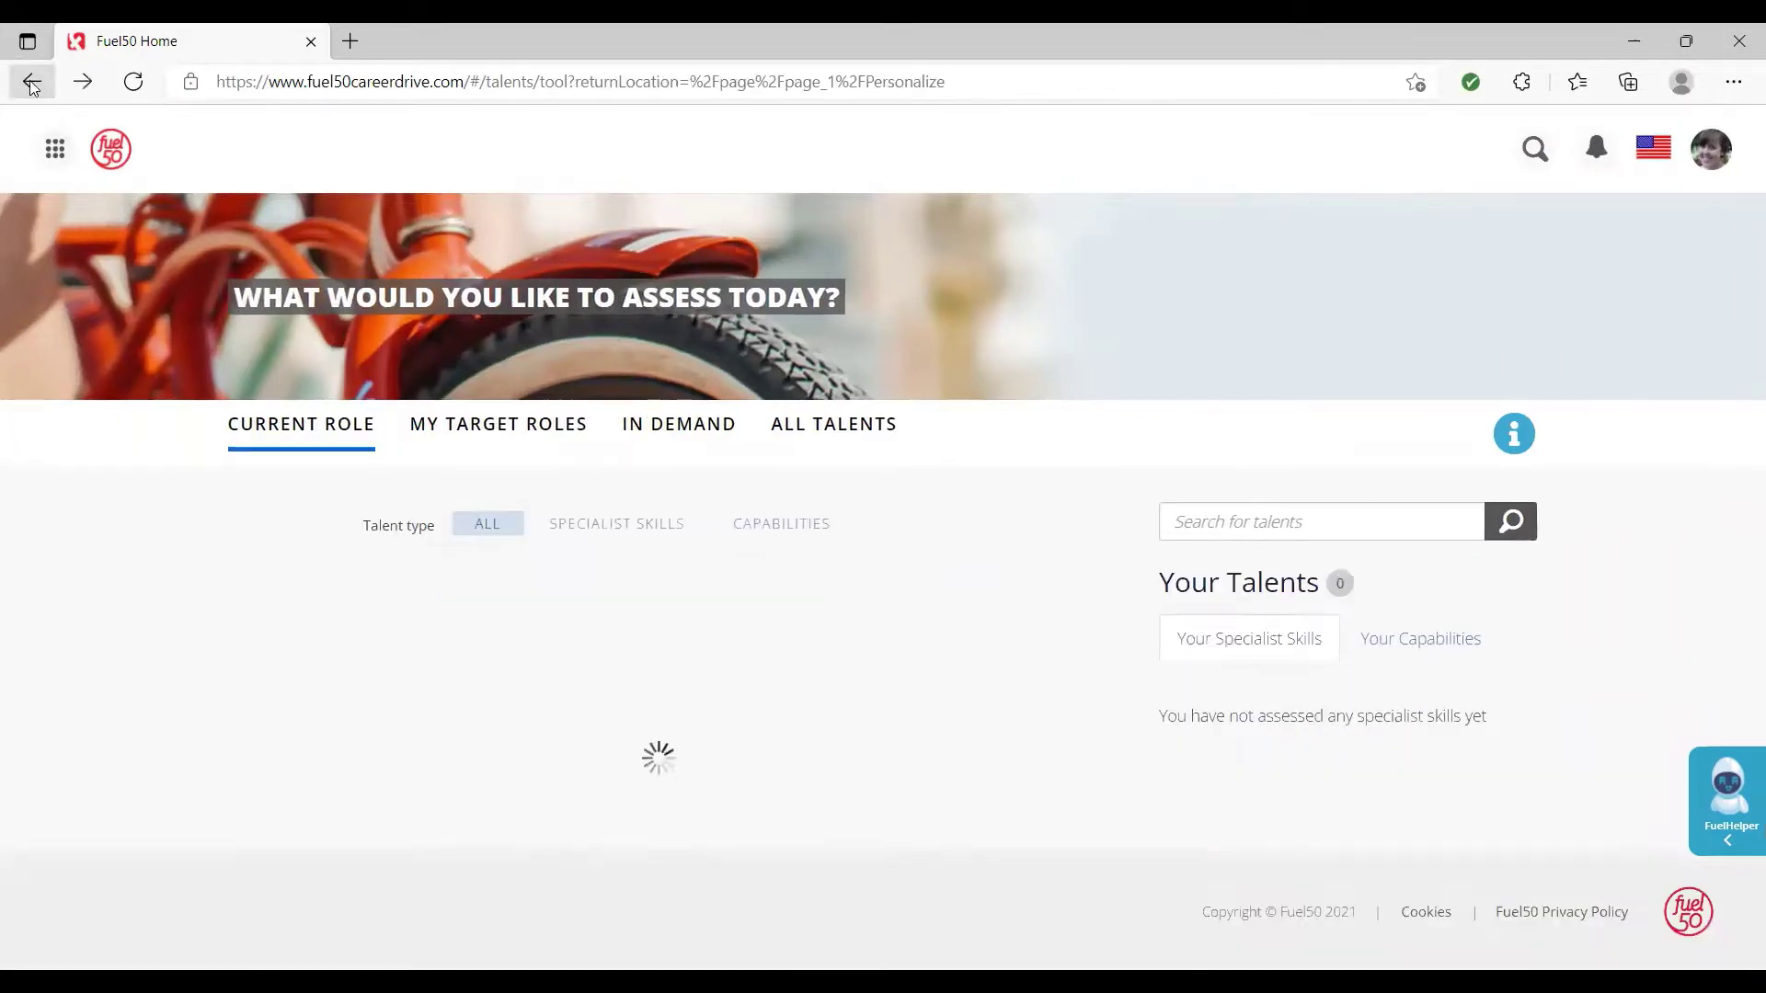
pyautogui.click(129, 164)
pyautogui.moveTo(973, 615)
pyautogui.scroll(-3, 984, 634)
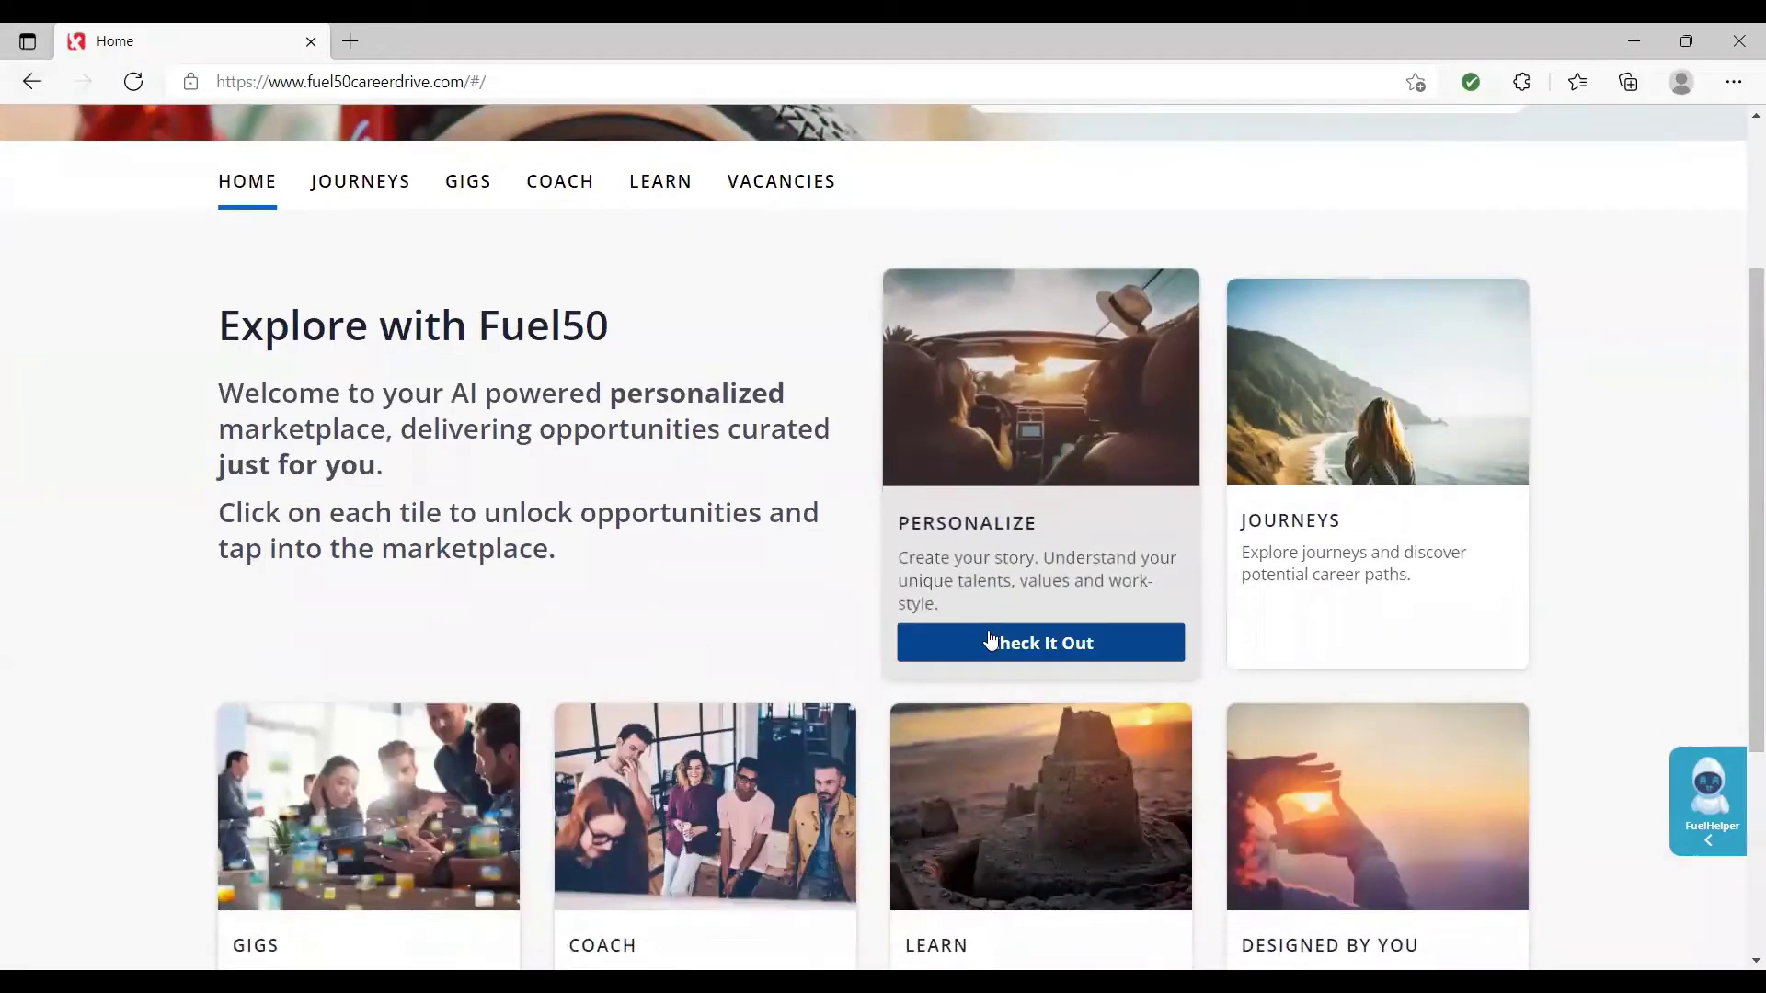
pyautogui.click(990, 641)
# - Examine the FuelFit work-style, FuelAgility factors and Sample Reports sections, ending back at FuelTalents
pyautogui.scroll(-15, 961, 533)
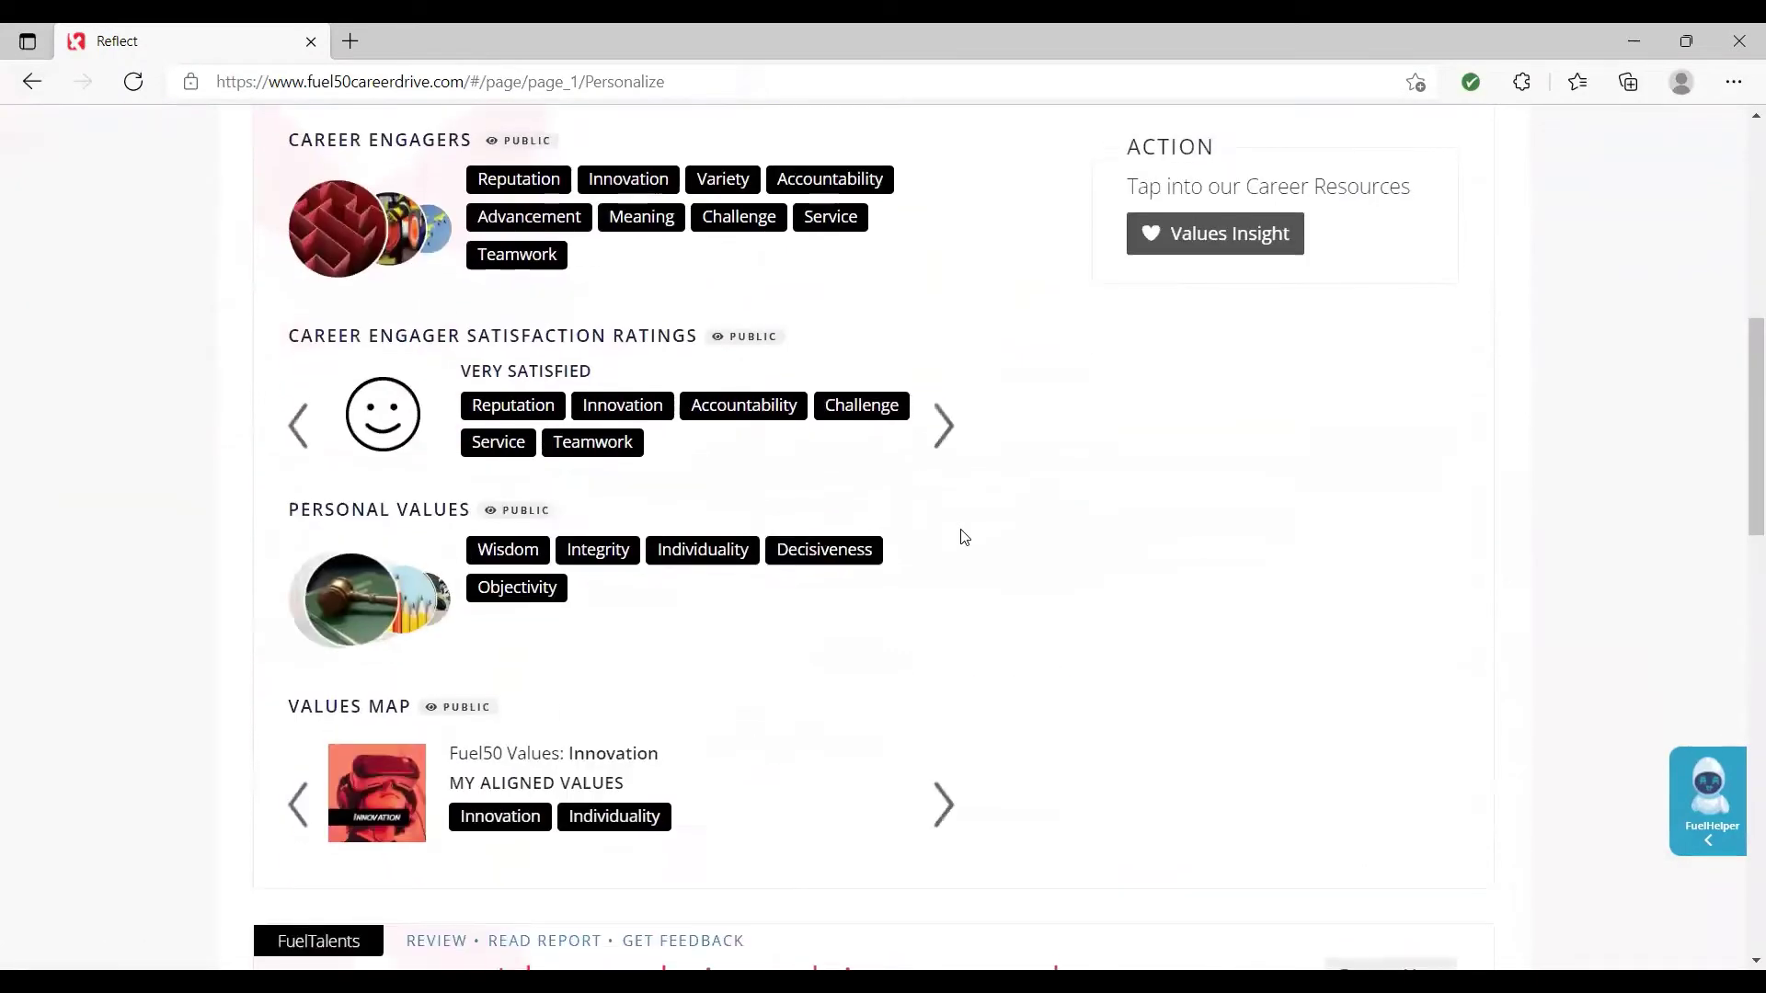
pyautogui.scroll(-8, 964, 537)
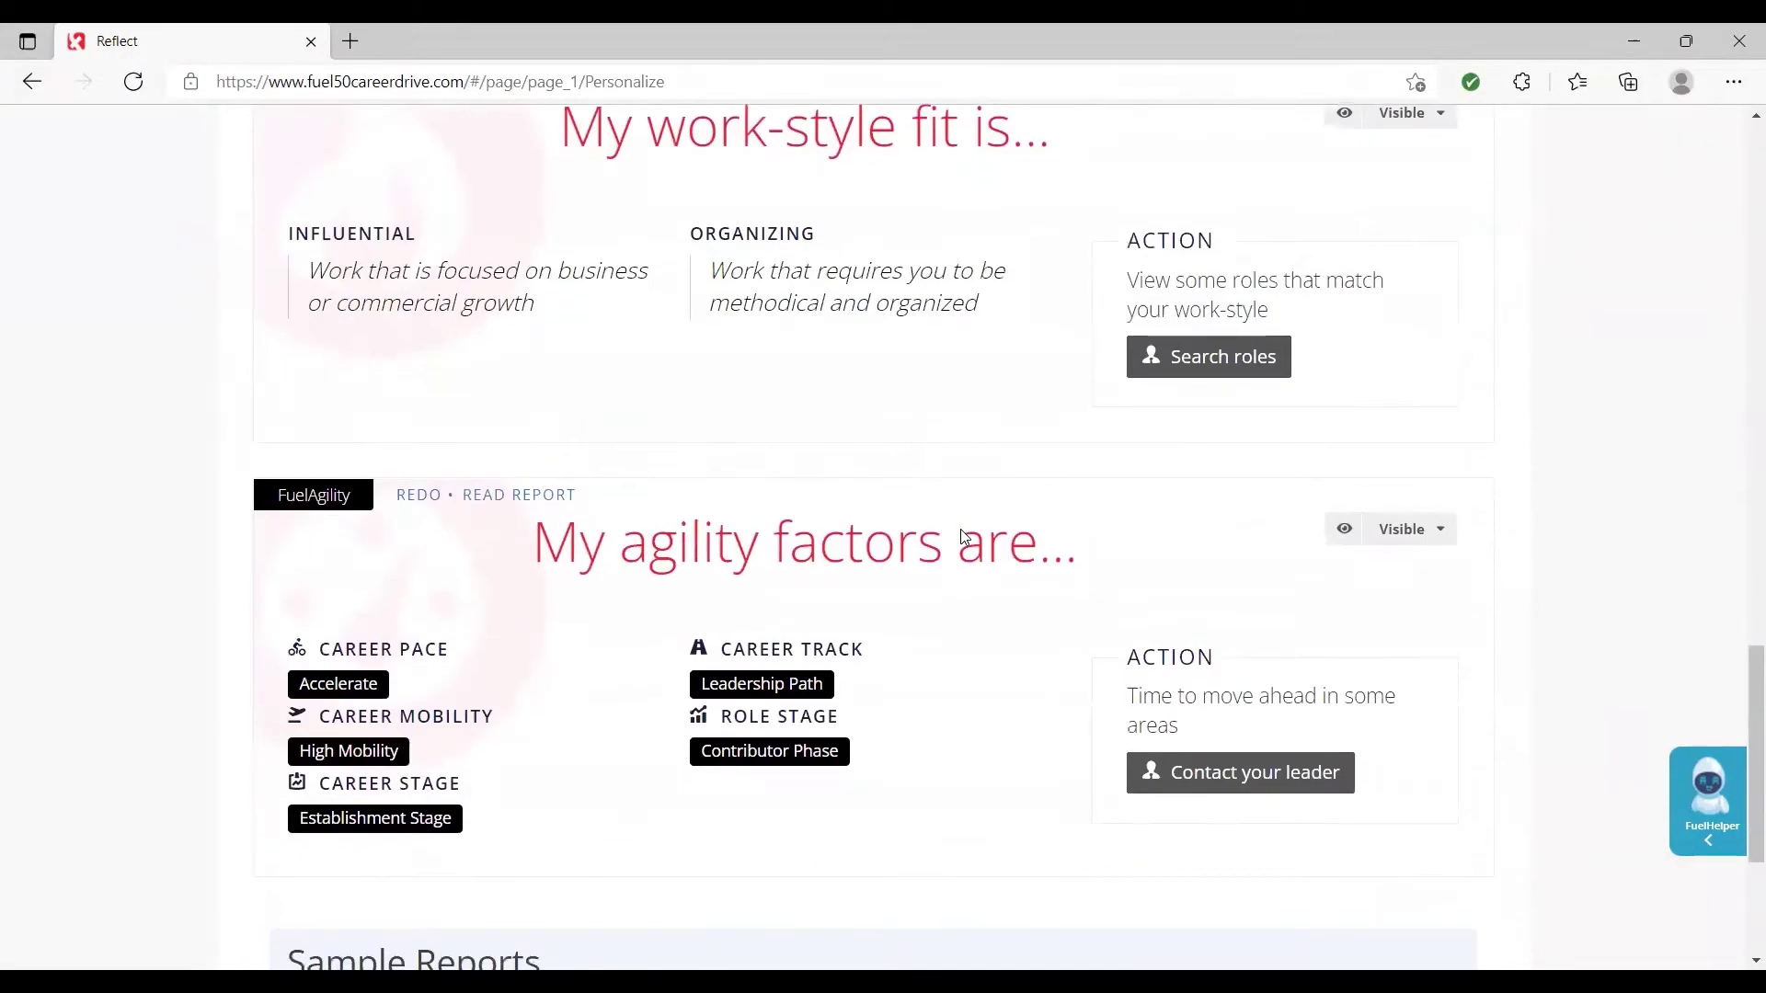
pyautogui.scroll(-1, 961, 529)
pyautogui.scroll(3, 962, 529)
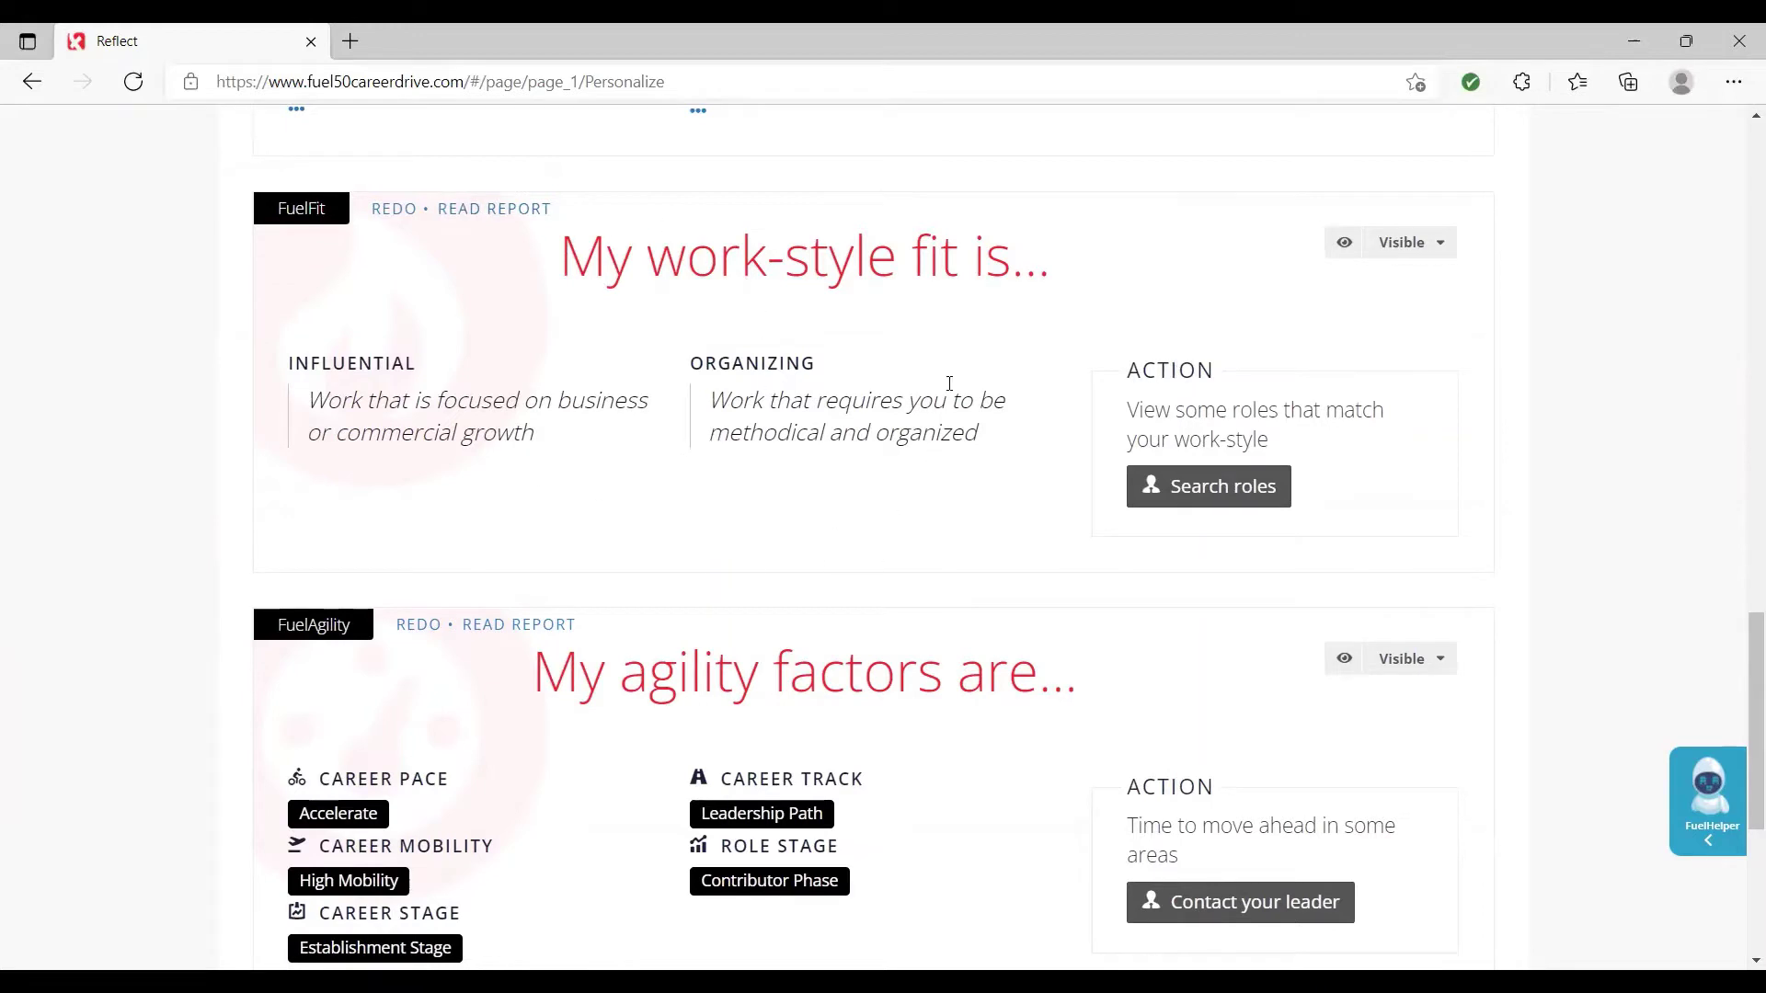
pyautogui.scroll(-4, 960, 366)
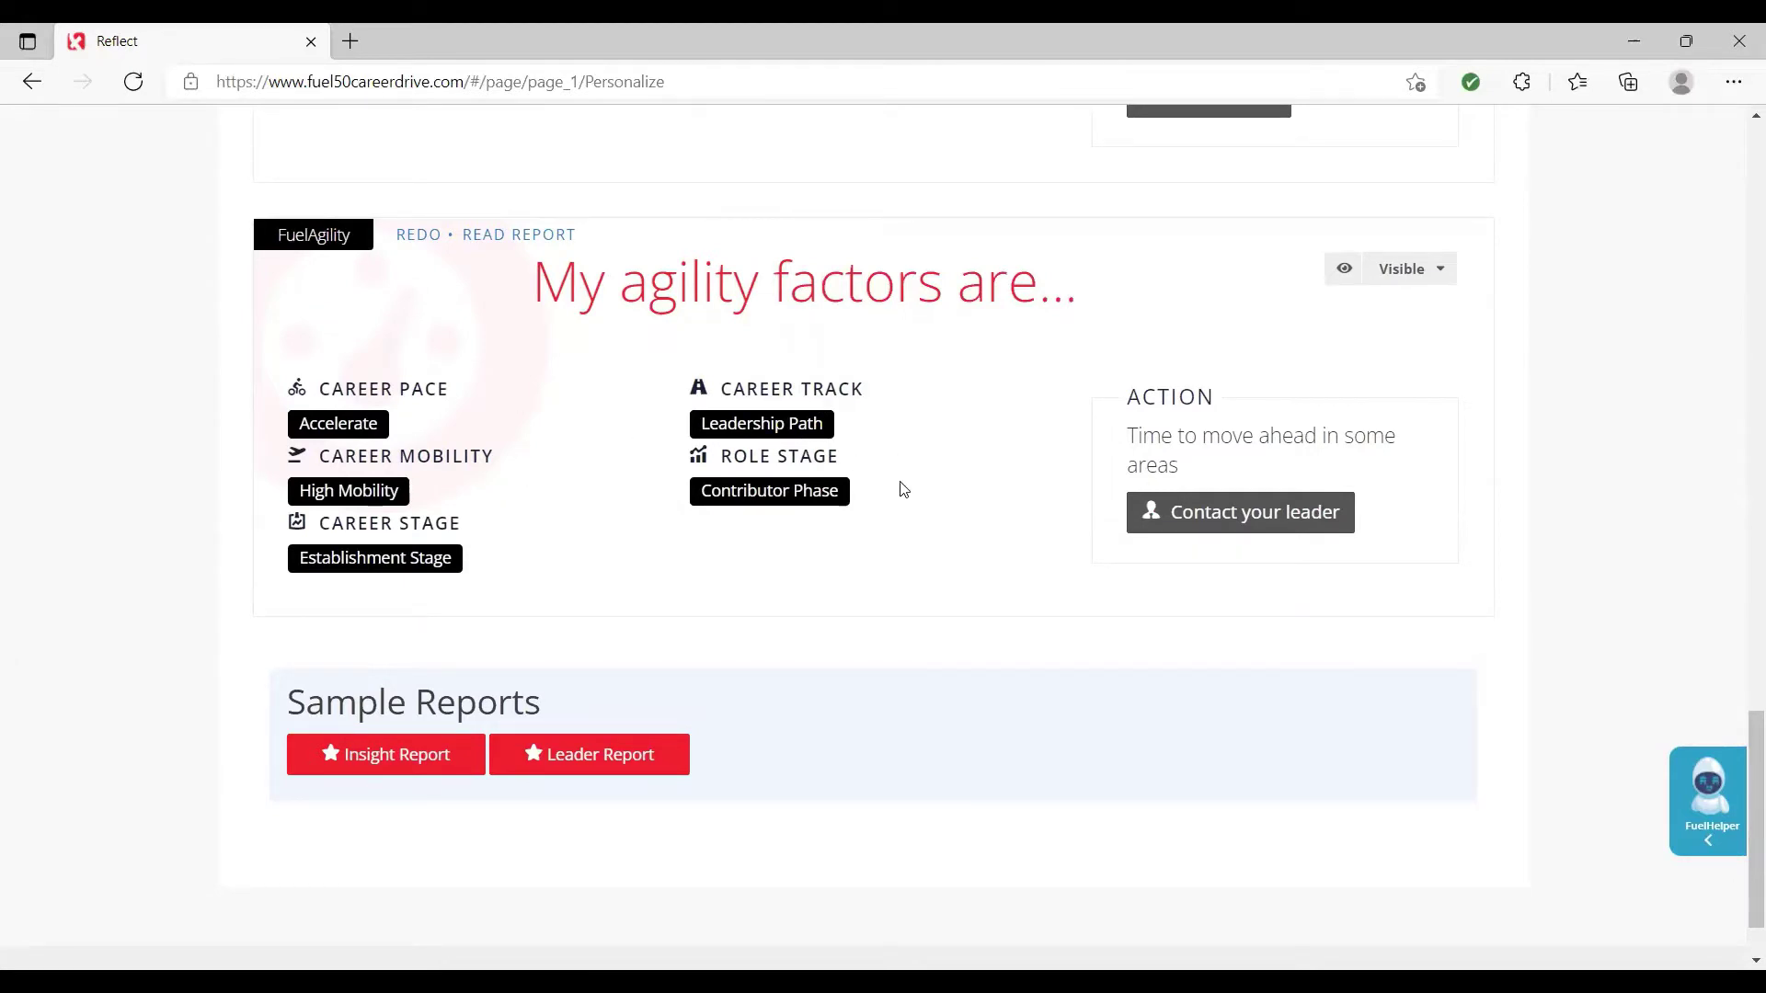
pyautogui.scroll(3, 904, 489)
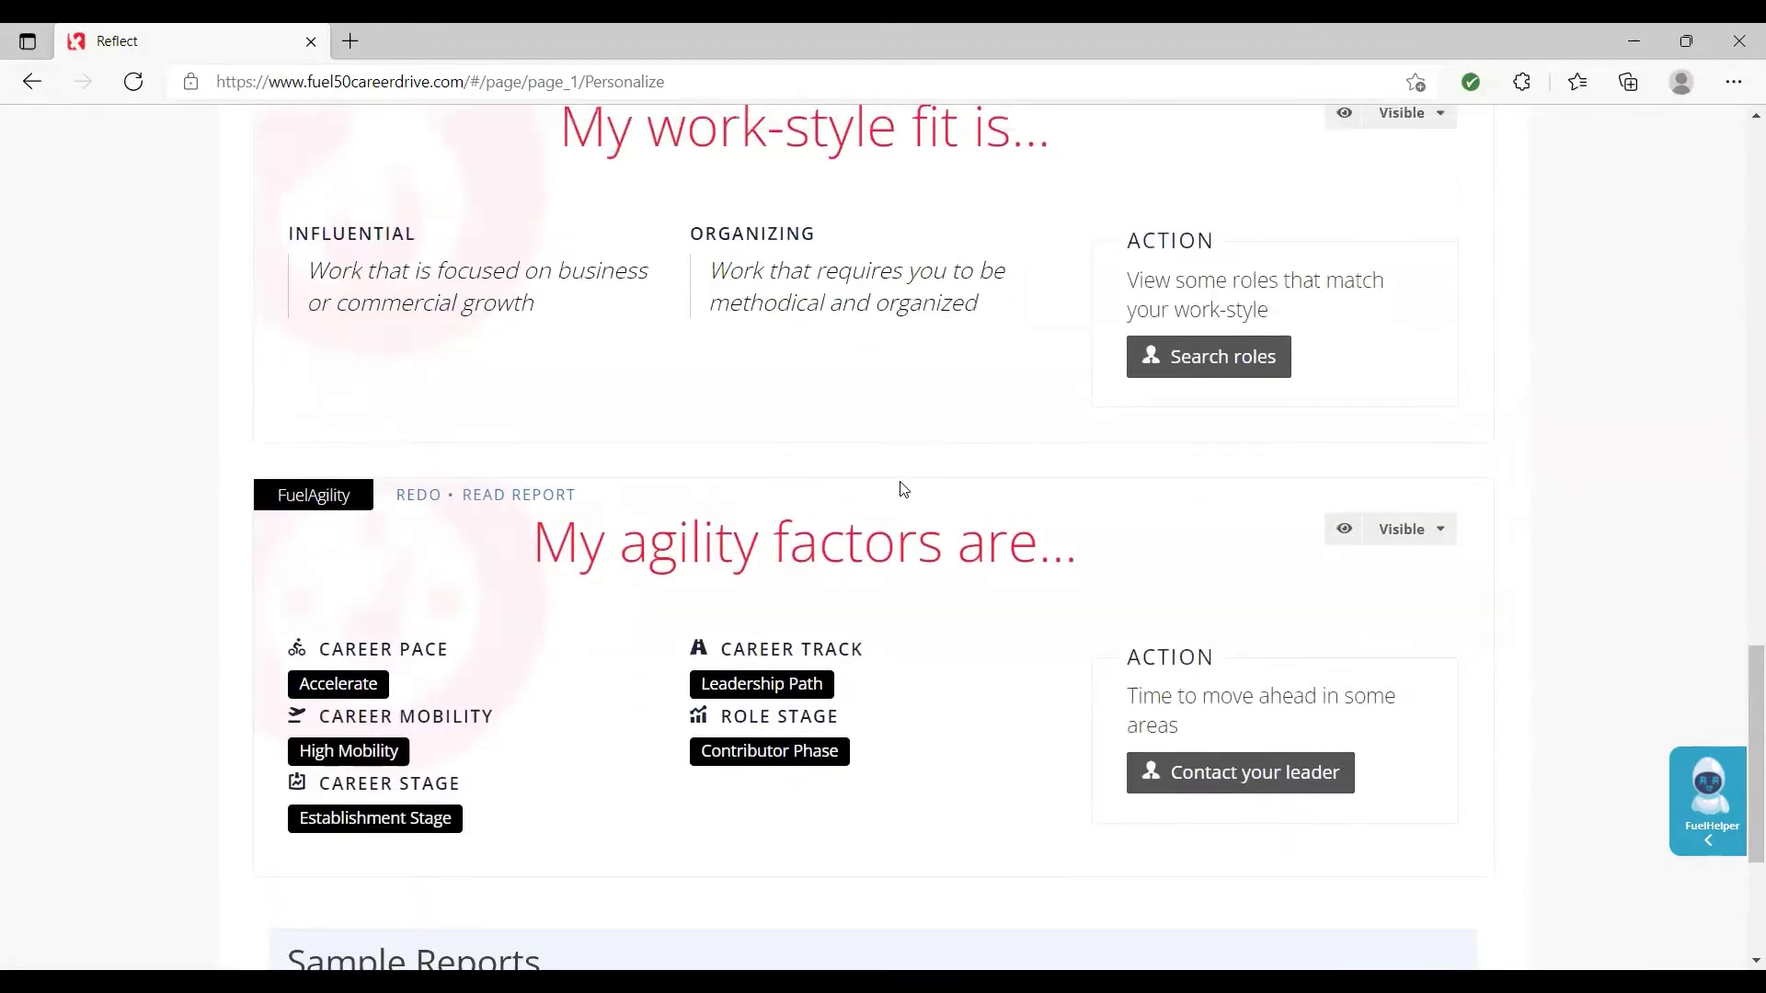
pyautogui.scroll(8, 920, 474)
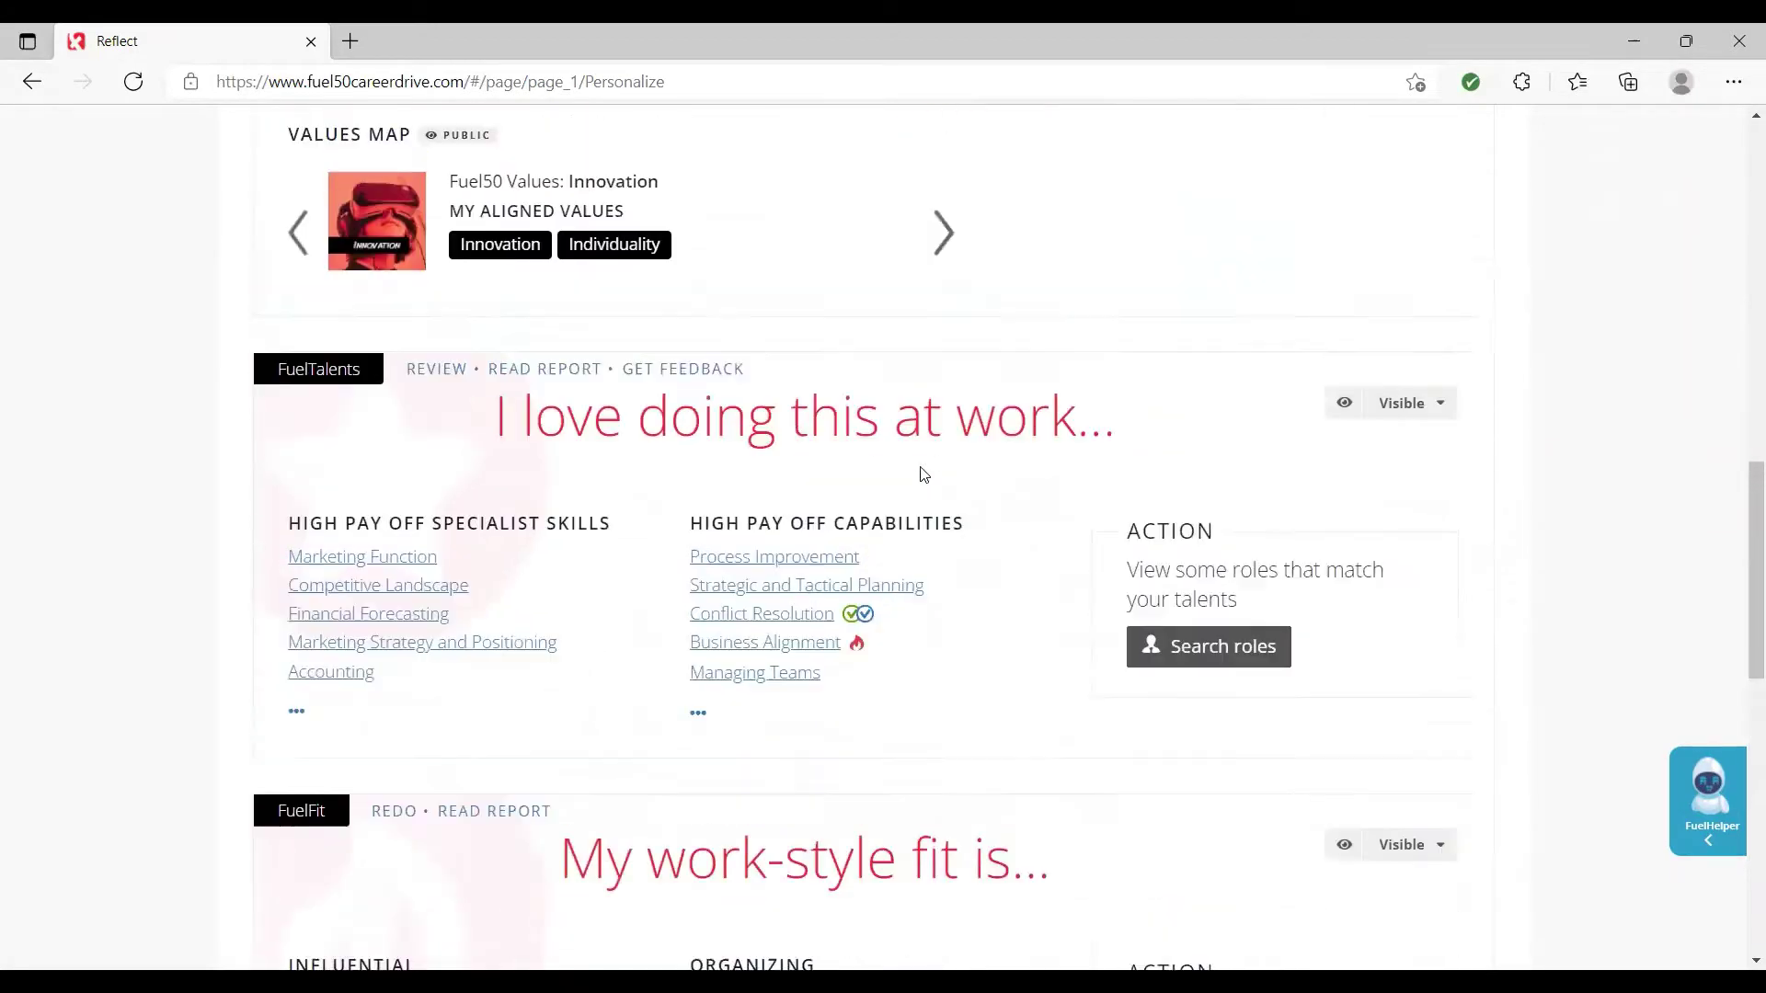
# - Leave the Personalize insights and open the Coach page for finding a coach
pyautogui.scroll(12, 923, 474)
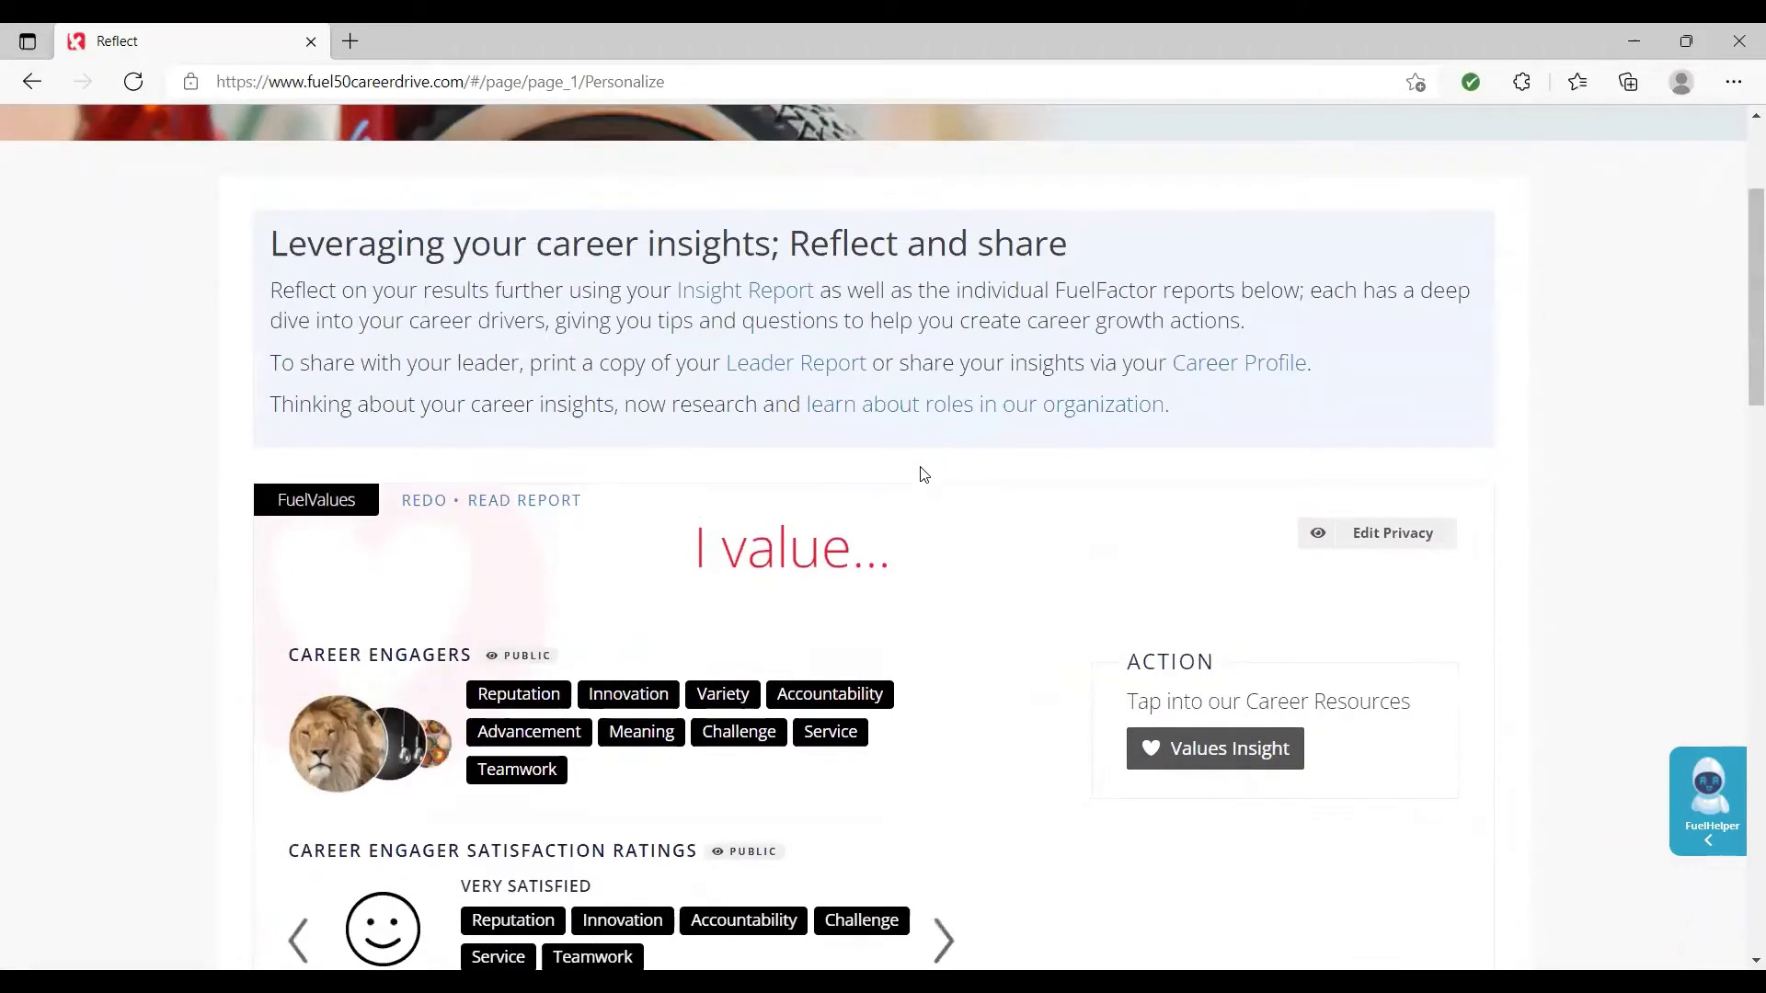
pyautogui.scroll(3, 923, 475)
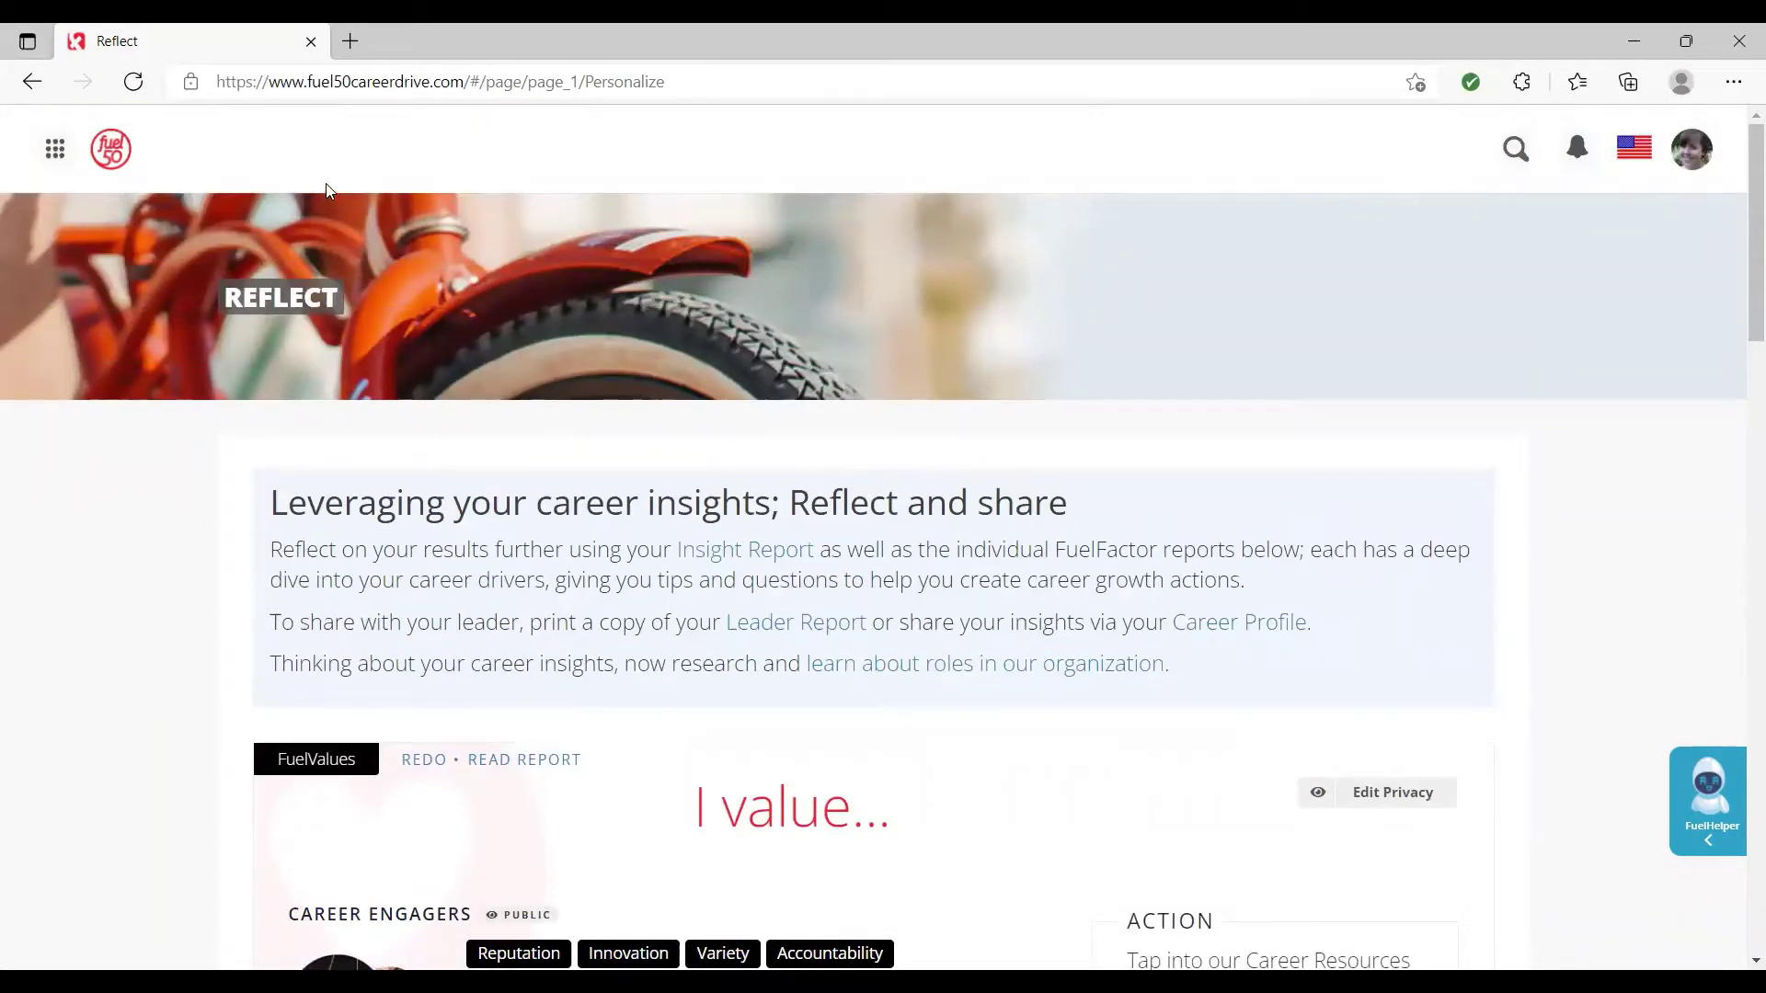
pyautogui.click(54, 150)
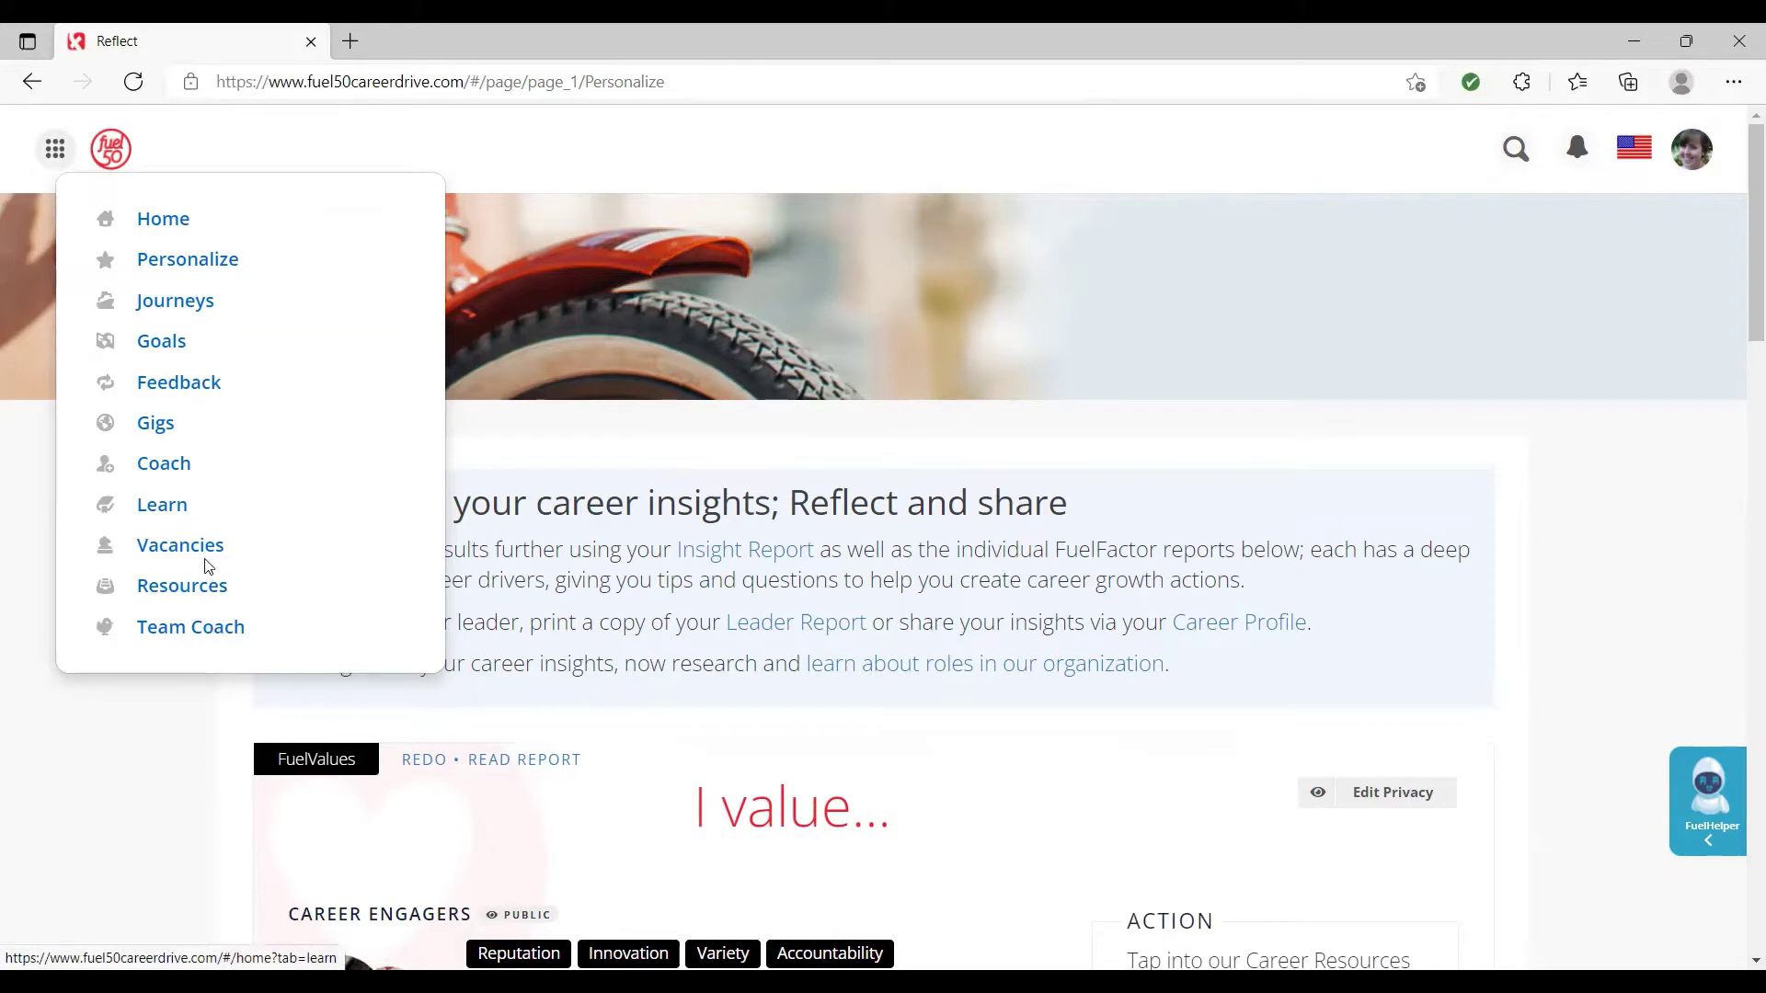
pyautogui.click(150, 464)
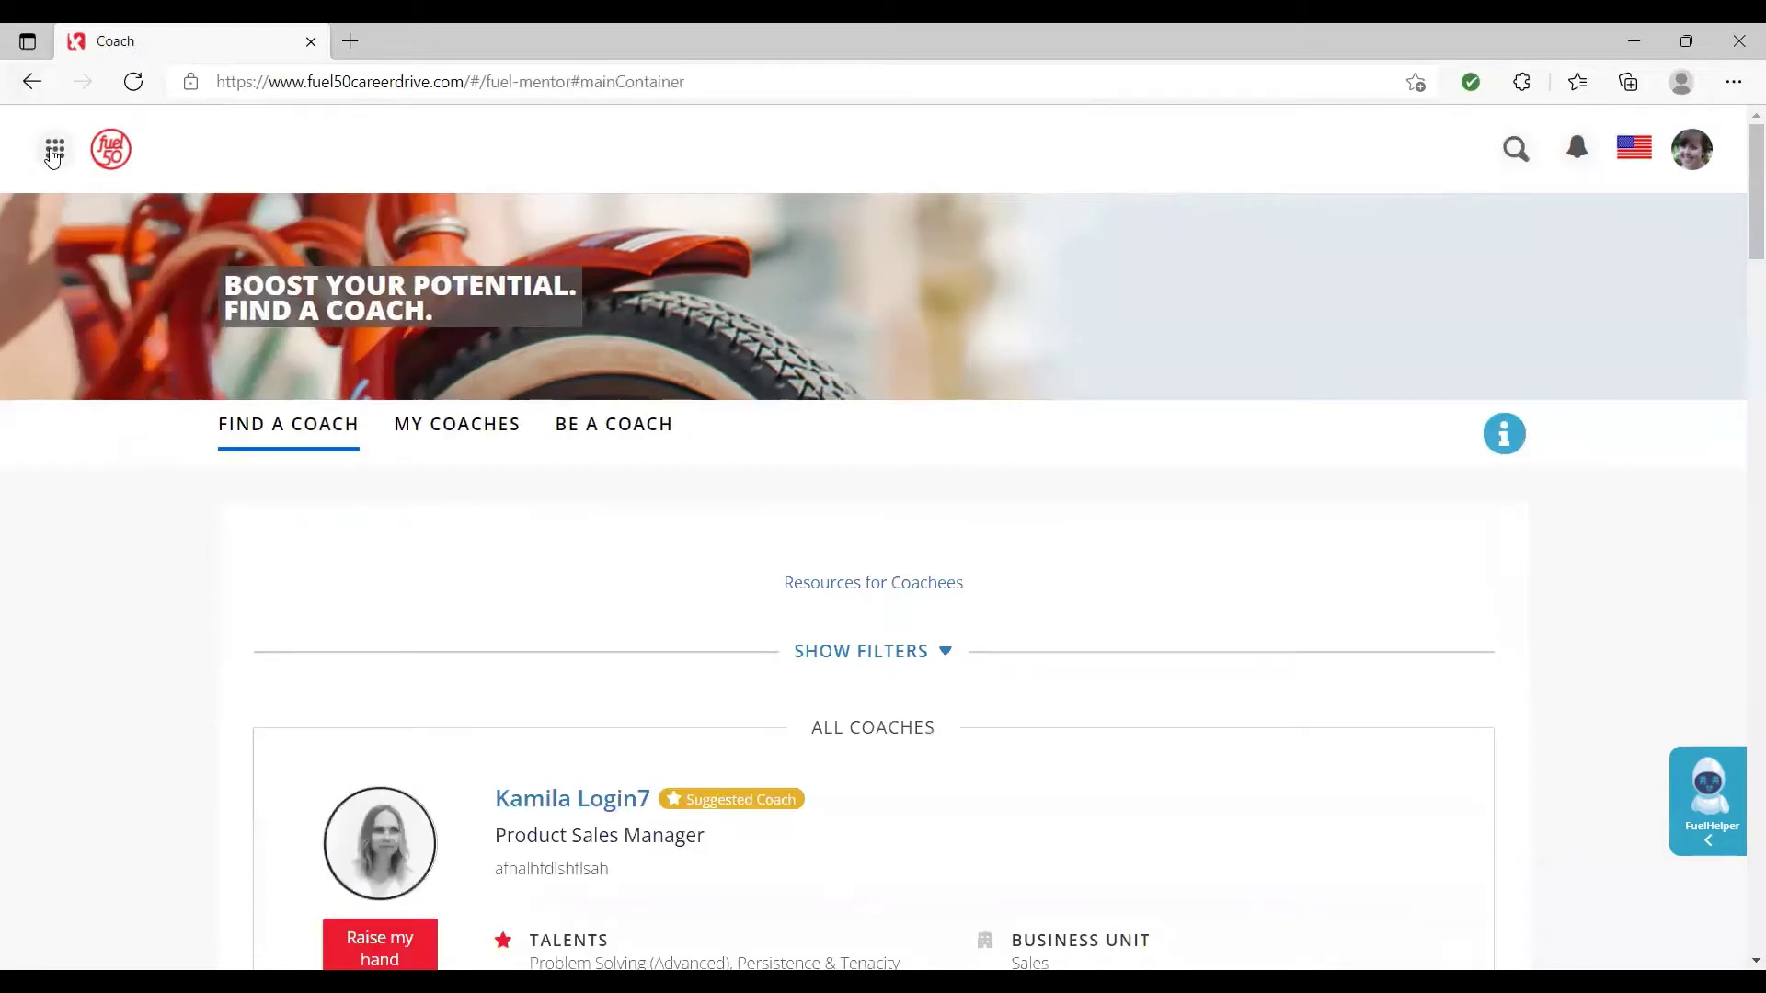
# - Open Team Coach and look over the open review periods and team member cards on My Team
pyautogui.click(54, 151)
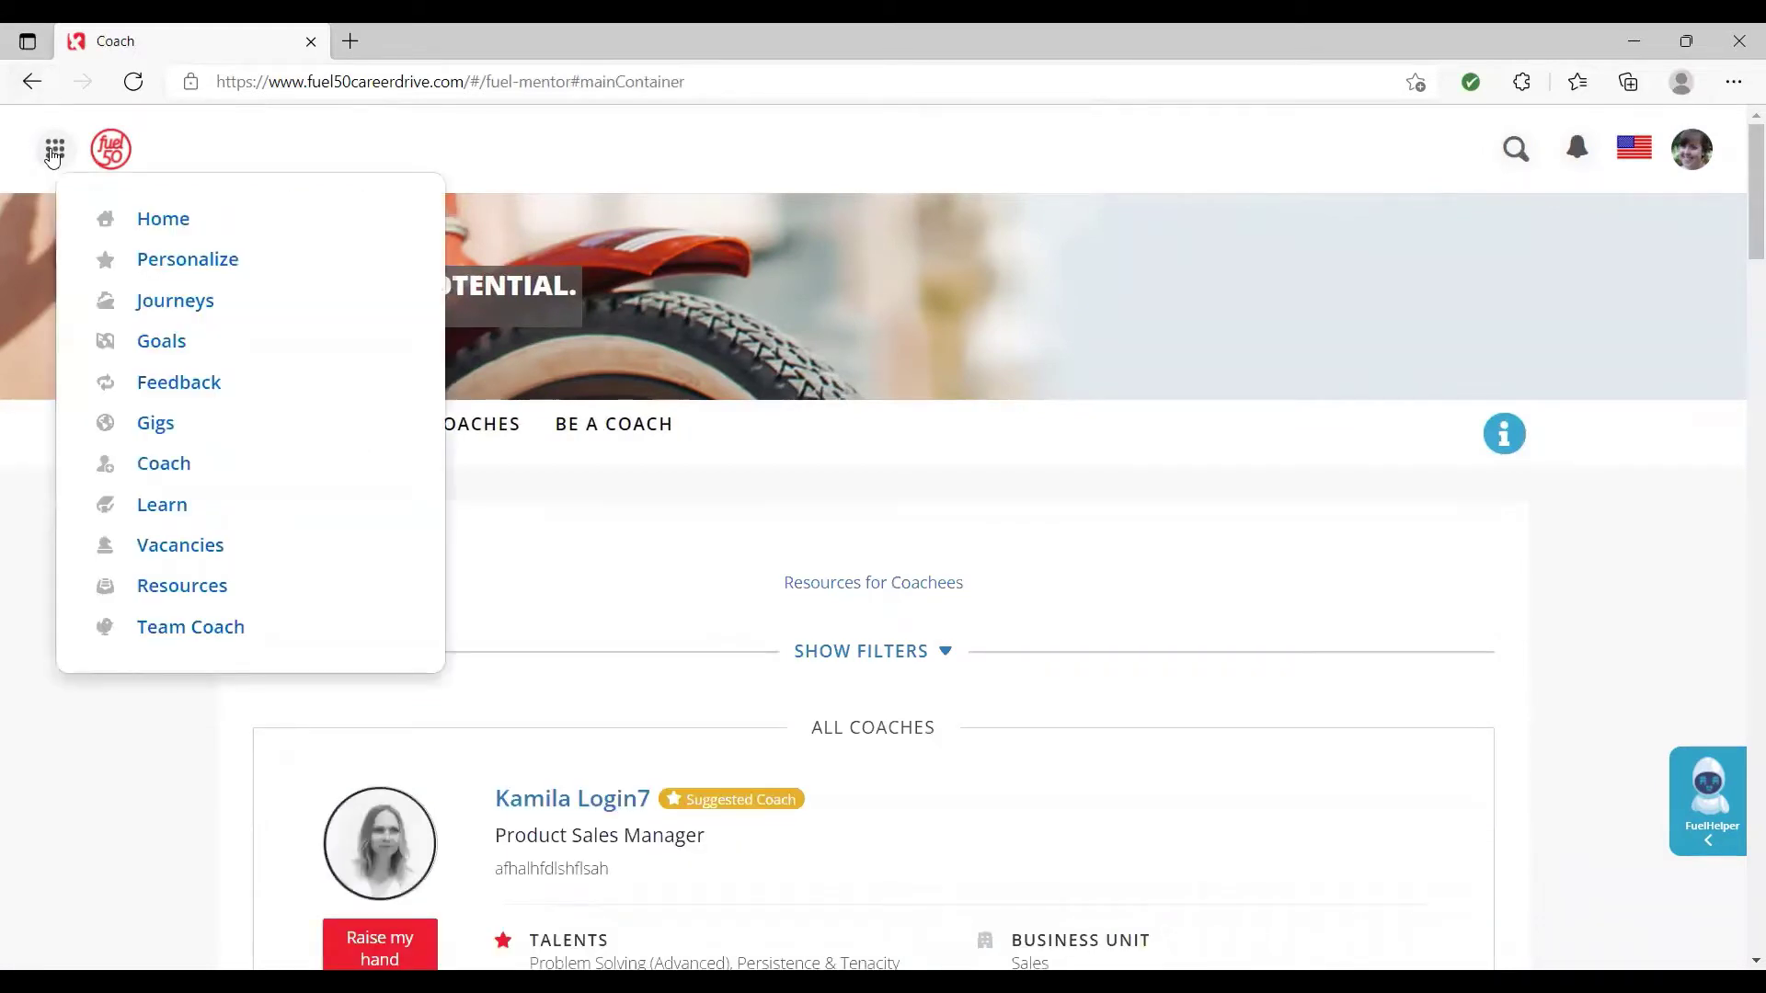
pyautogui.click(226, 629)
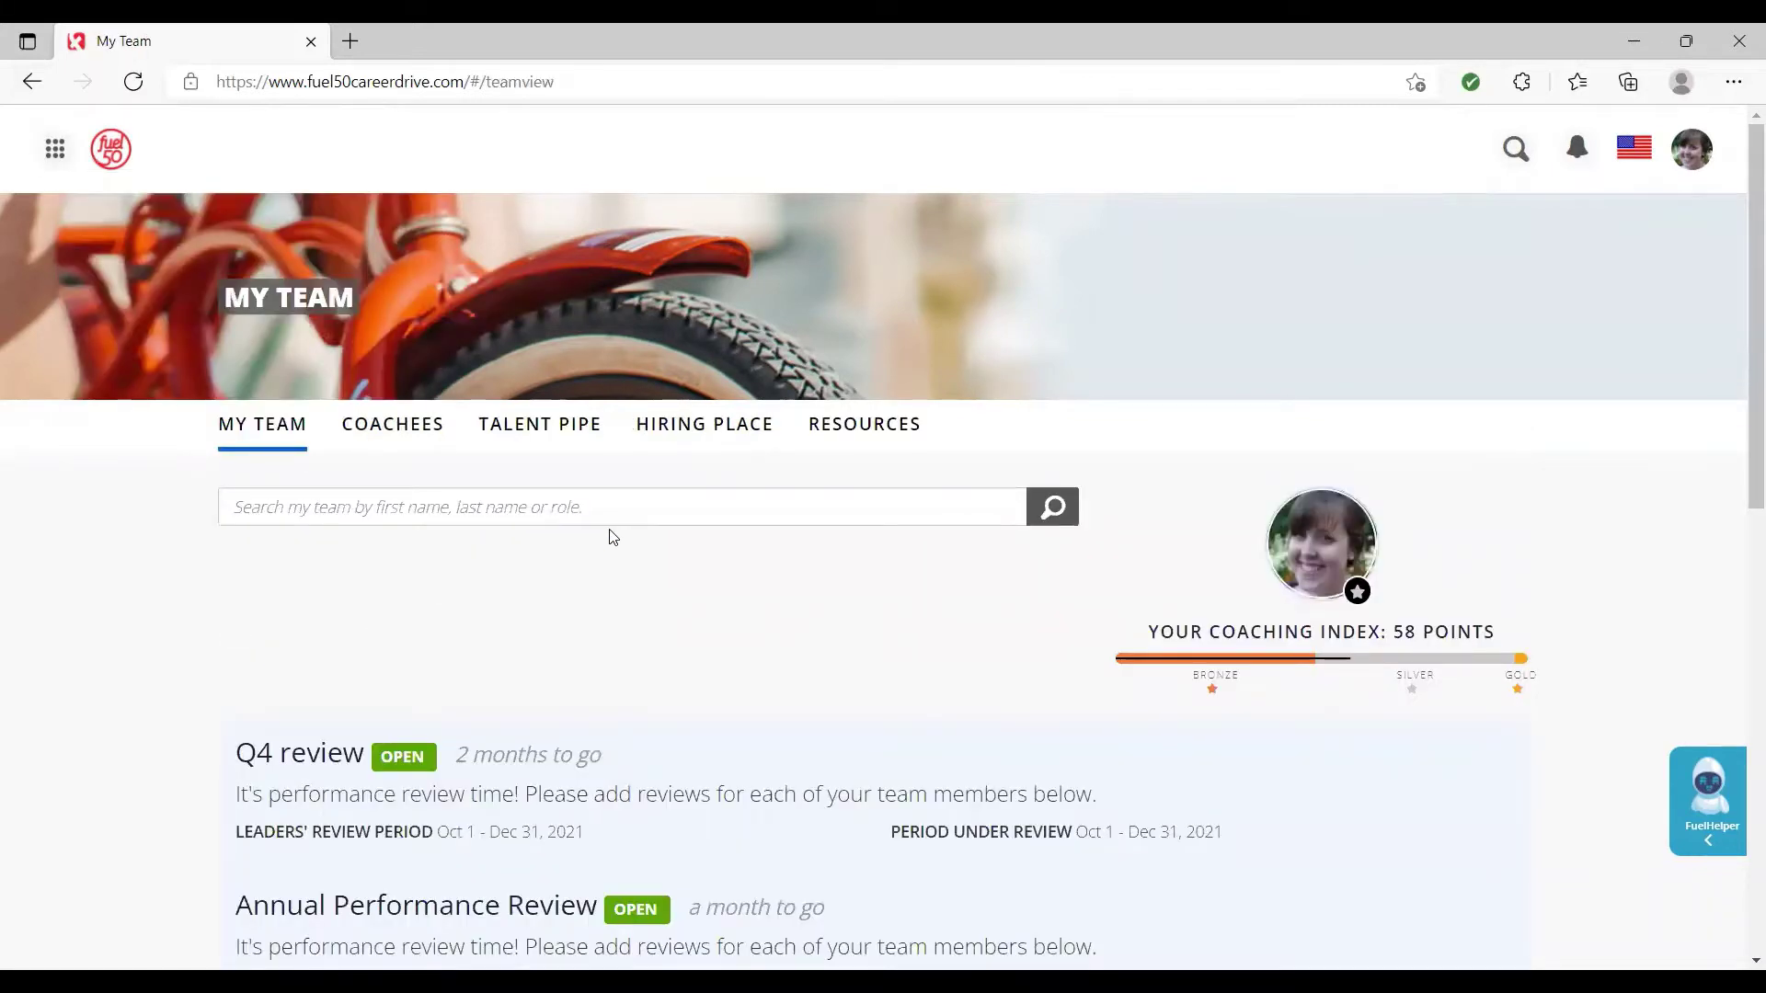
pyautogui.scroll(-6, 613, 537)
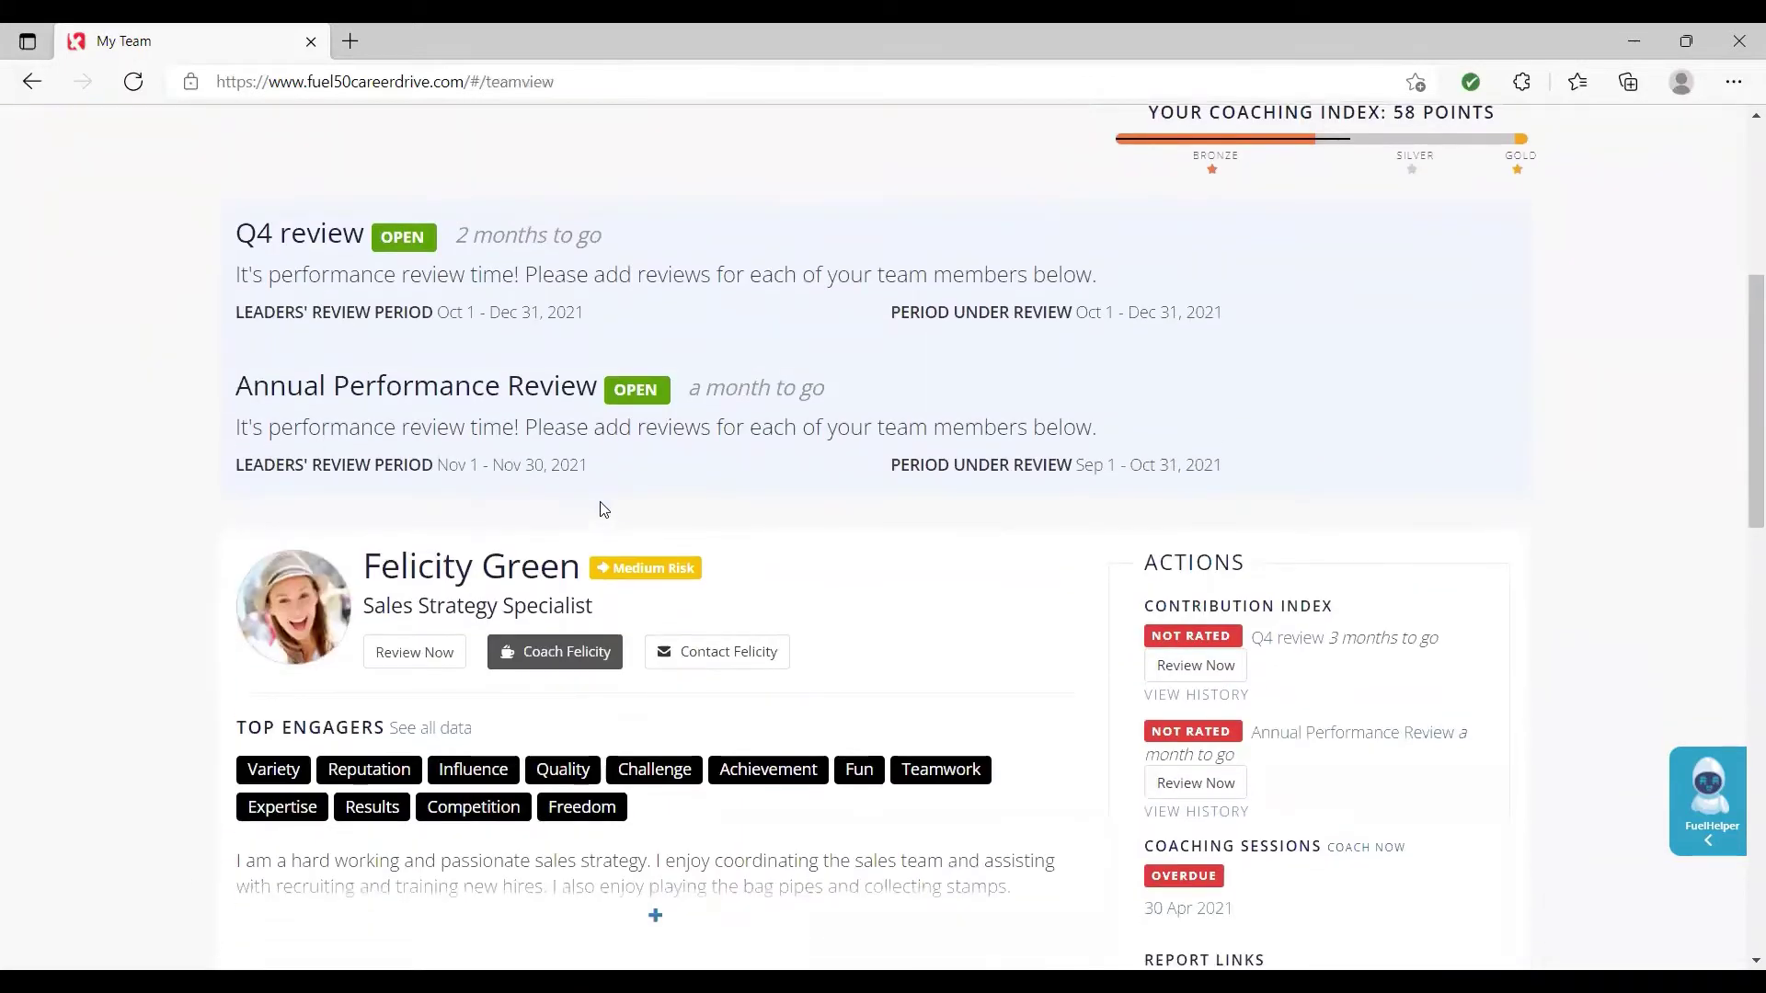
pyautogui.scroll(-7, 603, 508)
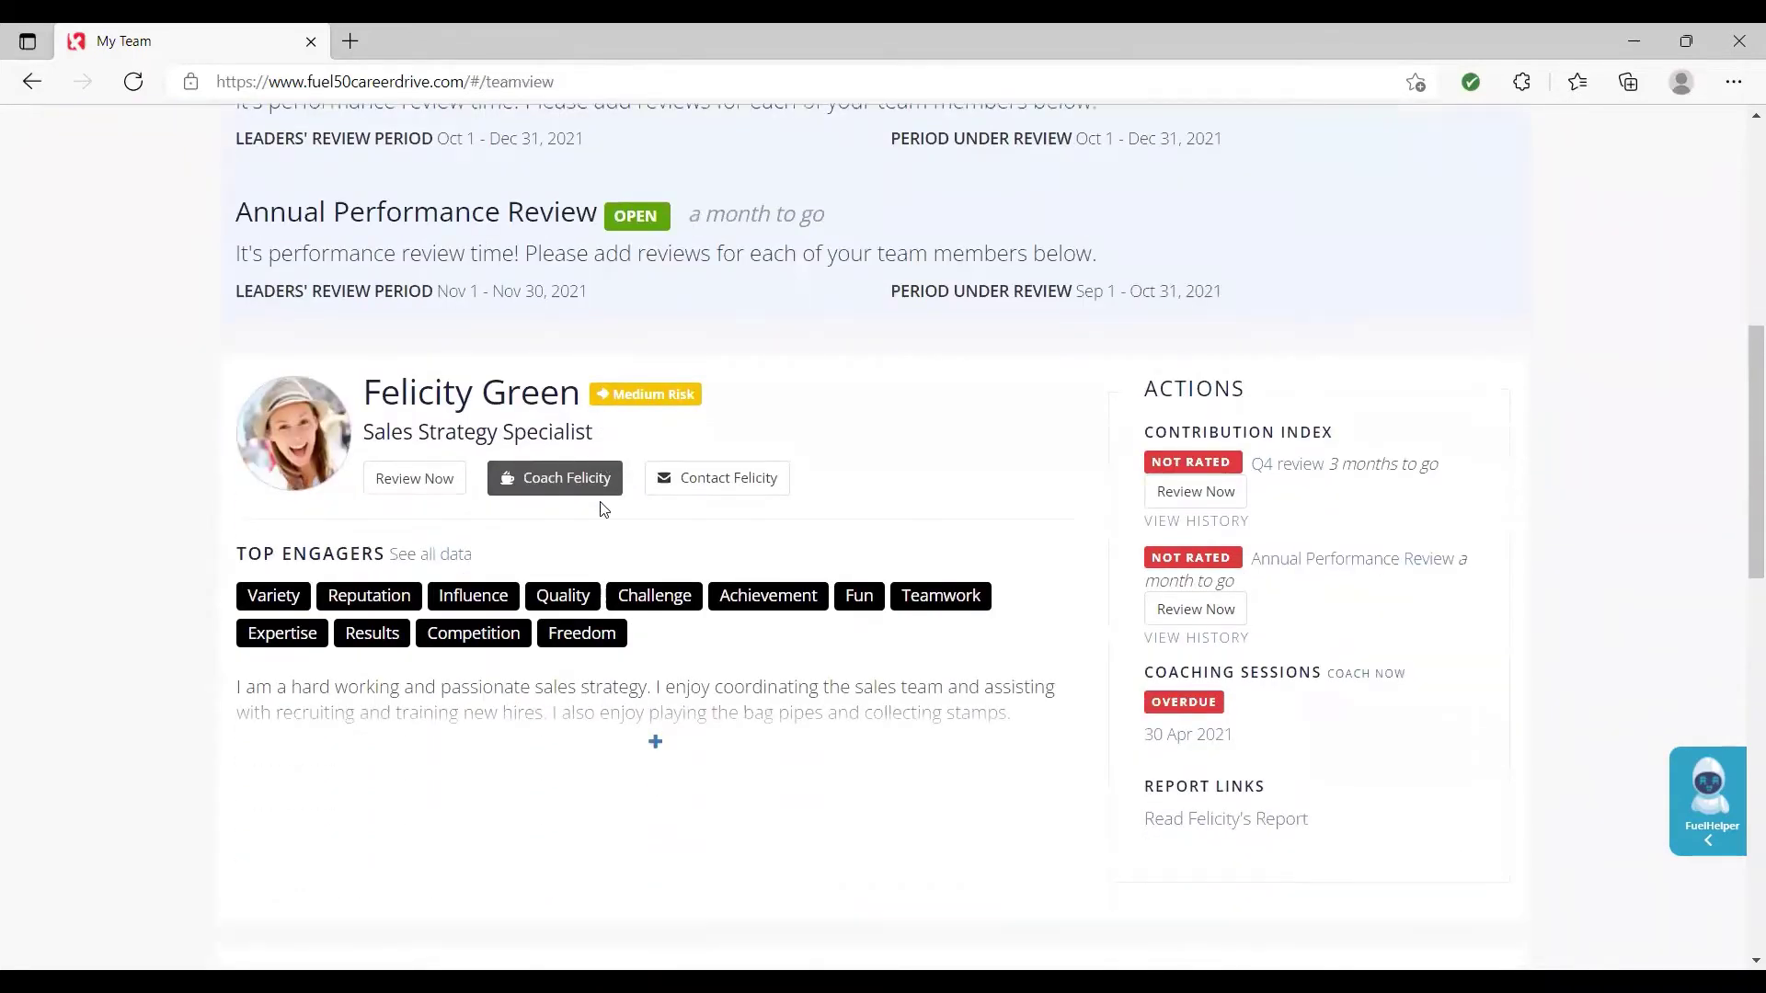
pyautogui.scroll(-2, 600, 501)
pyautogui.scroll(5, 600, 501)
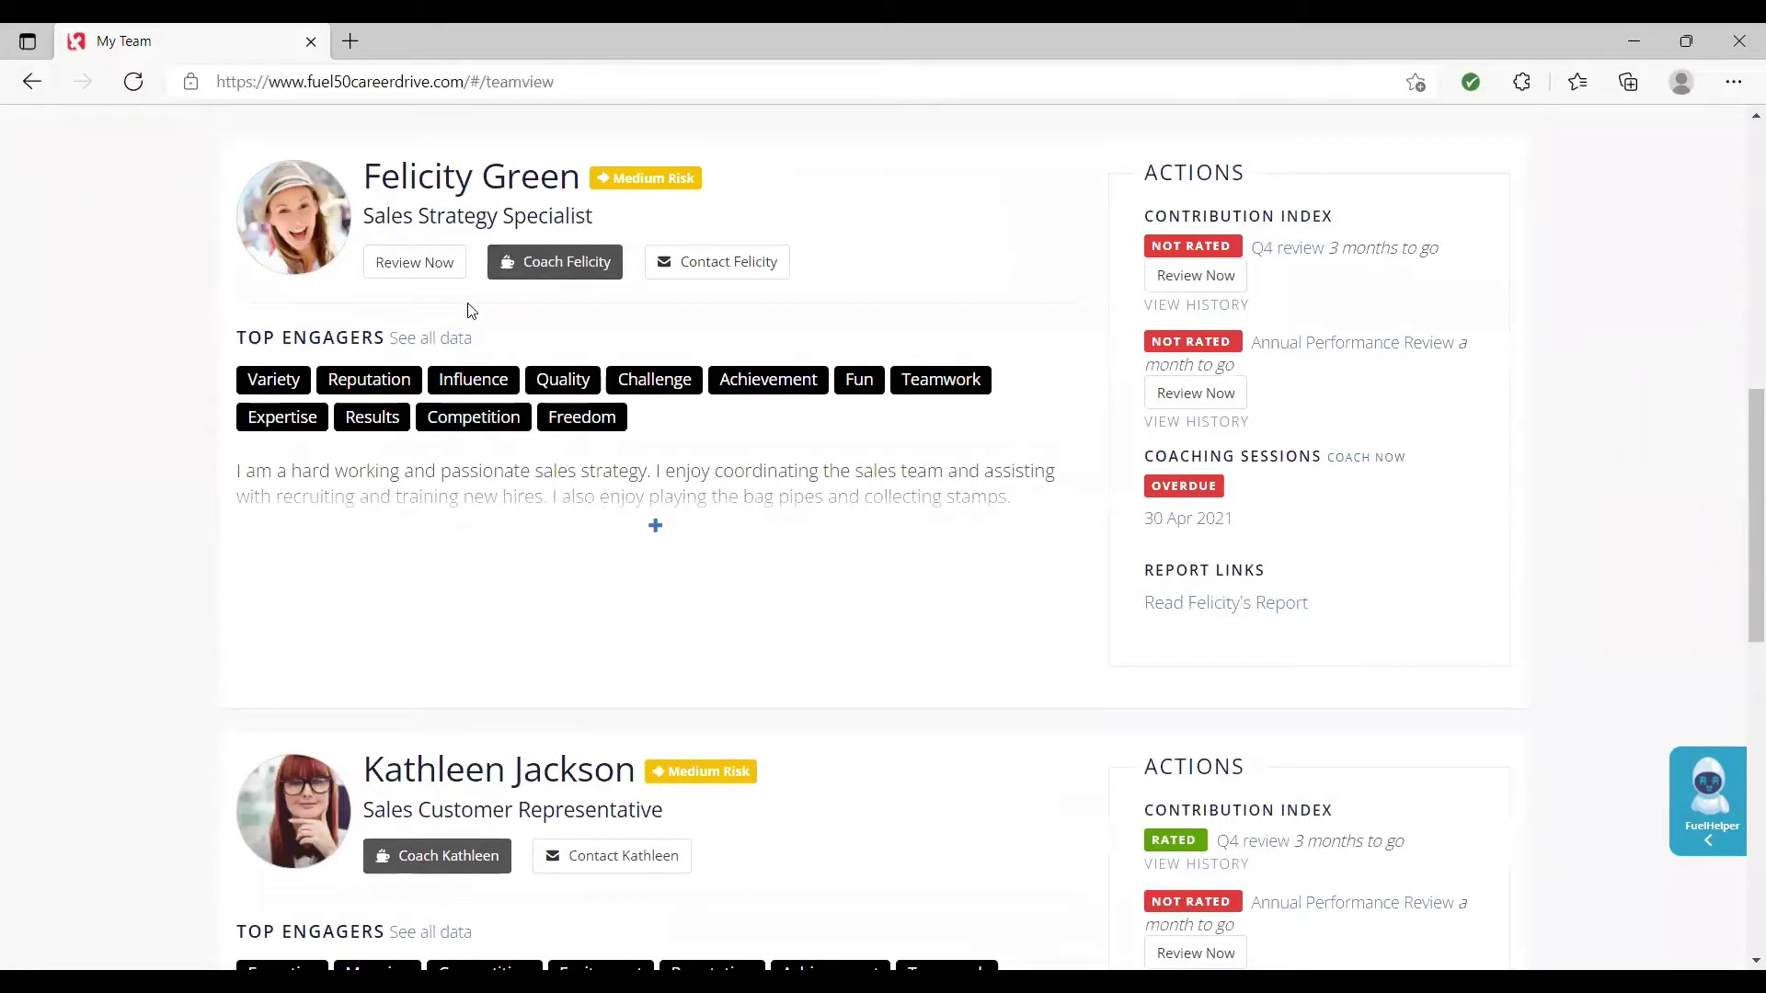
# - View all data for the Sales Strategy Specialist and examine the career engagers, values, work style and agility factors
pyautogui.click(423, 340)
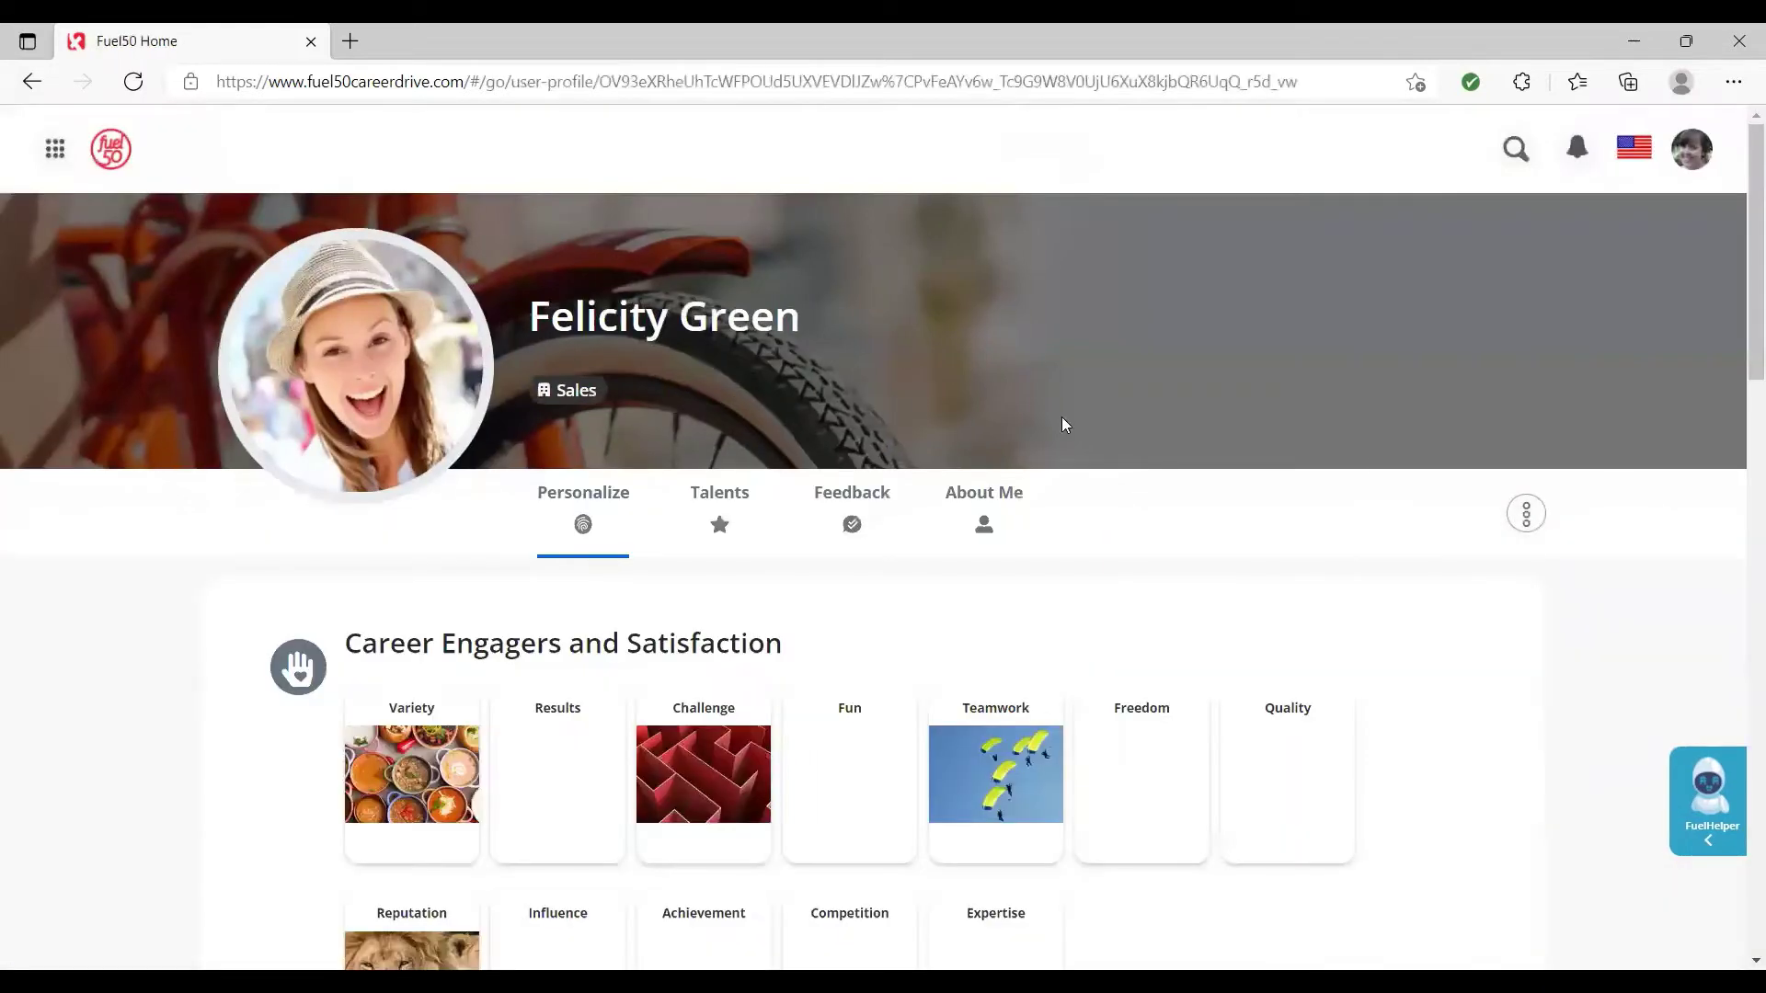
pyautogui.scroll(-5, 1175, 512)
pyautogui.scroll(-7, 1183, 520)
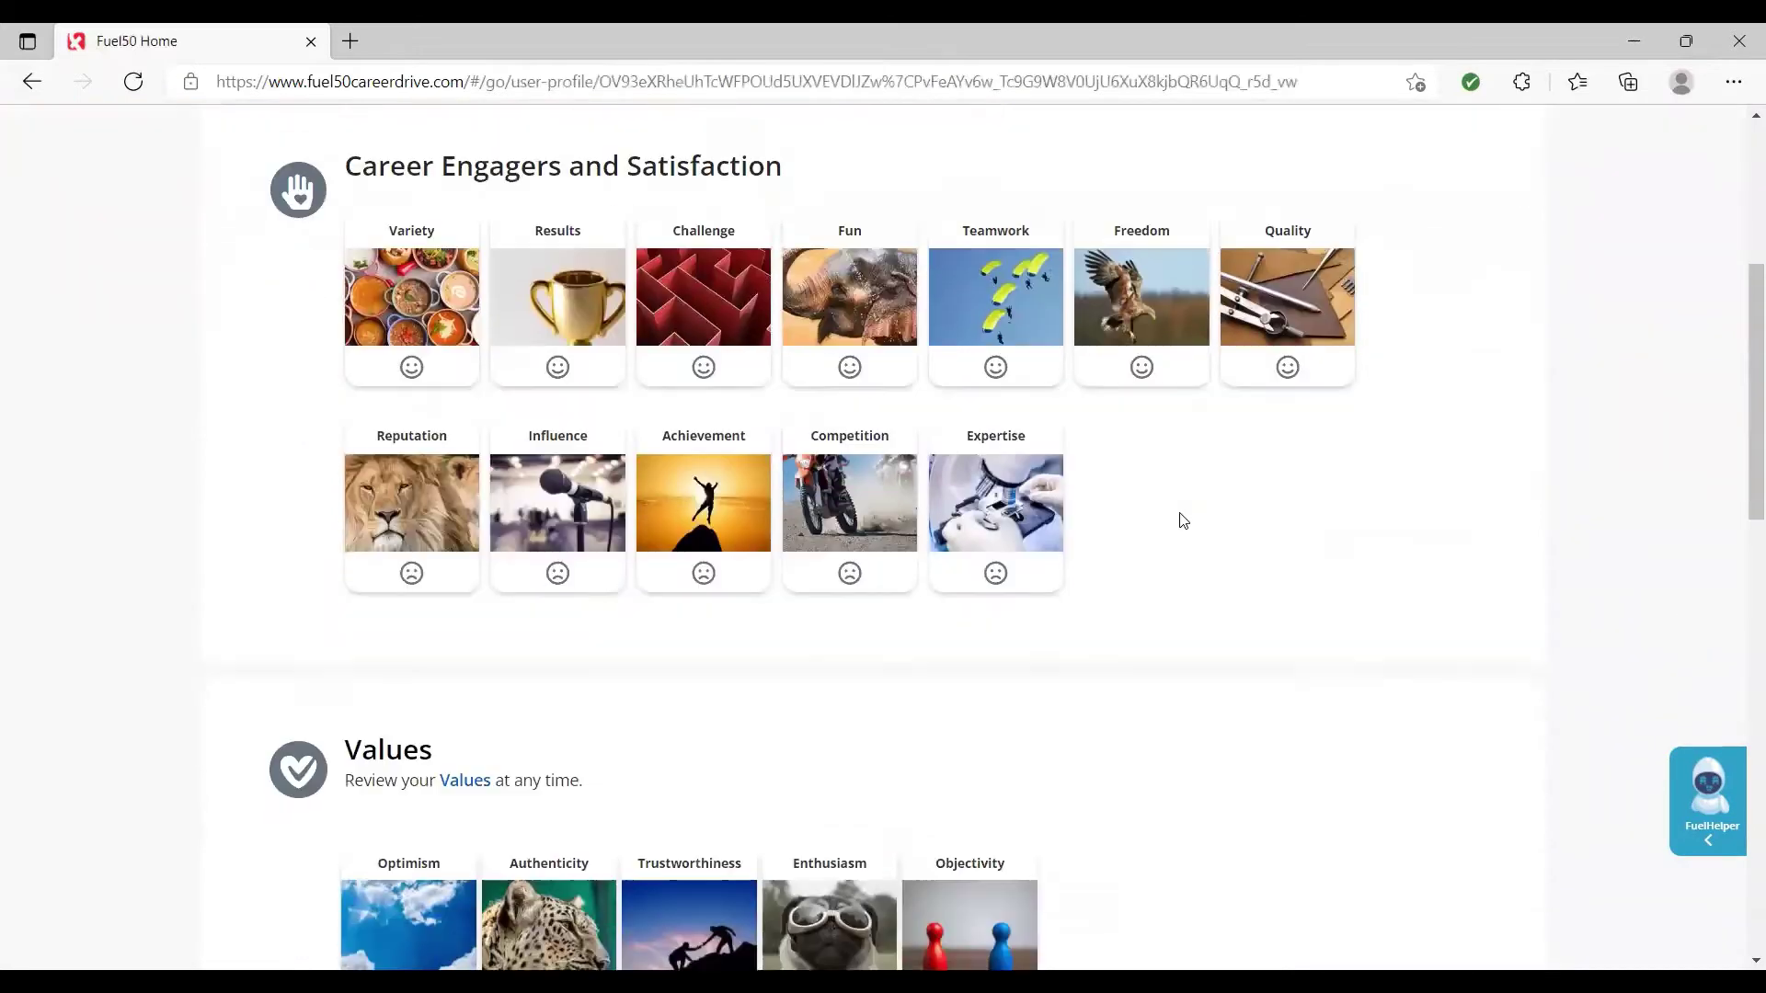
pyautogui.scroll(-7, 1183, 521)
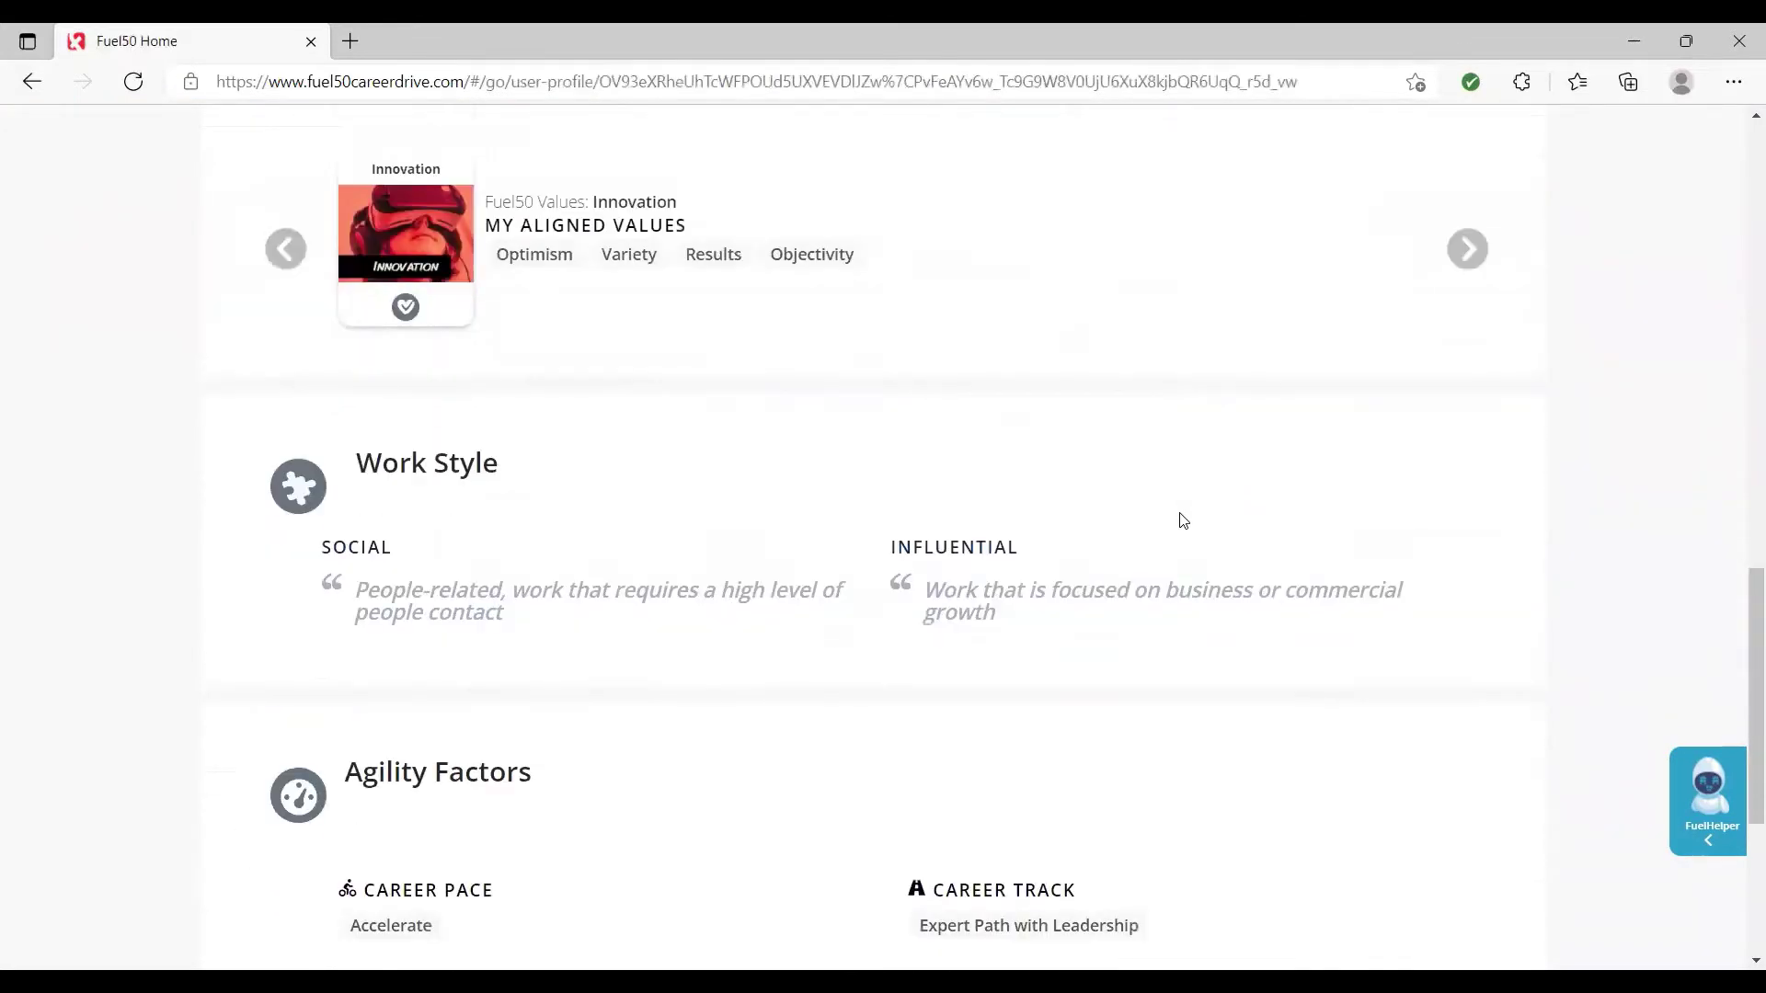
pyautogui.scroll(15, 1183, 520)
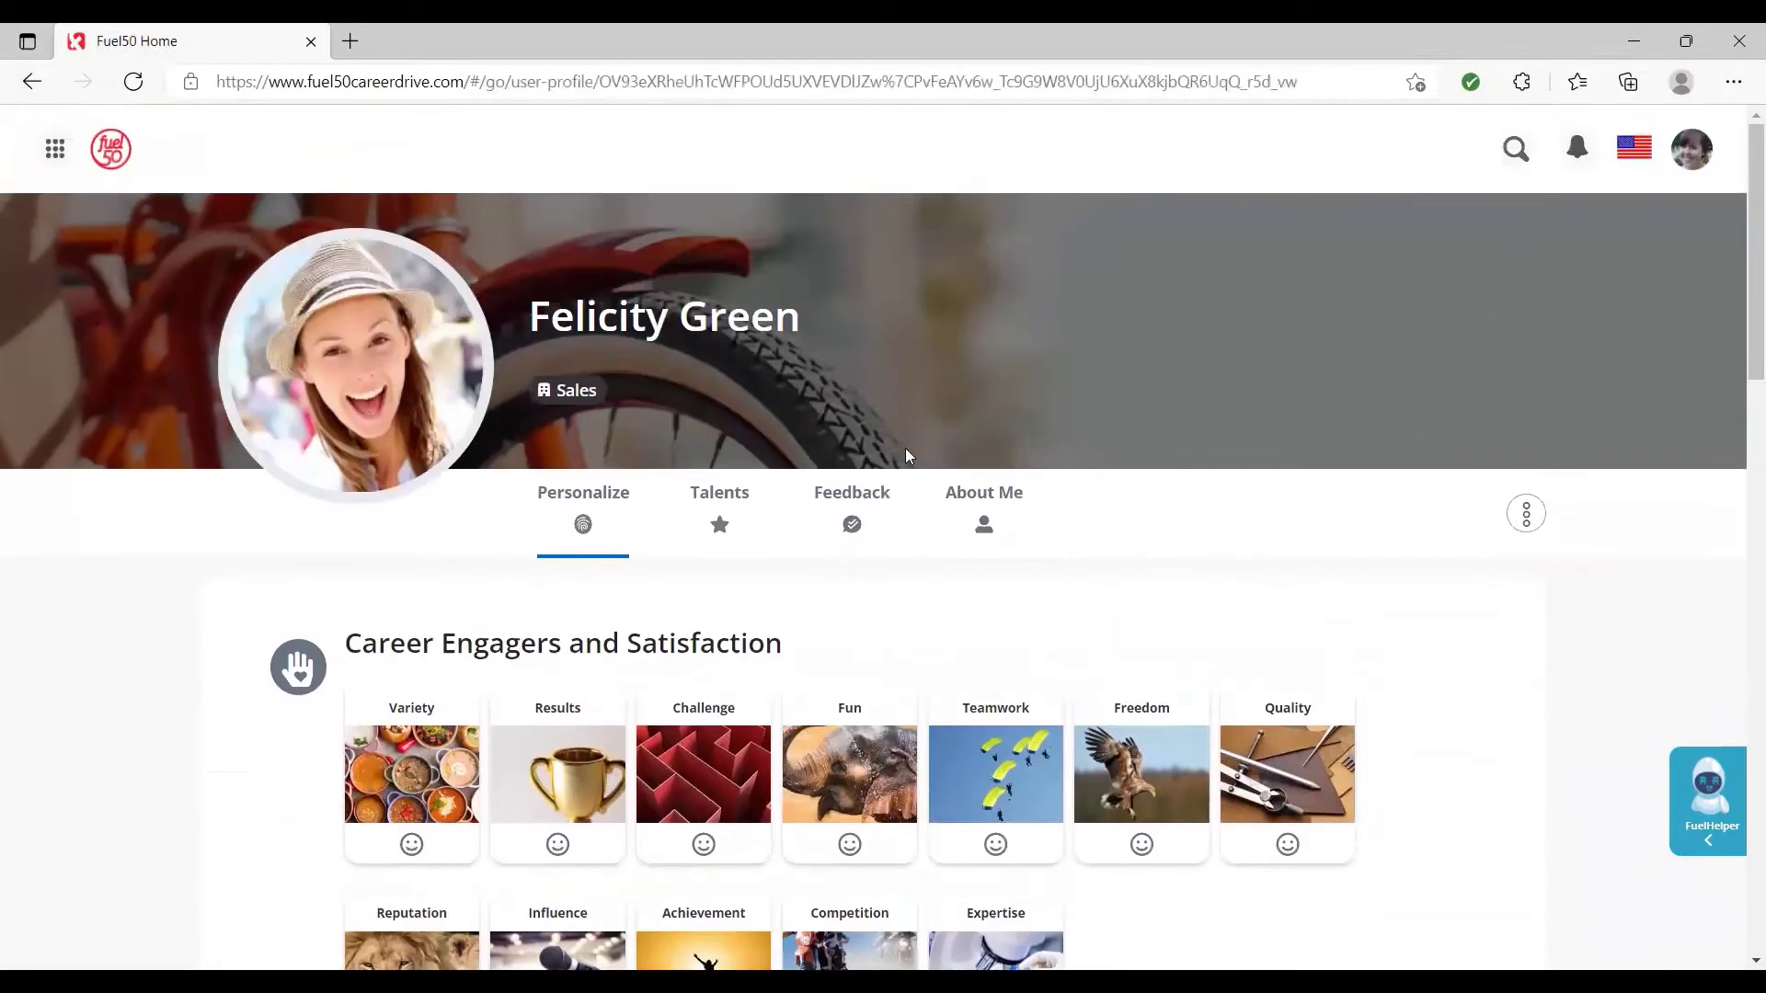
# - Show the team member's Talents and expand the Expert and Advanced skill levels
pyautogui.click(726, 520)
pyautogui.scroll(-4, 827, 510)
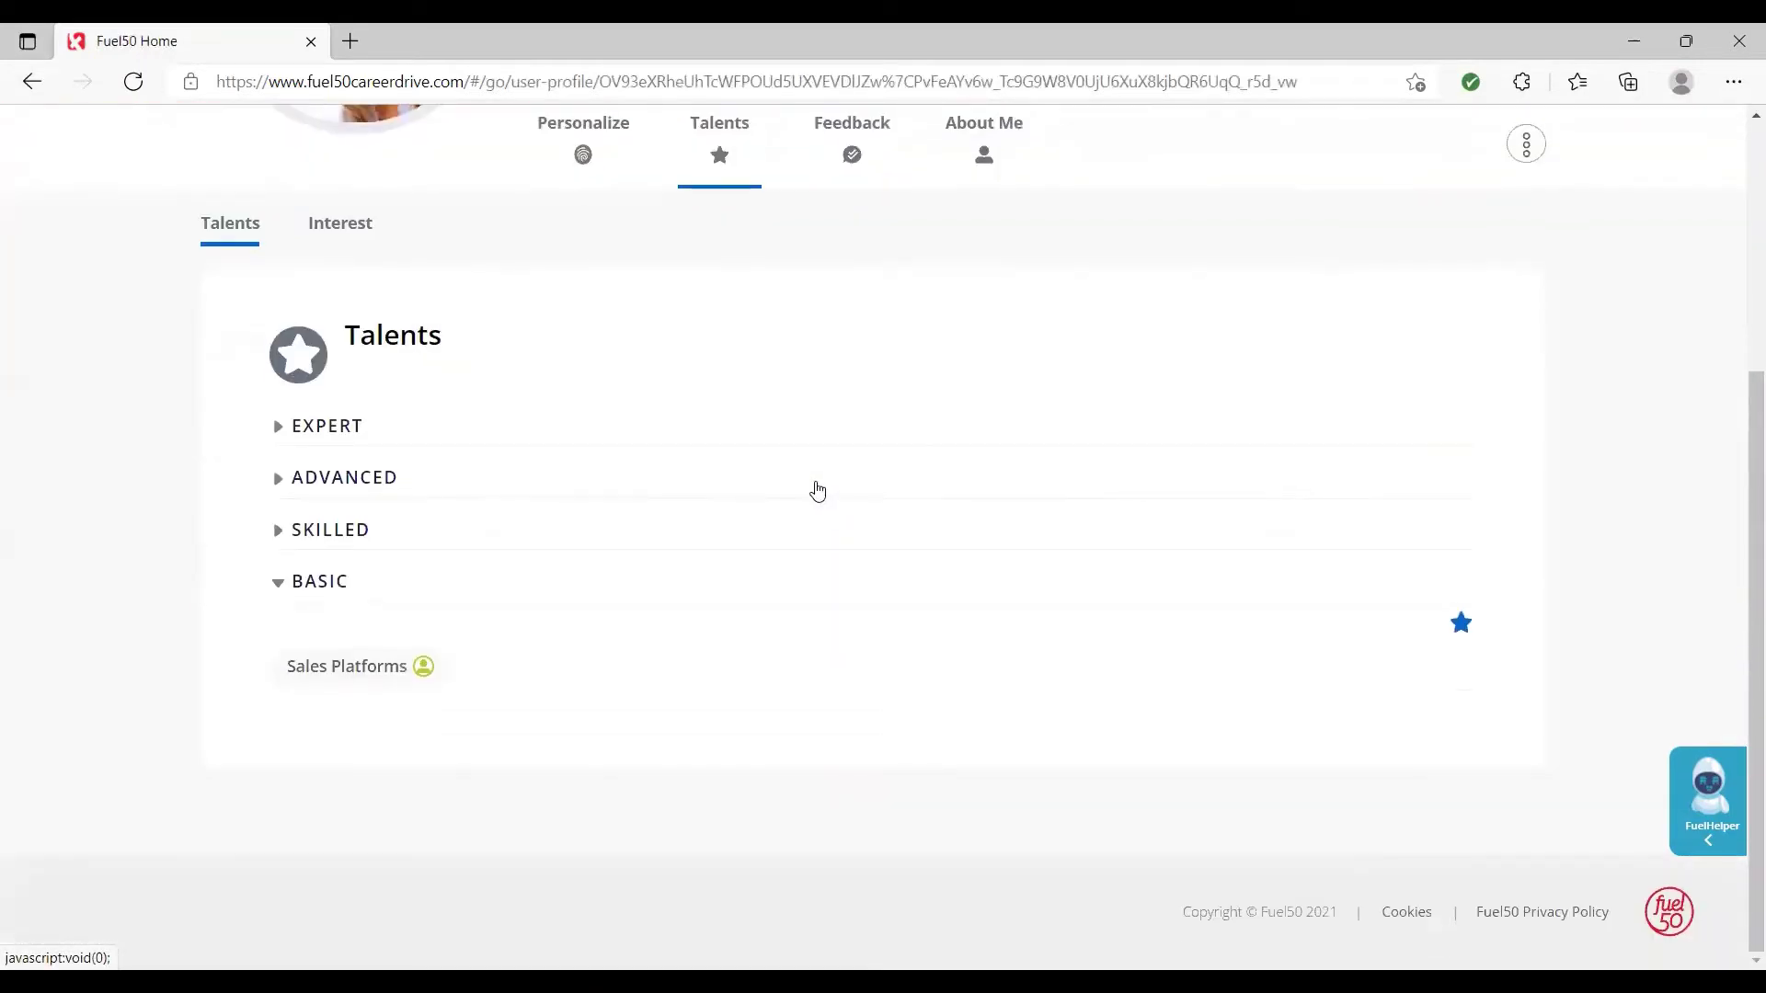
pyautogui.click(317, 434)
pyautogui.click(327, 563)
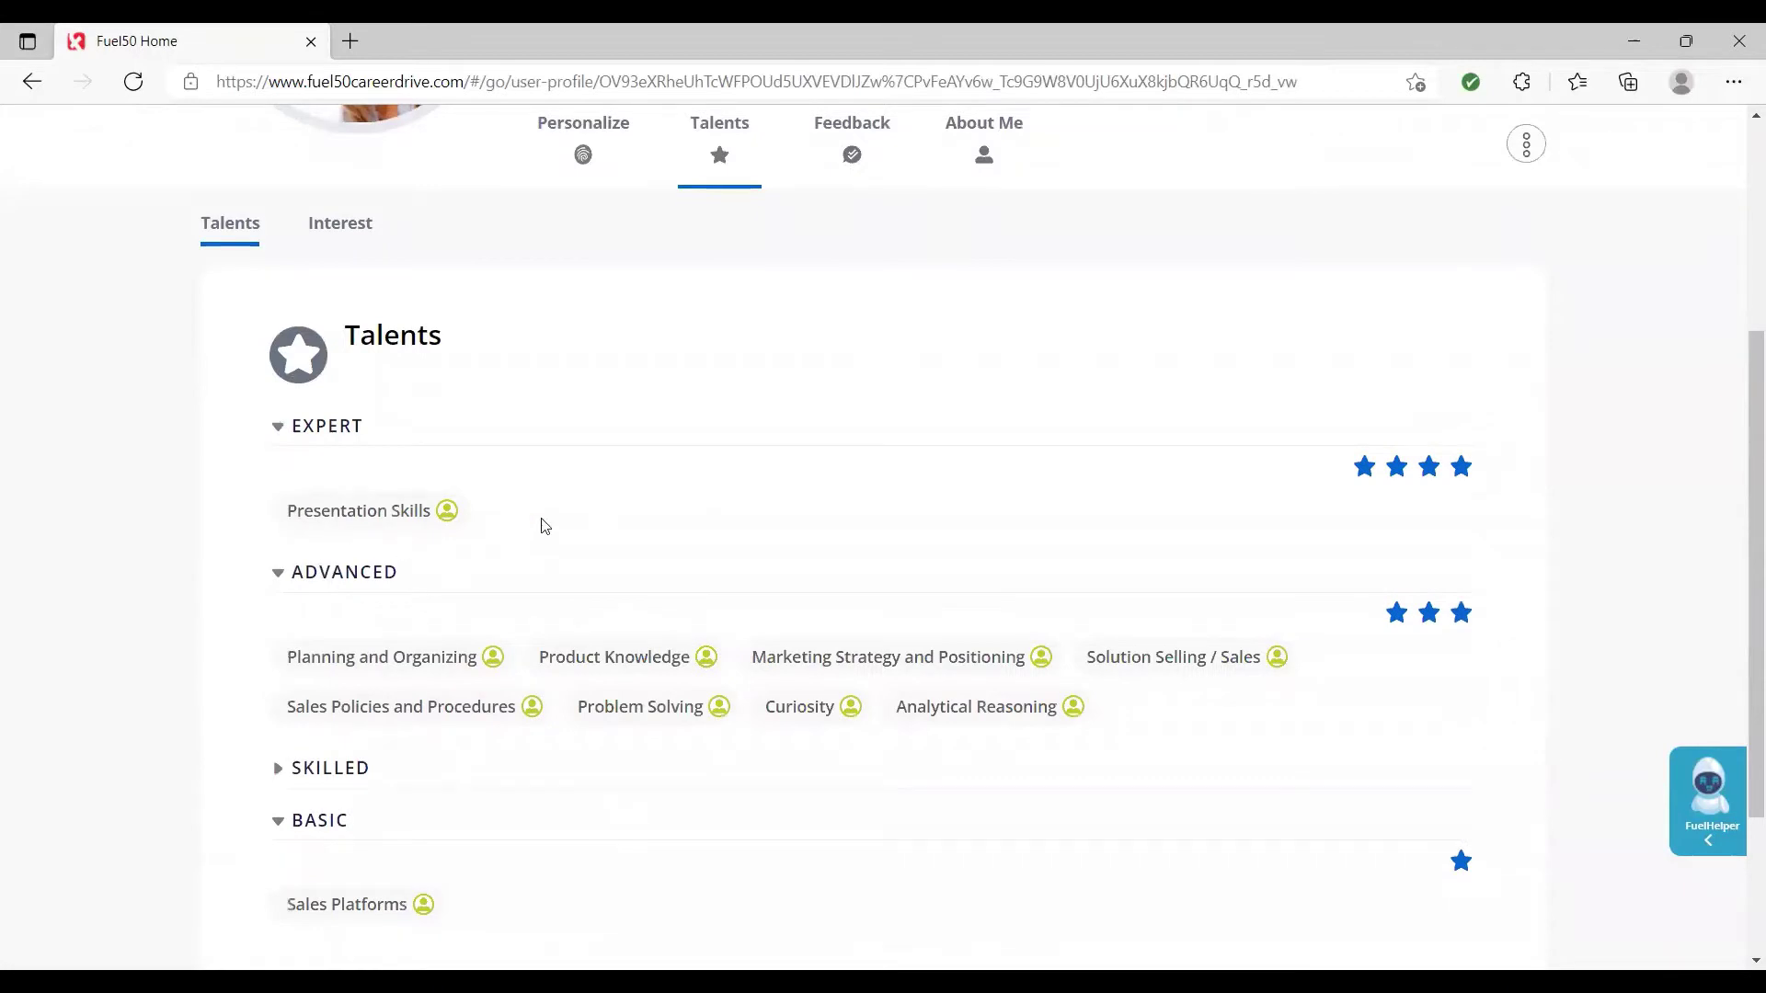
pyautogui.scroll(4, 690, 492)
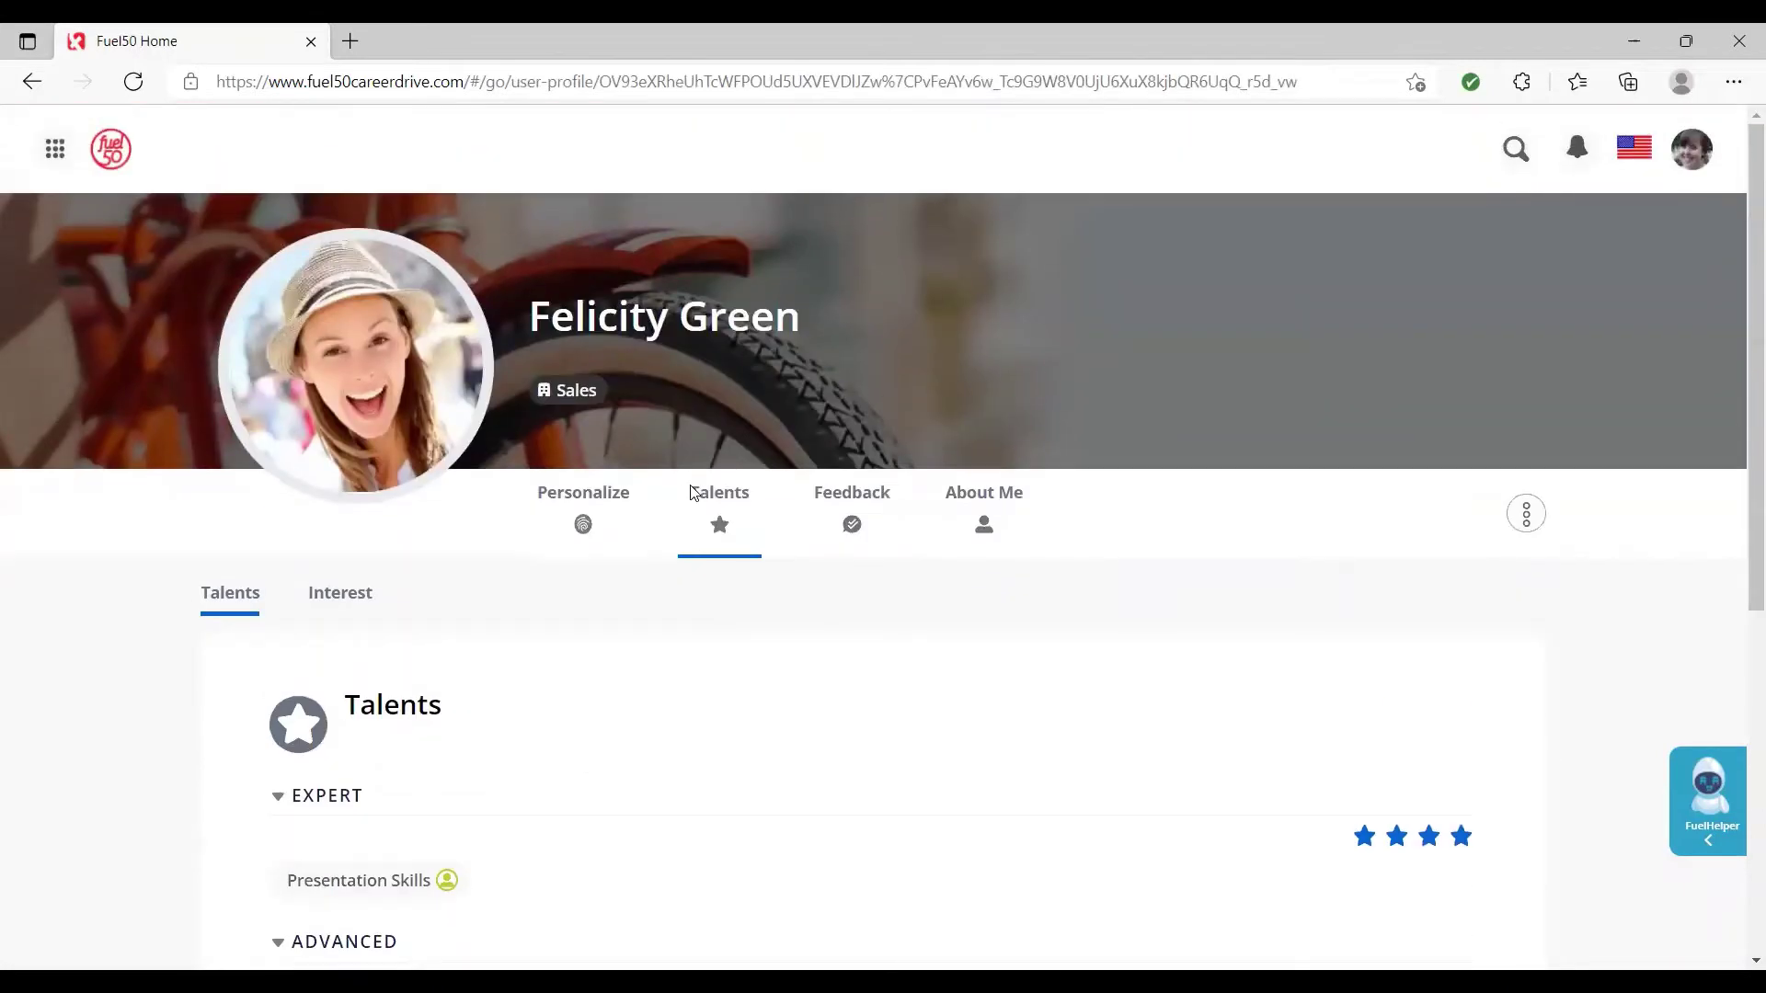
# - Return to Team Coach and open the coaching page for the Sales Strategy Specialist
pyautogui.click(54, 150)
pyautogui.click(171, 629)
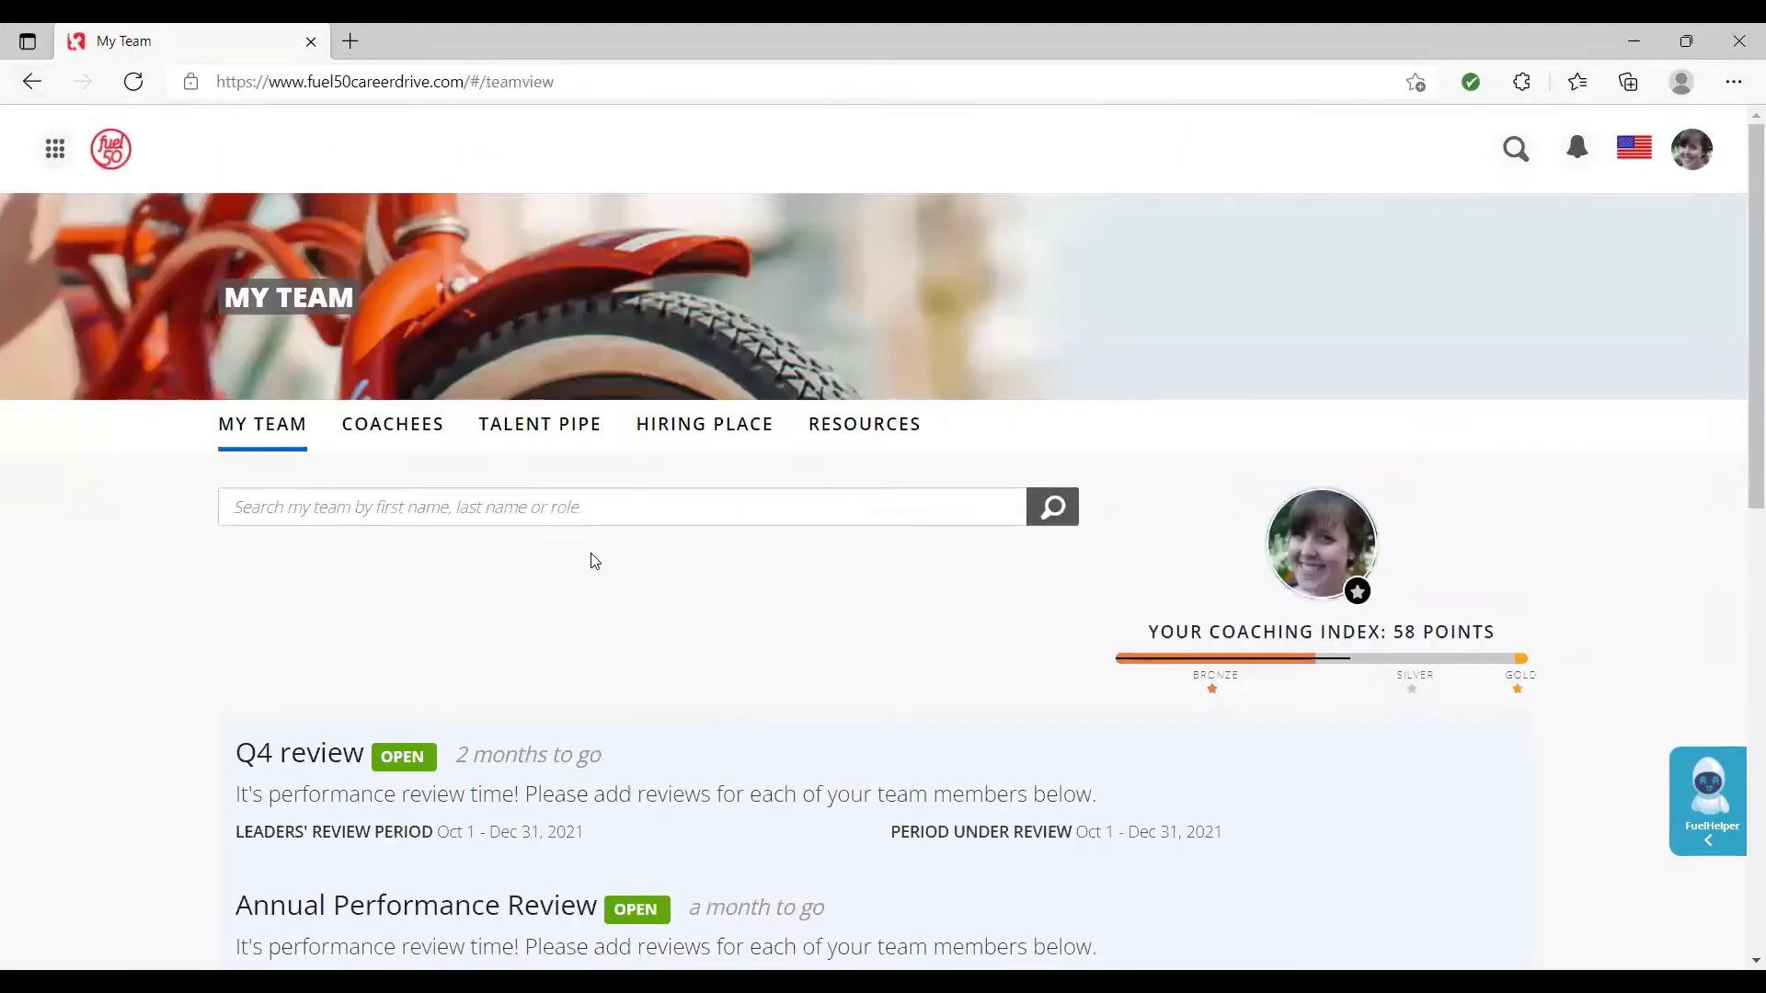
pyautogui.scroll(-6, 631, 521)
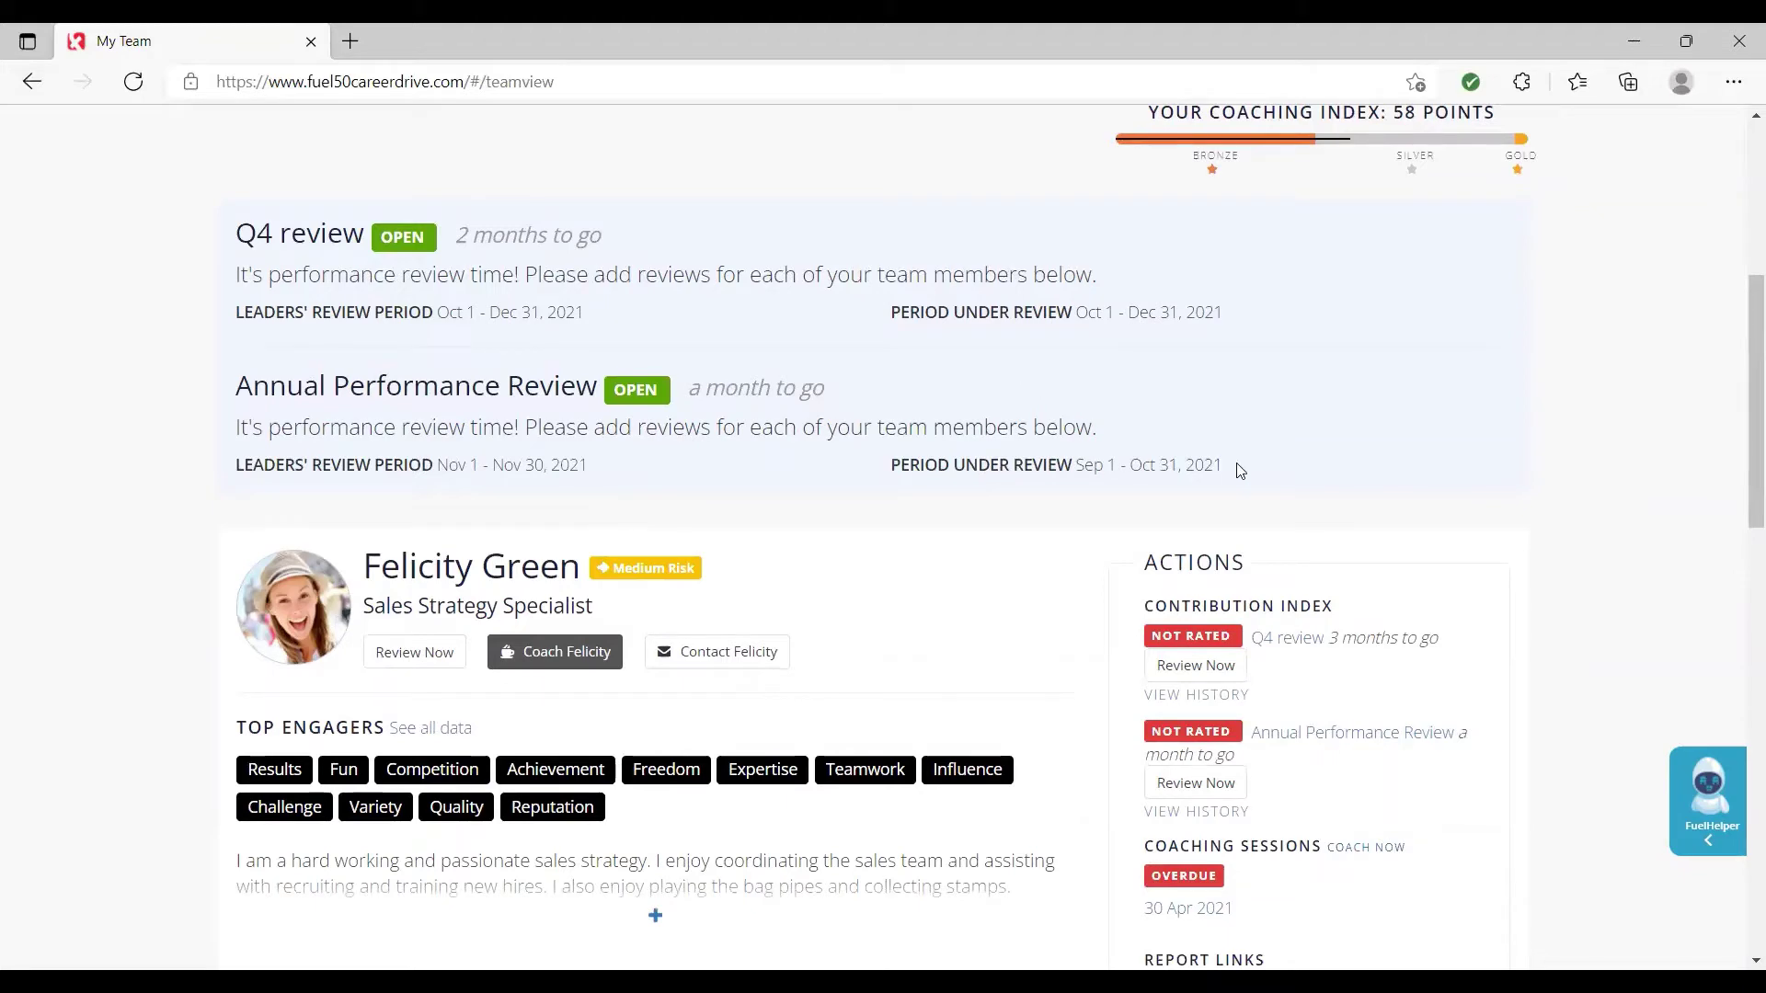
pyautogui.scroll(-3, 1241, 471)
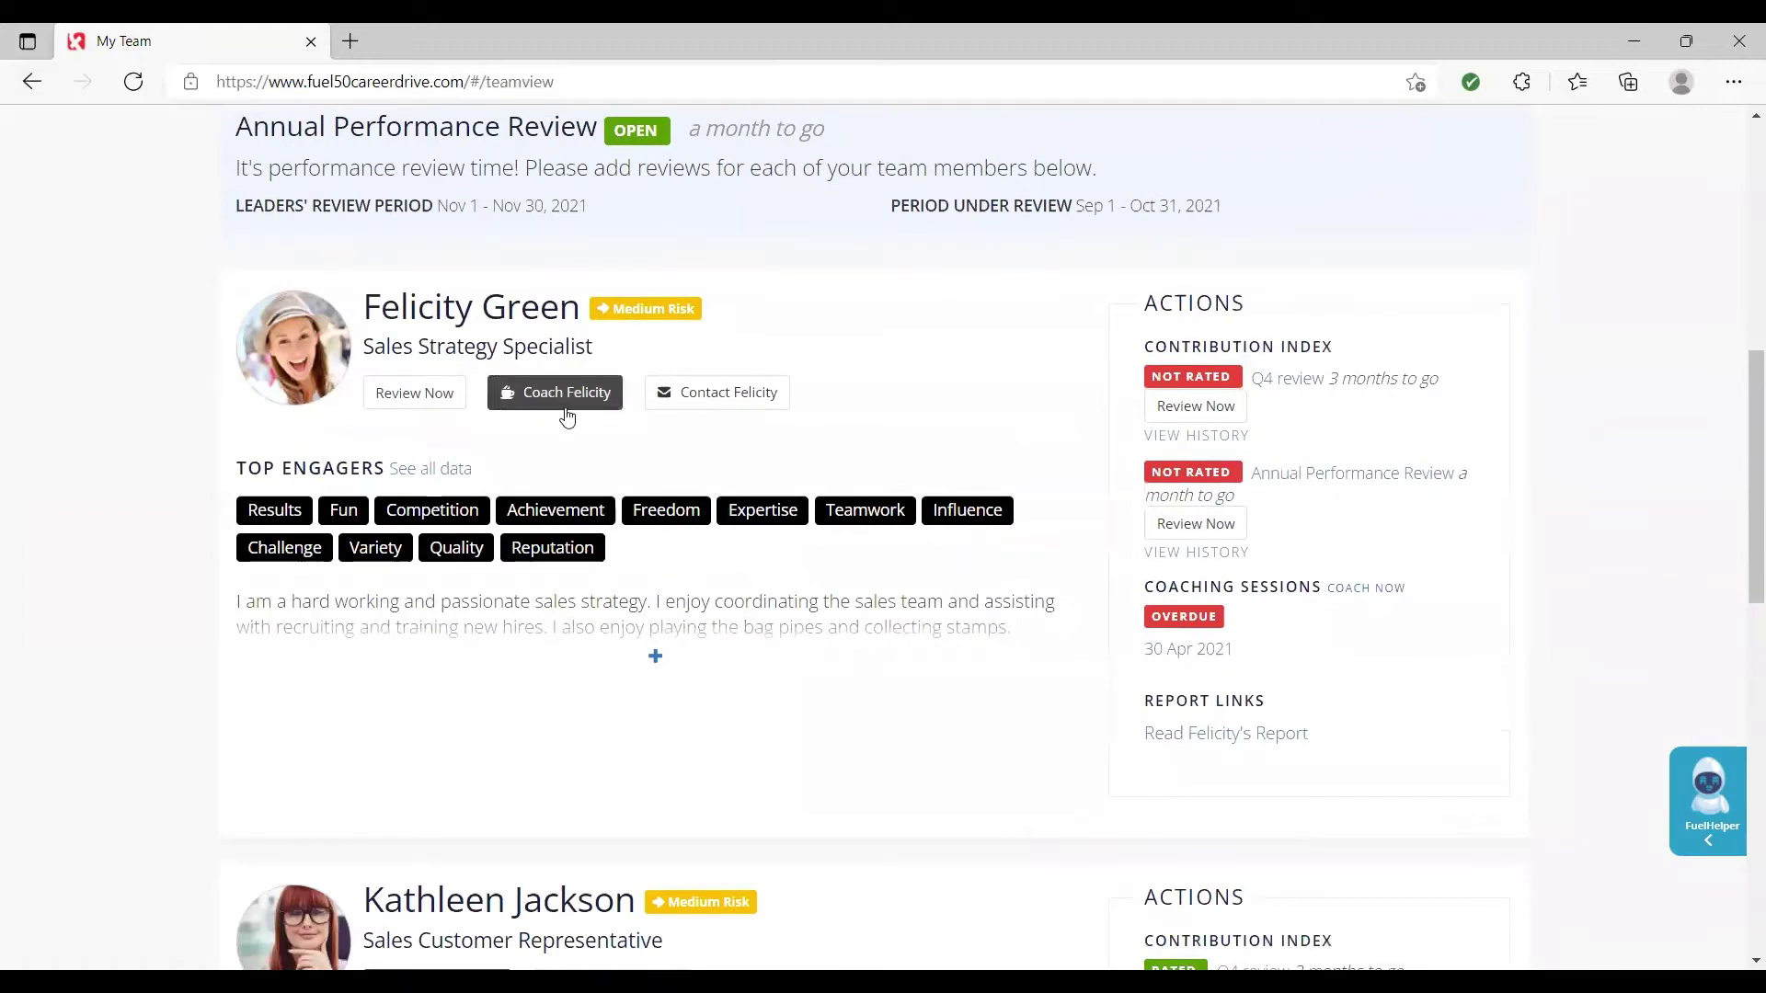
pyautogui.click(564, 408)
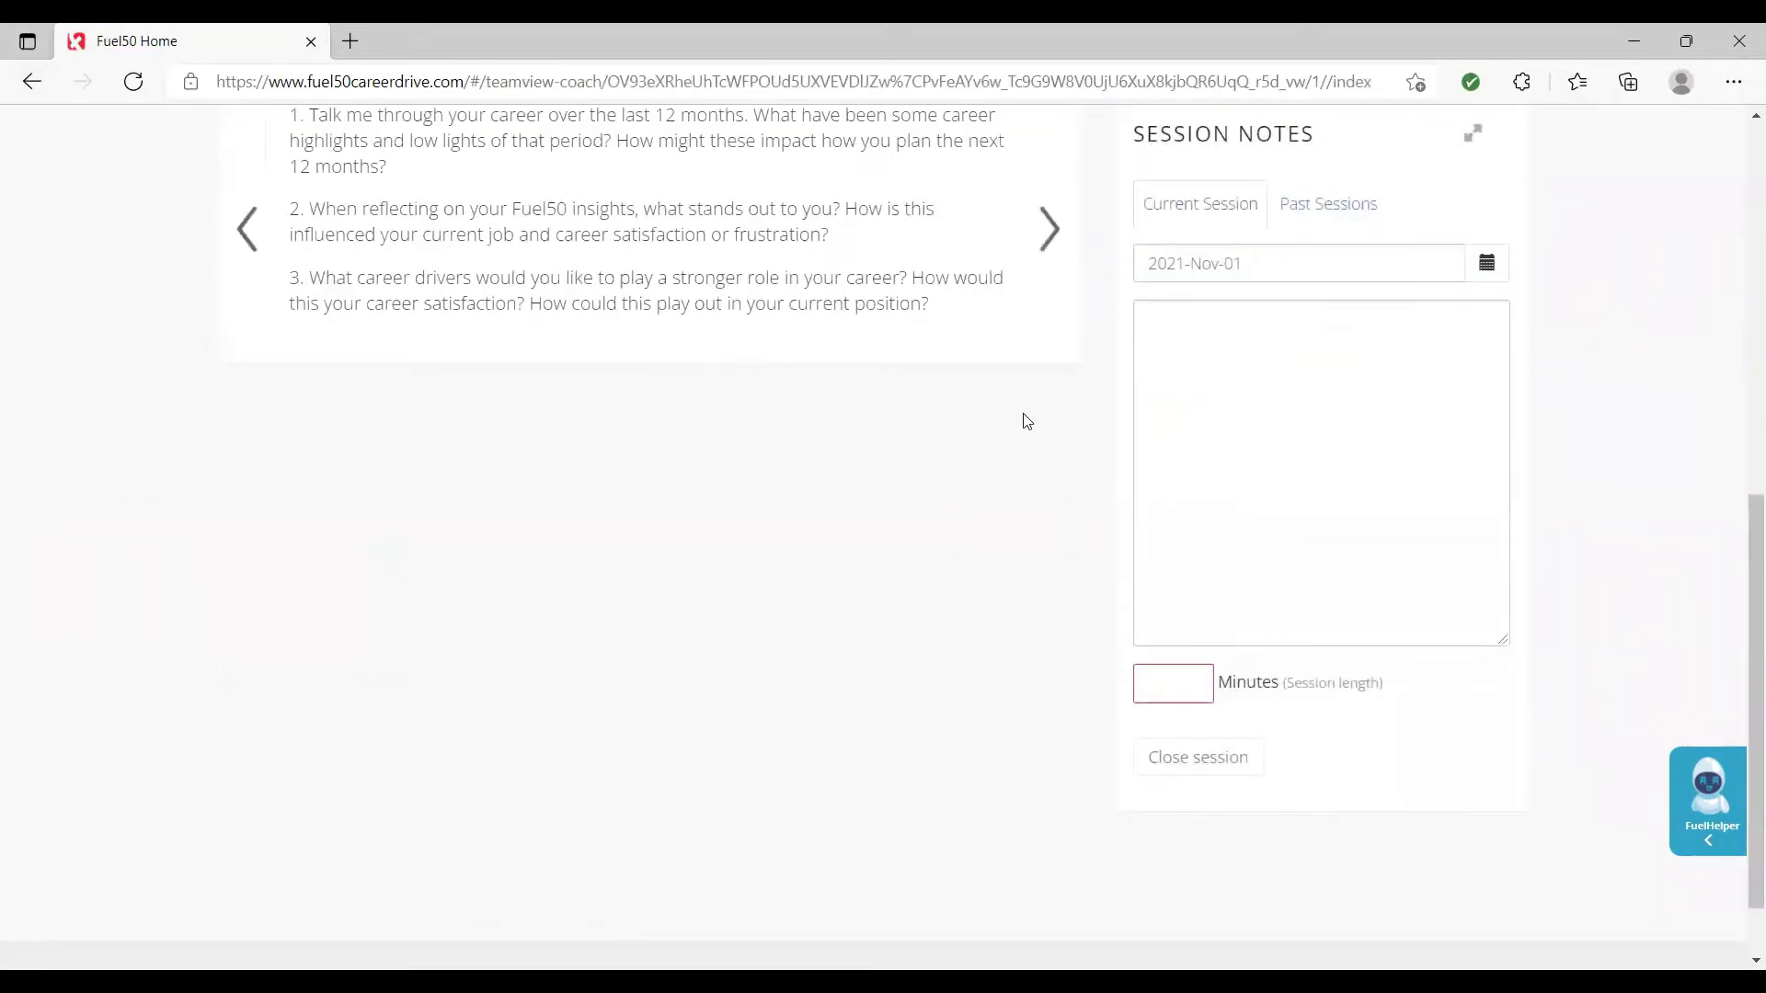
# - Read through all the conversation starters in the coaching Guide
pyautogui.scroll(3, 1020, 438)
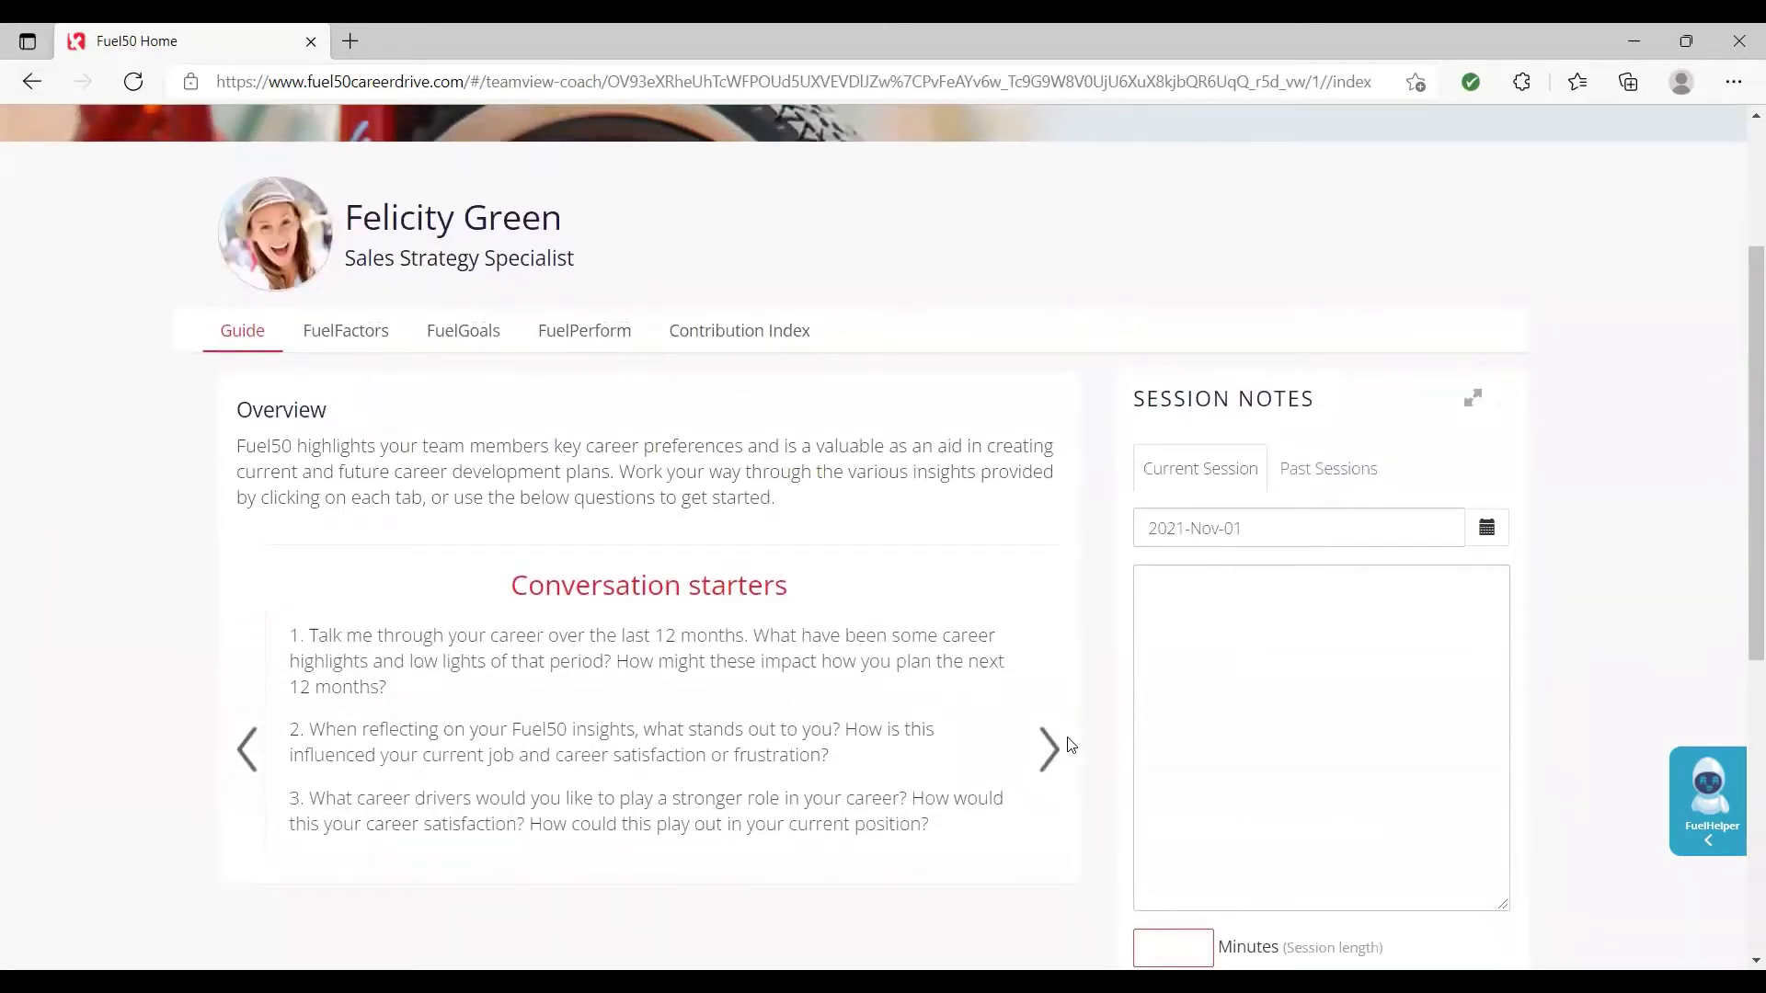
pyautogui.click(1051, 756)
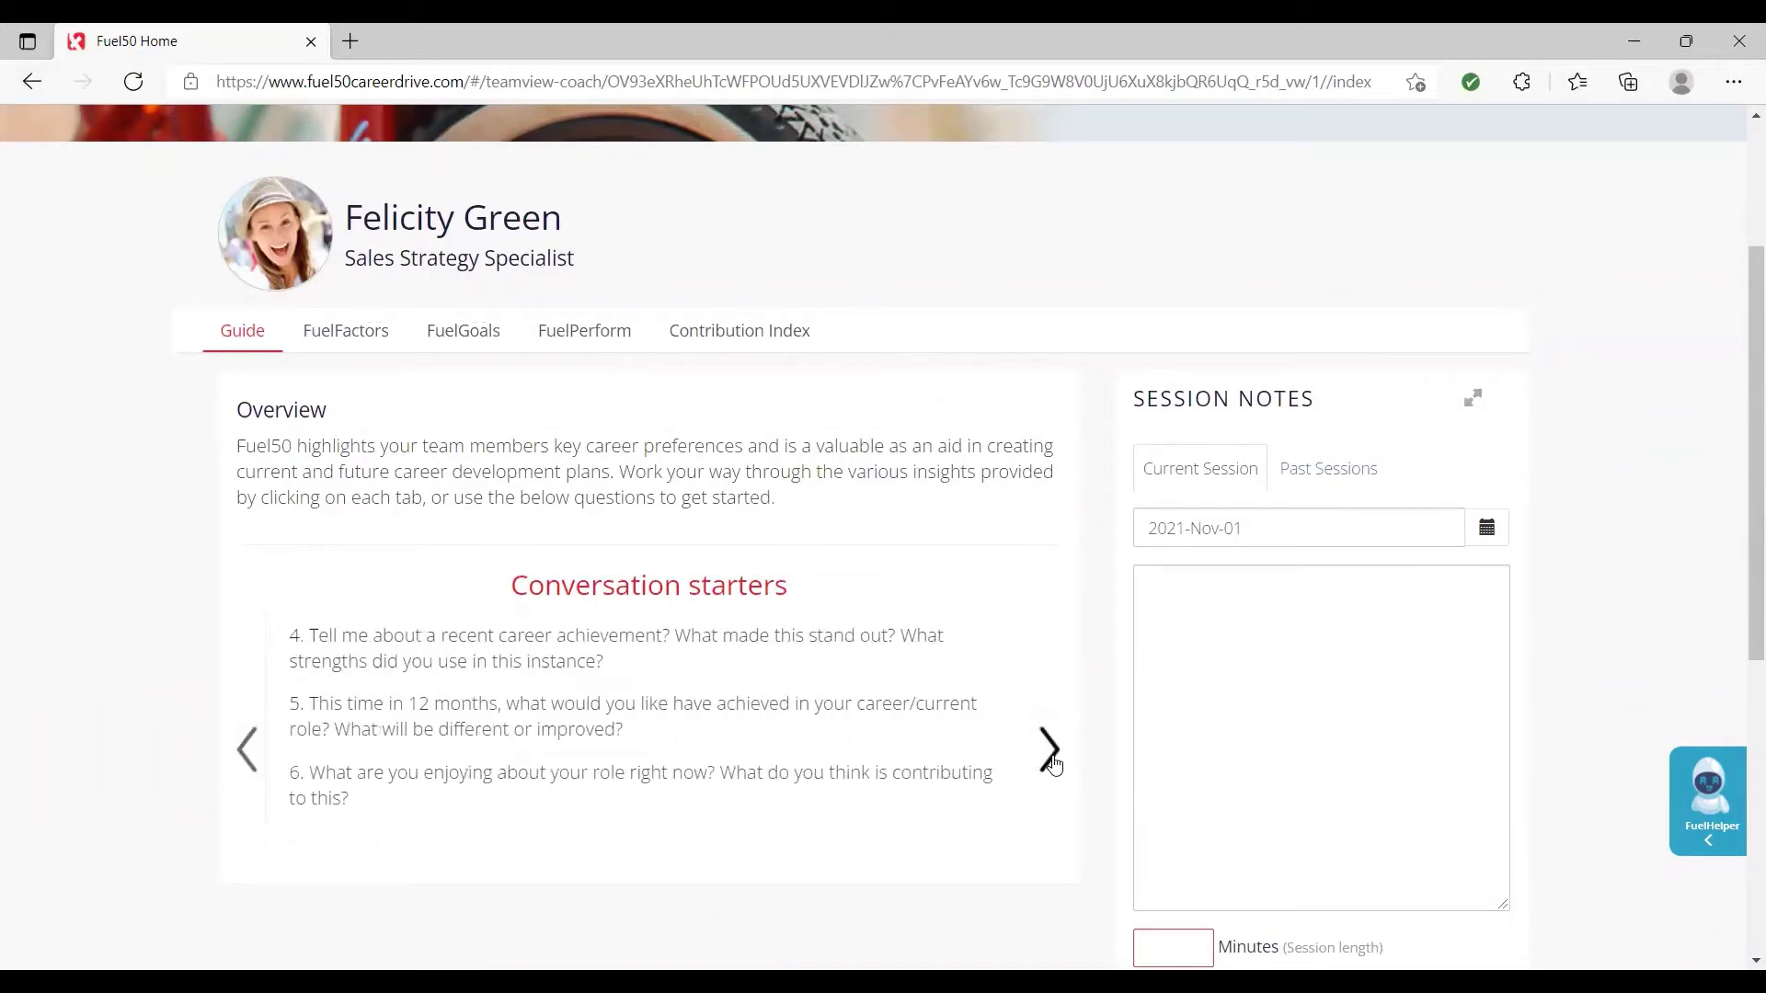
pyautogui.click(1048, 753)
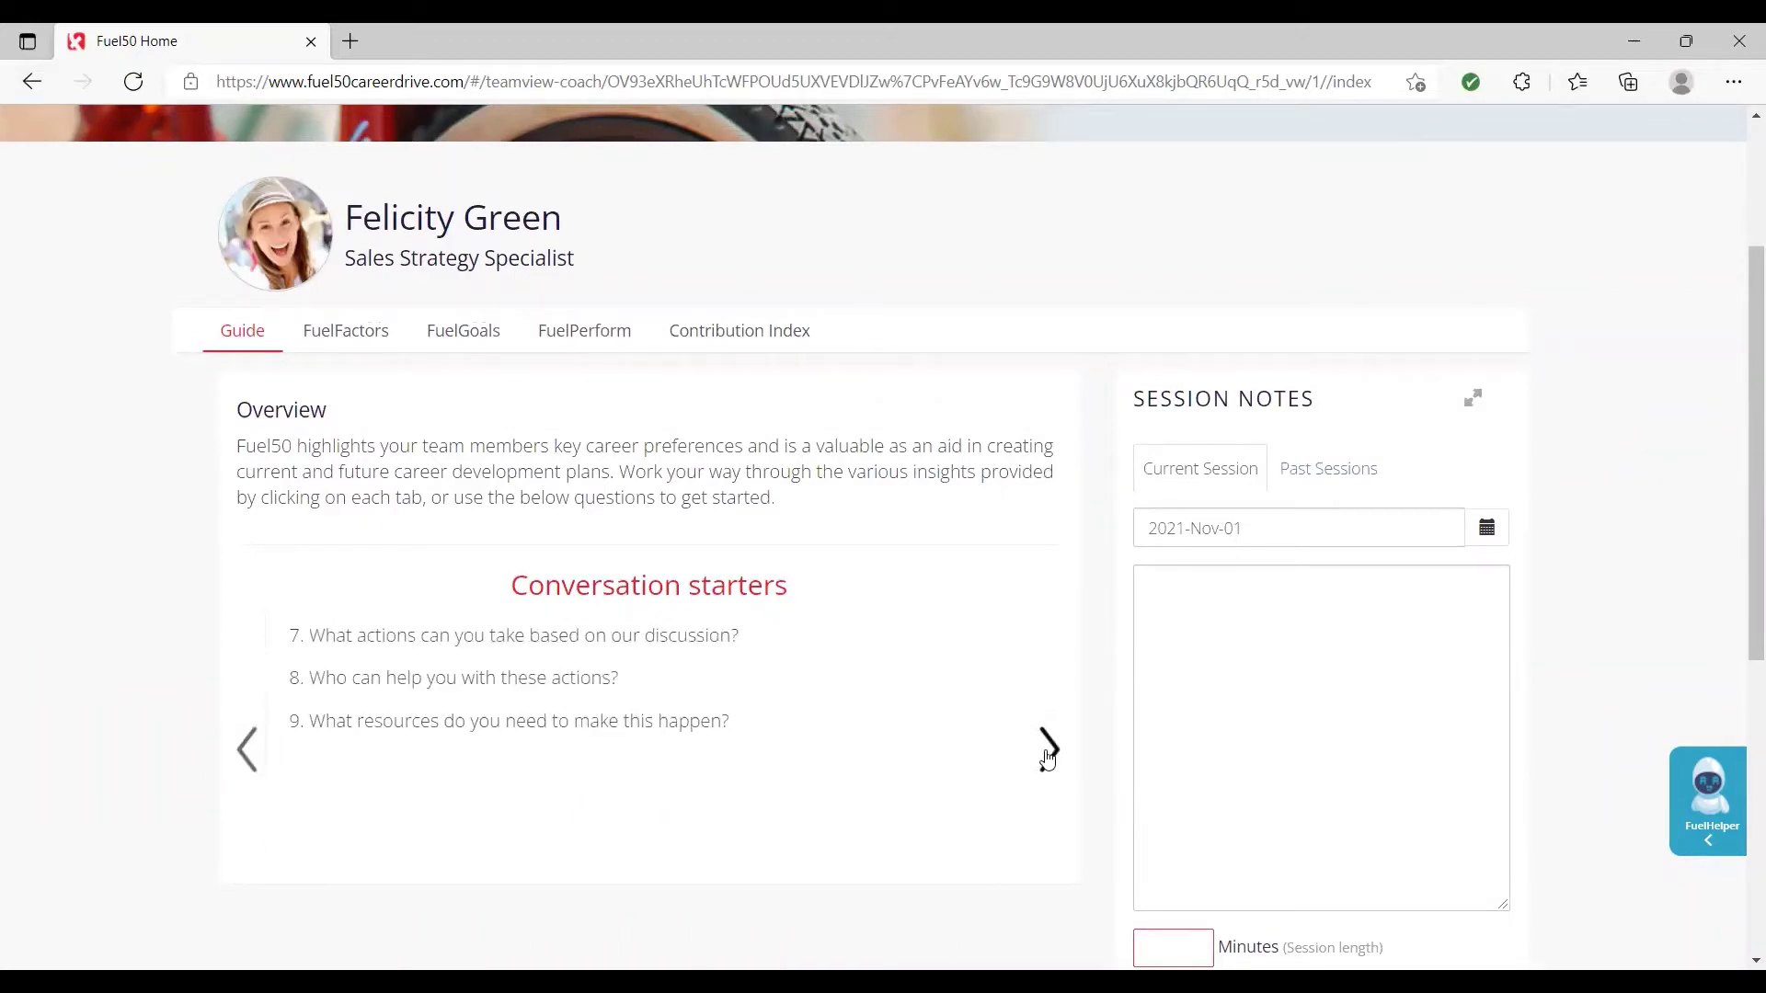
pyautogui.click(1049, 752)
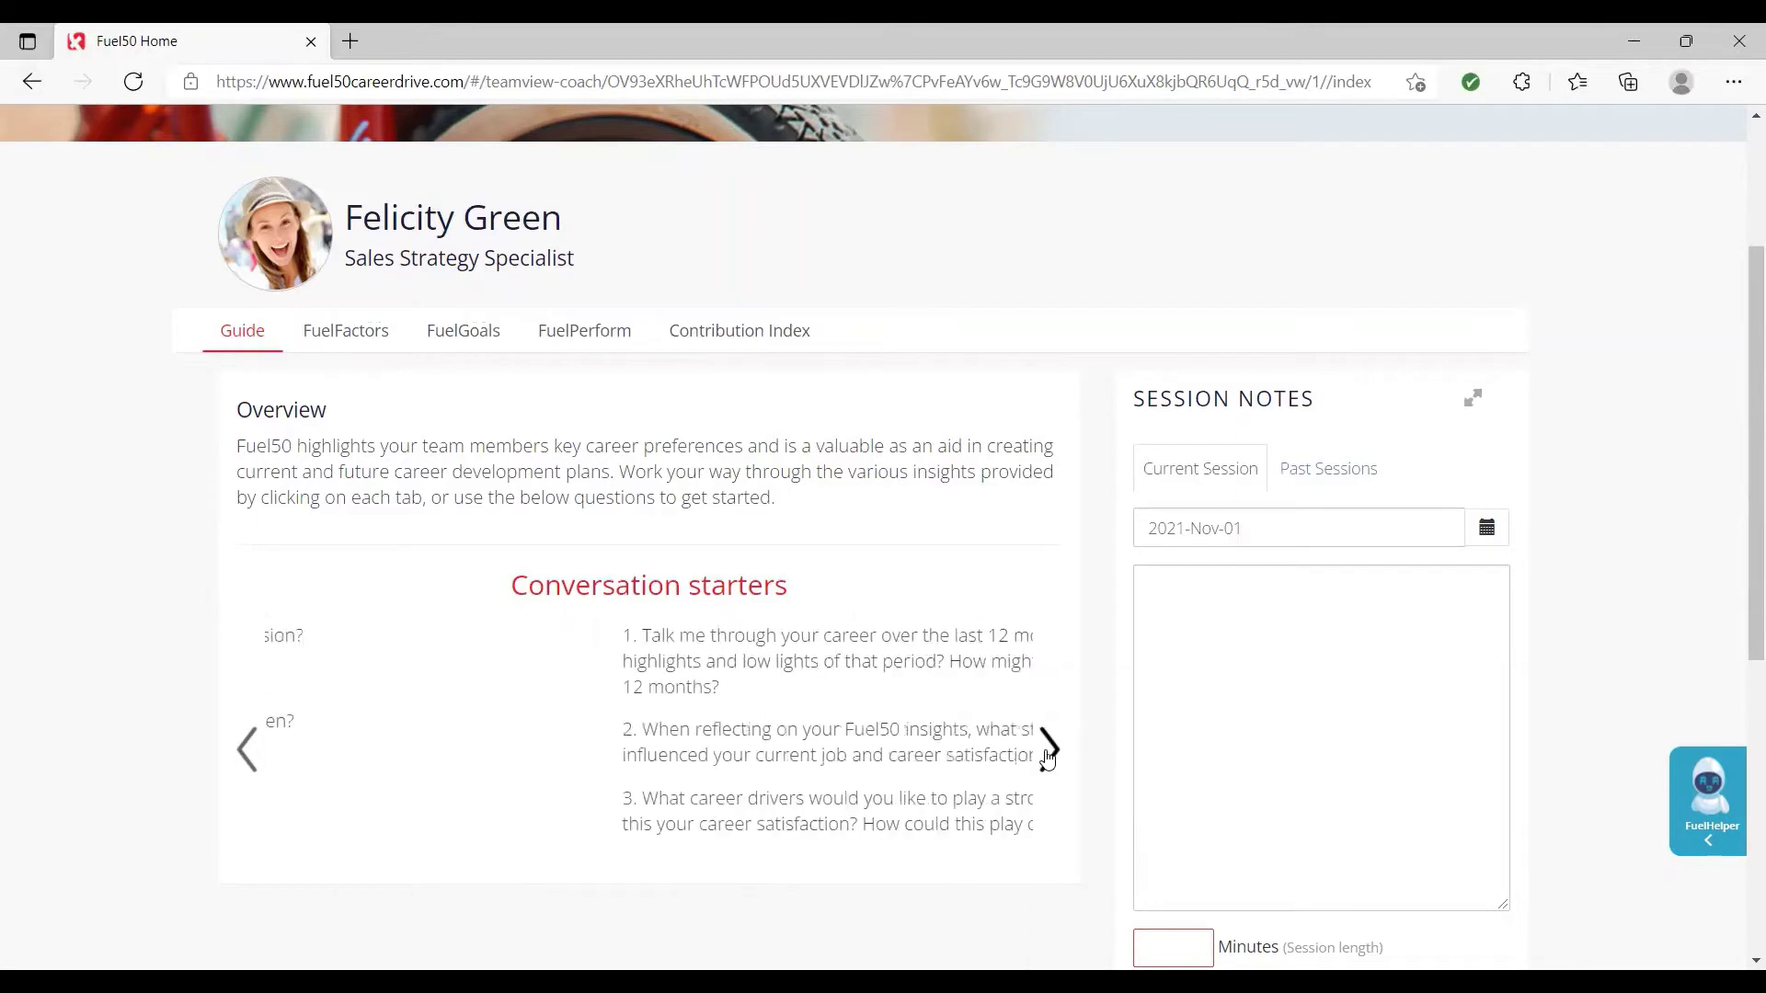
# - Open FuelGoals and examine the completed actions, goals, organization contributions and conversation starters
pyautogui.click(485, 328)
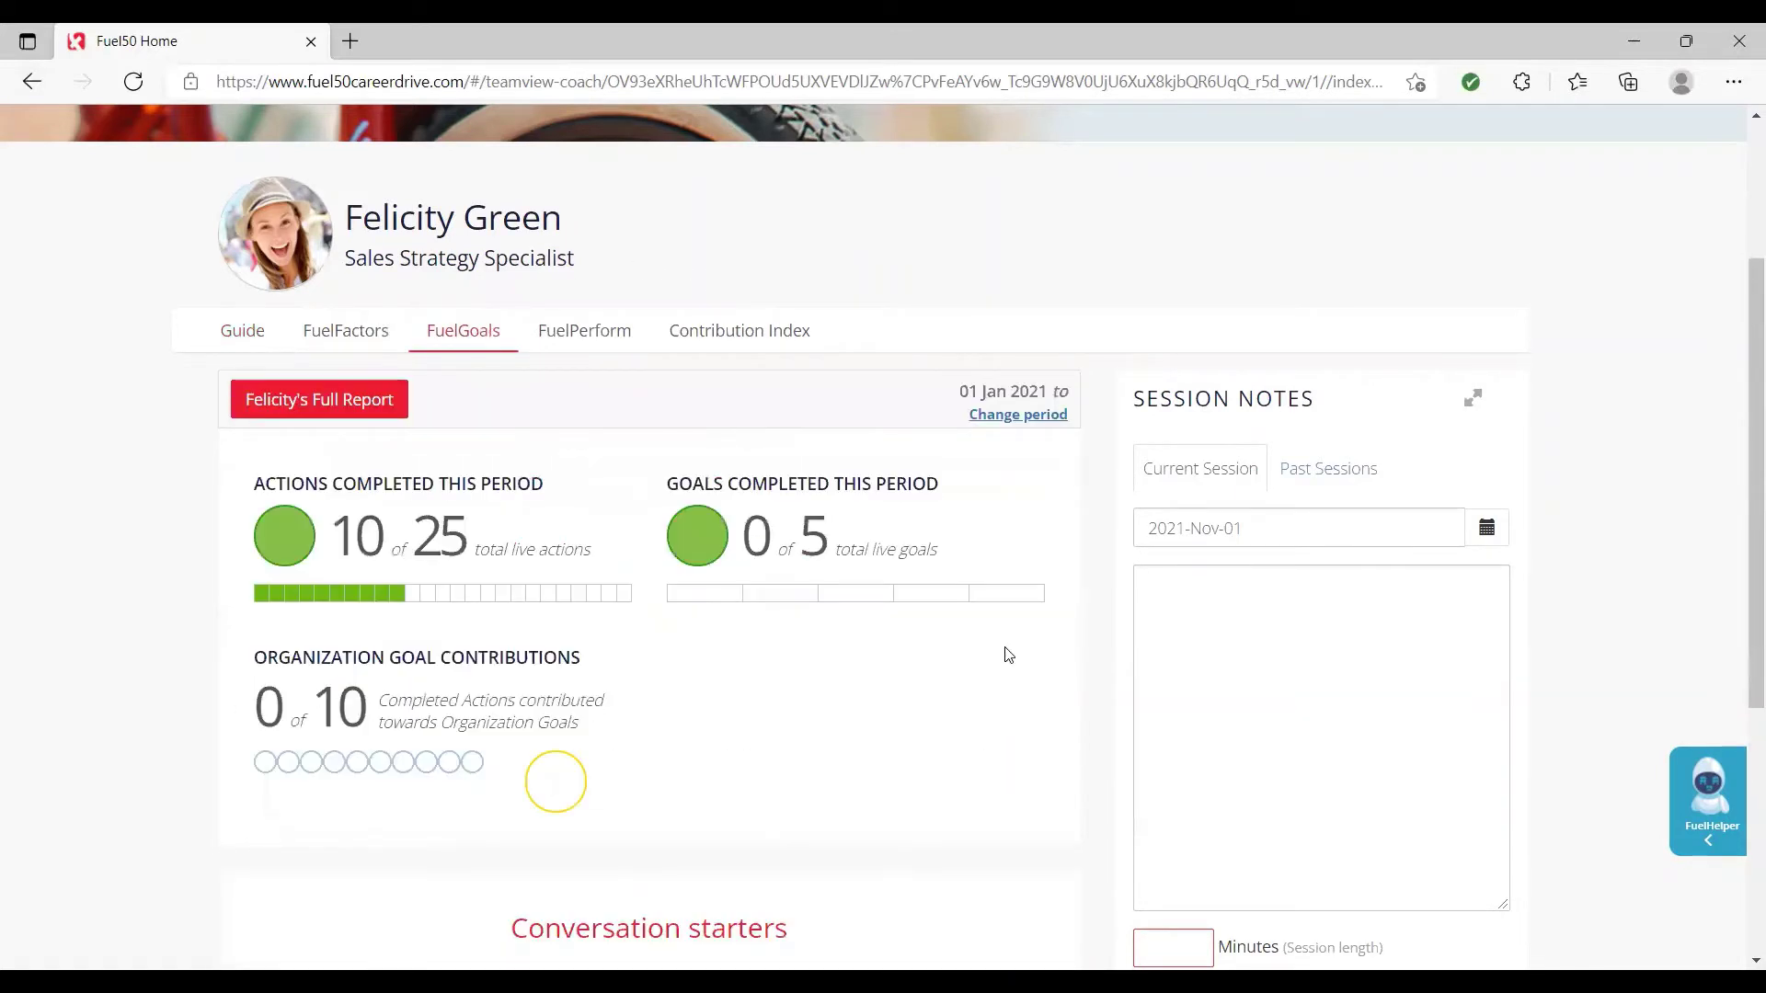
pyautogui.scroll(-3, 1042, 690)
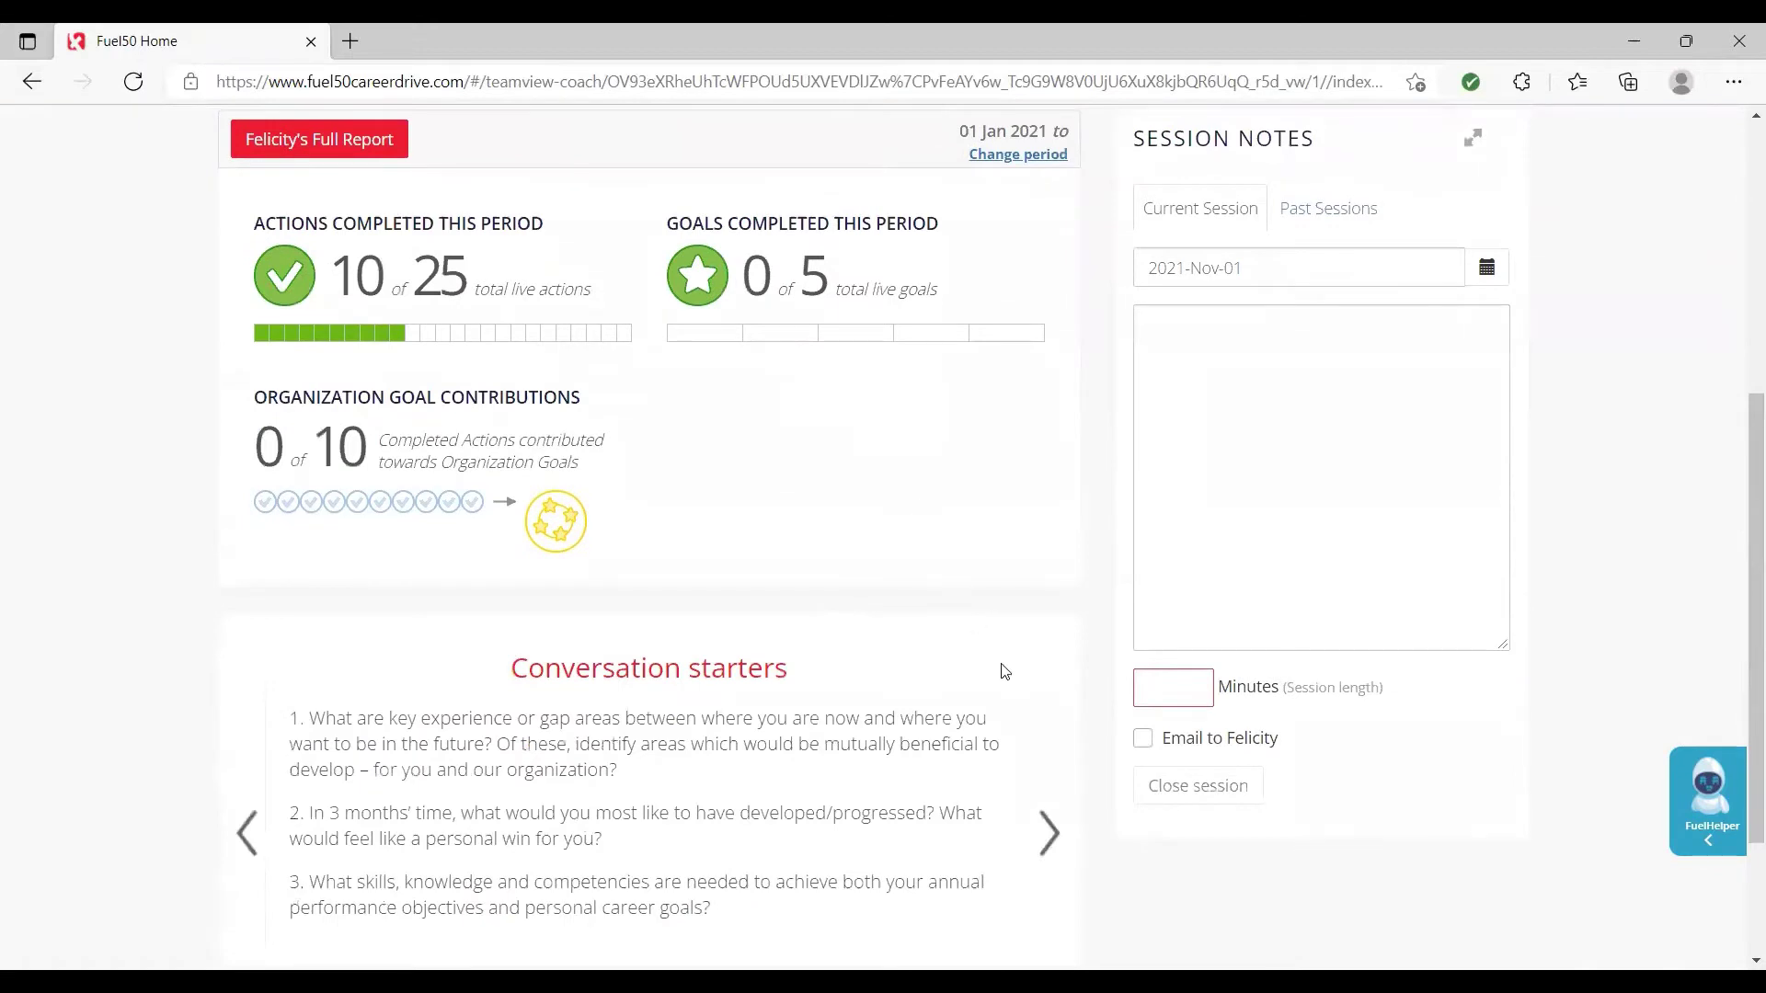
pyautogui.scroll(3, 1002, 669)
# - In FuelPerform, expand the objective "To grow my sales platform knowledge" and mark "Spend time with design and development team" as complete
pyautogui.click(605, 332)
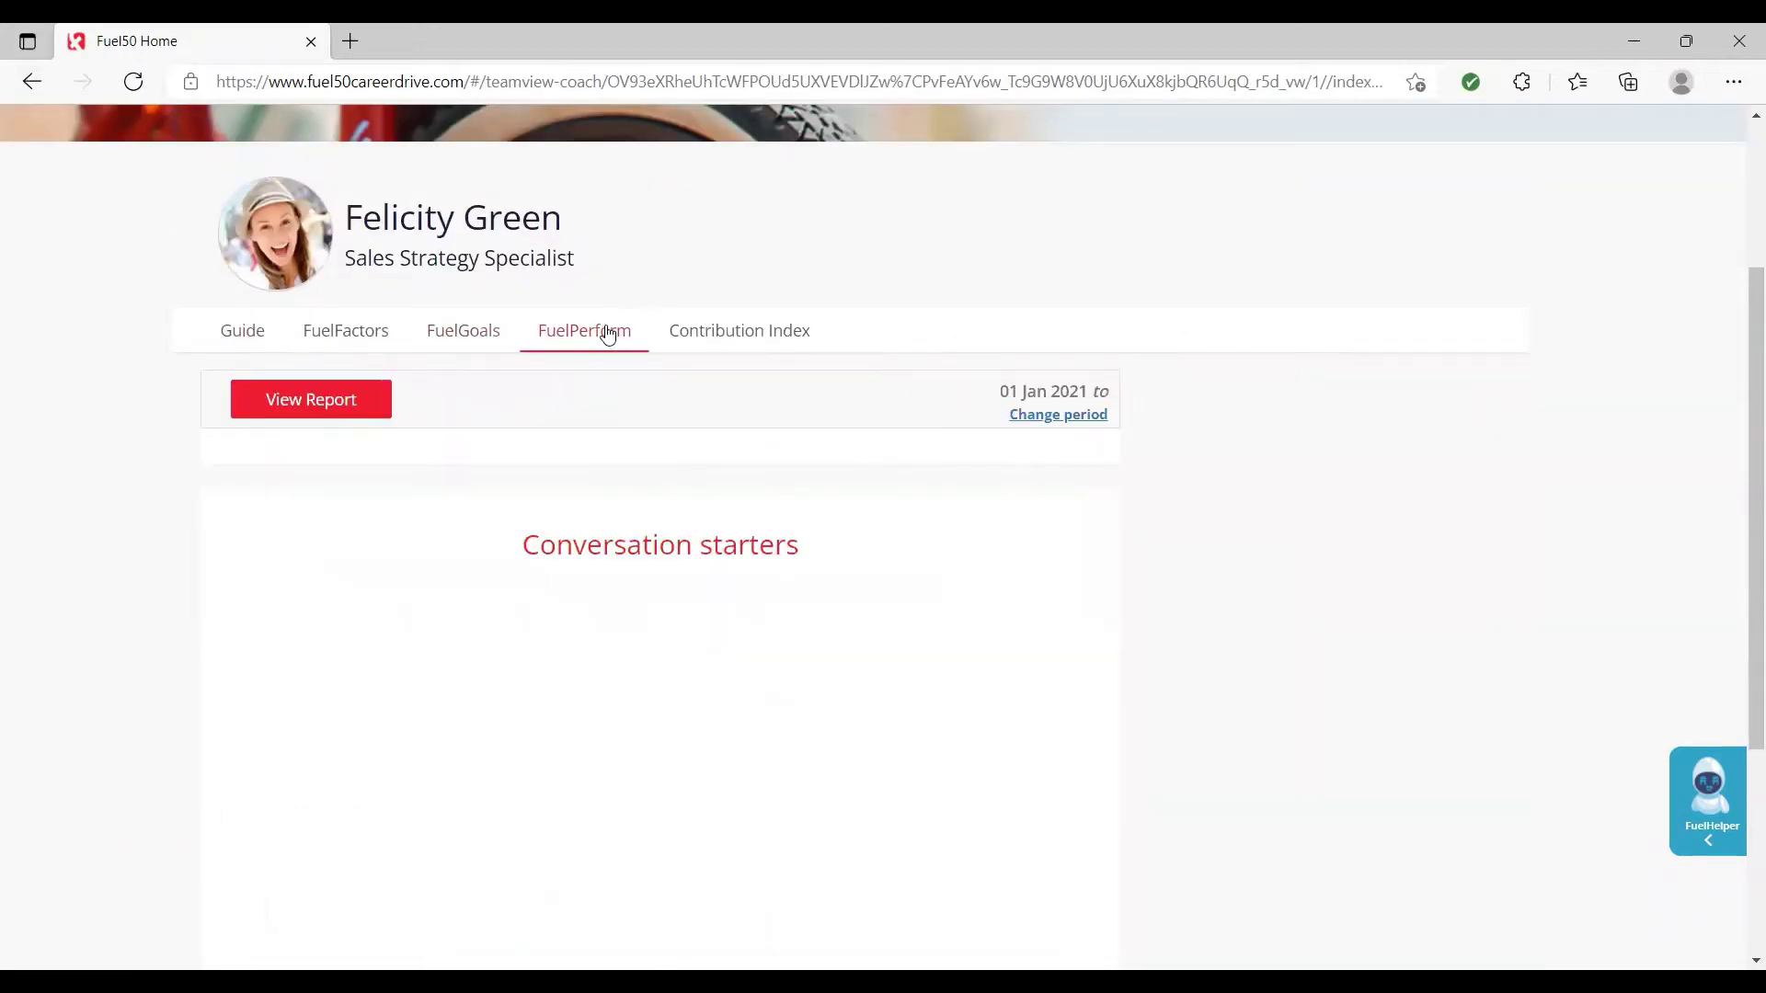
pyautogui.scroll(-3, 1076, 550)
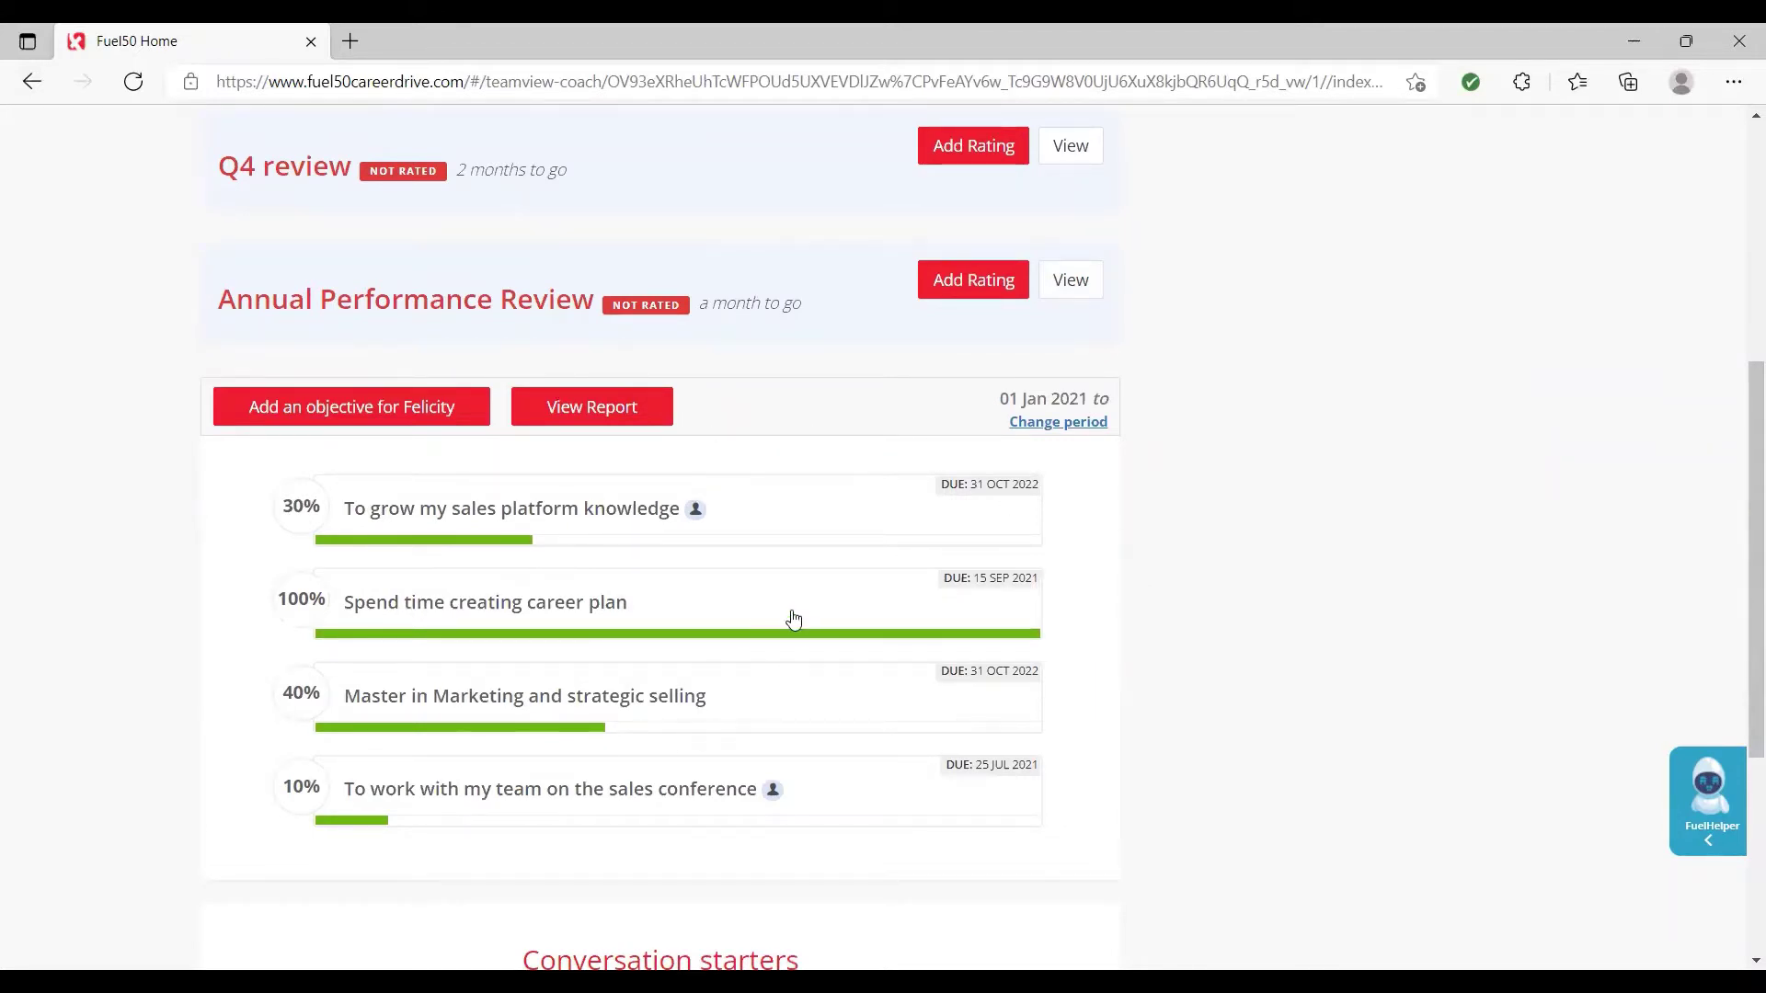
pyautogui.click(457, 518)
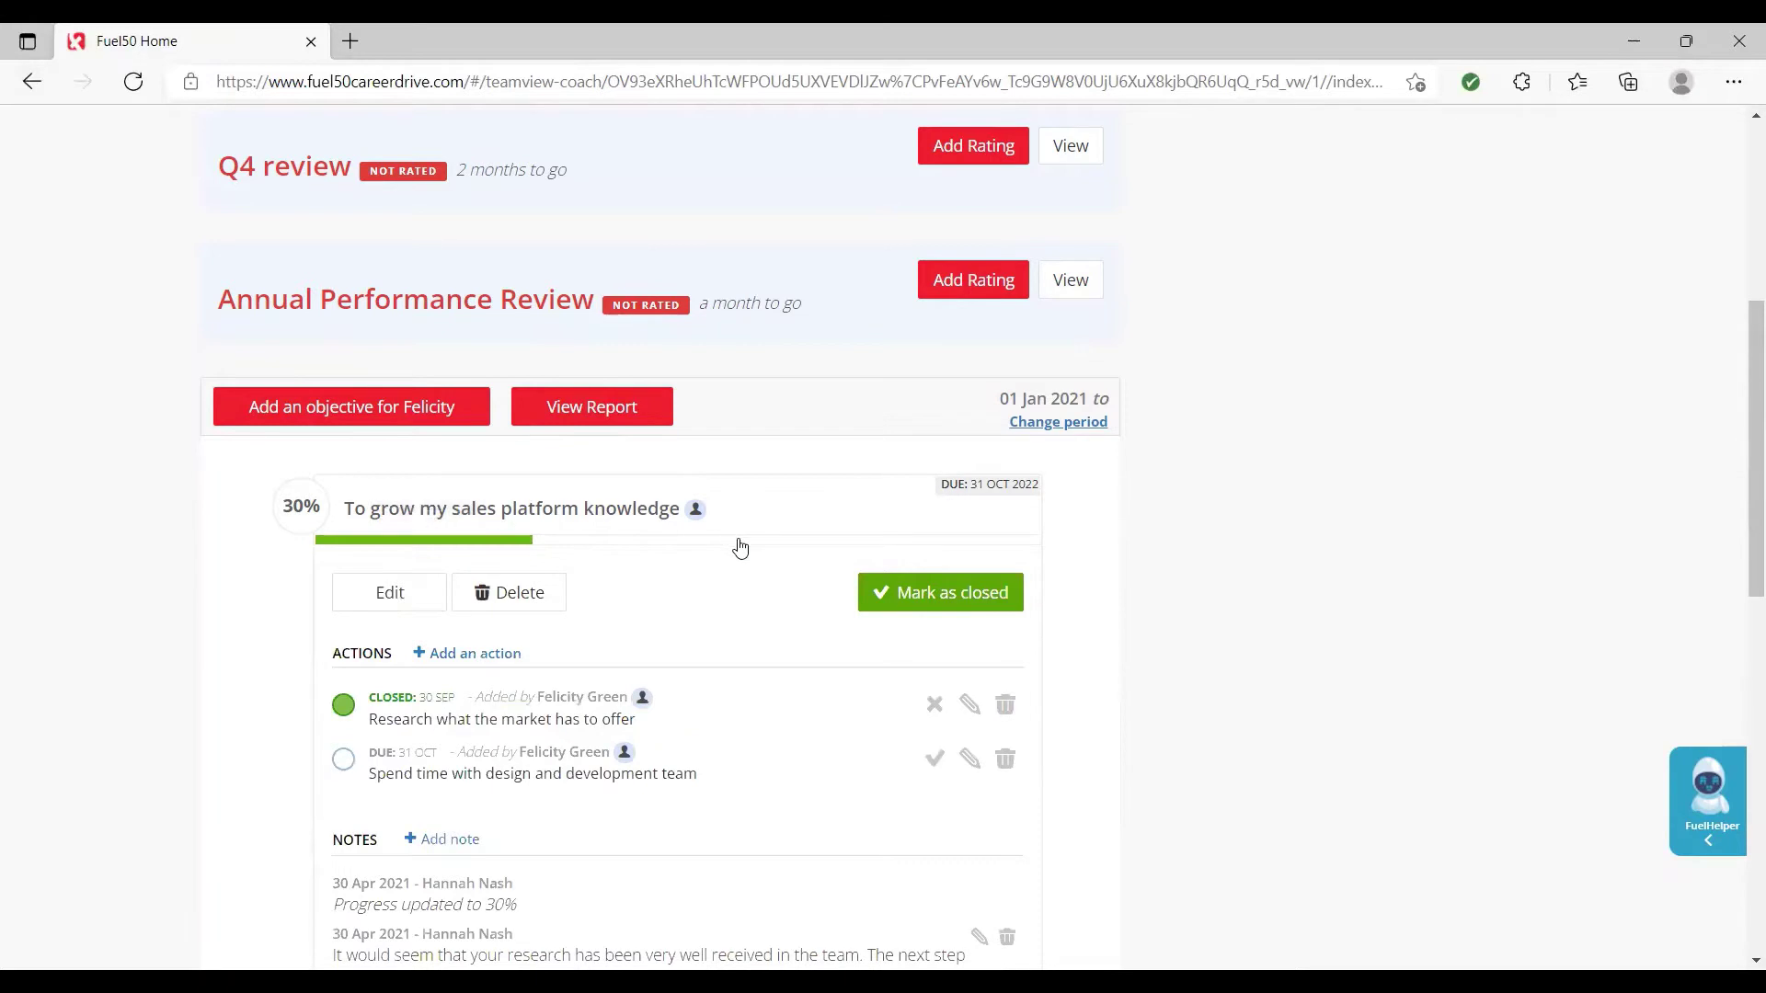
pyautogui.scroll(-2, 738, 549)
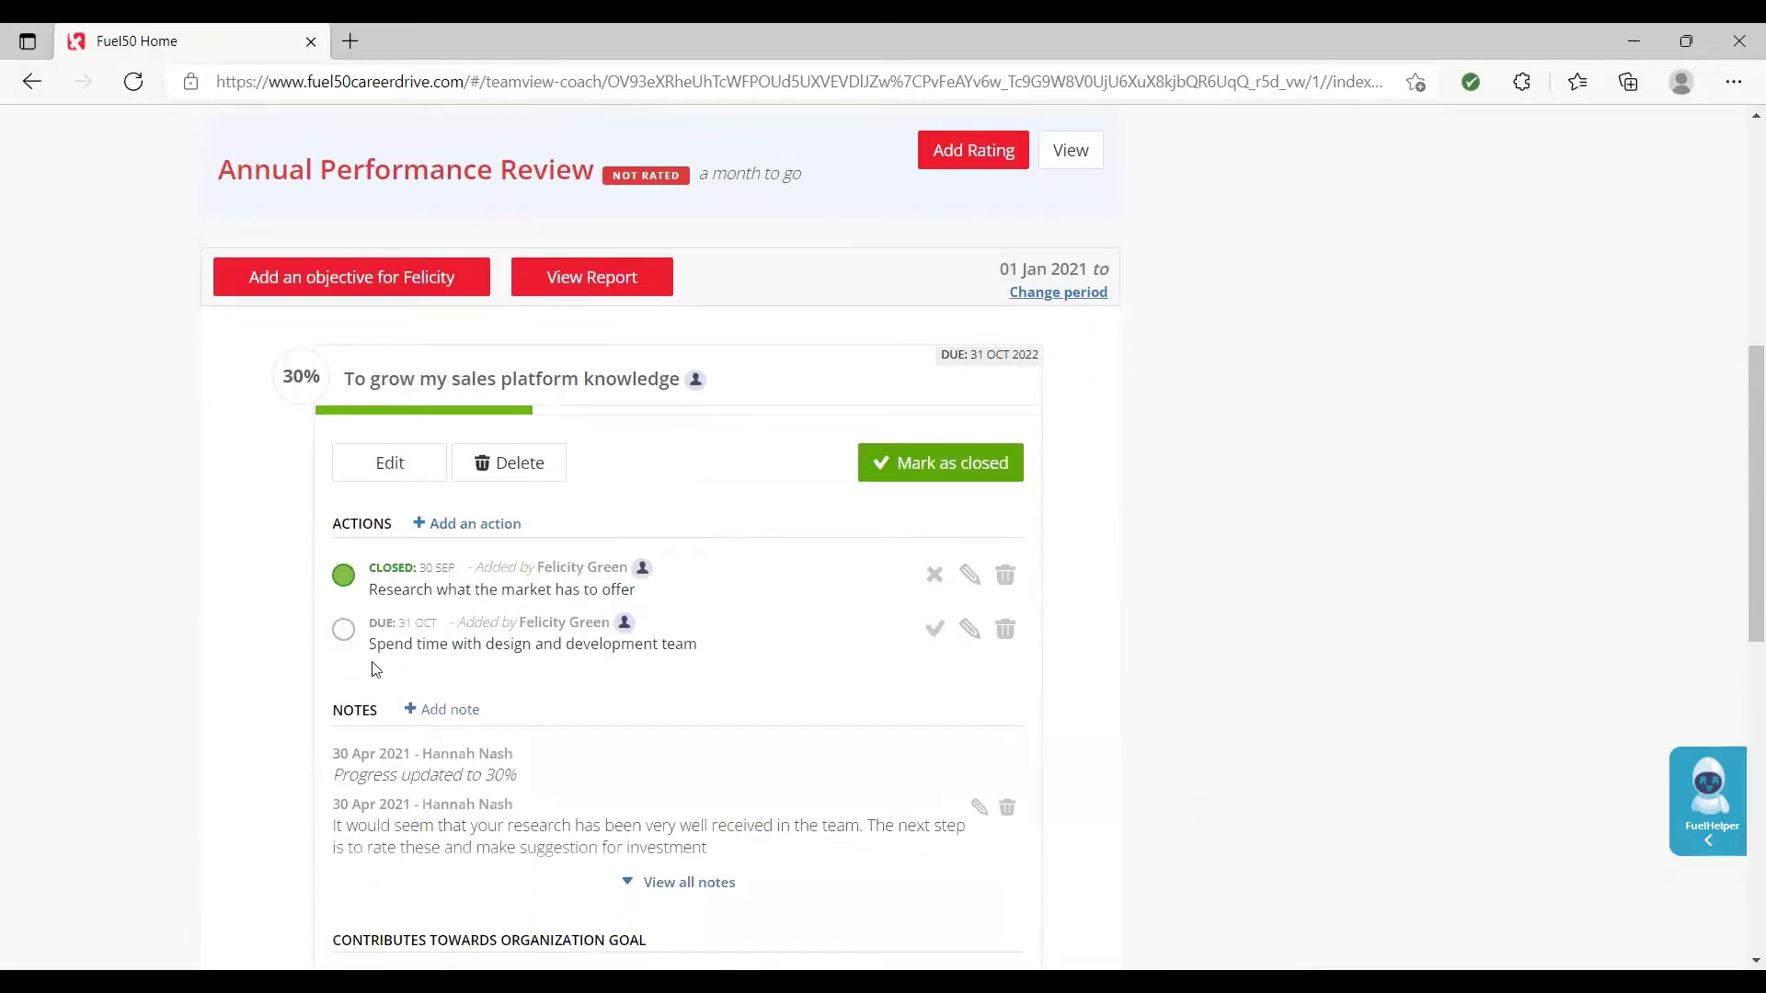
pyautogui.click(936, 629)
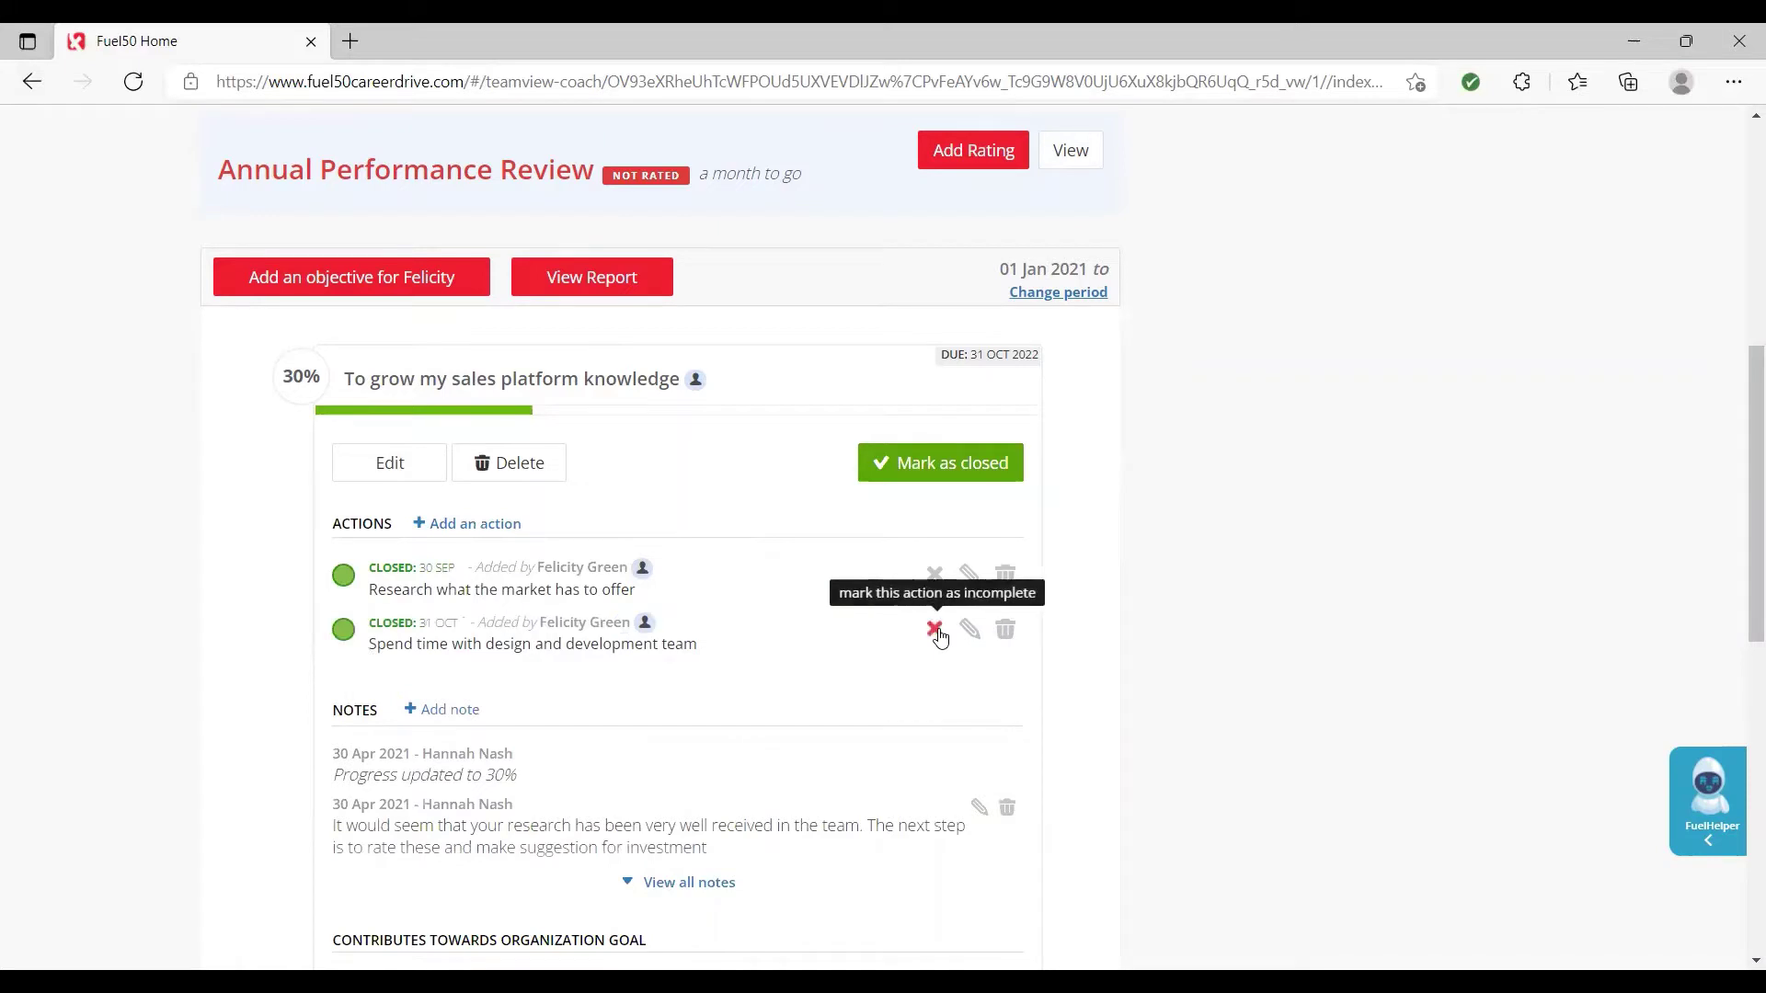
# - Look over the expanded objective's actions, notes and organization goal, and start adding a rating for the Q4 review
pyautogui.scroll(-2, 761, 676)
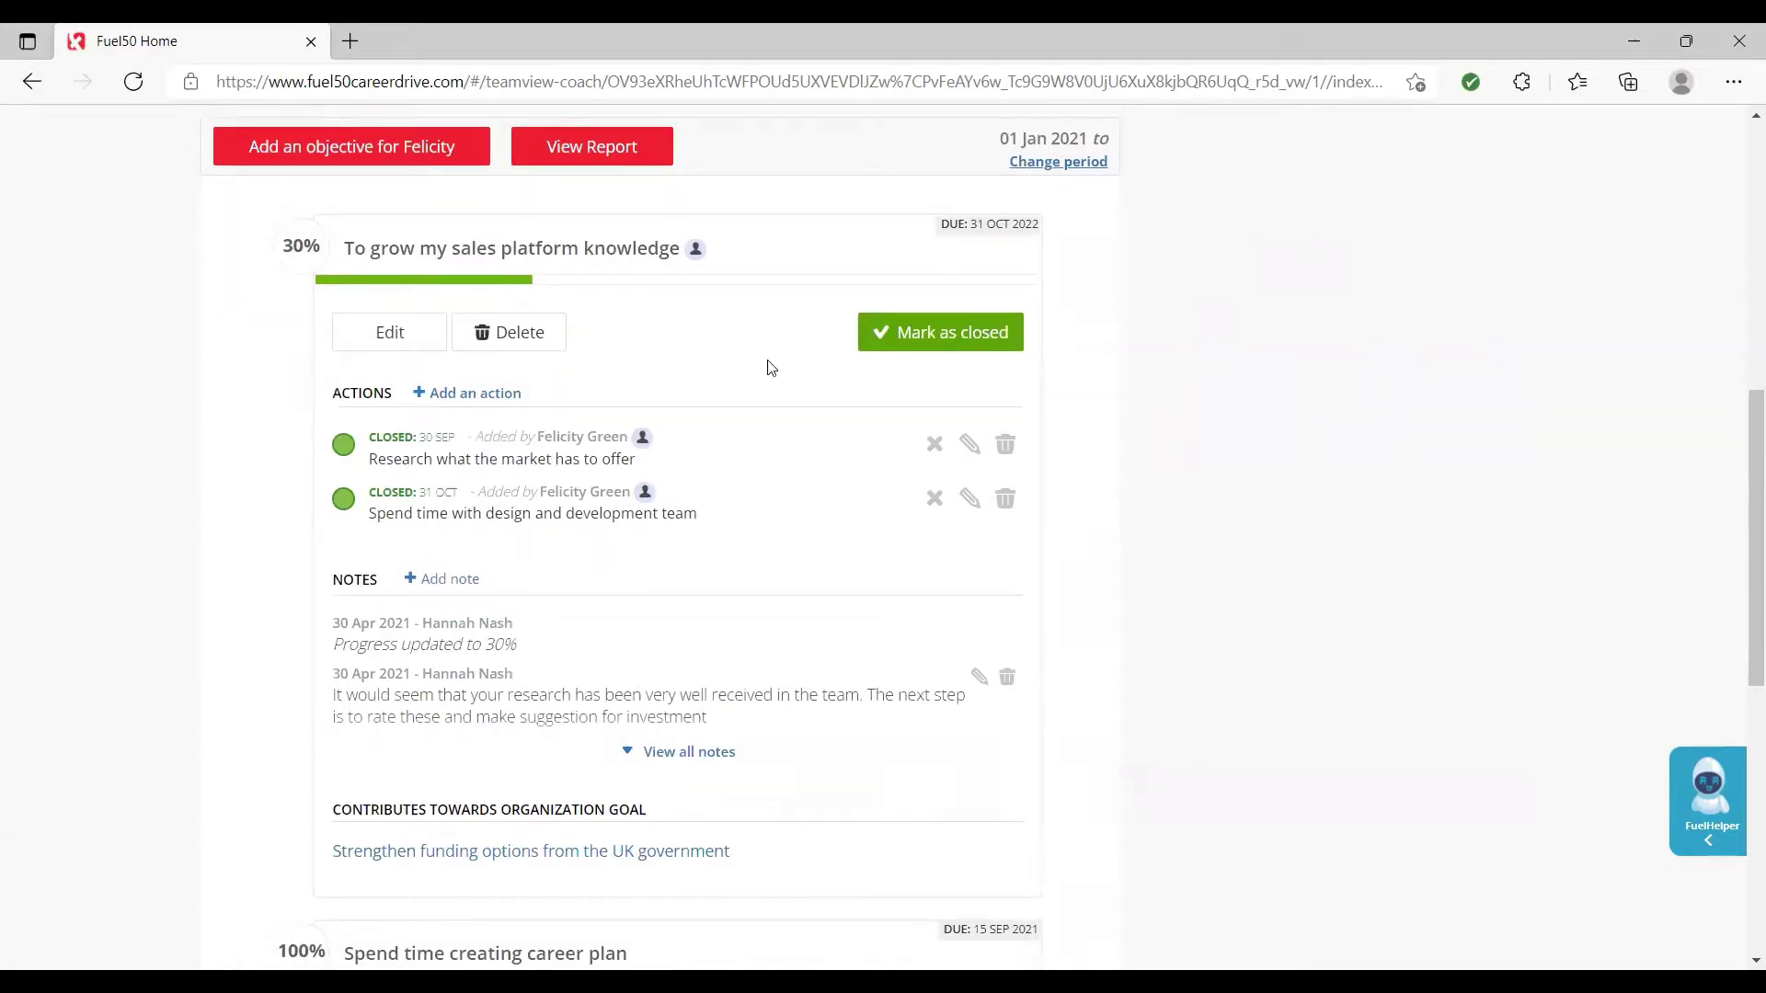
pyautogui.scroll(-2, 1076, 596)
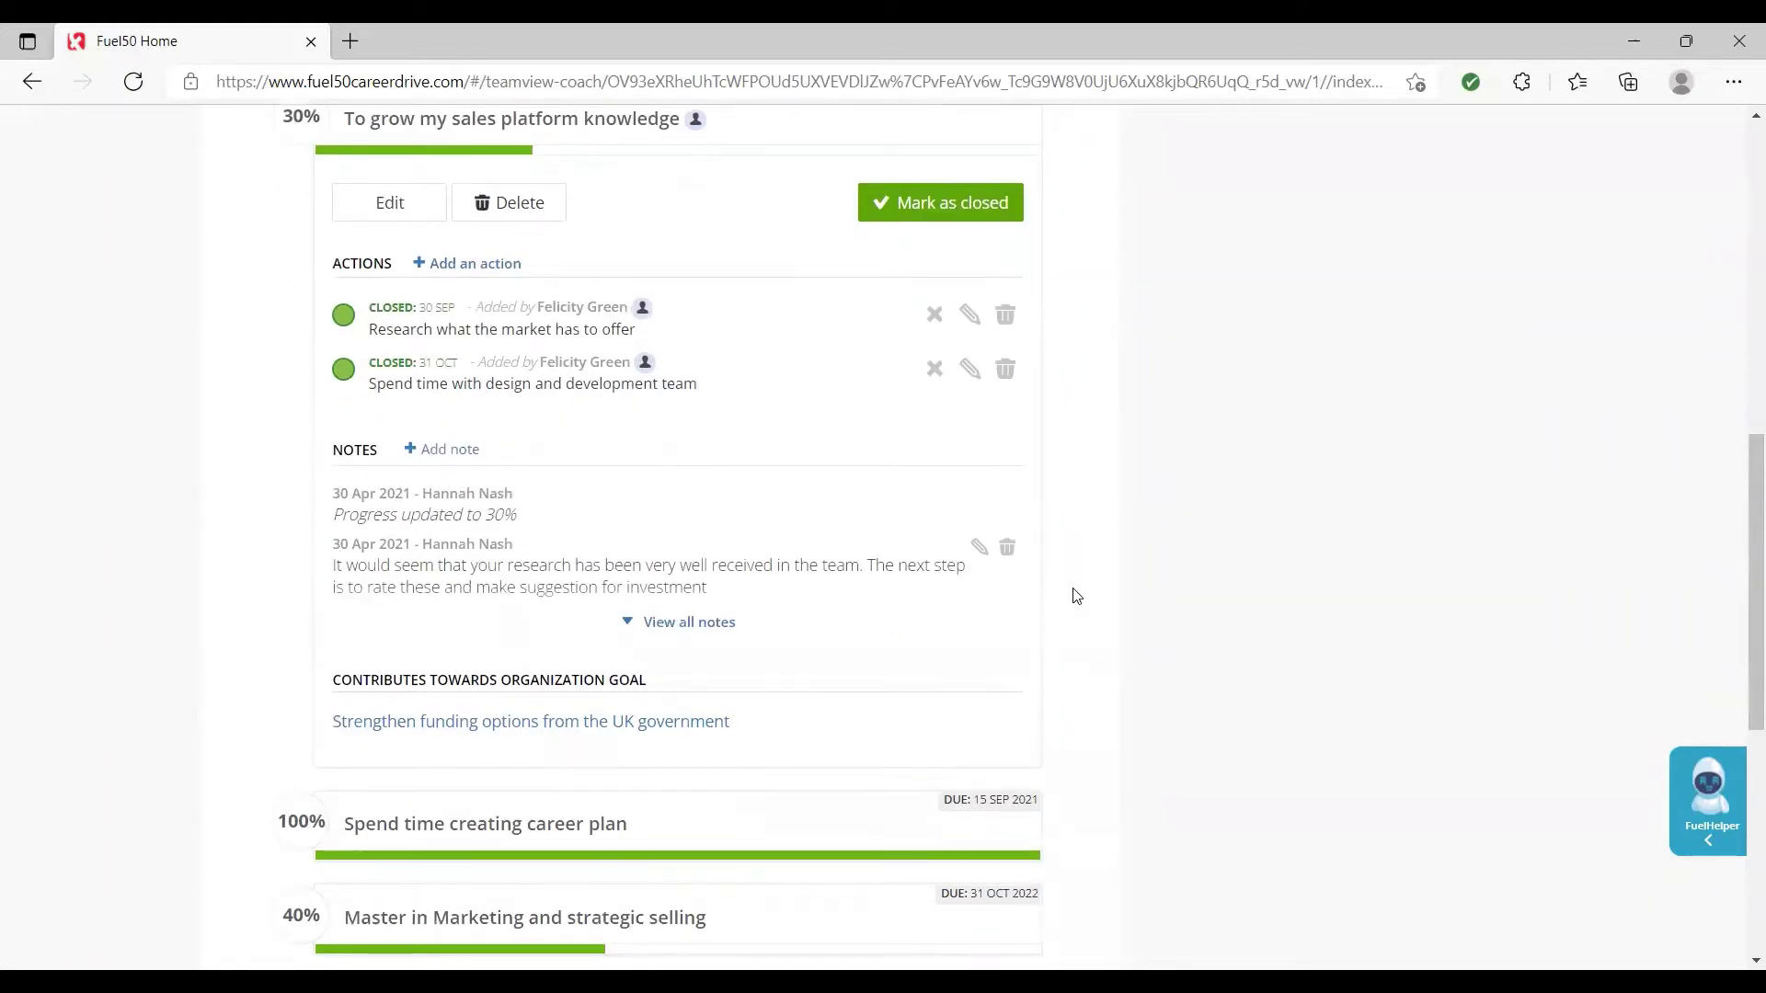
pyautogui.scroll(8, 1076, 596)
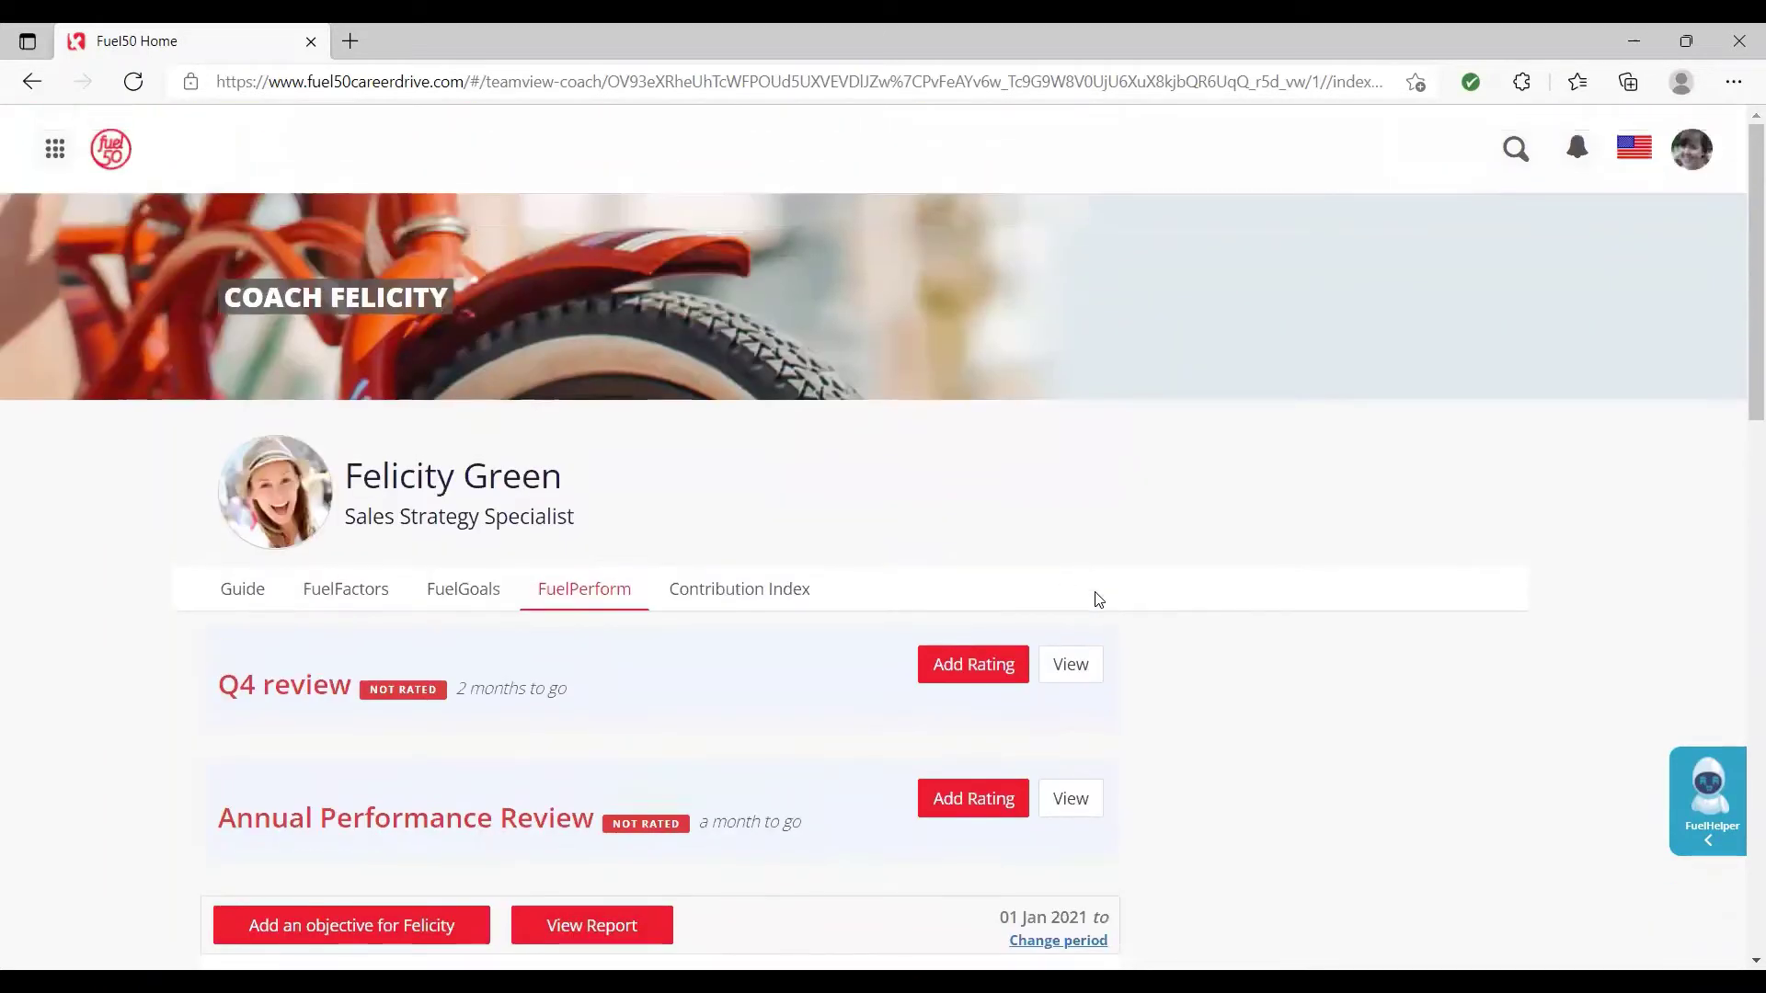
pyautogui.click(1004, 667)
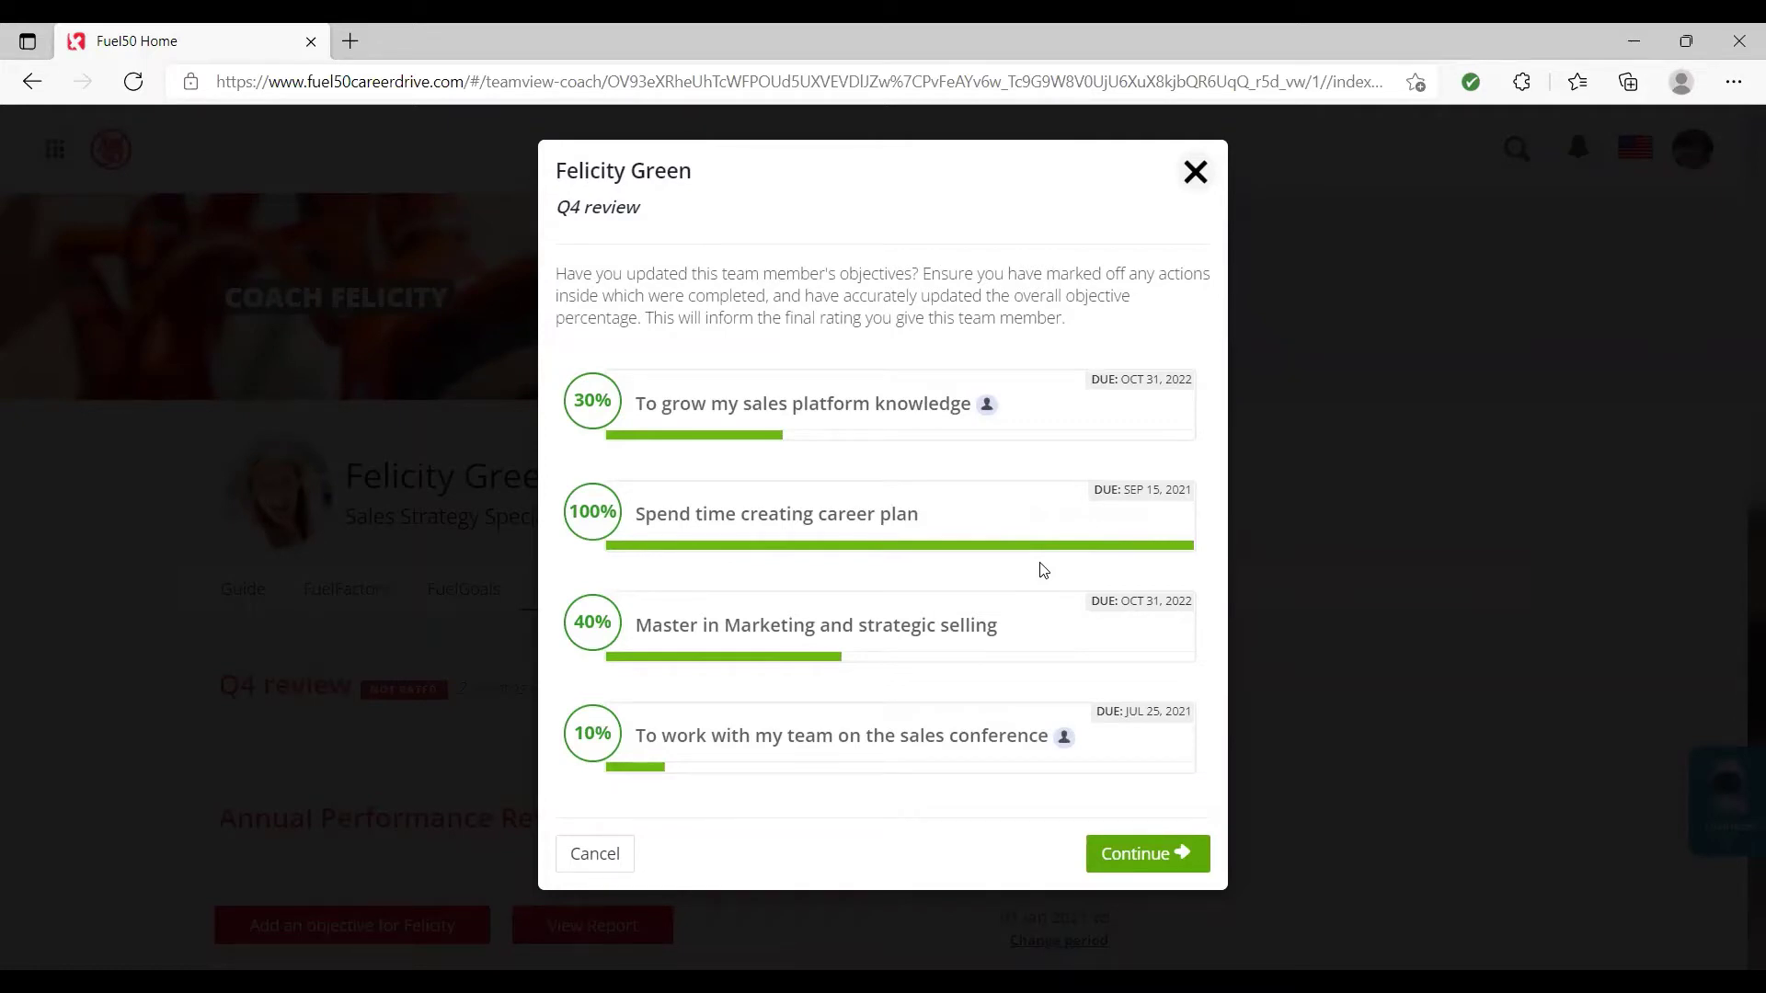
# - Examine the actions and notes of the objective "To work with my team on the sales conference" and cancel the rating
pyautogui.click(718, 735)
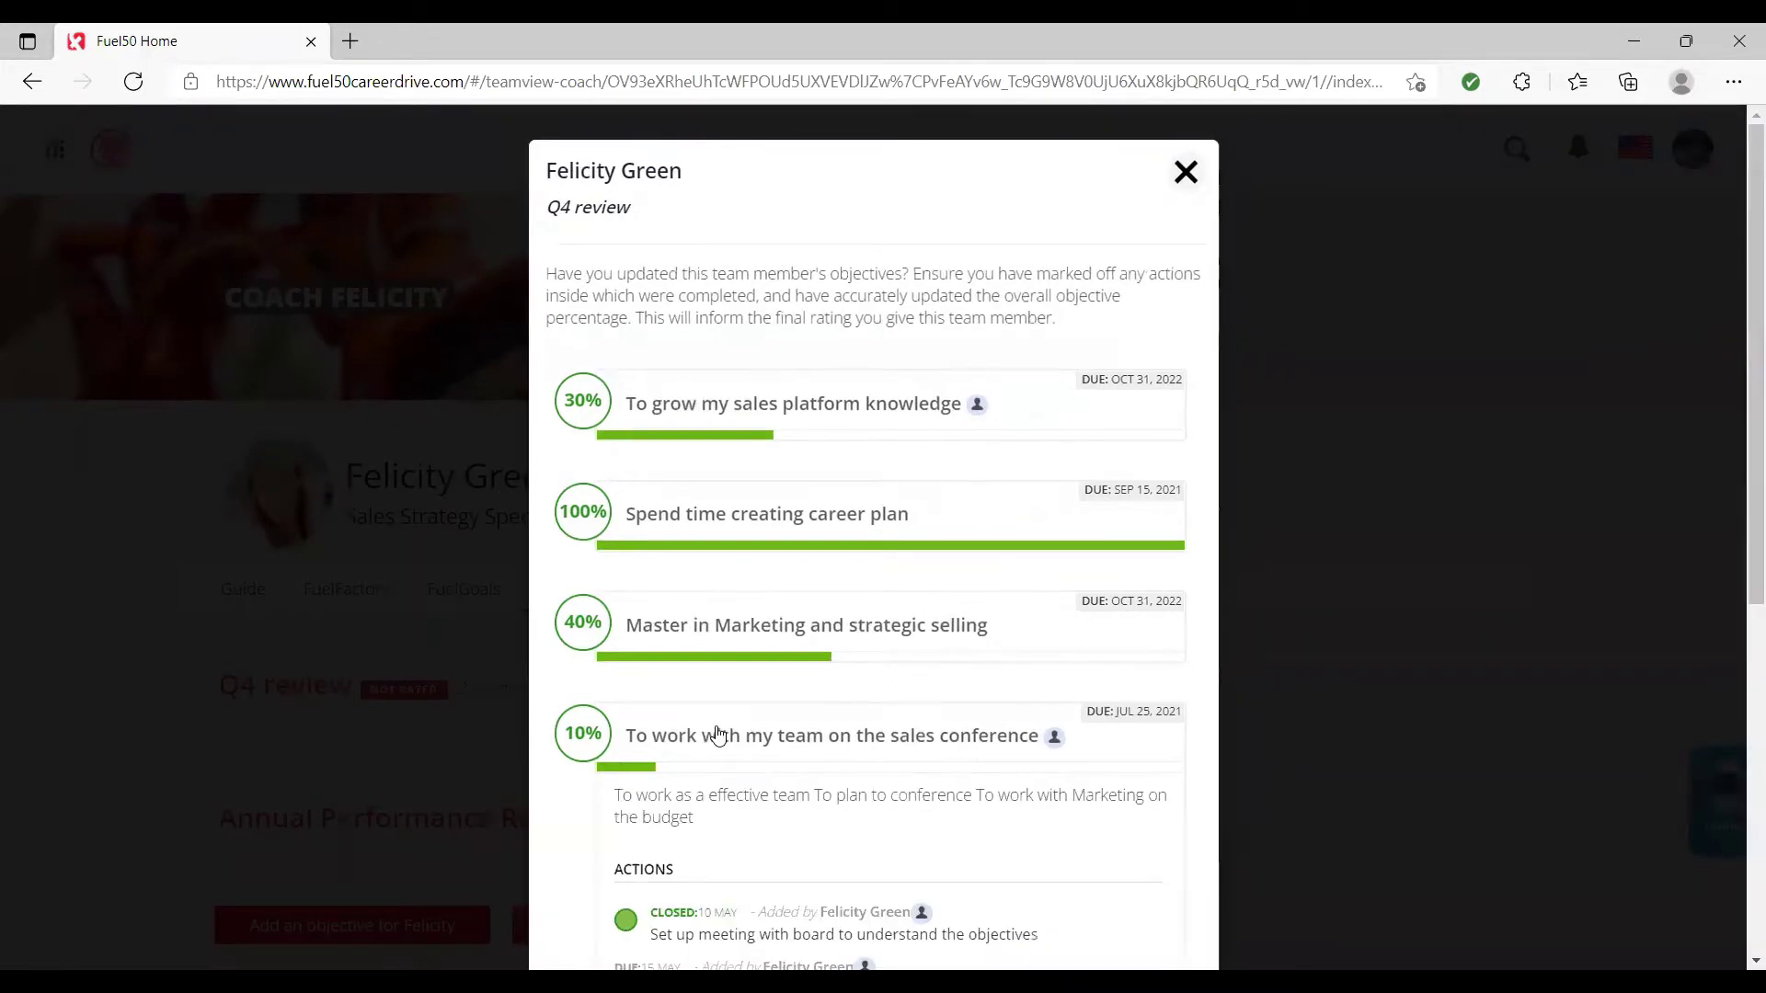
pyautogui.scroll(-5, 878, 775)
pyautogui.scroll(-1, 1036, 442)
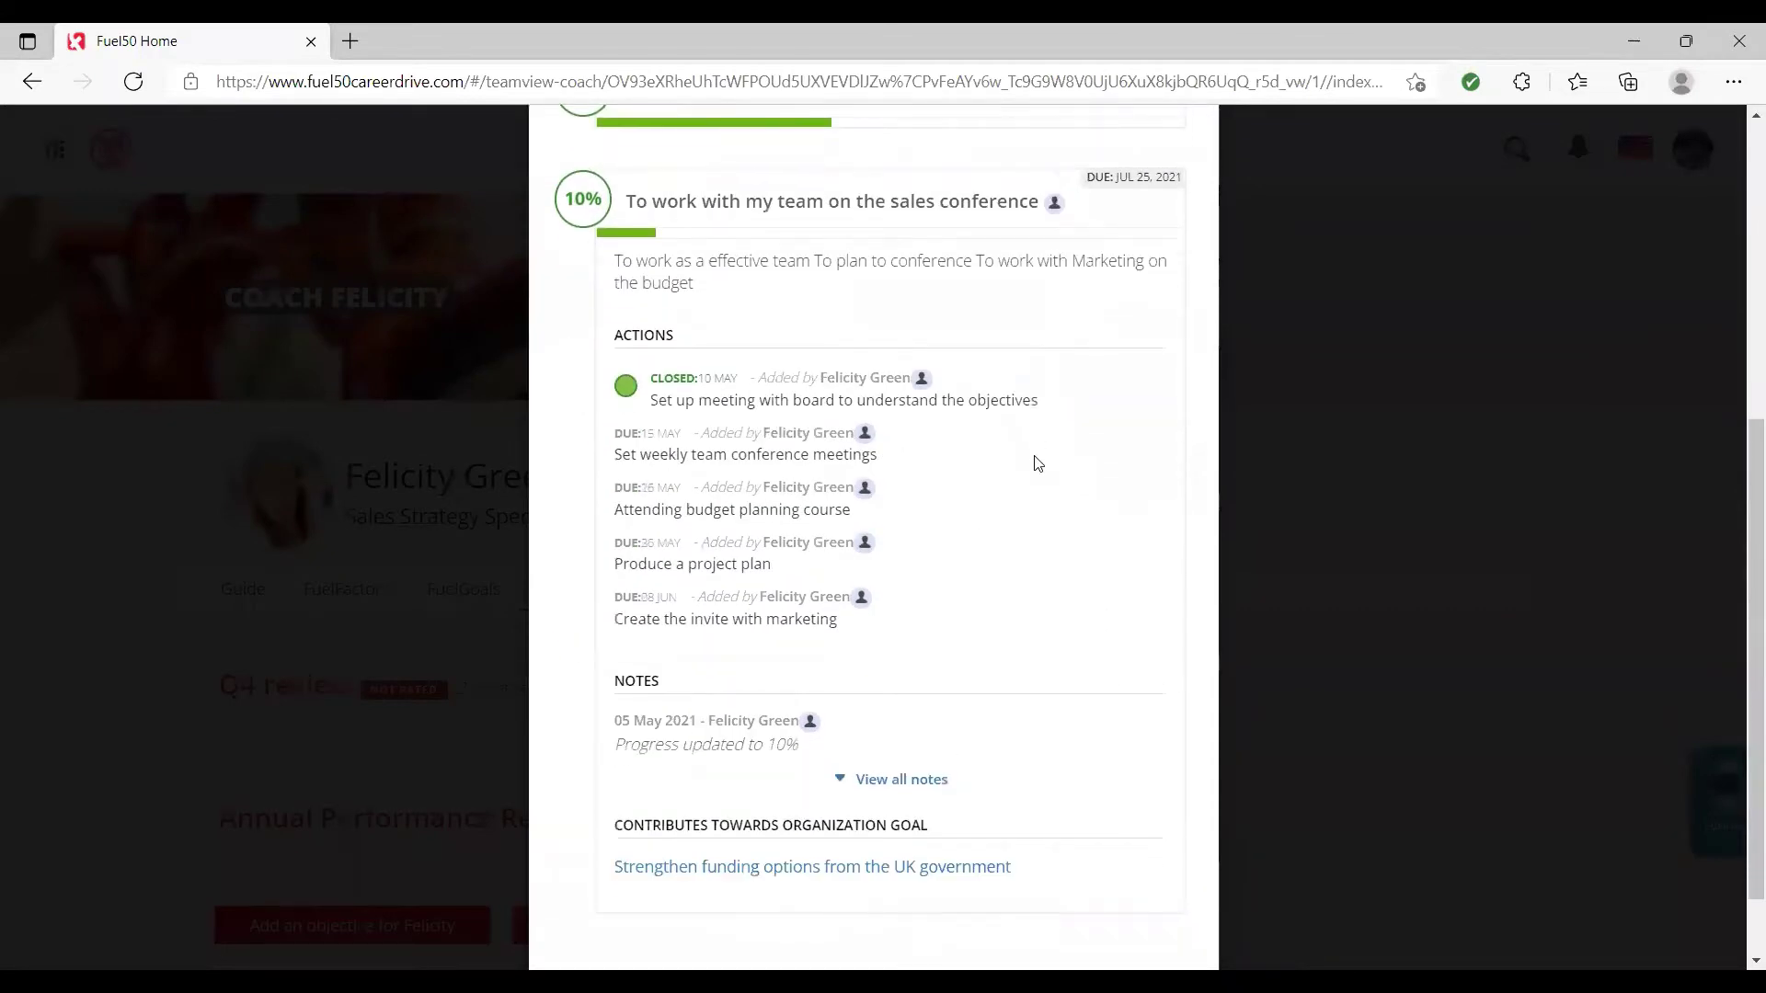
pyautogui.scroll(3, 1076, 524)
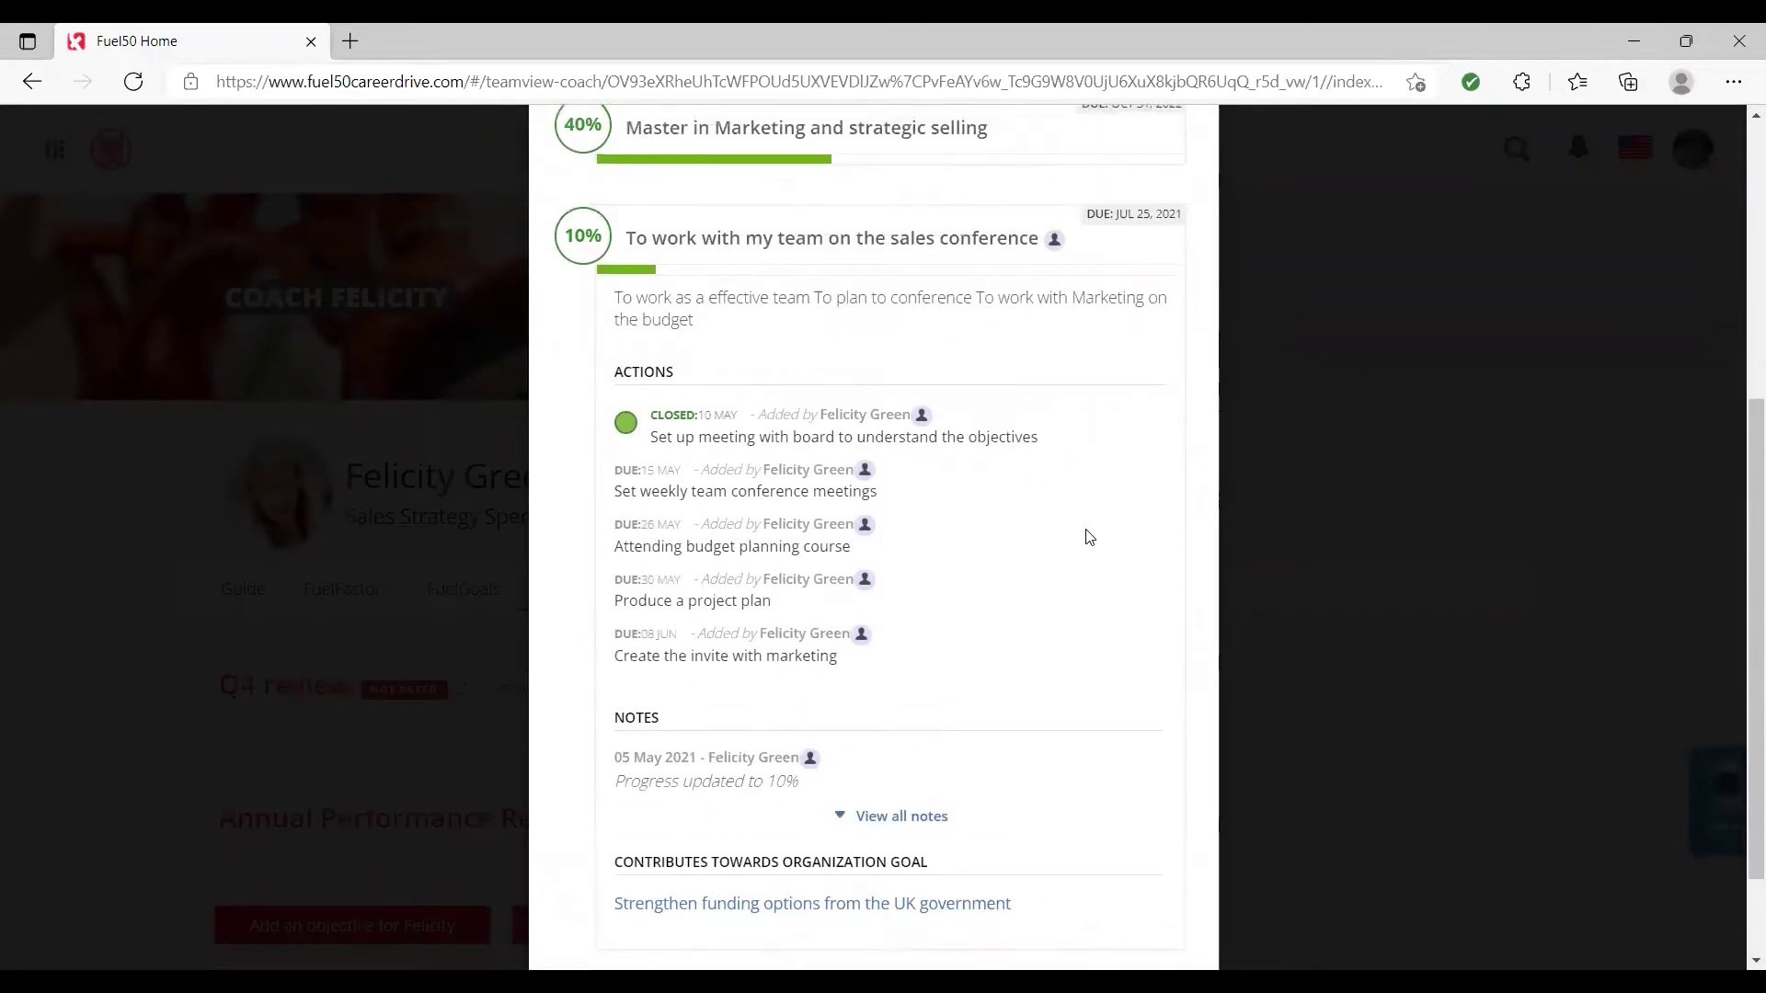
pyautogui.scroll(-3, 1088, 532)
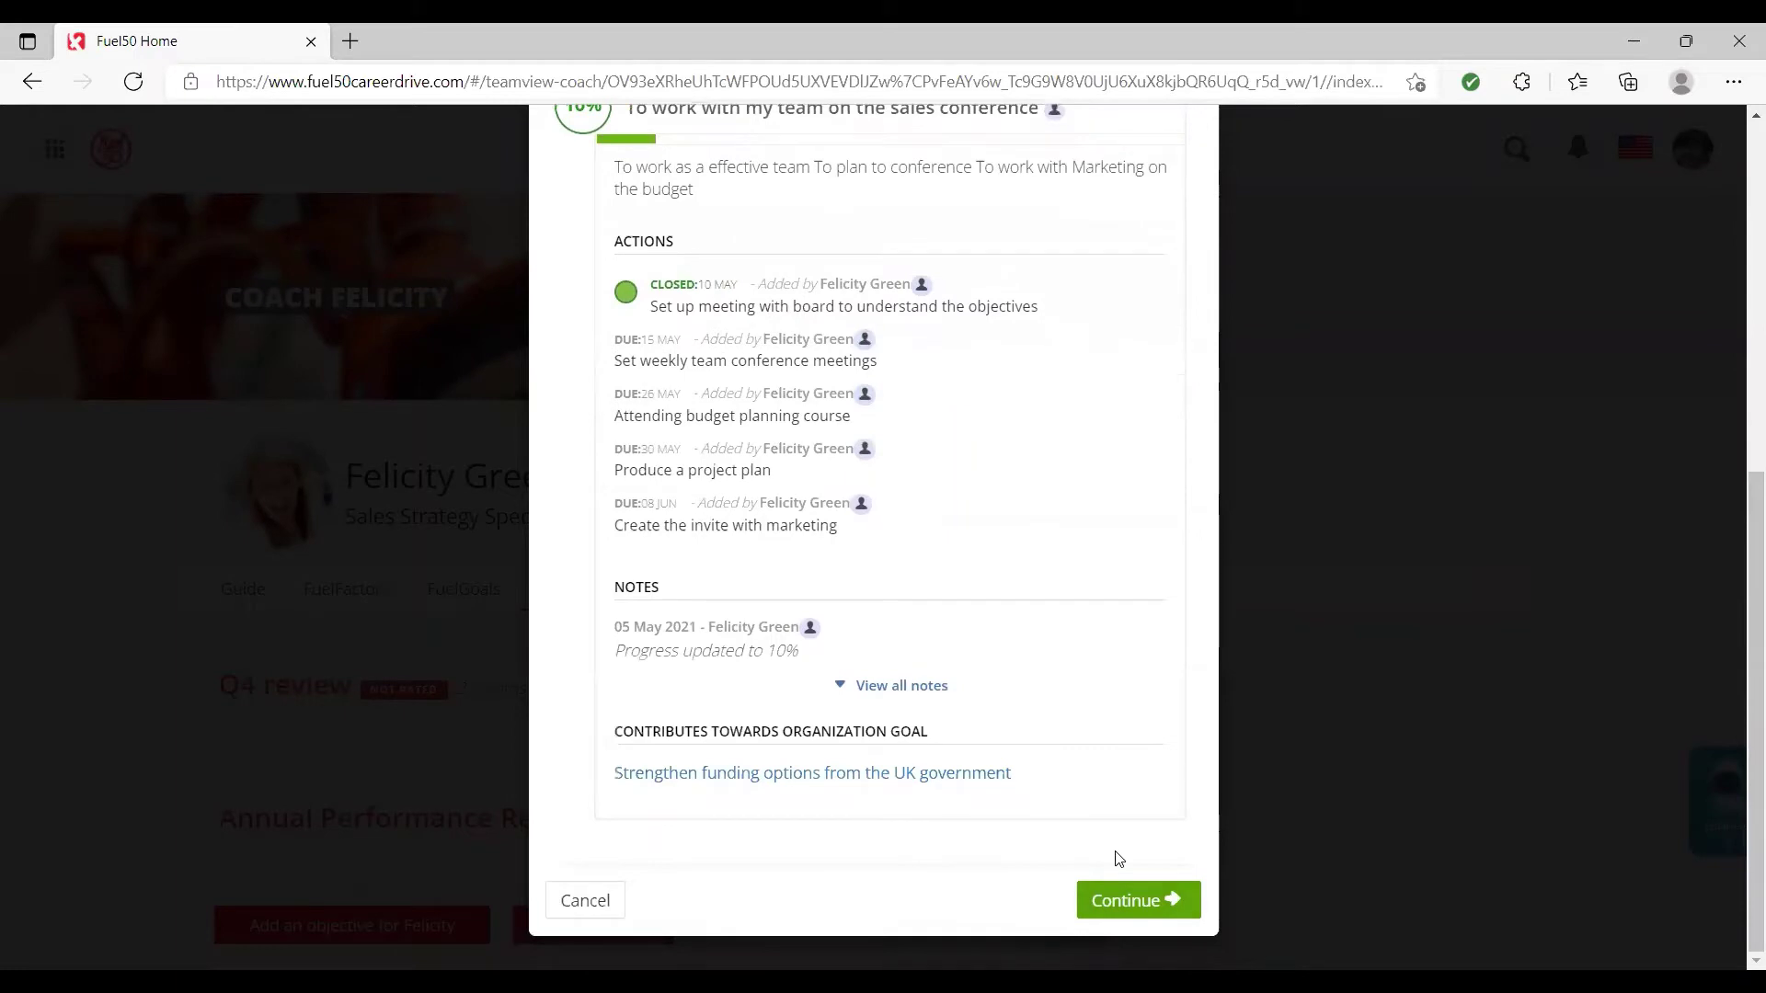
pyautogui.click(585, 900)
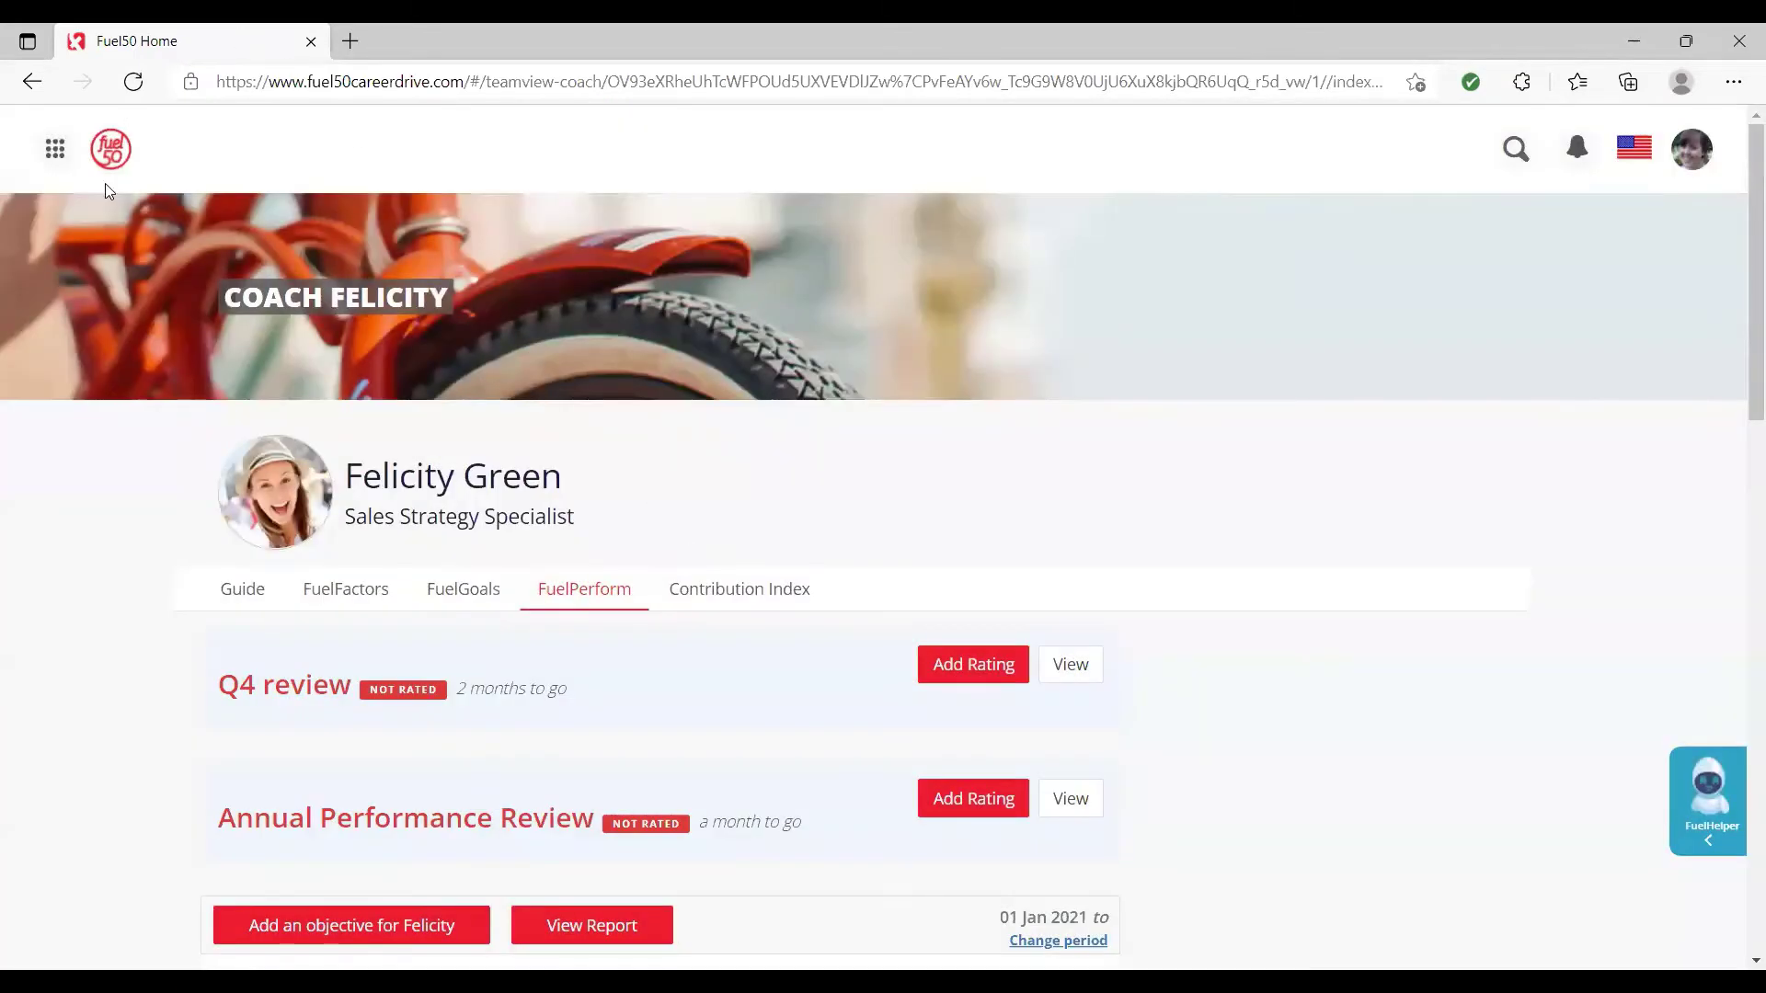
# - Go to Career Journeys and generate surprise career ideas for the Product Sales Manager role
pyautogui.click(59, 157)
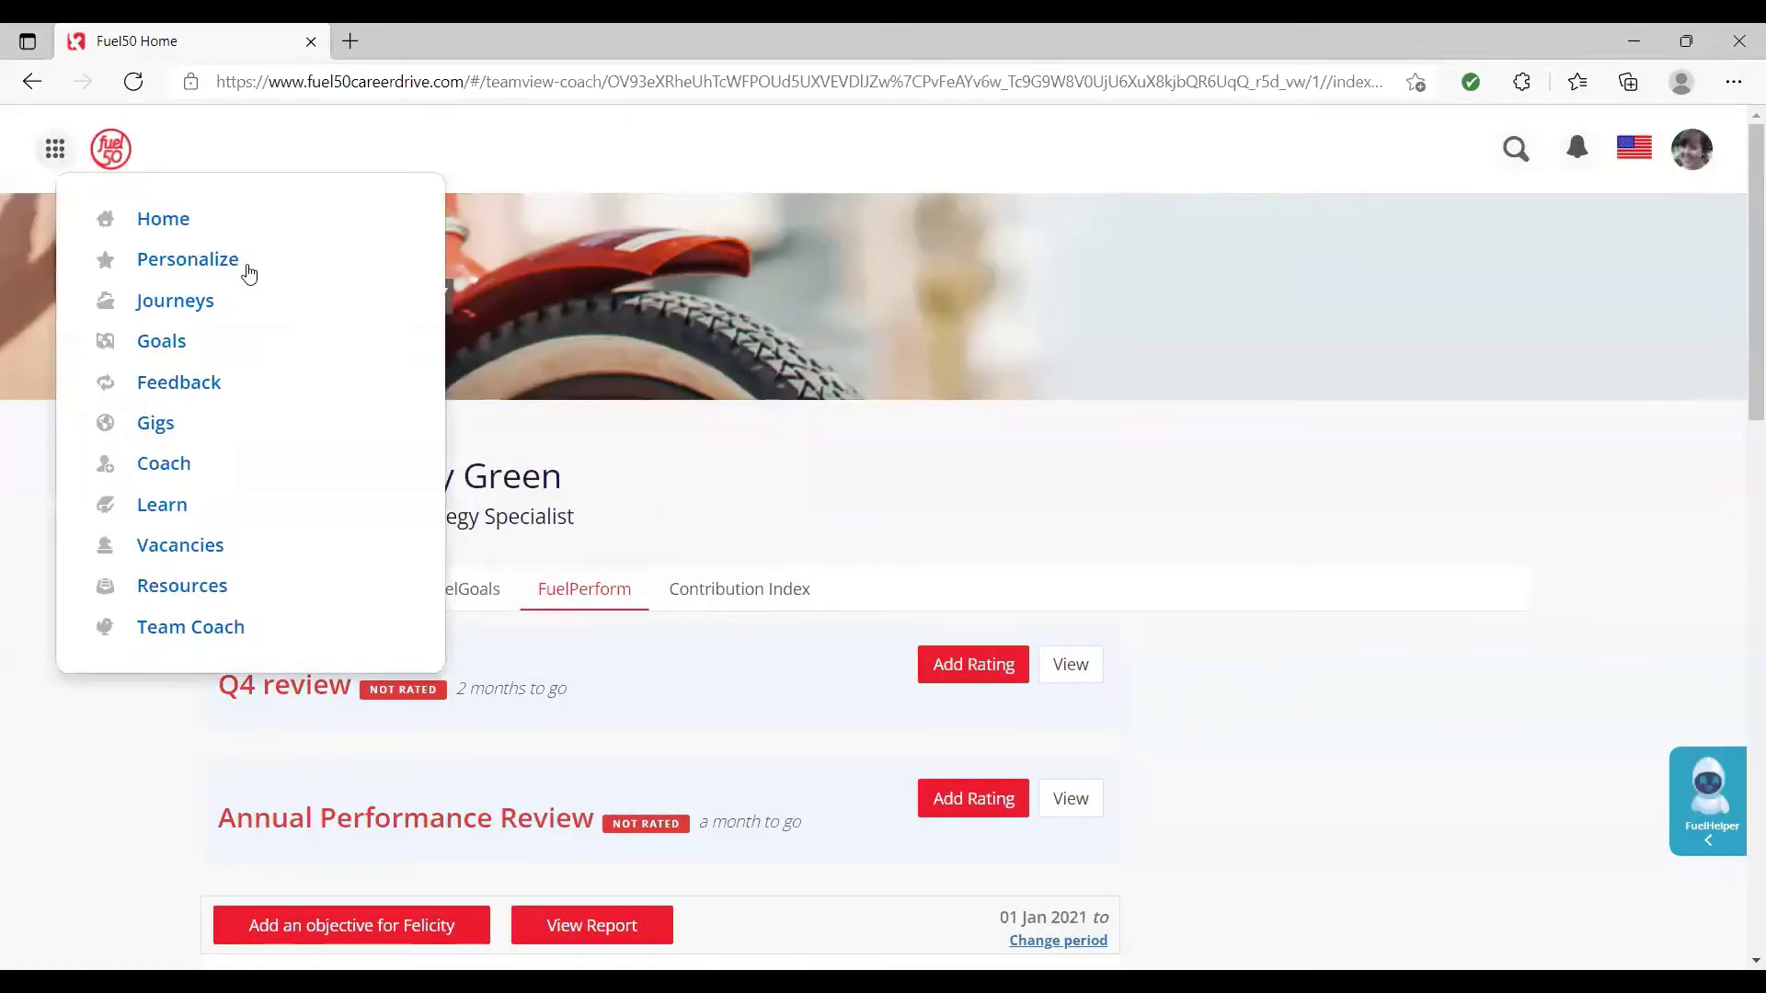
pyautogui.click(188, 303)
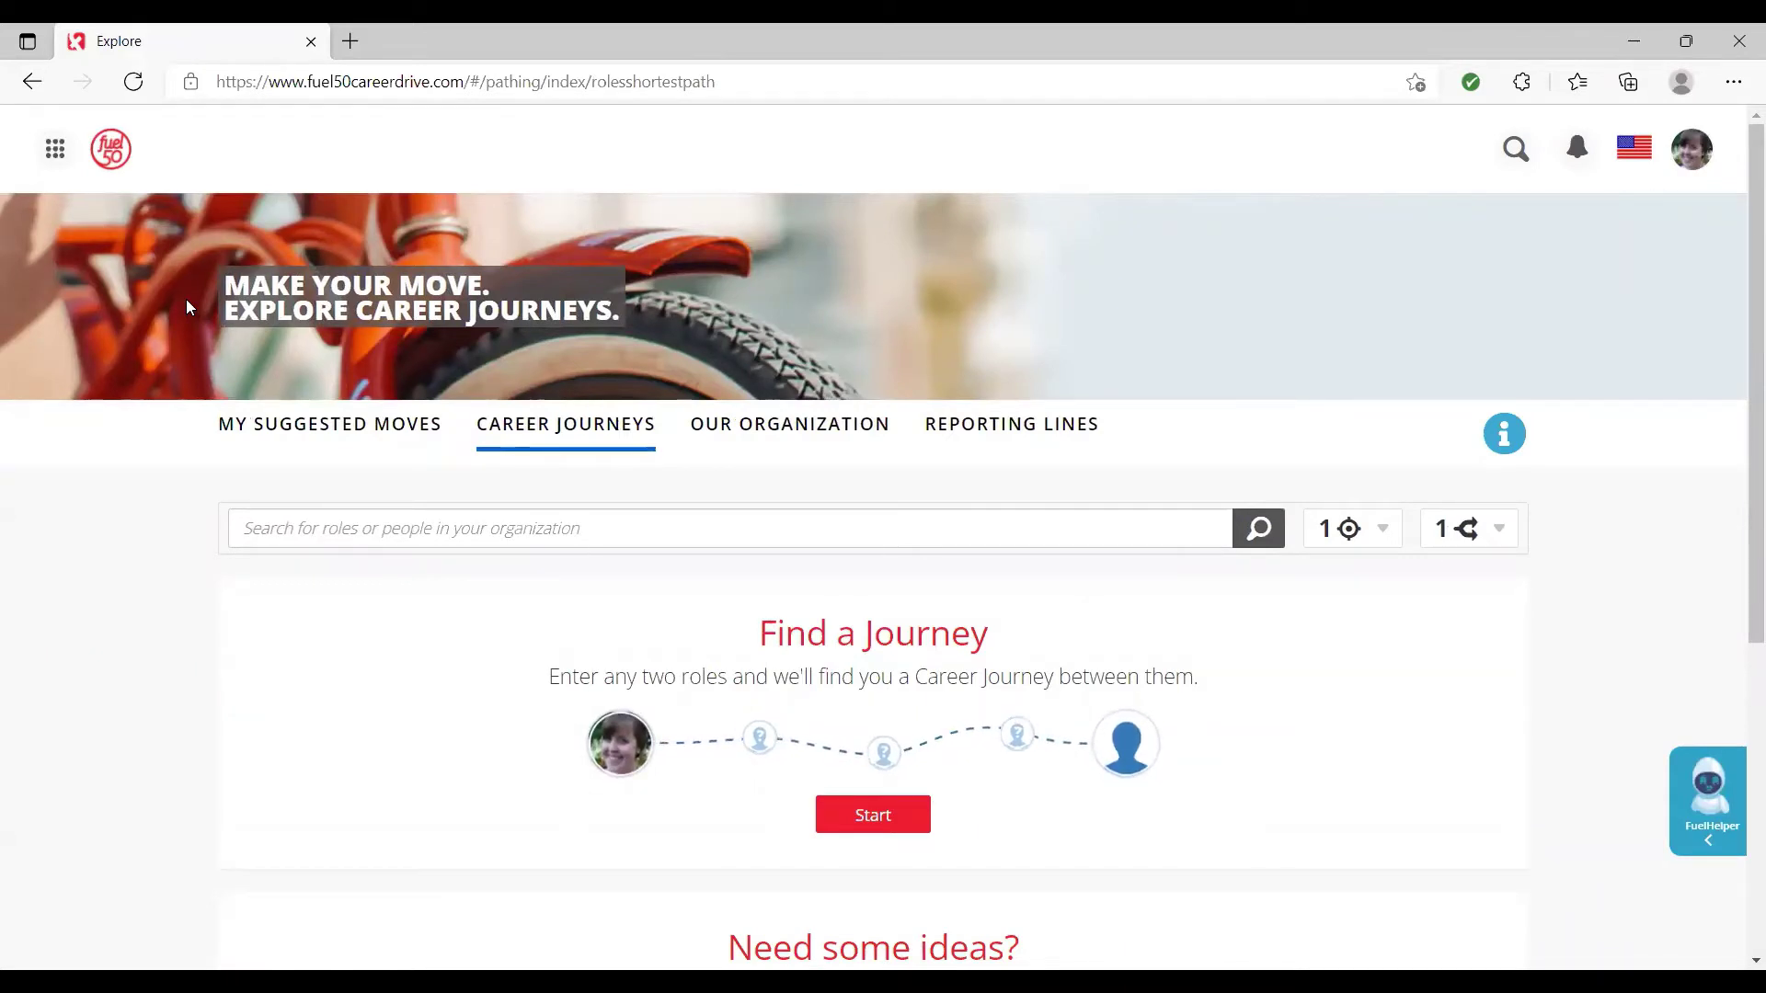
pyautogui.scroll(-1, 479, 210)
pyautogui.scroll(-4, 867, 485)
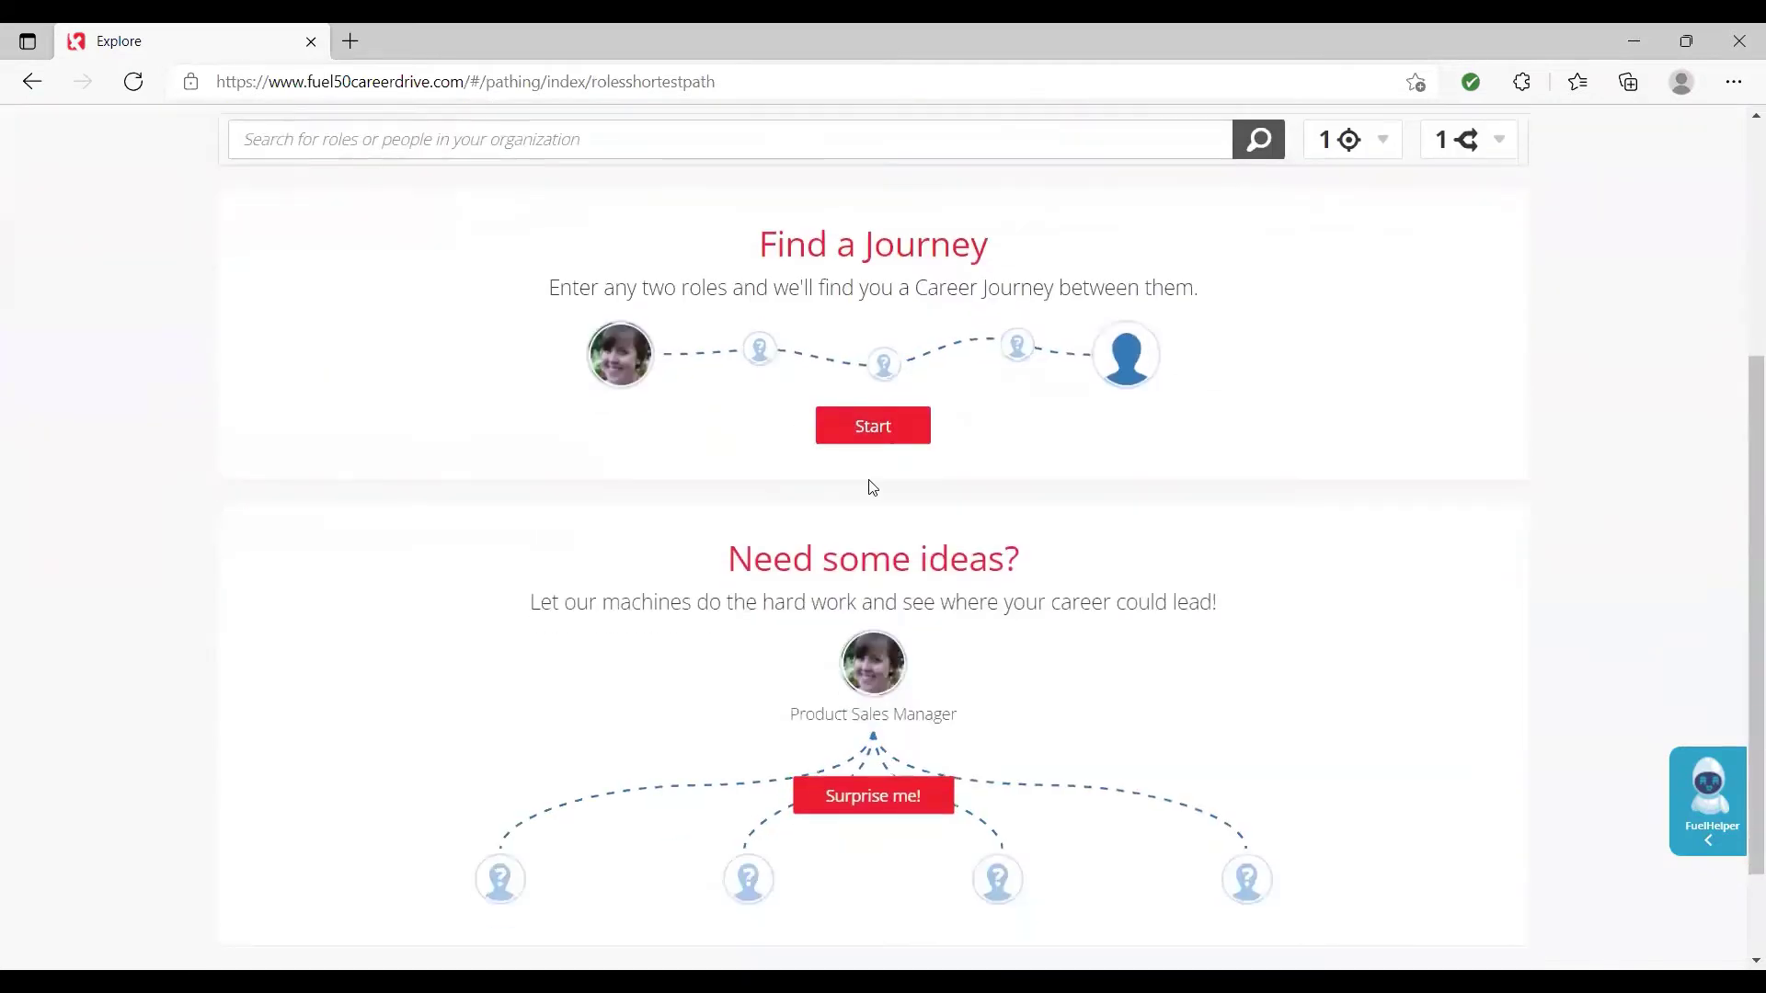
pyautogui.scroll(1, 938, 500)
pyautogui.scroll(-2, 942, 498)
pyautogui.scroll(-1, 943, 498)
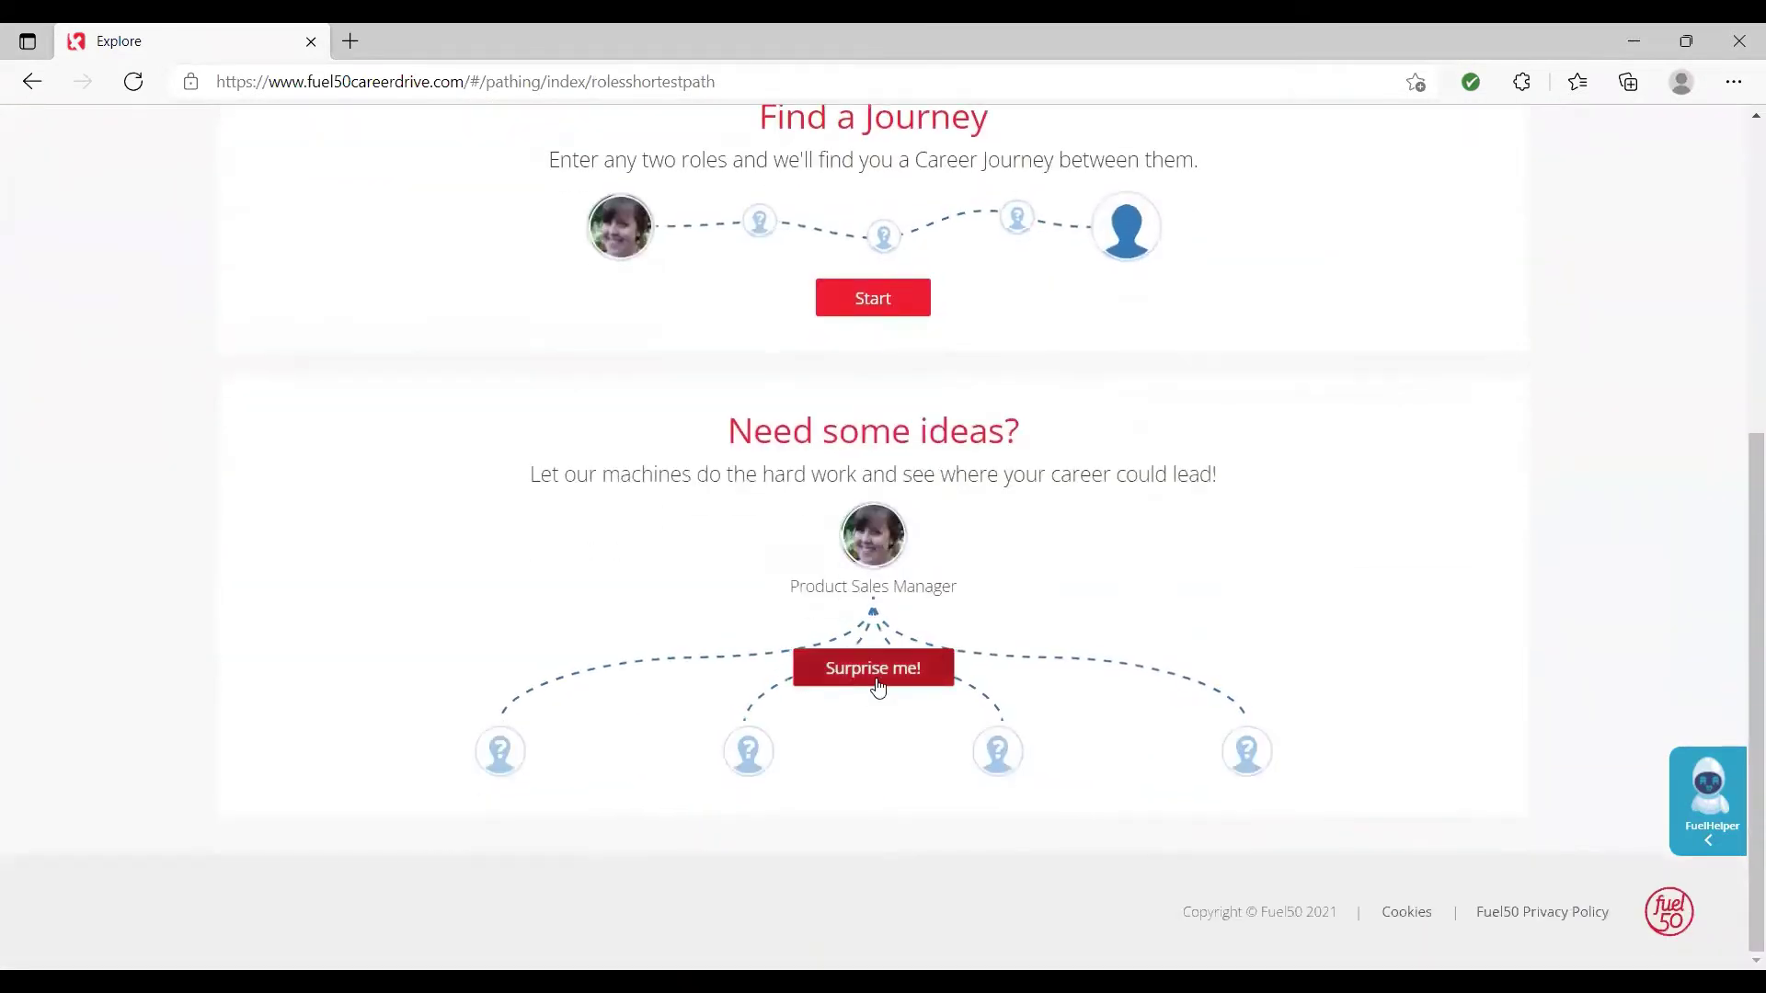
pyautogui.click(872, 667)
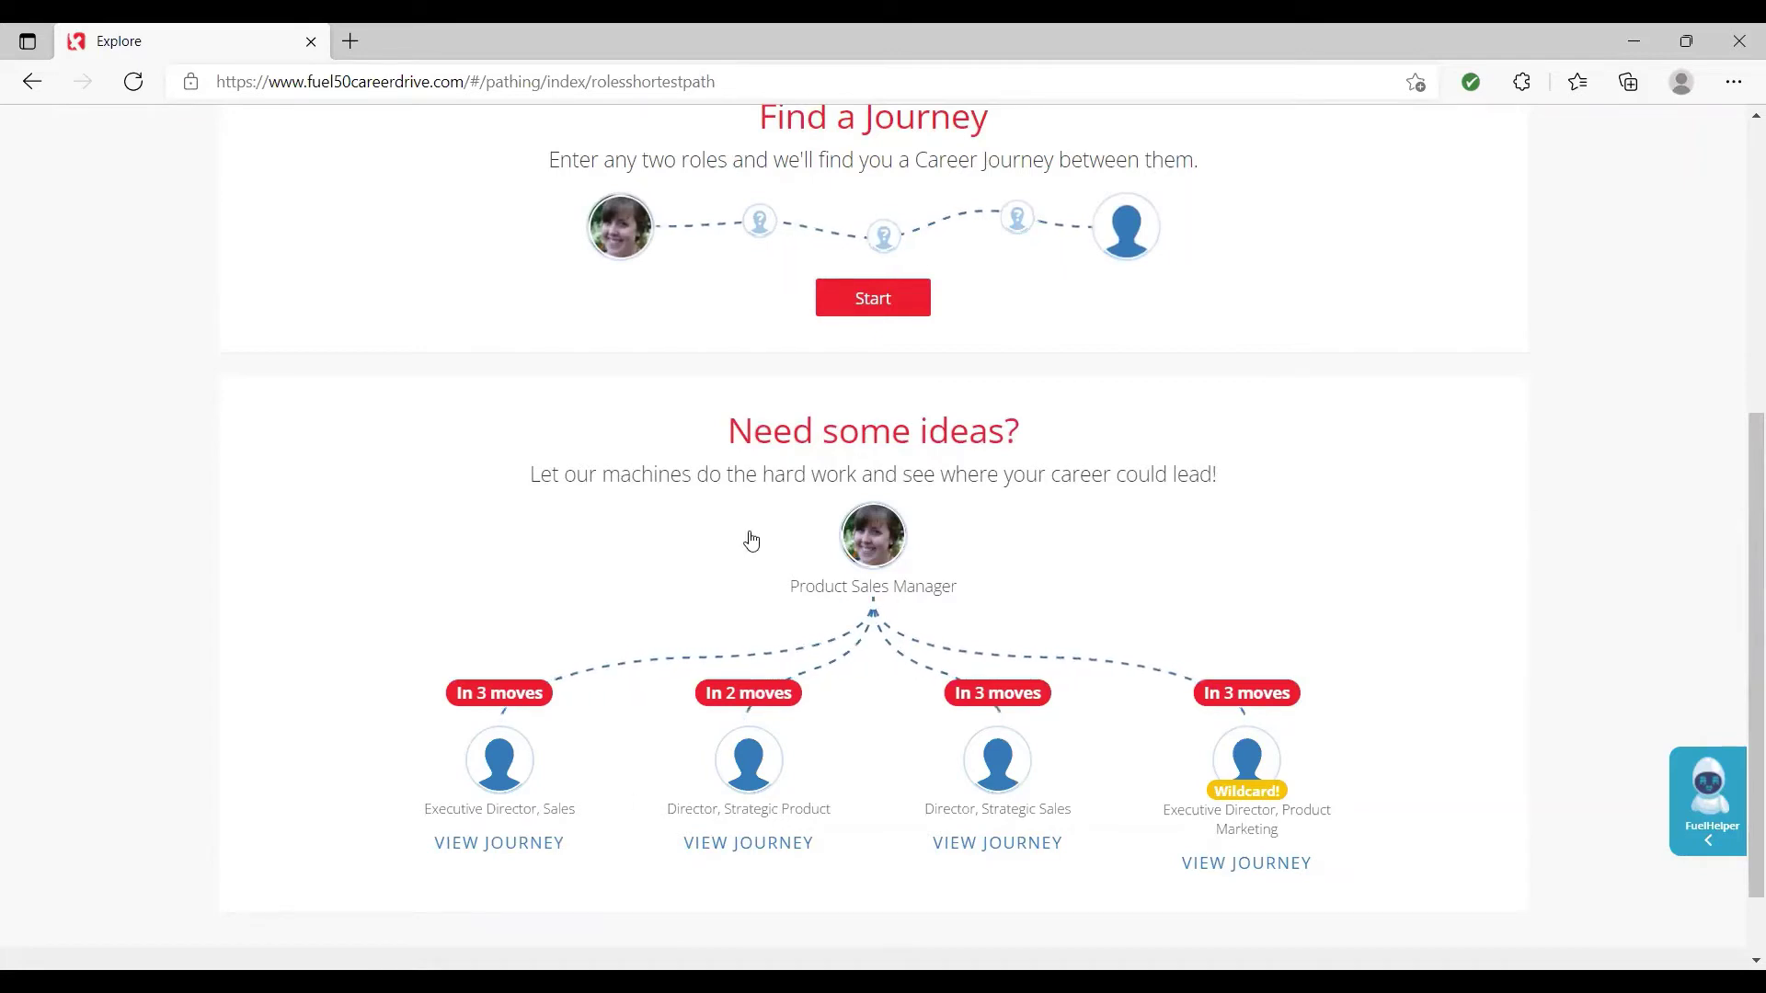
# - Look over the suggested destination roles and view each move in the journey to Executive Director, Sales
pyautogui.scroll(3, 747, 717)
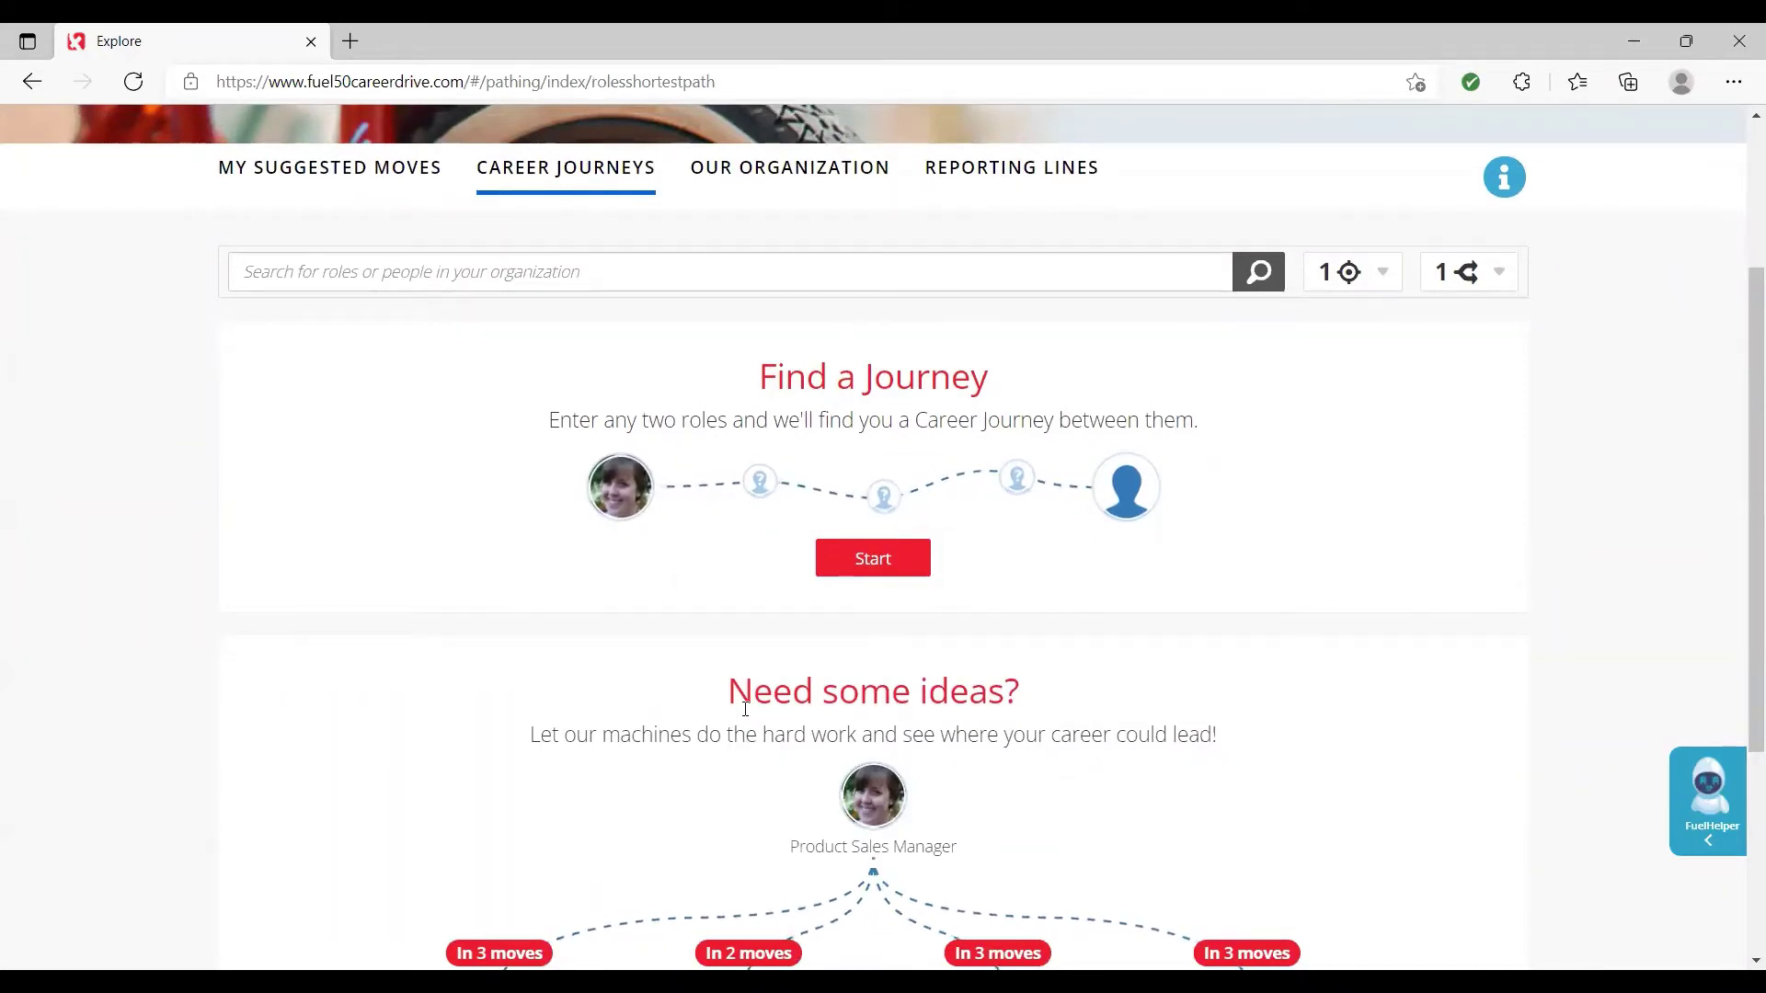
pyautogui.scroll(-1, 745, 709)
pyautogui.scroll(-3, 745, 709)
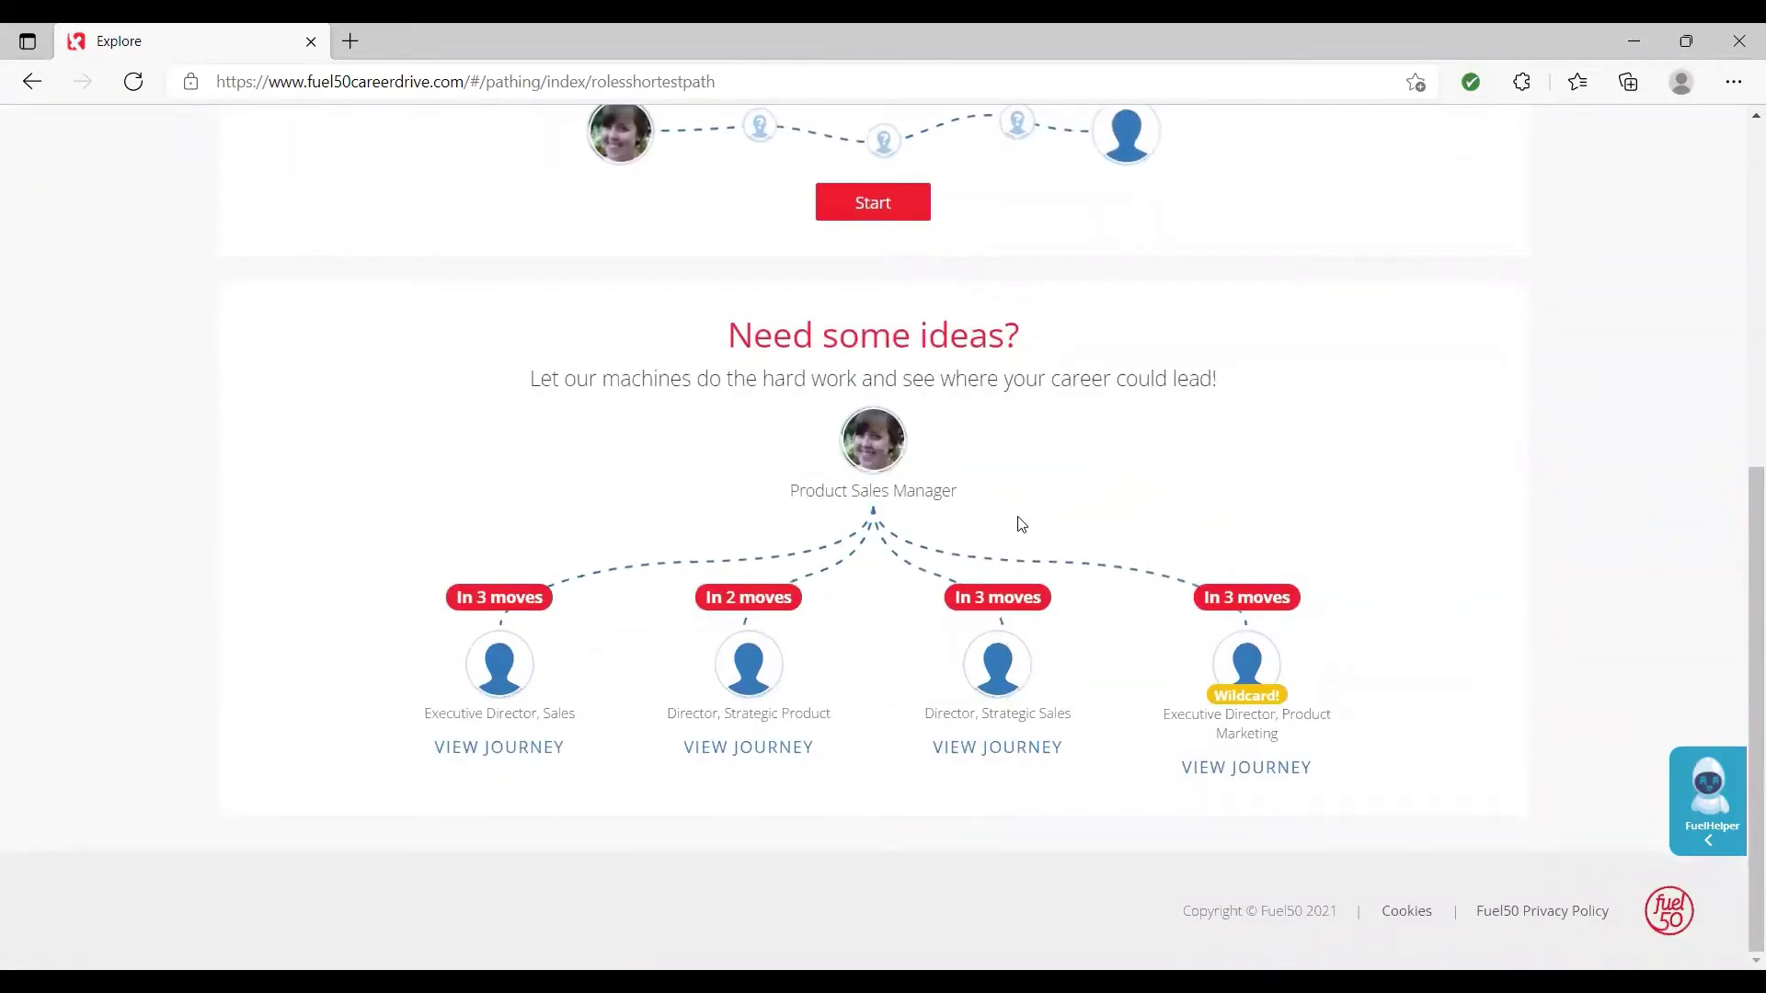
pyautogui.click(521, 750)
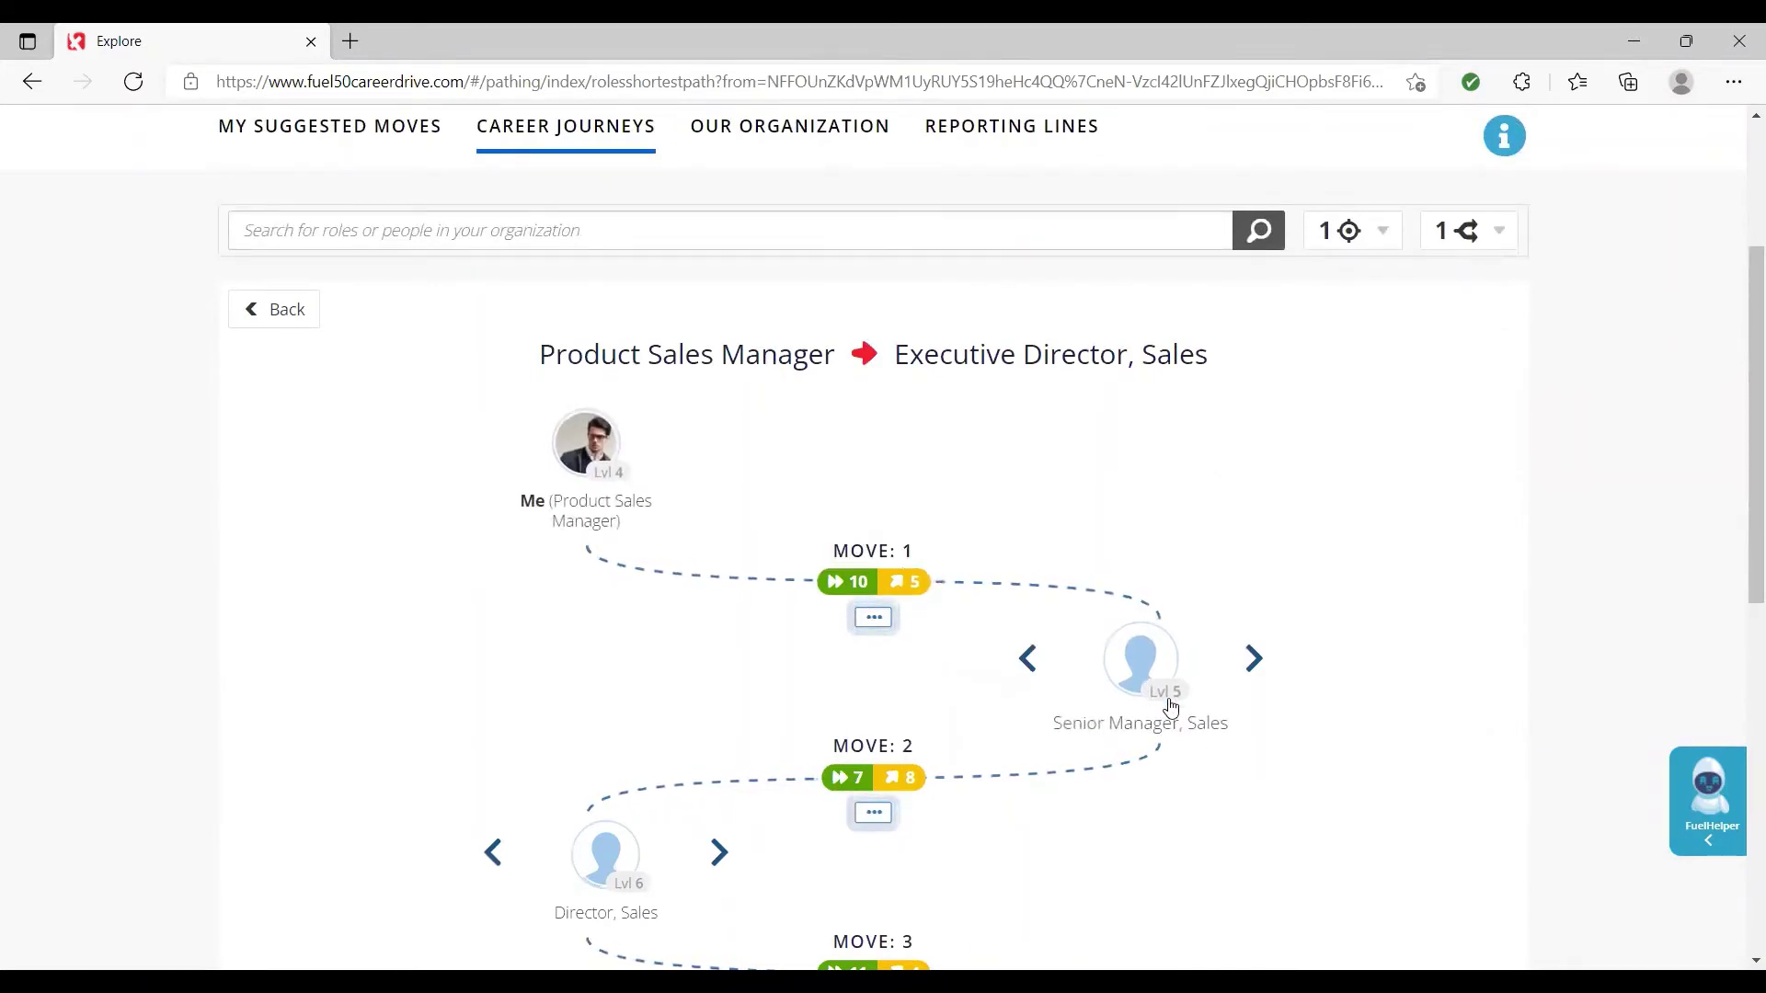
pyautogui.scroll(-1, 1103, 690)
pyautogui.scroll(-3, 1116, 702)
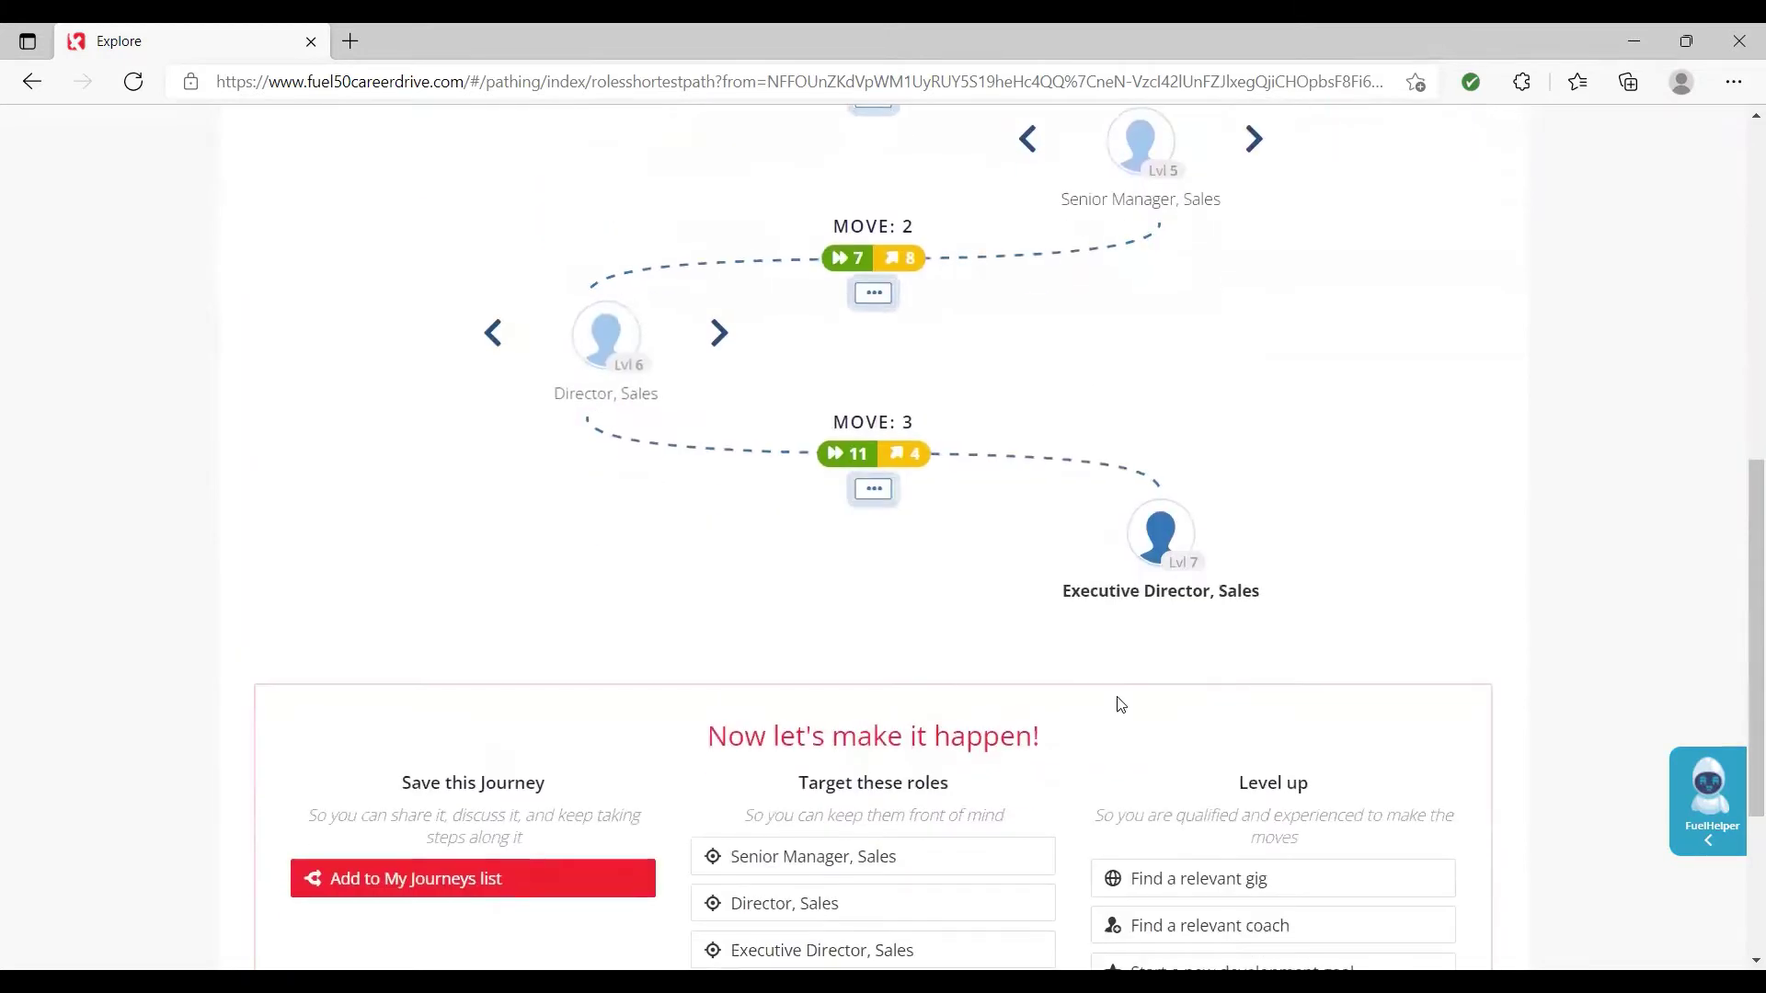
pyautogui.scroll(2, 1226, 547)
pyautogui.scroll(1, 1226, 546)
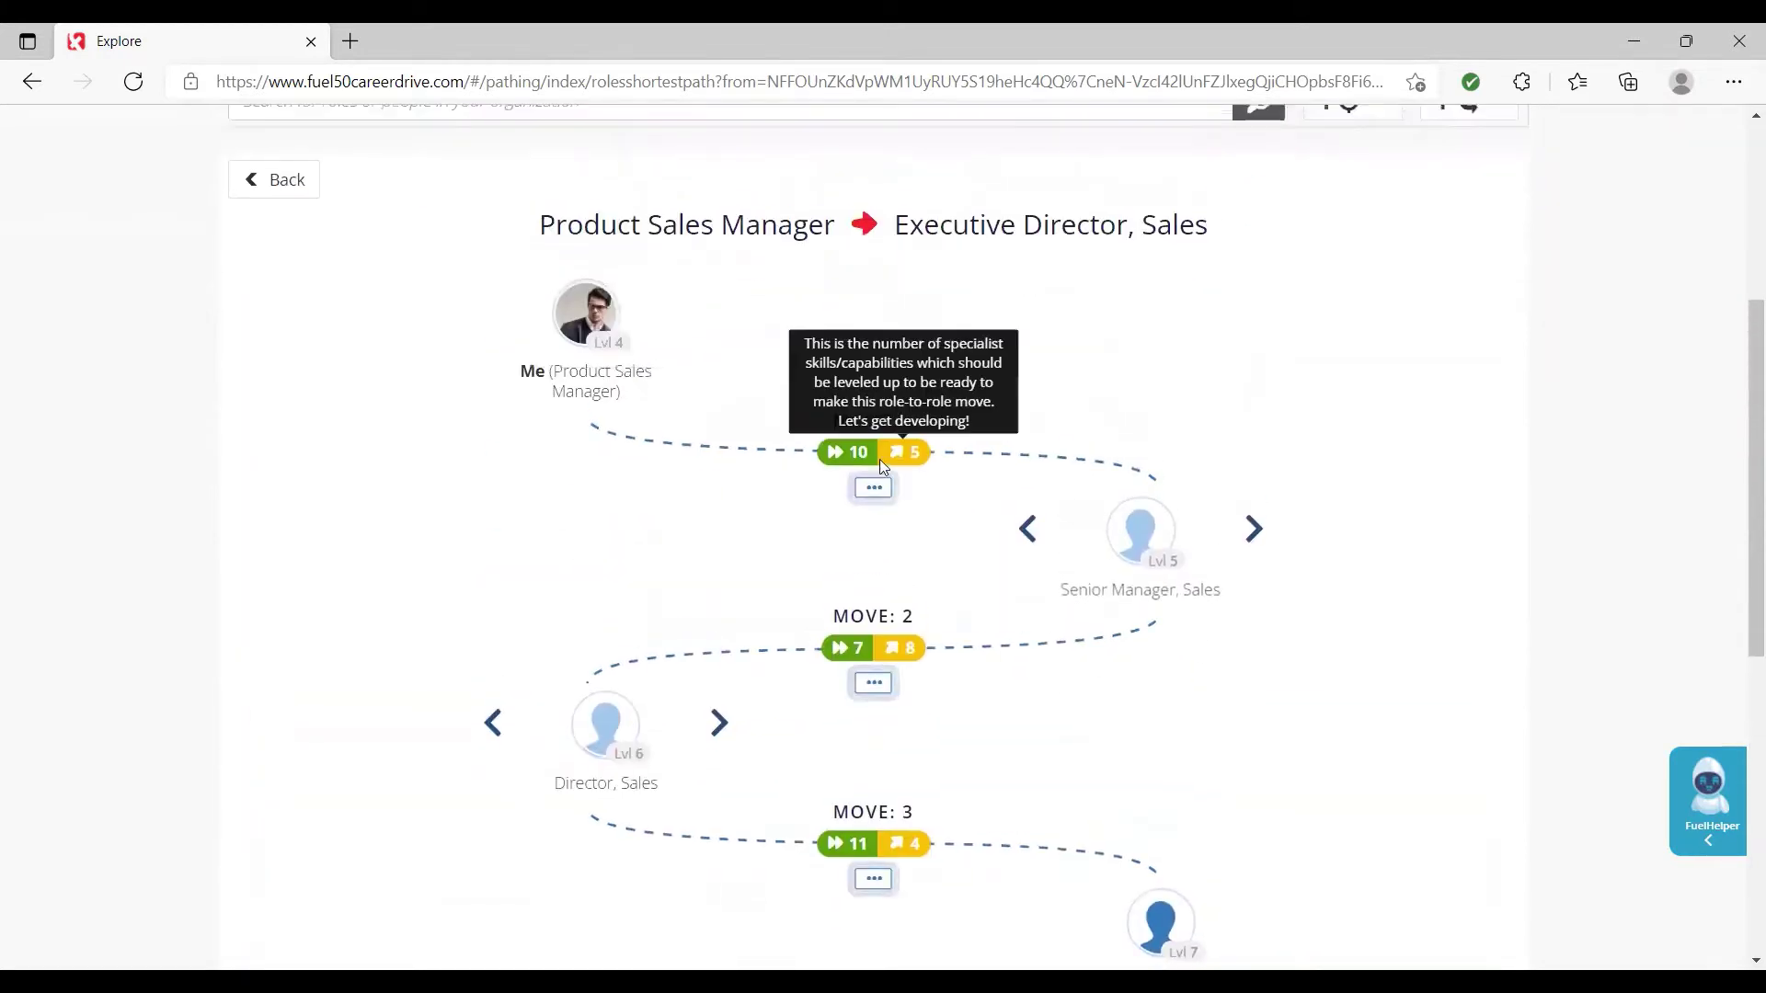
# - Examine the gap analysis for Move 1 to Senior Manager, Sales, including the full specialist skills list, and close it
pyautogui.click(881, 502)
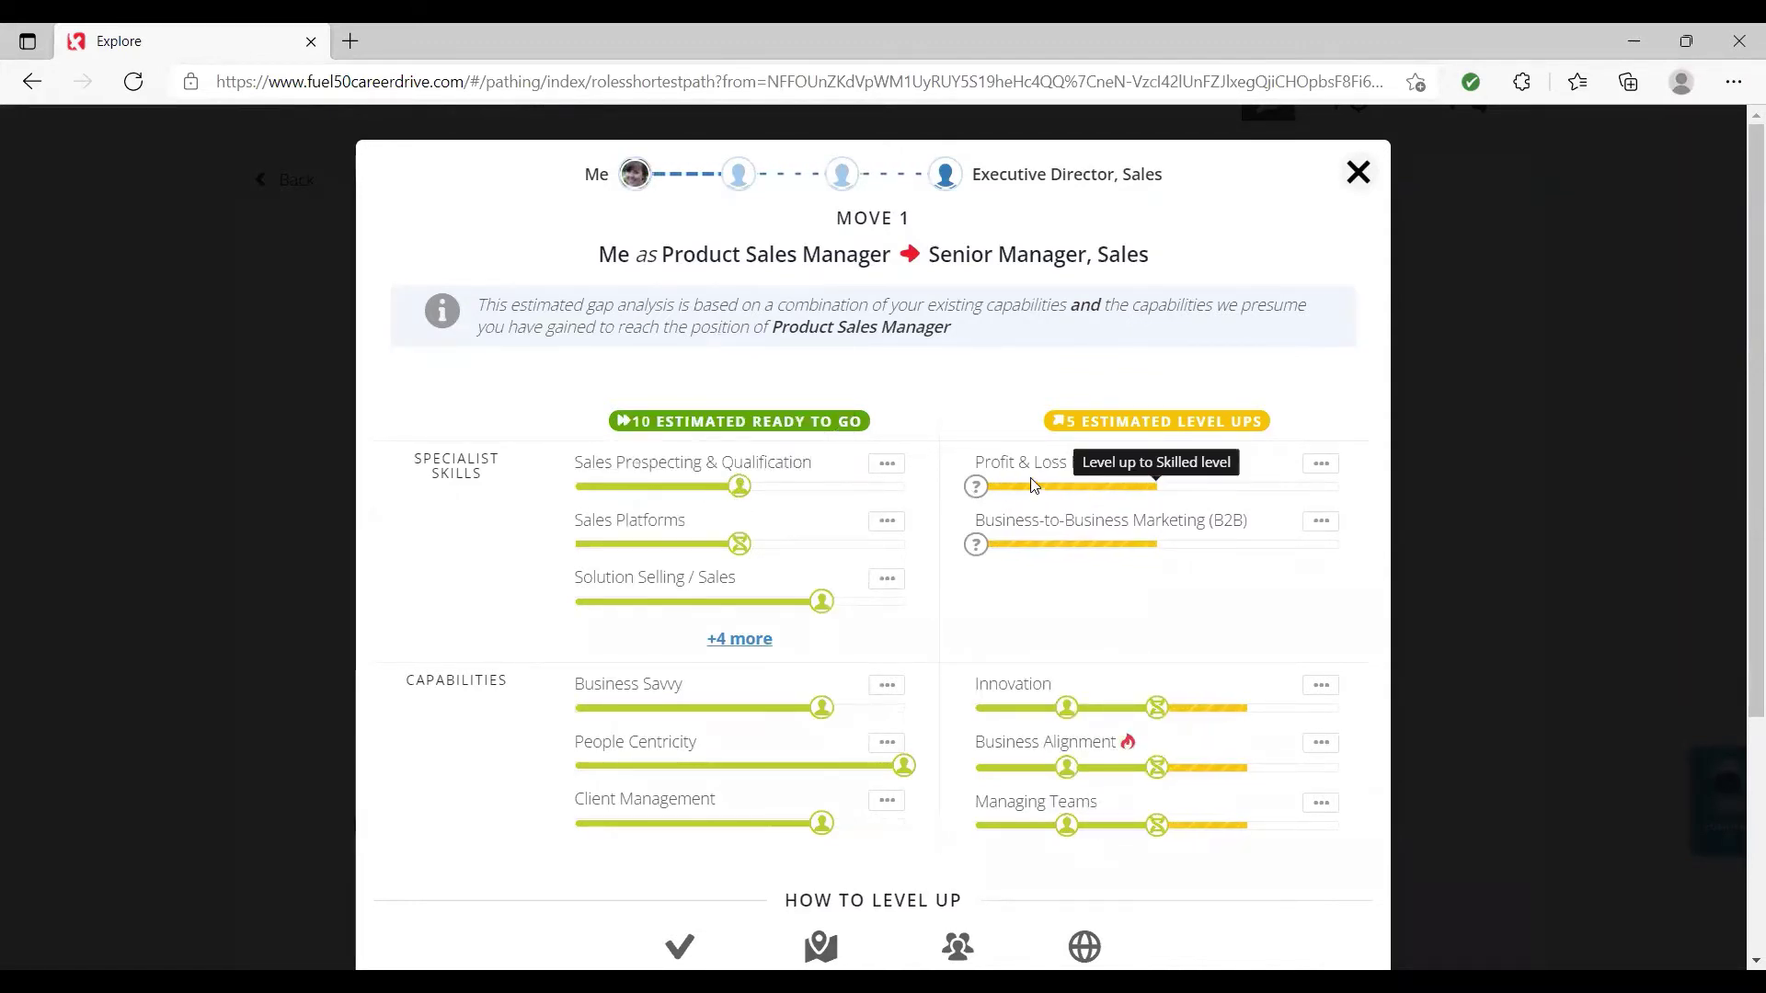
pyautogui.moveTo(752, 549)
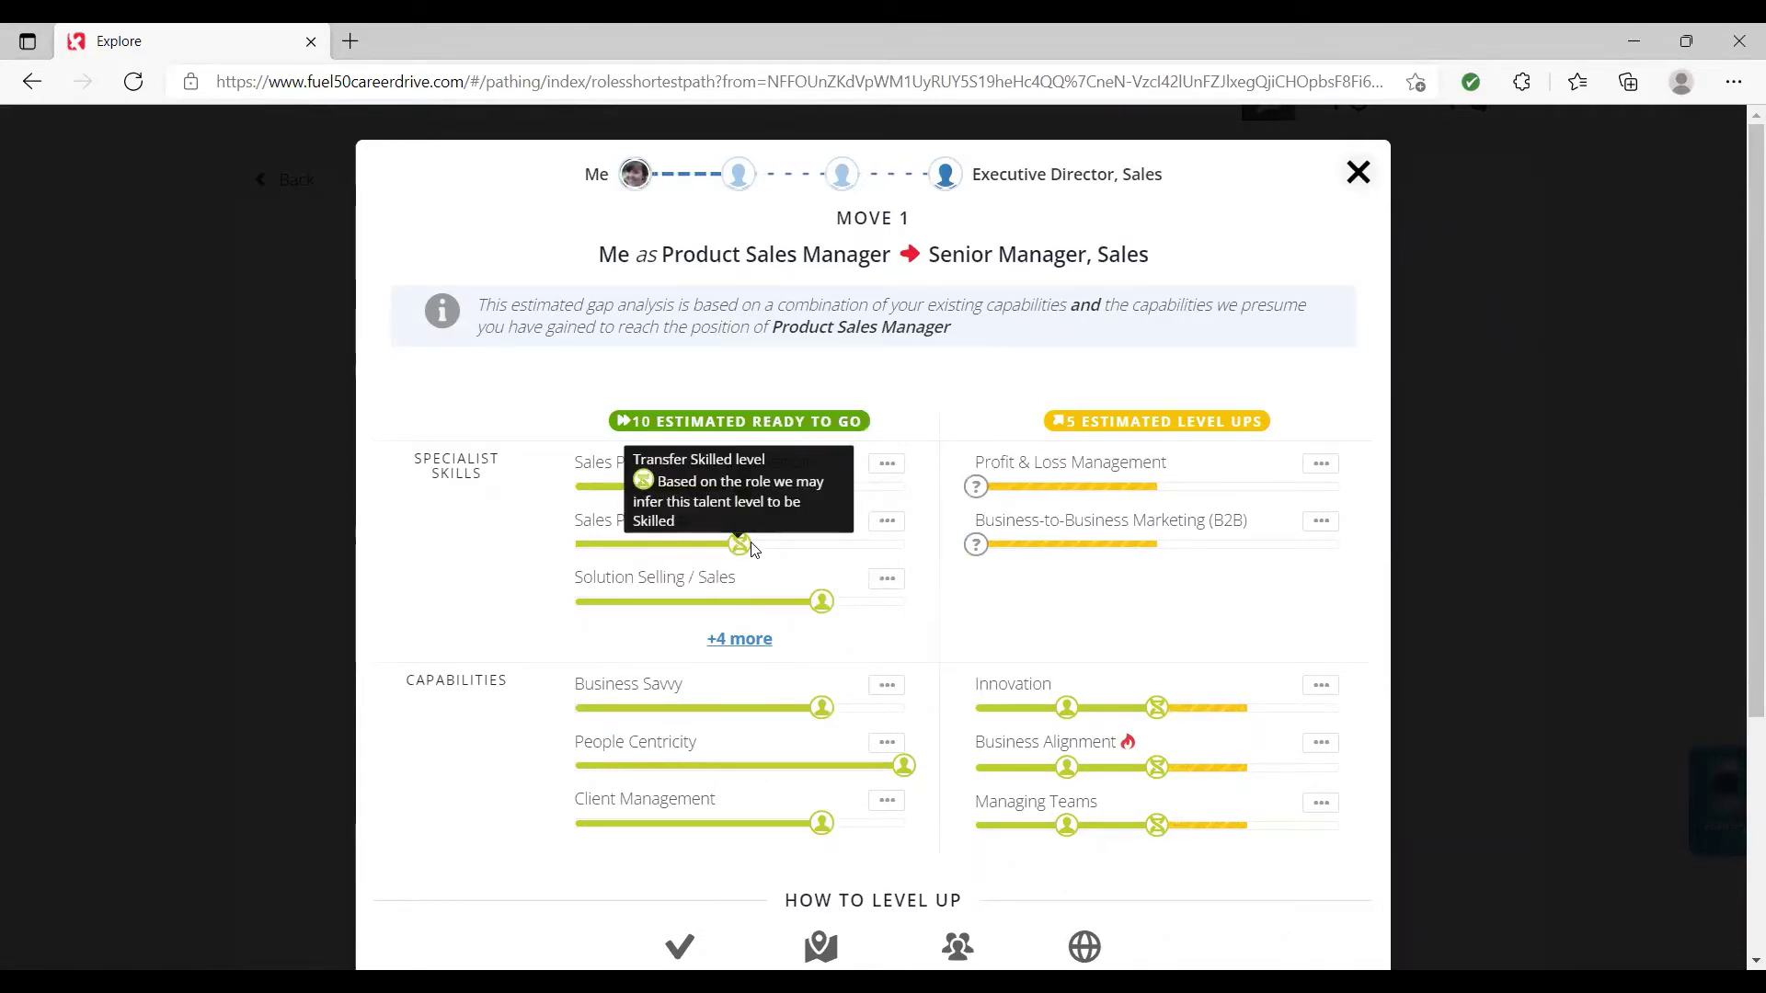
pyautogui.click(739, 640)
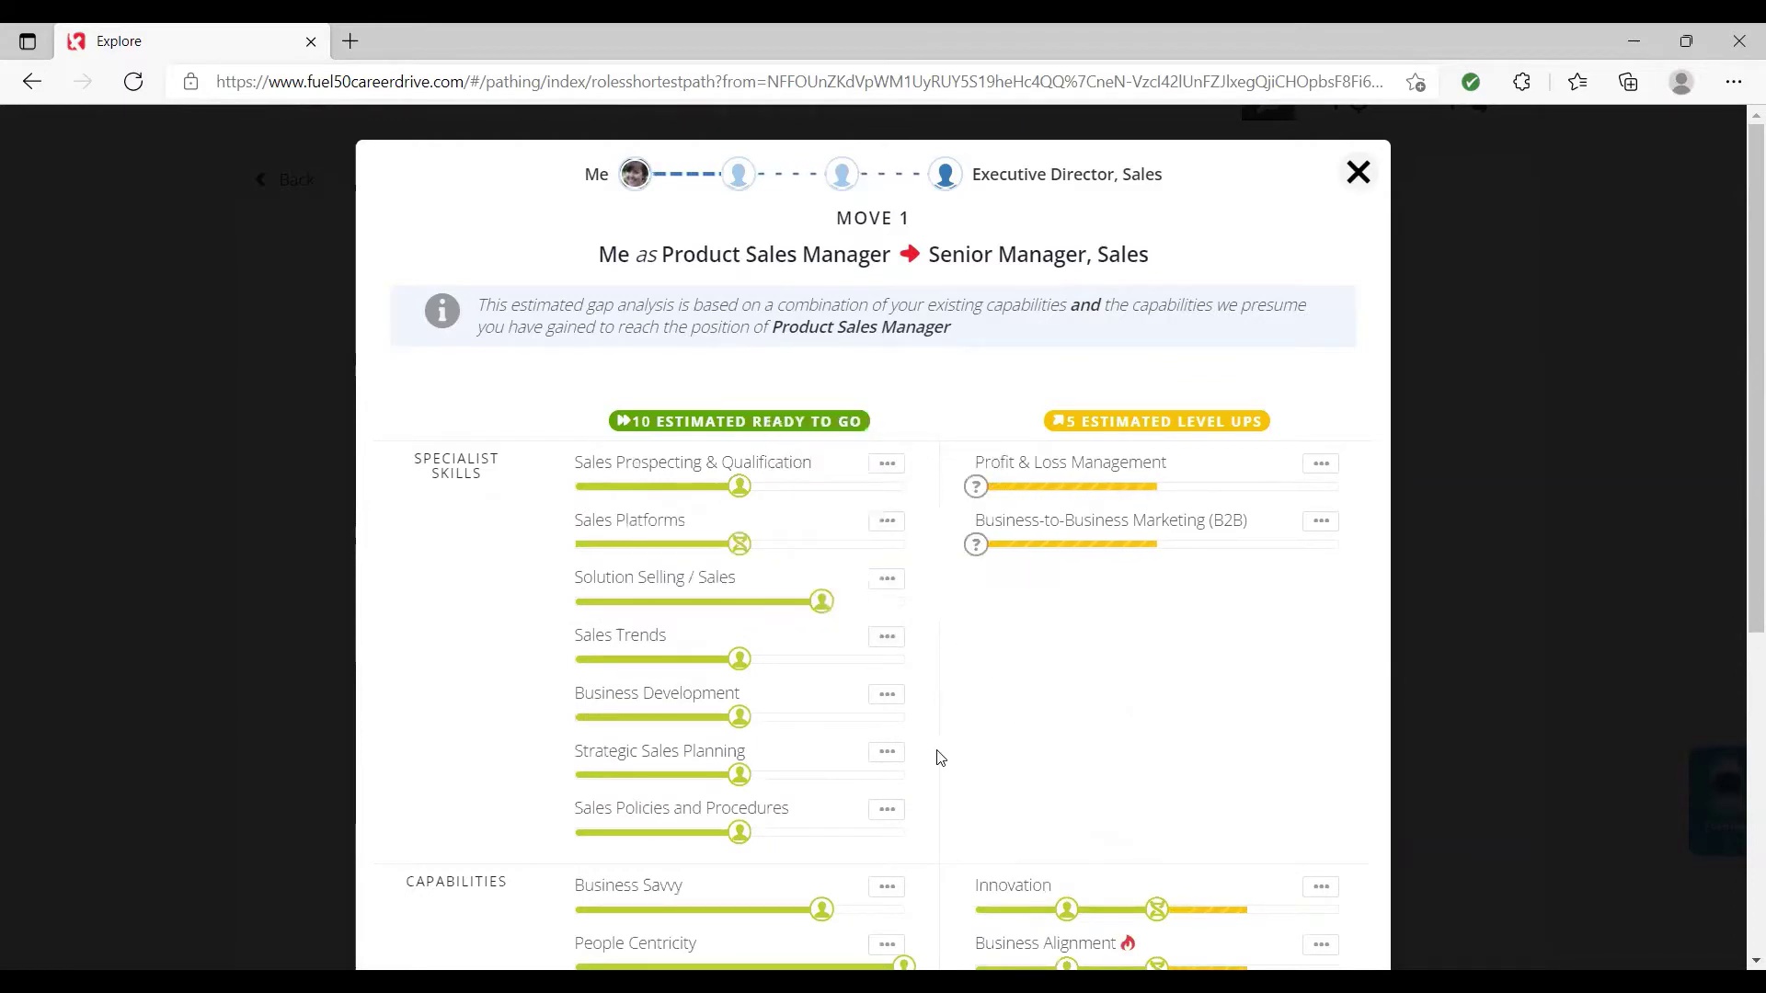
pyautogui.scroll(-3, 939, 758)
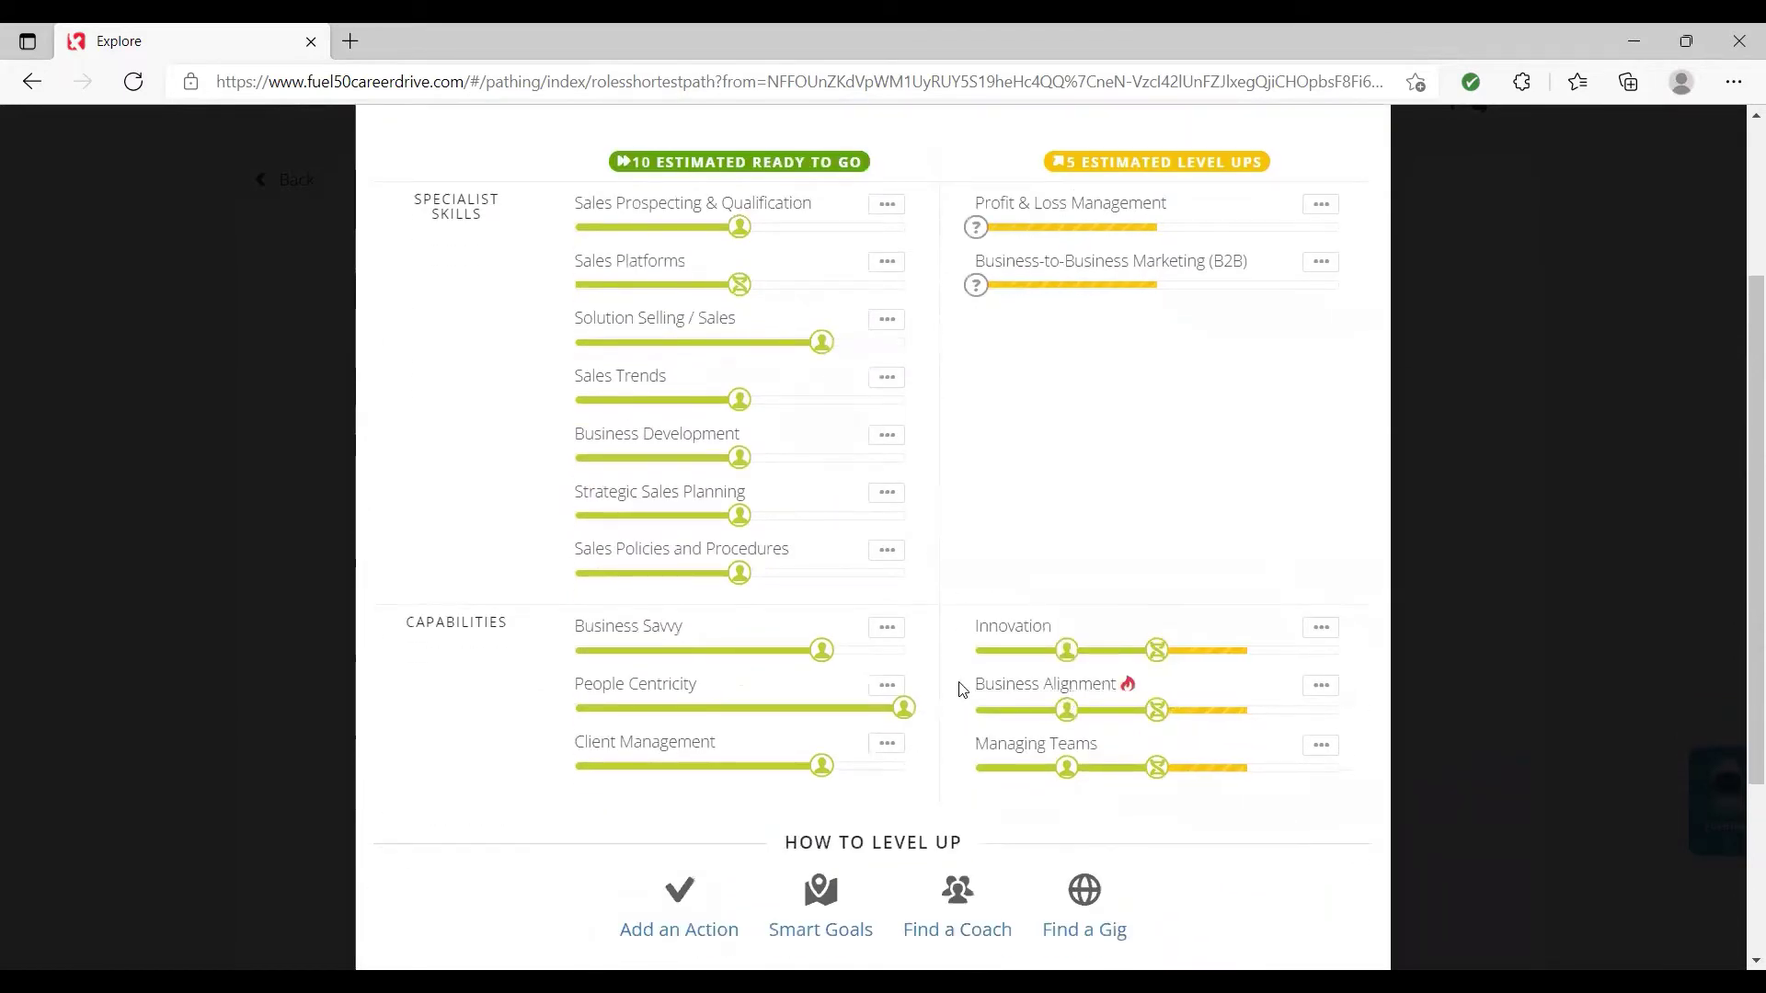
pyautogui.moveTo(1126, 686)
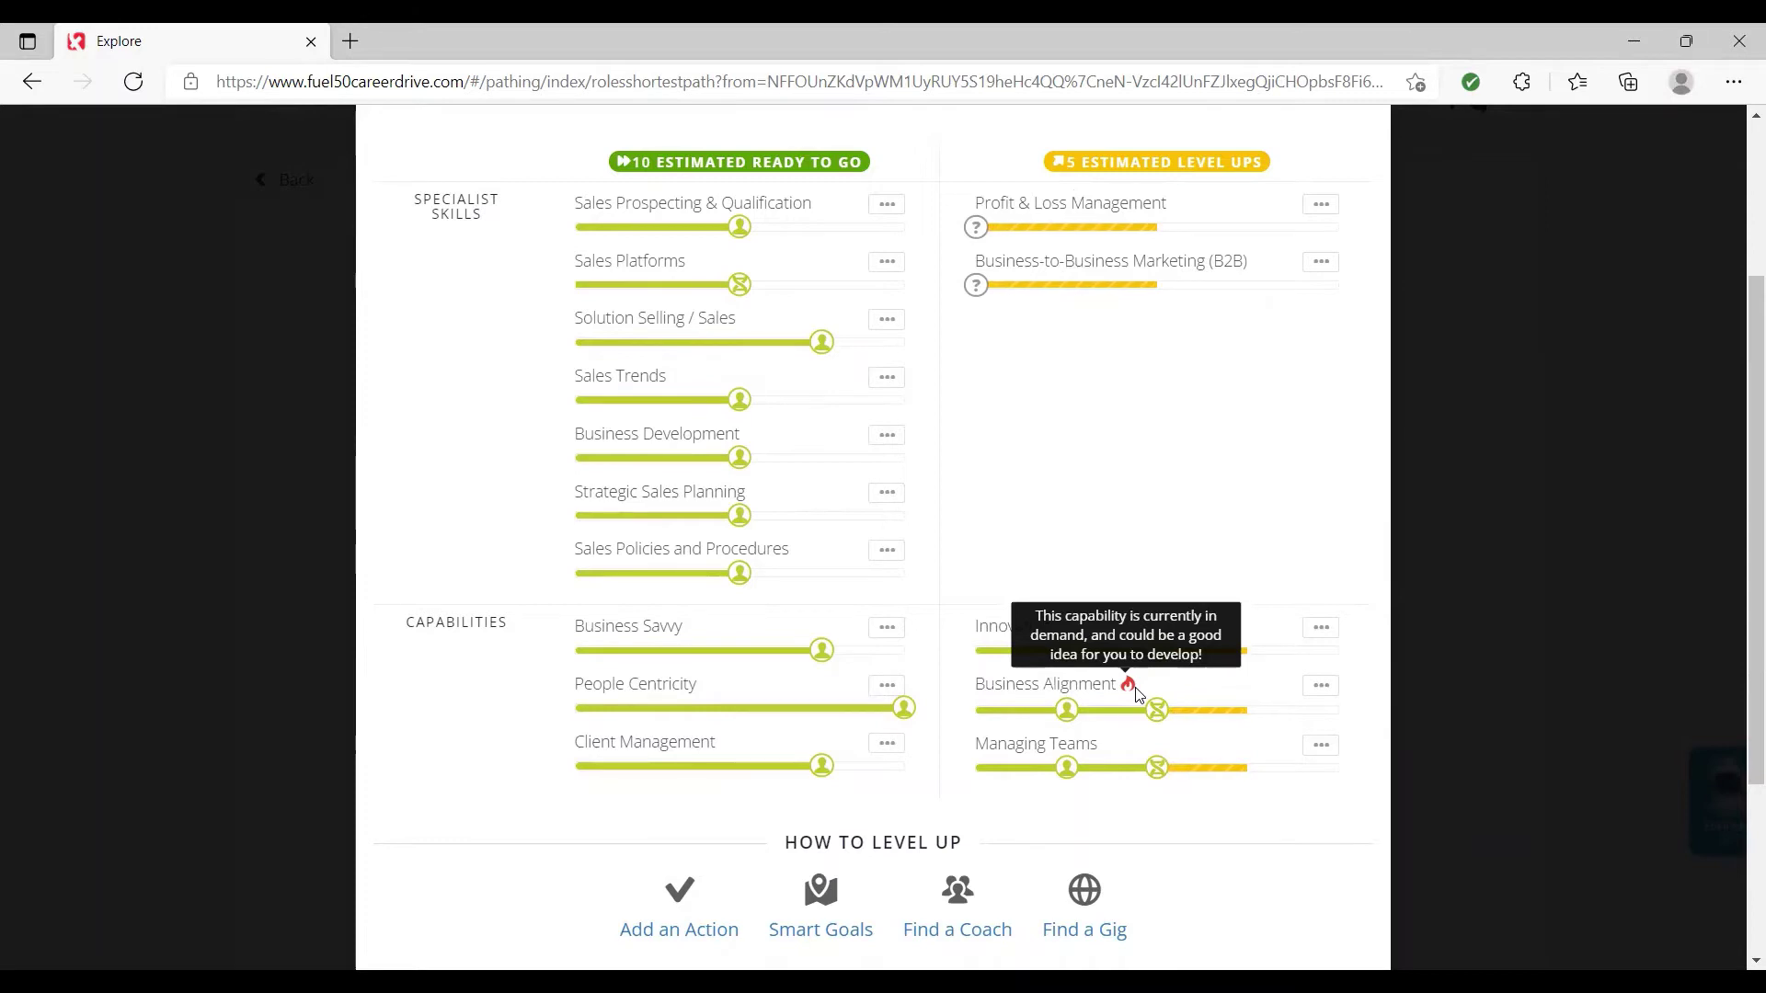
pyautogui.scroll(3, 1131, 685)
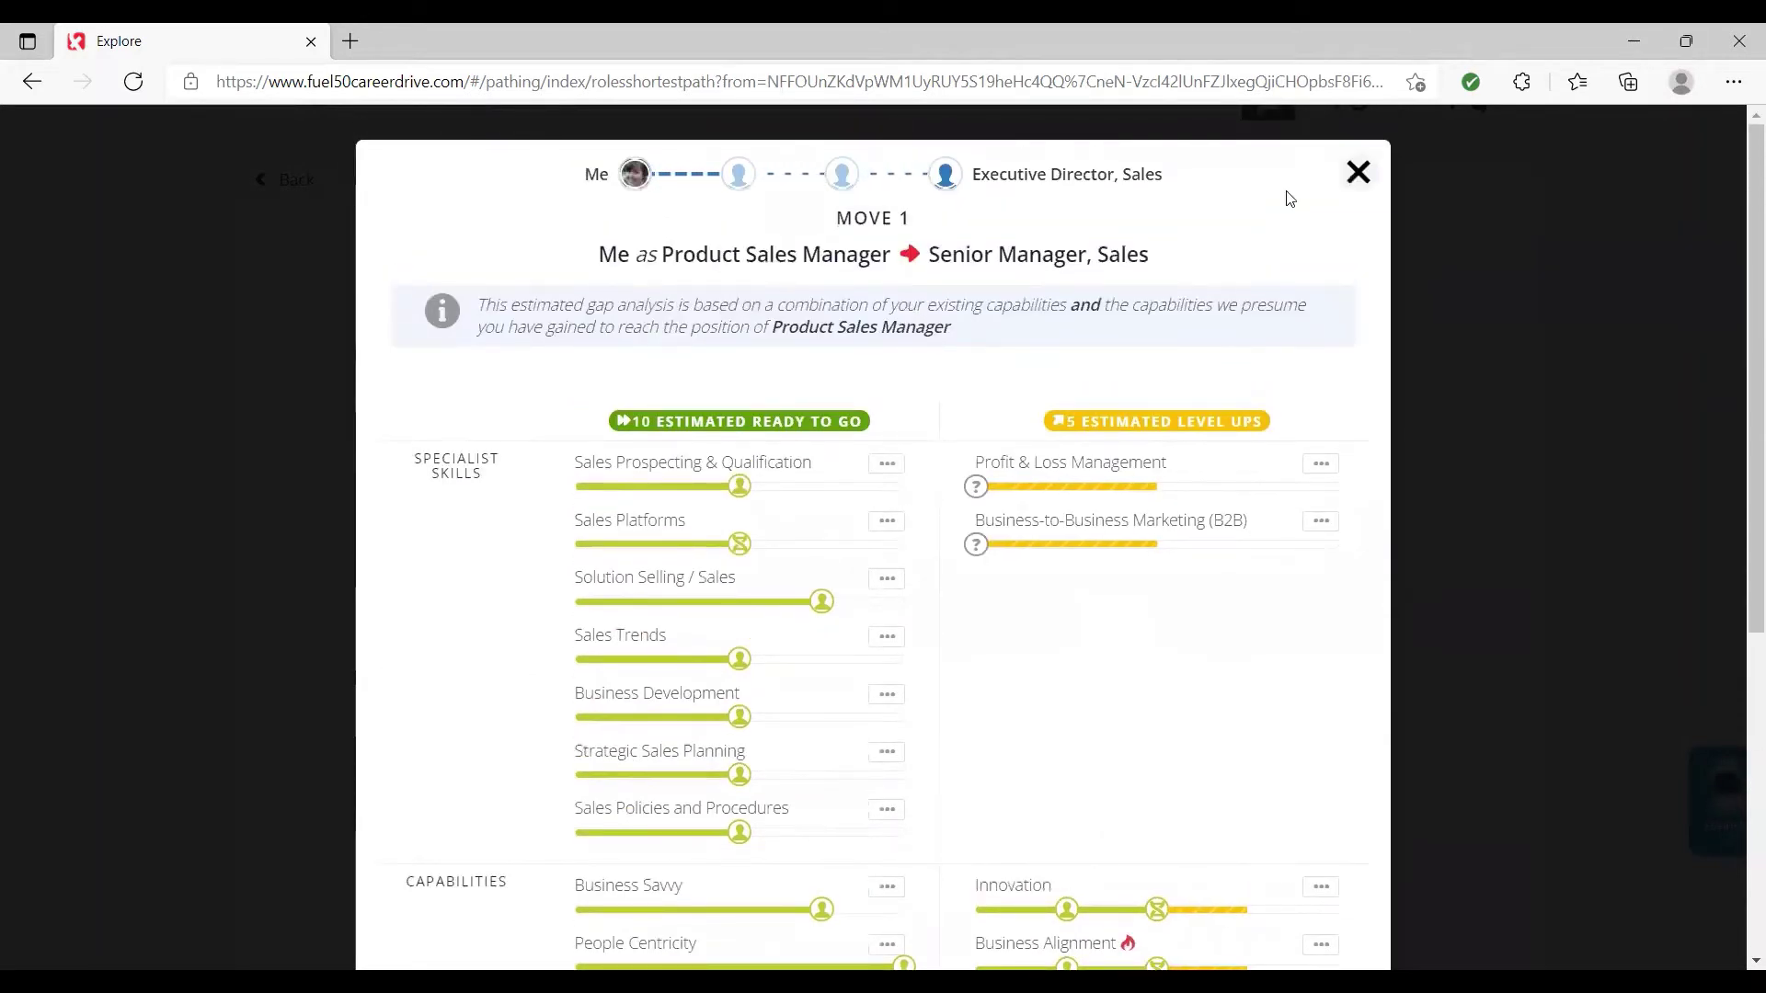
pyautogui.click(1356, 175)
# - Open the Our Organization view and inspect the role levels and the role match explanation for My Role
pyautogui.scroll(5, 910, 373)
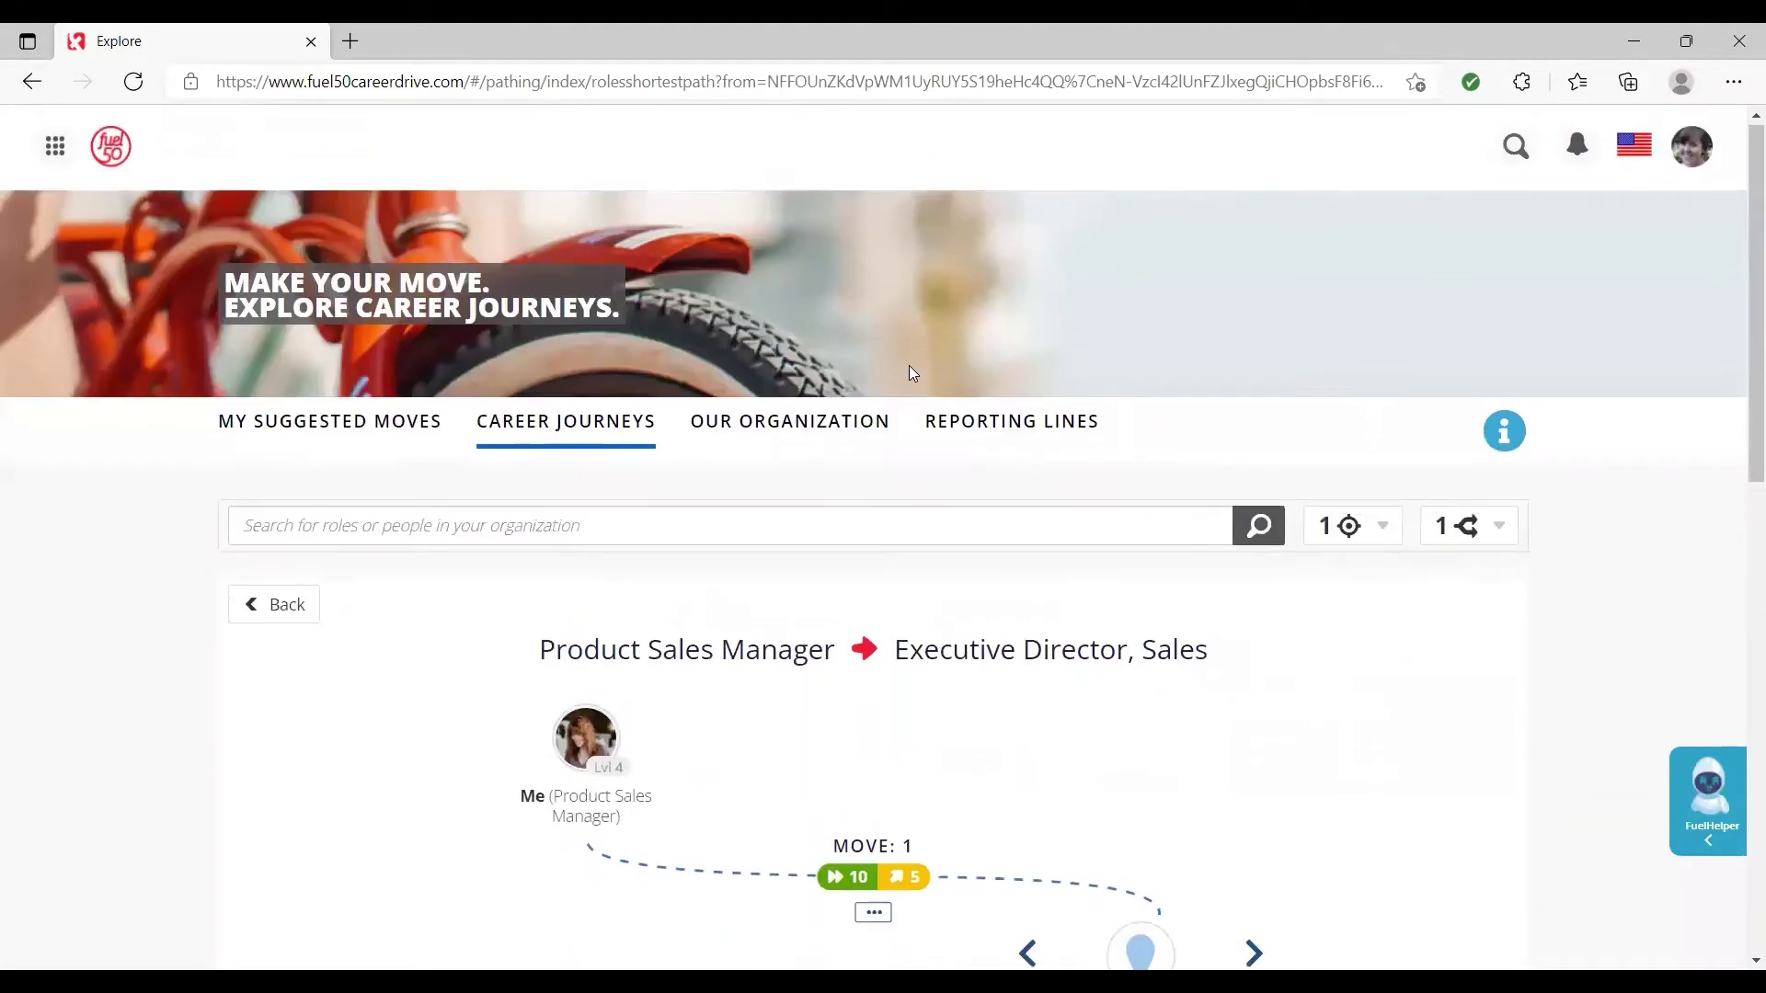
pyautogui.click(798, 425)
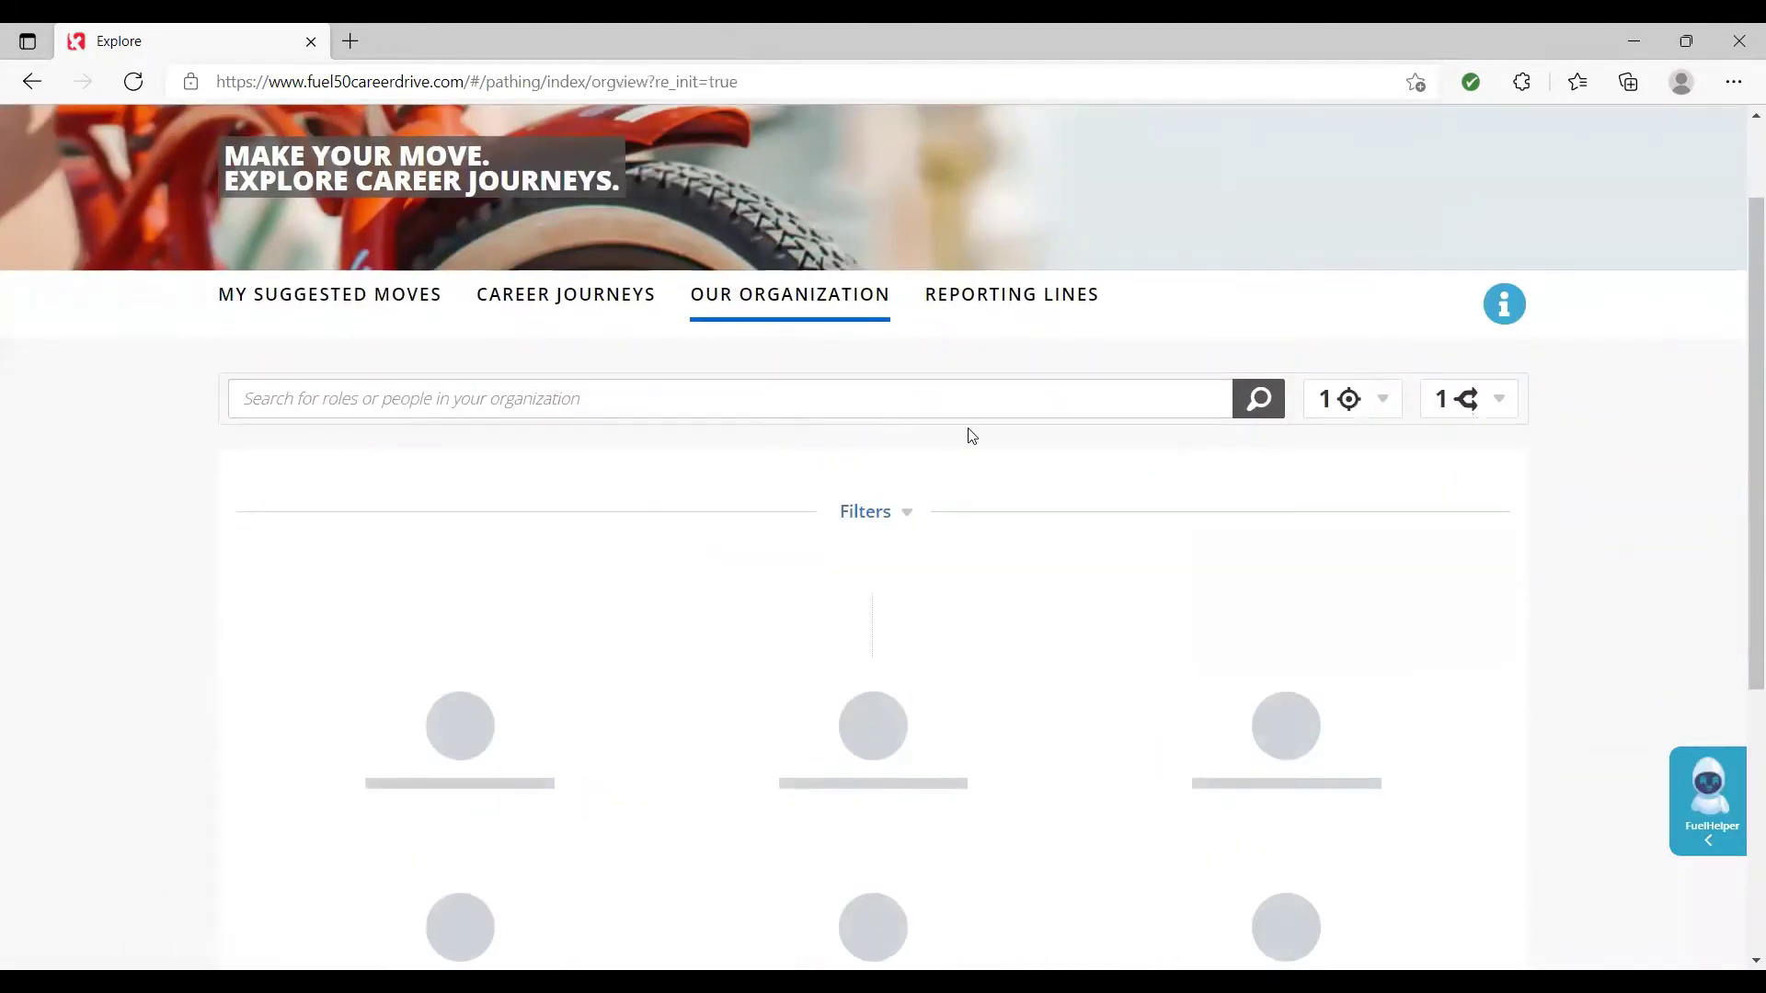
pyautogui.scroll(-6, 967, 432)
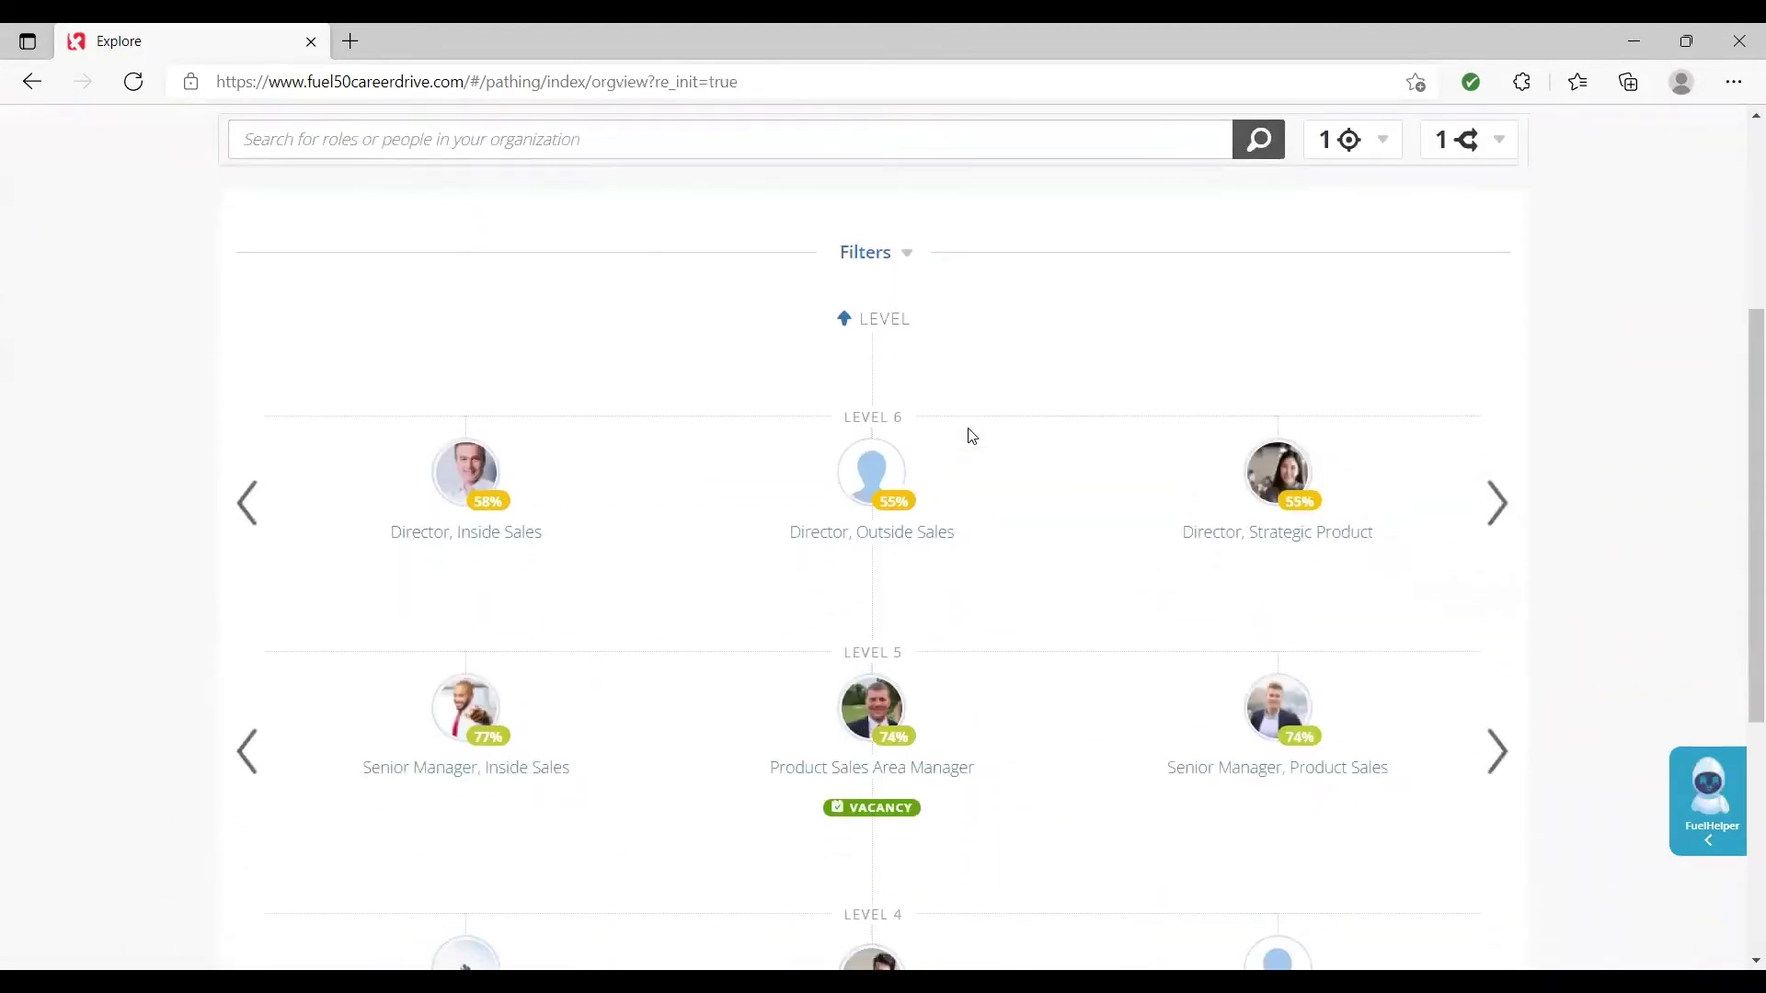
pyautogui.scroll(-3, 957, 392)
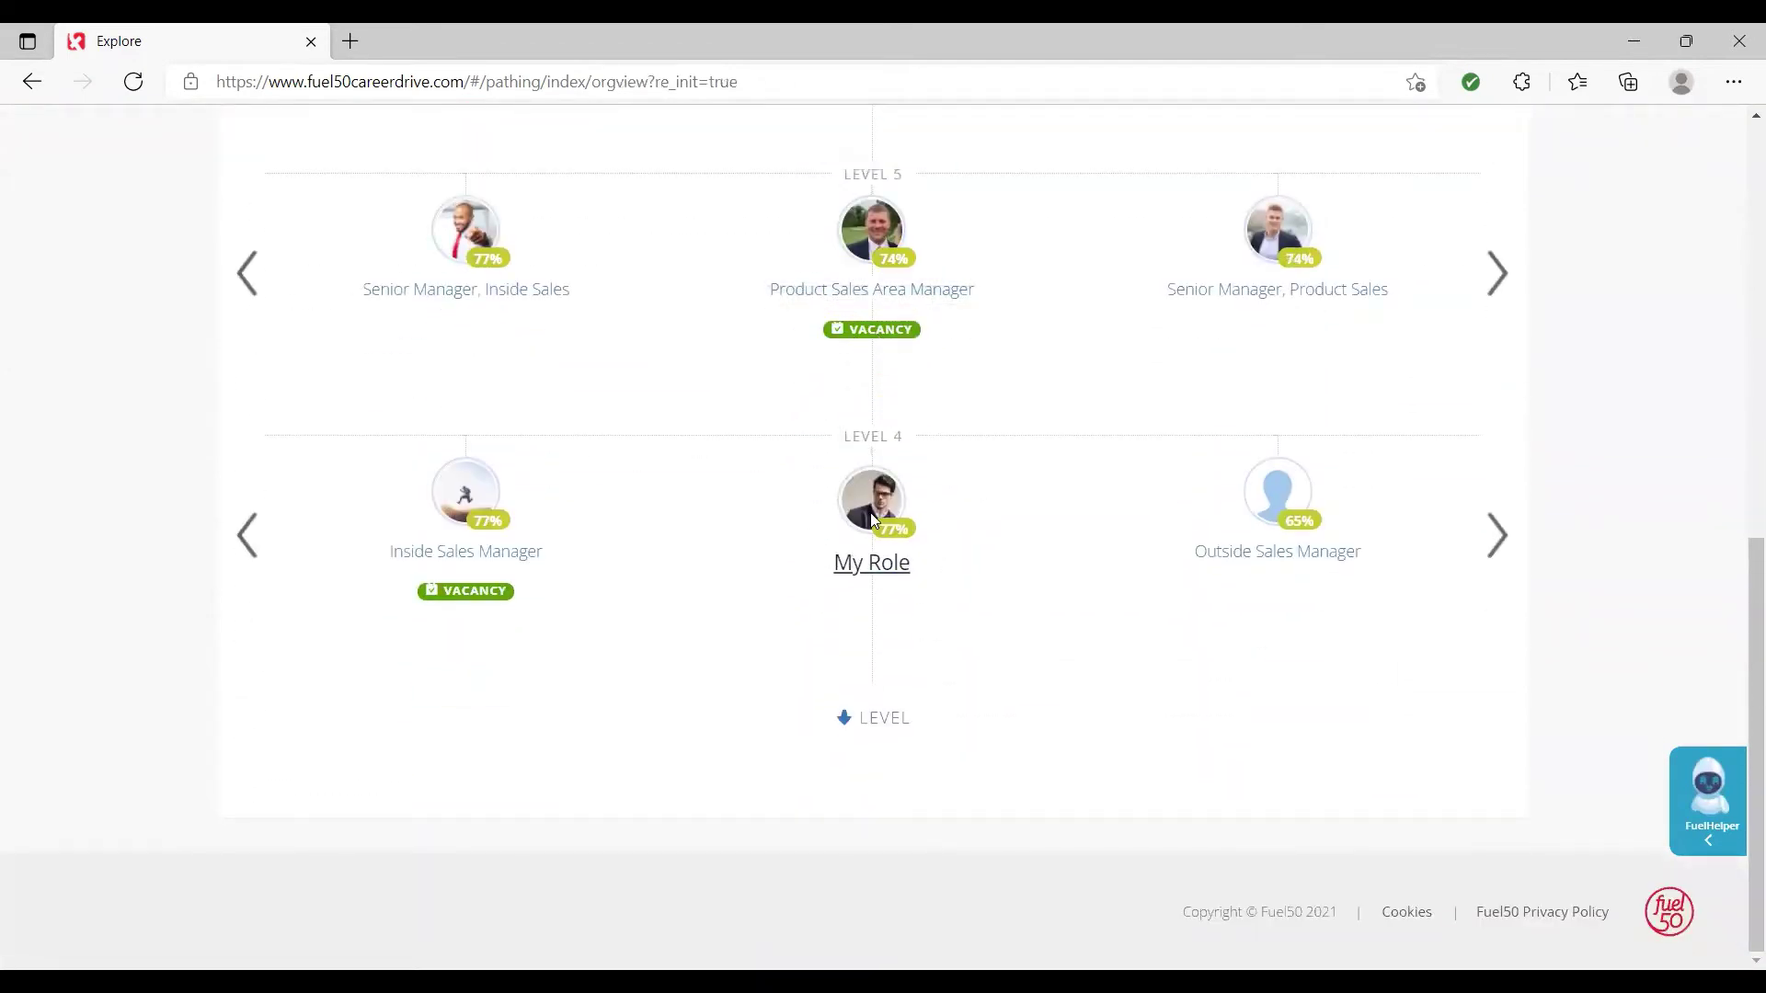
pyautogui.moveTo(873, 520)
pyautogui.scroll(3, 646, 689)
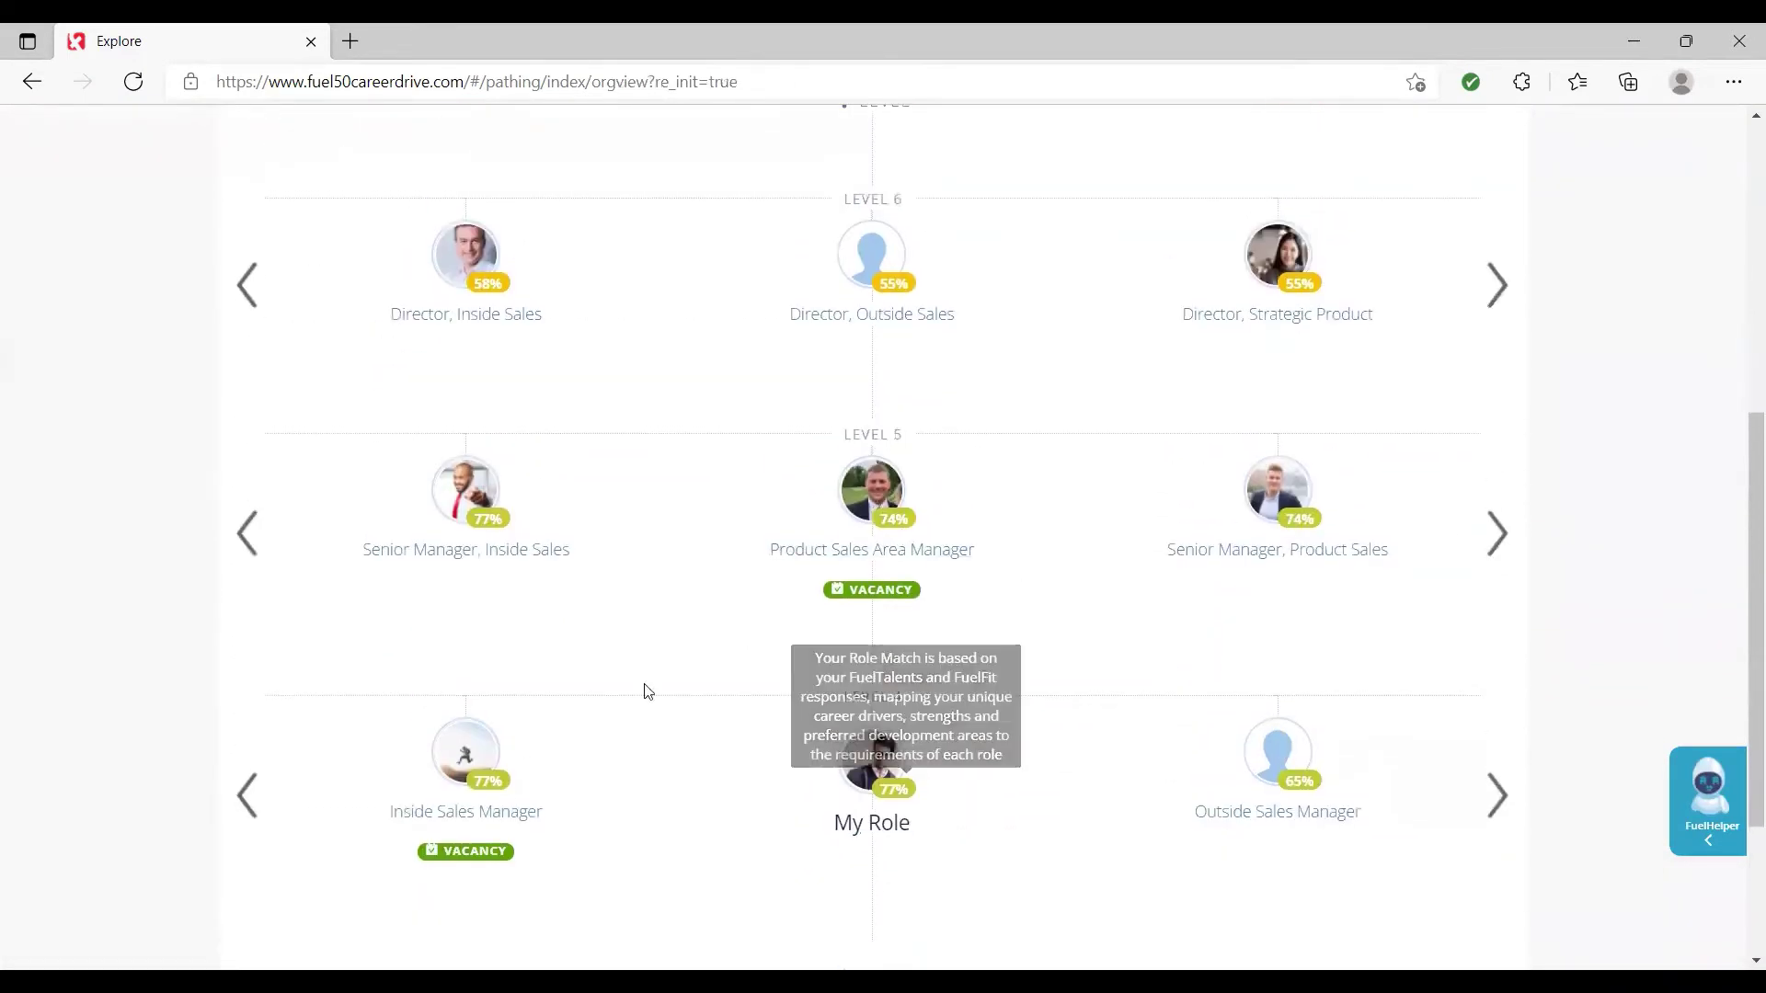
# - Browse further roles at Level 4, Level 5 and Level 6 of the organization view
pyautogui.click(1496, 807)
pyautogui.click(1495, 811)
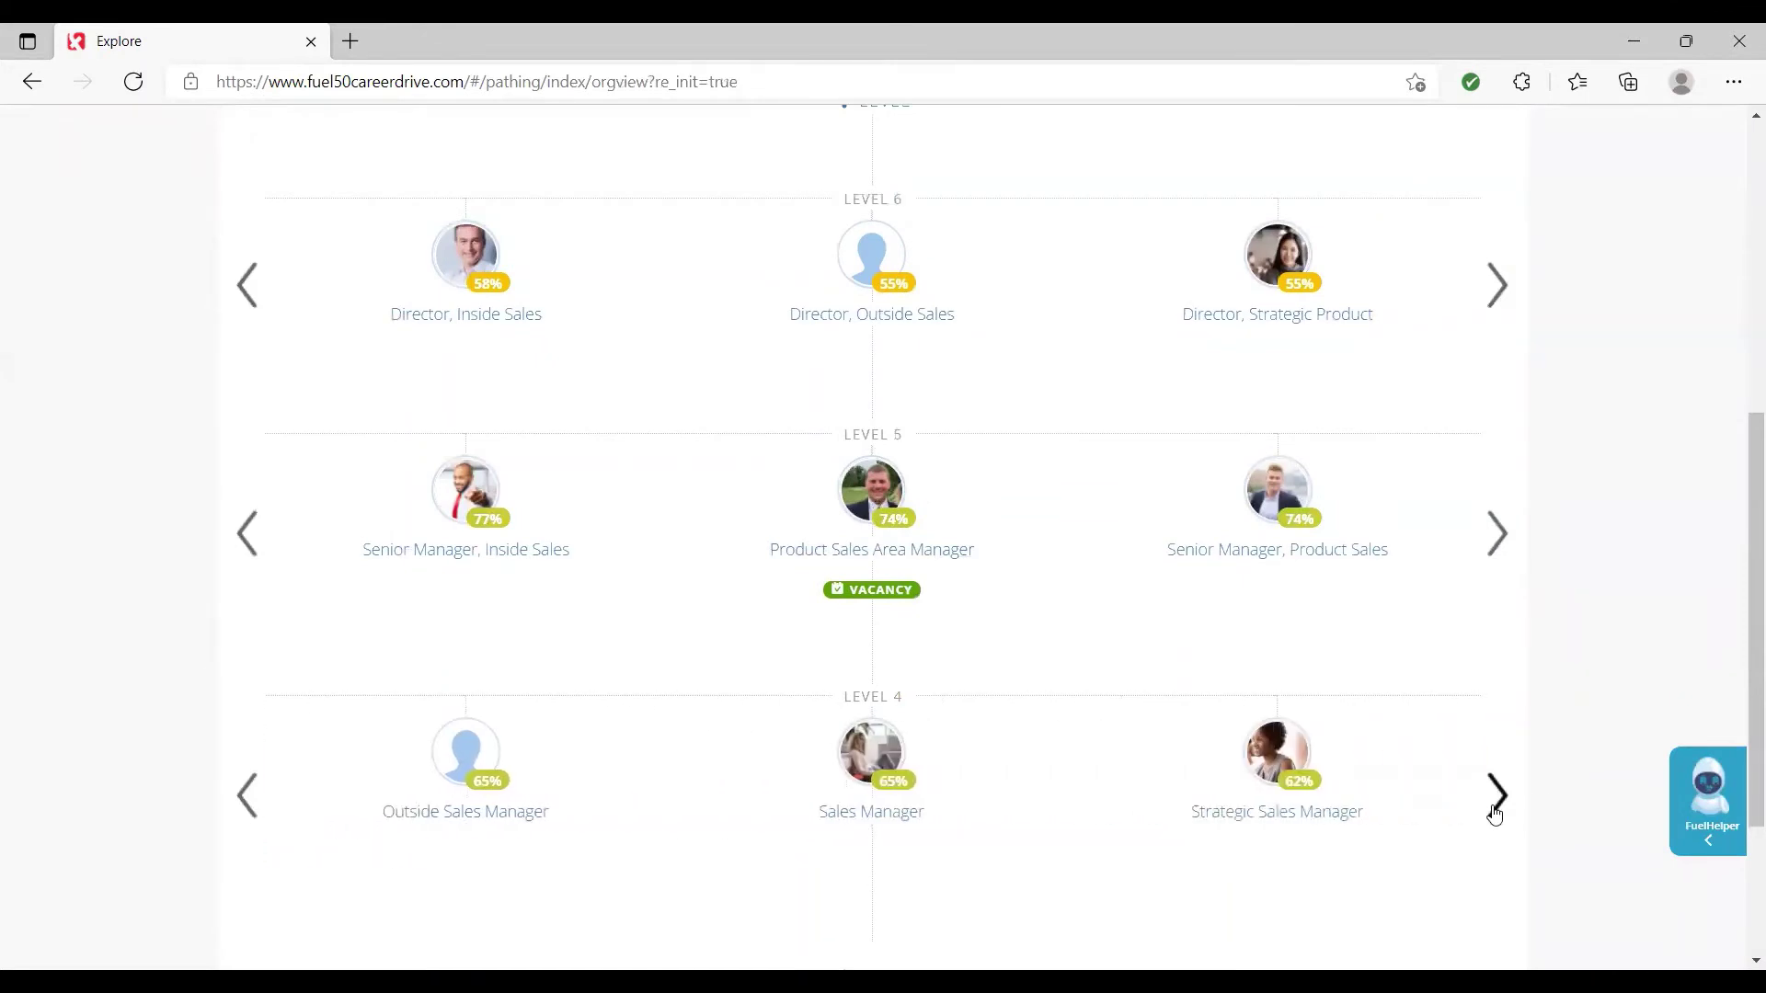
pyautogui.click(1496, 809)
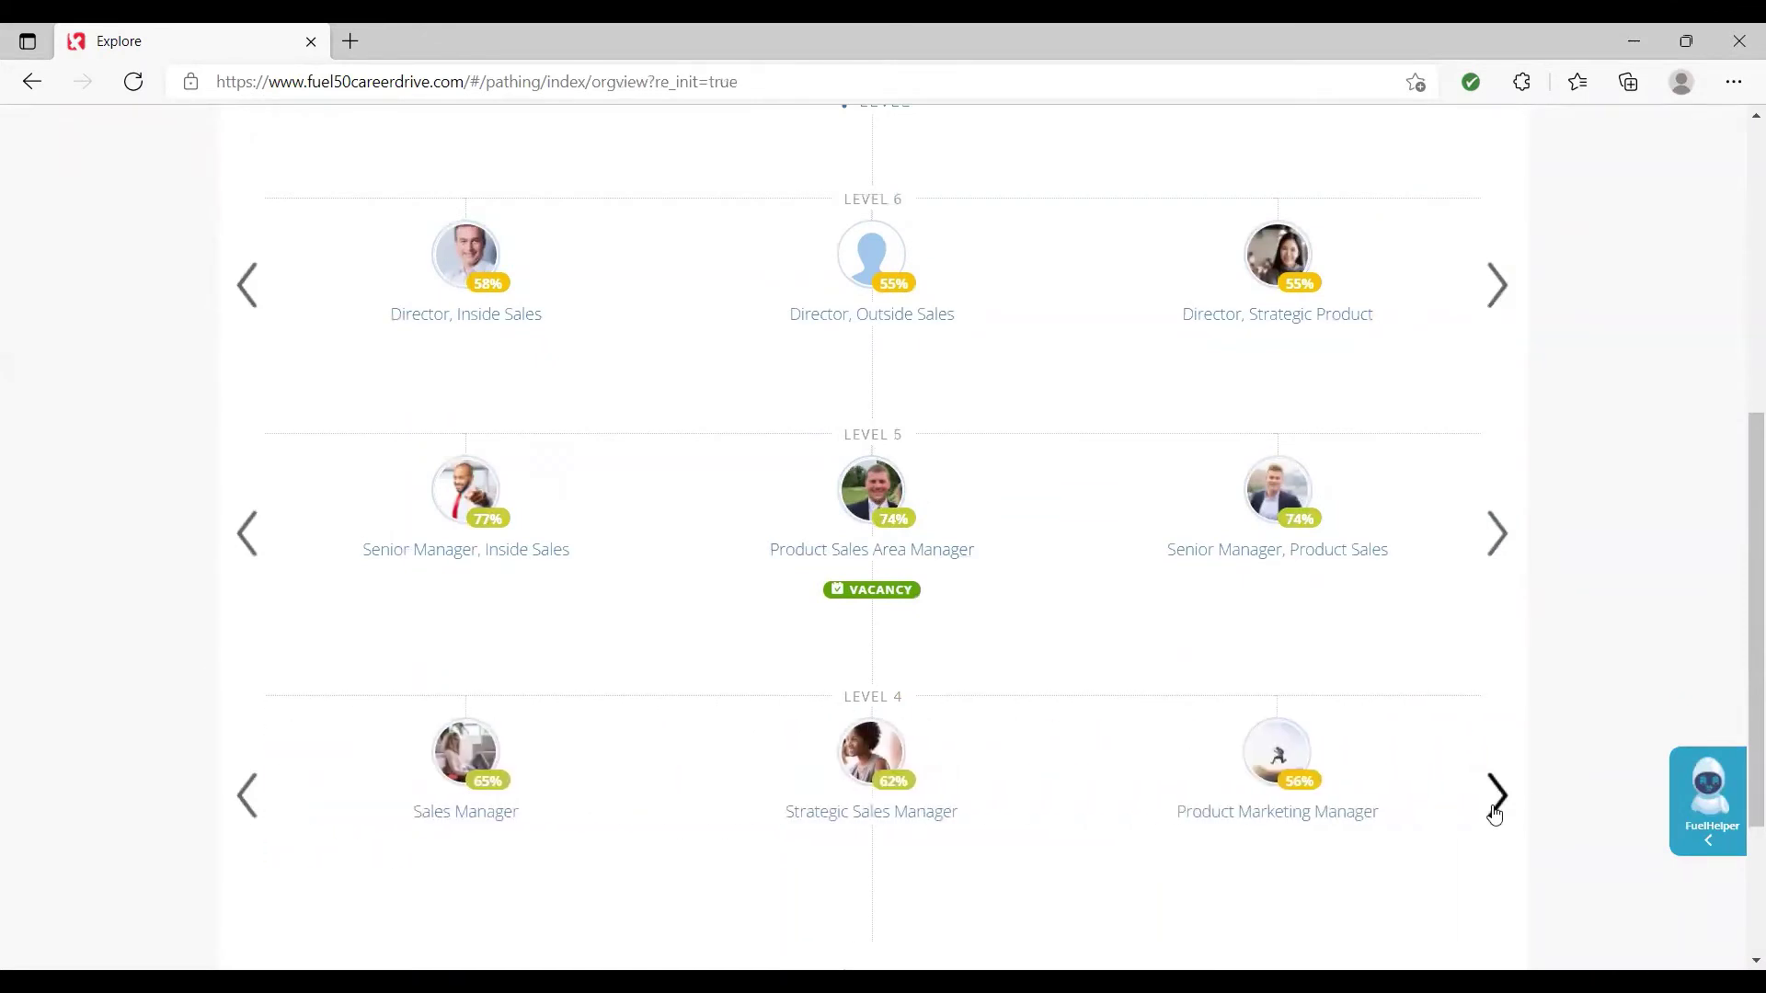
pyautogui.click(1491, 553)
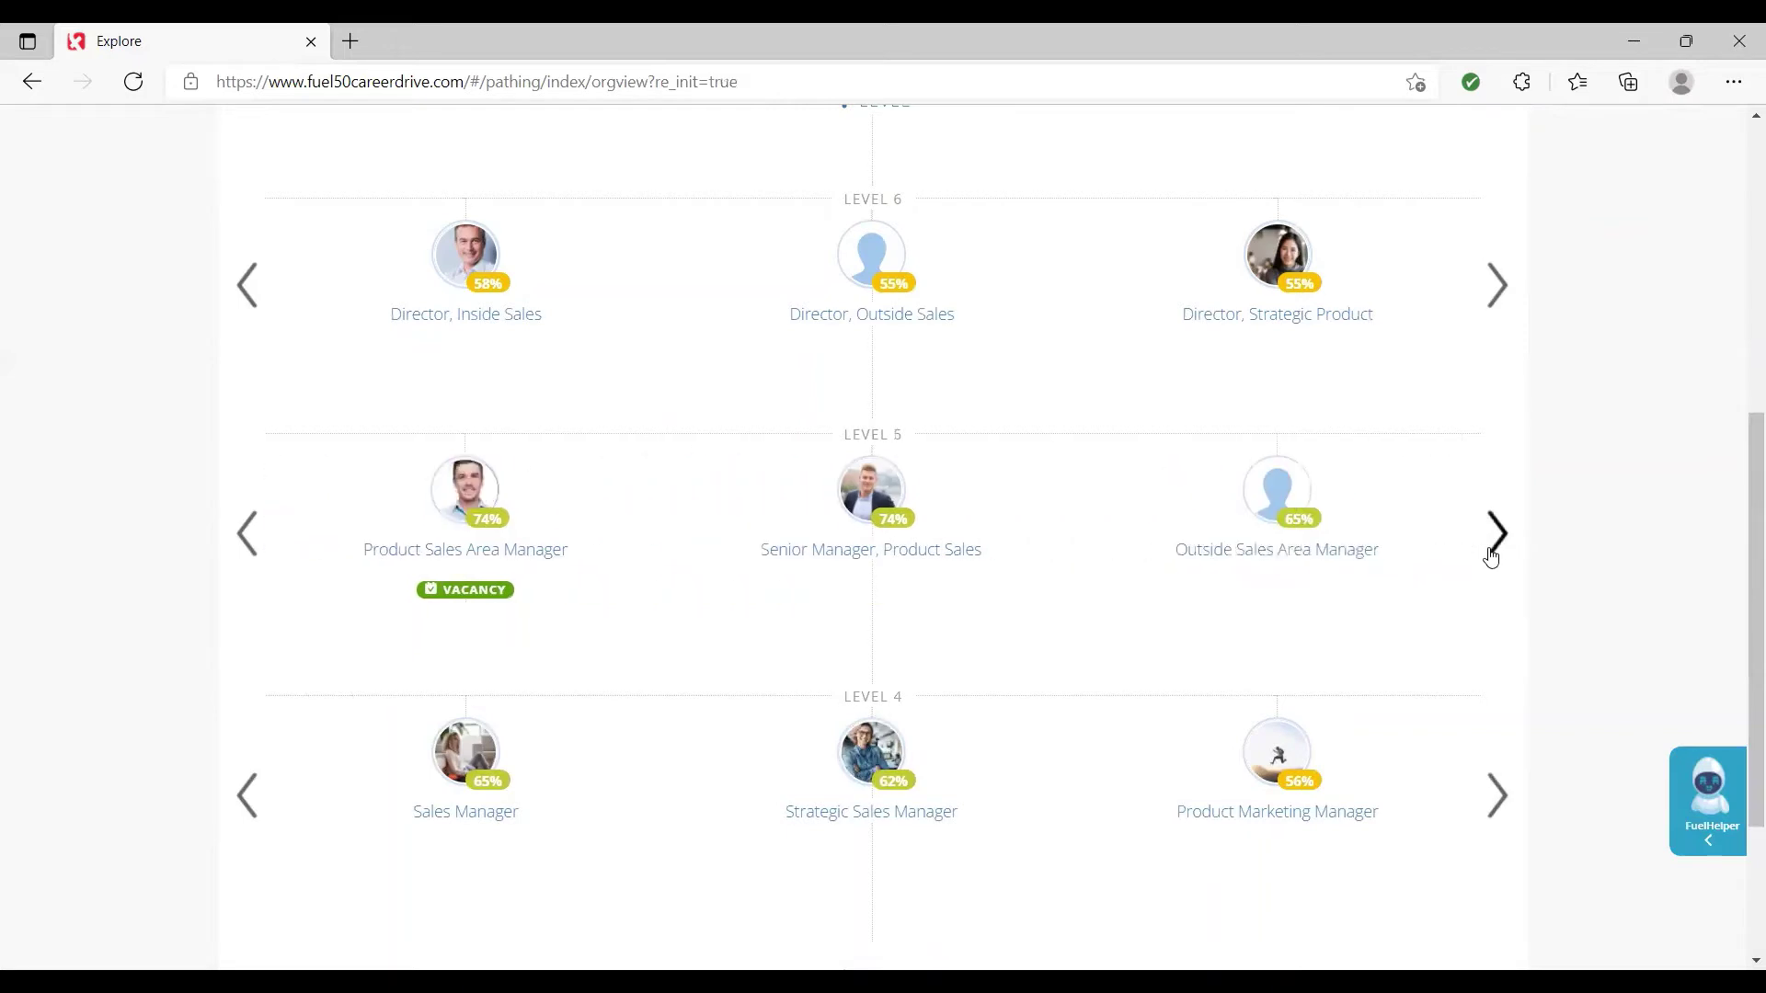
pyautogui.click(1491, 556)
pyautogui.scroll(5, 1490, 555)
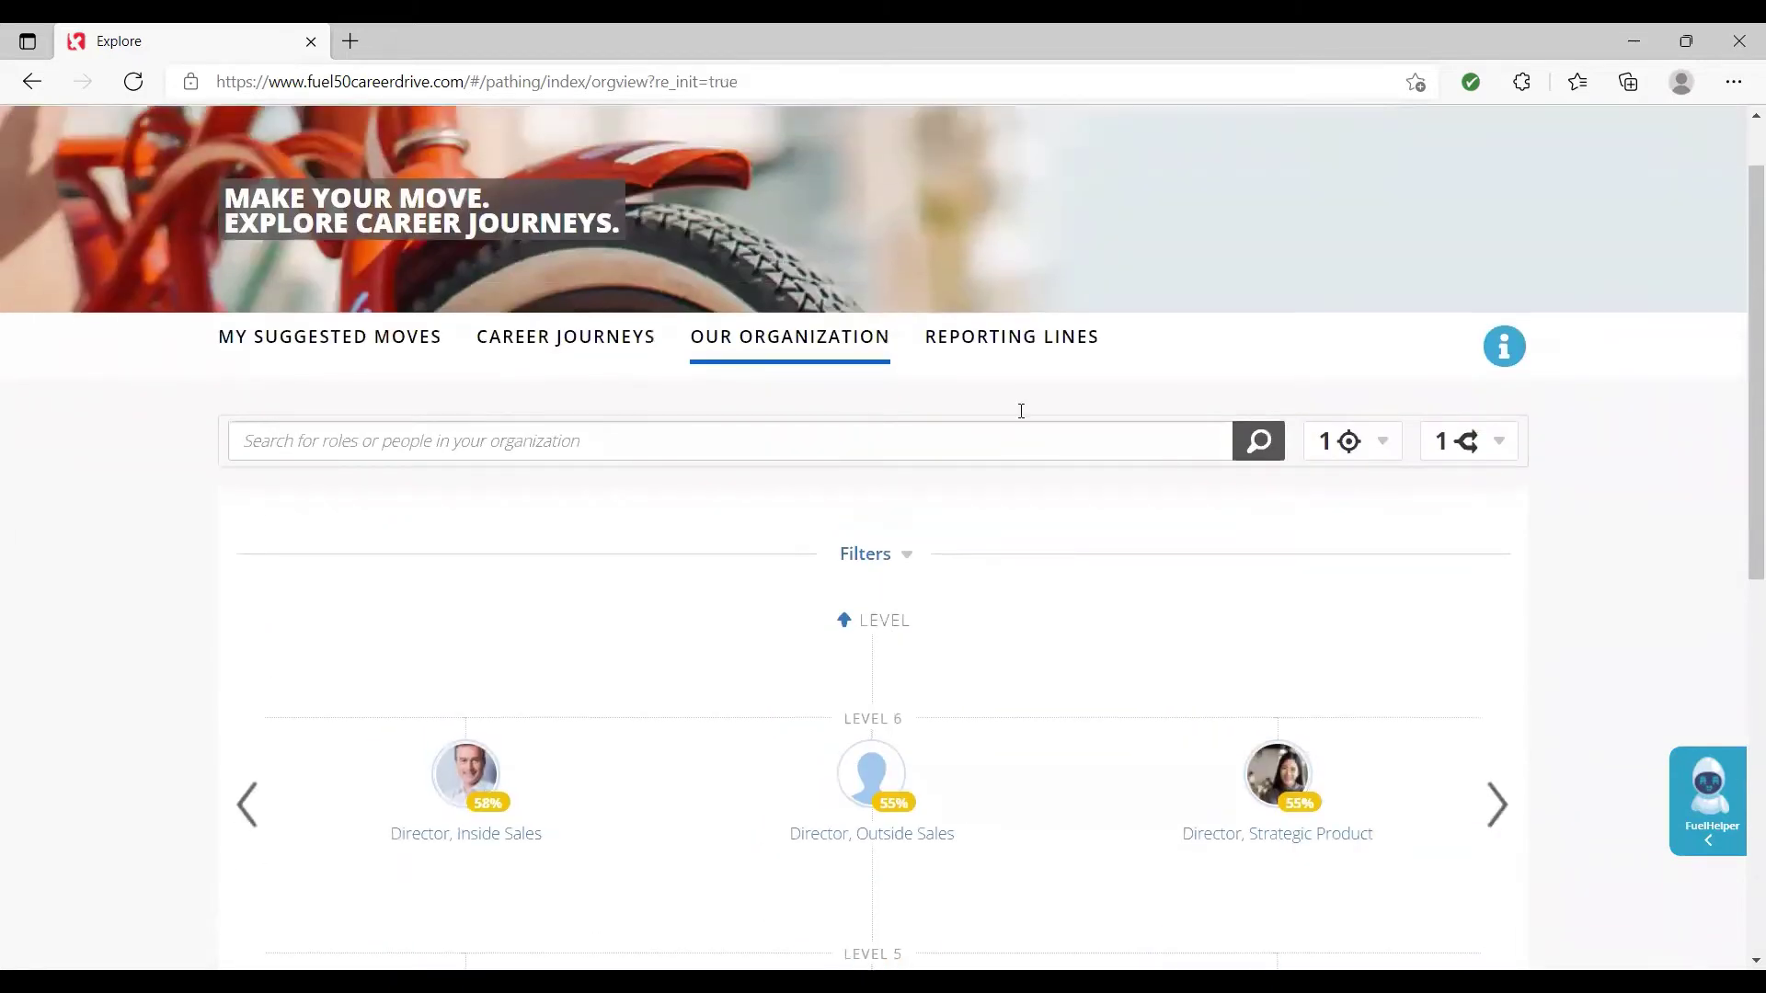
pyautogui.click(1495, 806)
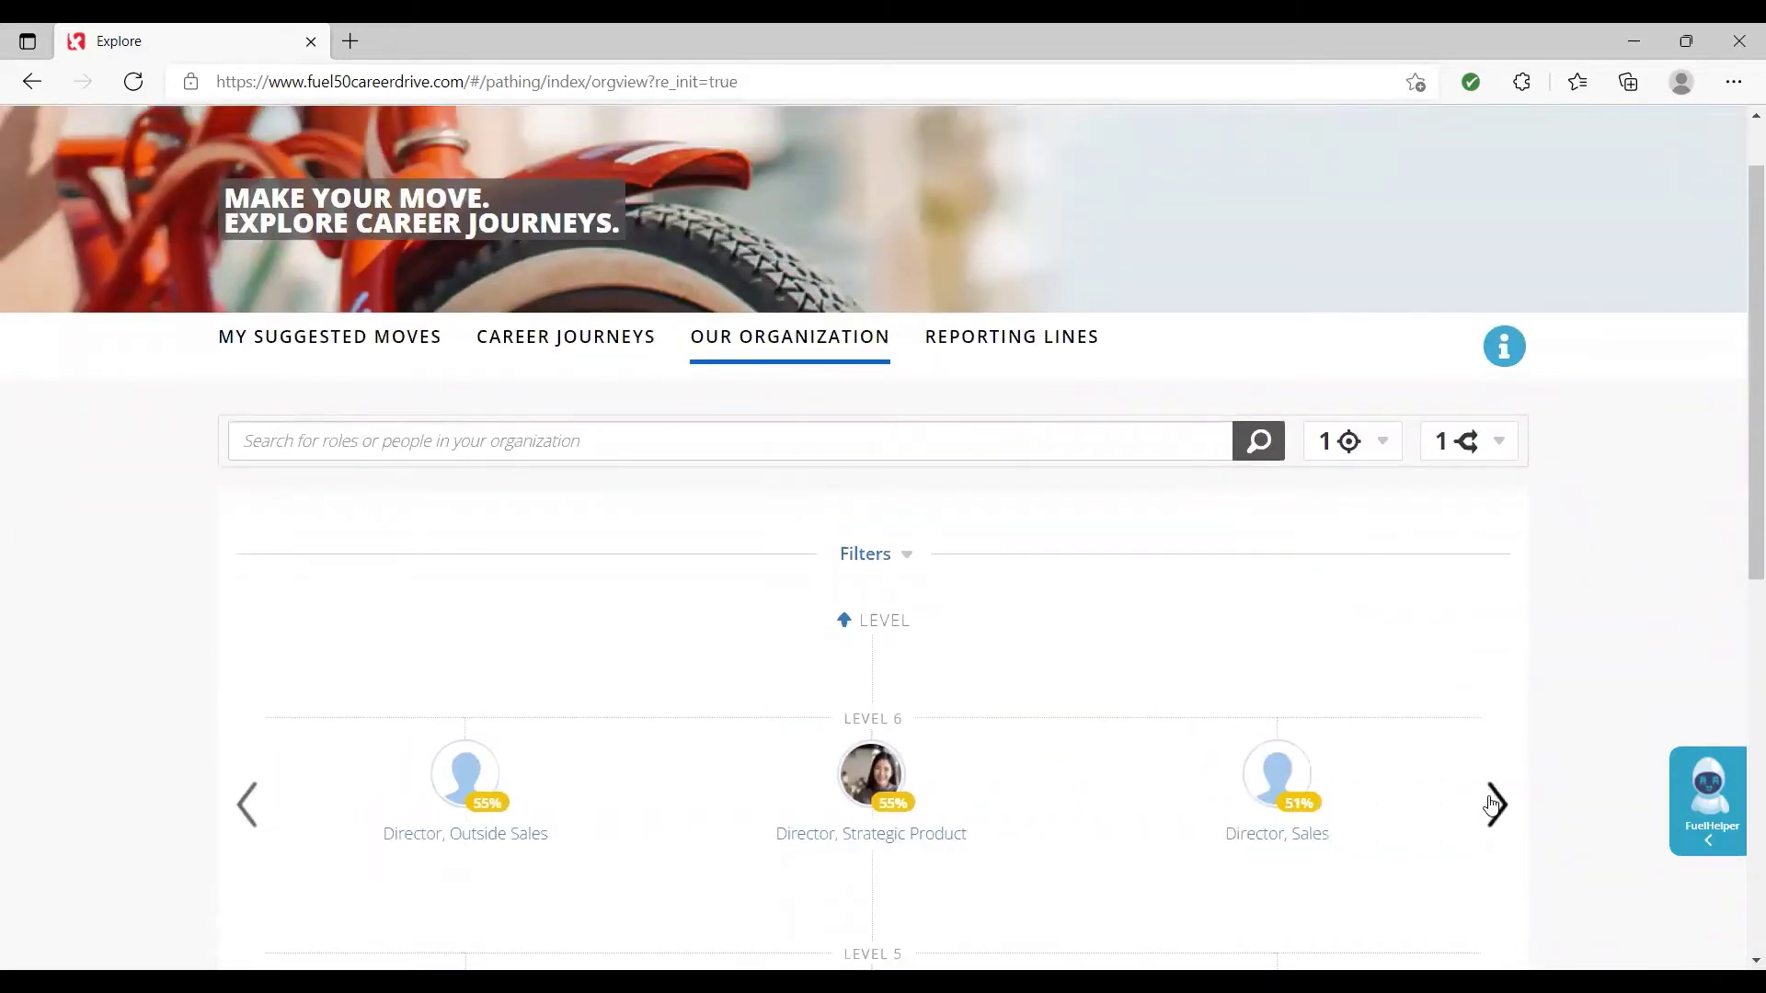
# - Open the full role description and analysis for the Product Sales Area Manager role at Level 5
pyautogui.scroll(-7, 1471, 791)
pyautogui.click(246, 397)
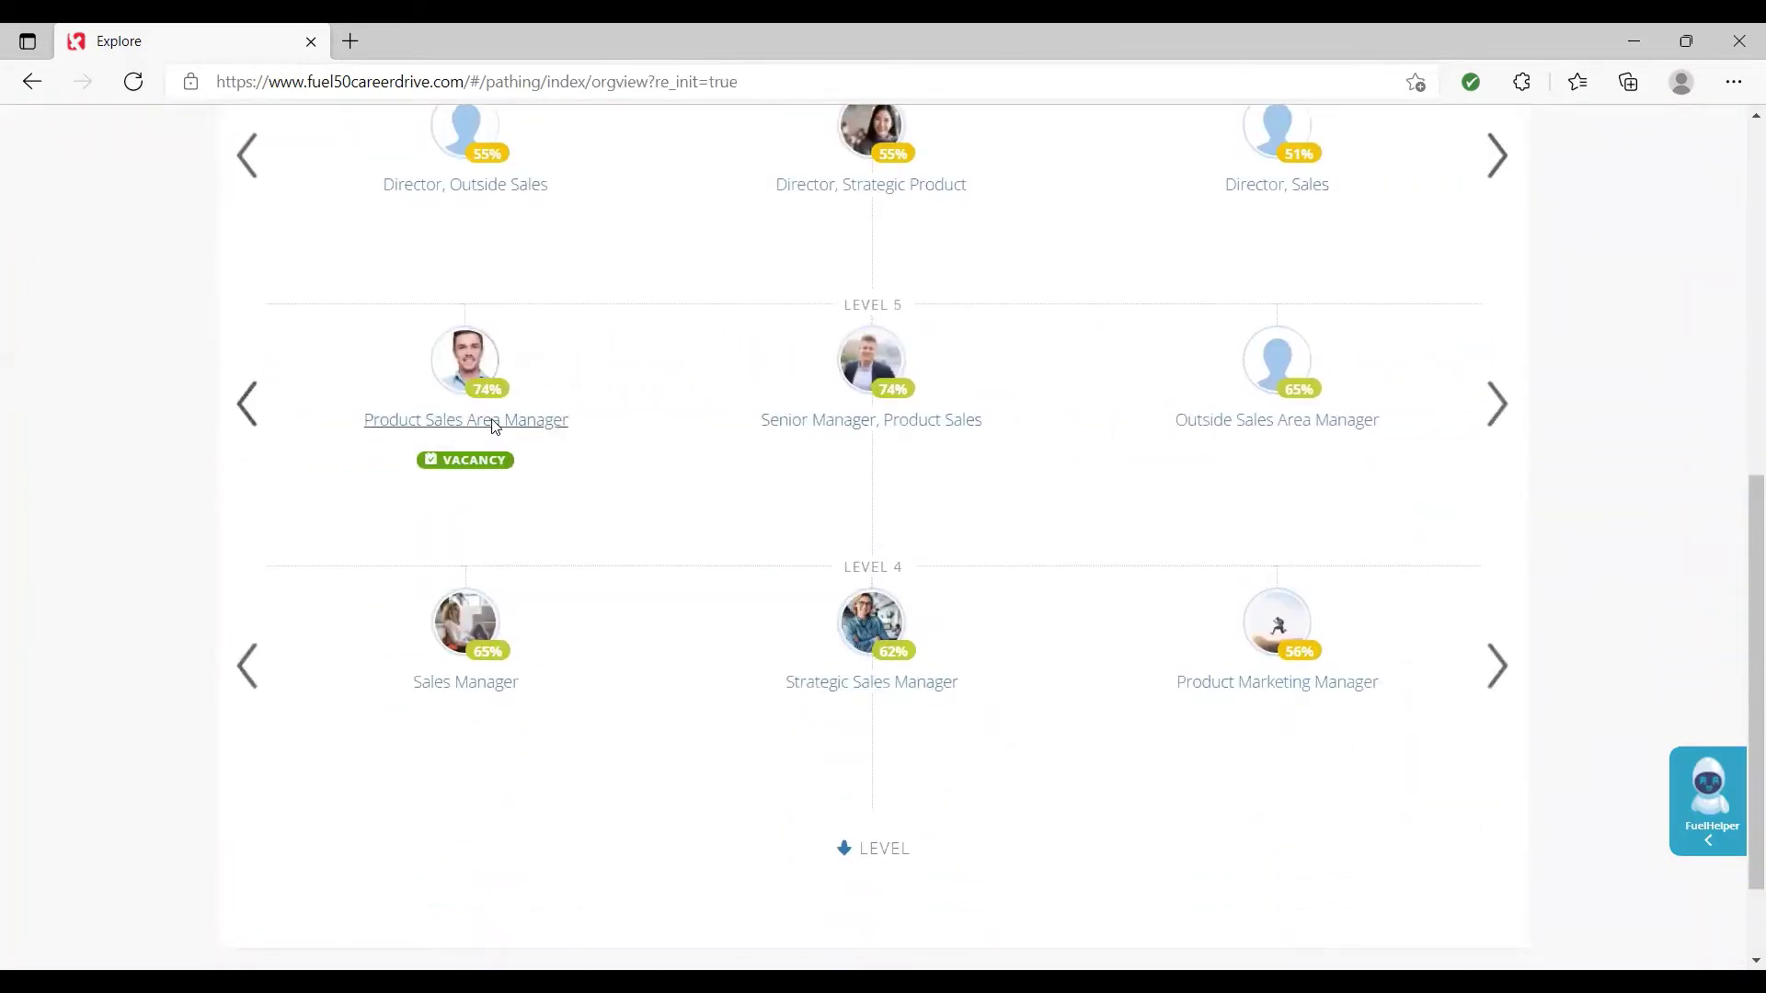
pyautogui.click(493, 422)
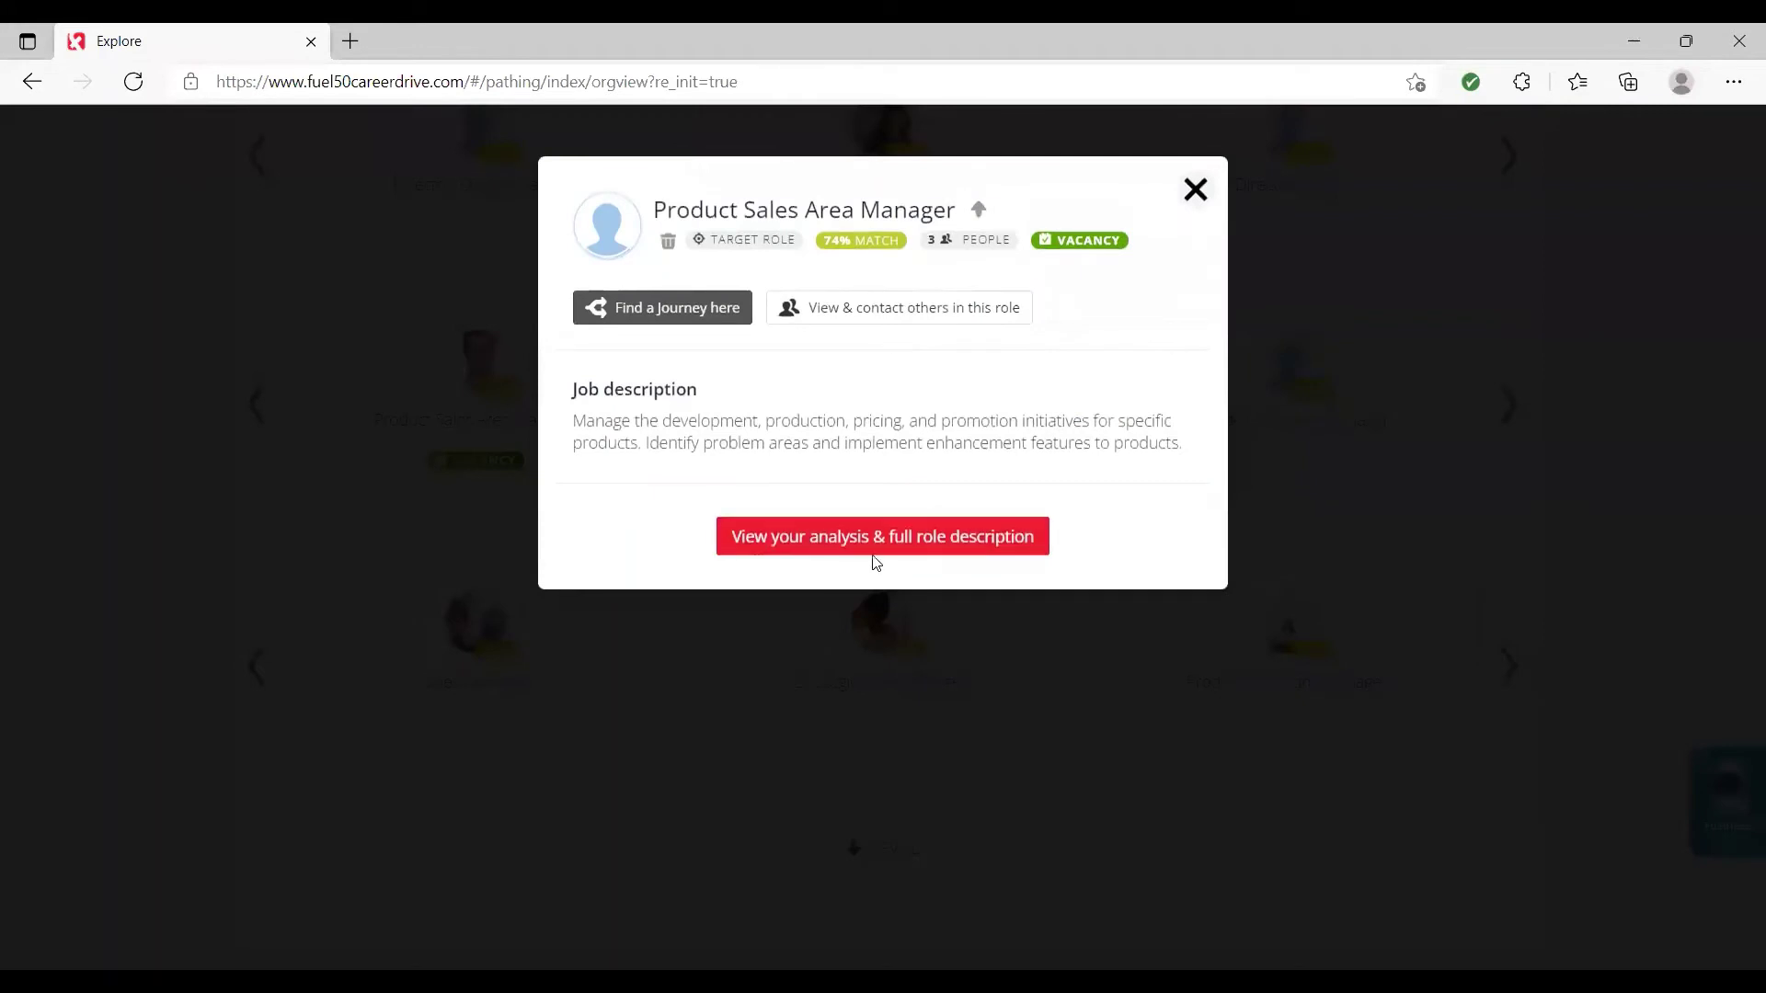
pyautogui.click(882, 552)
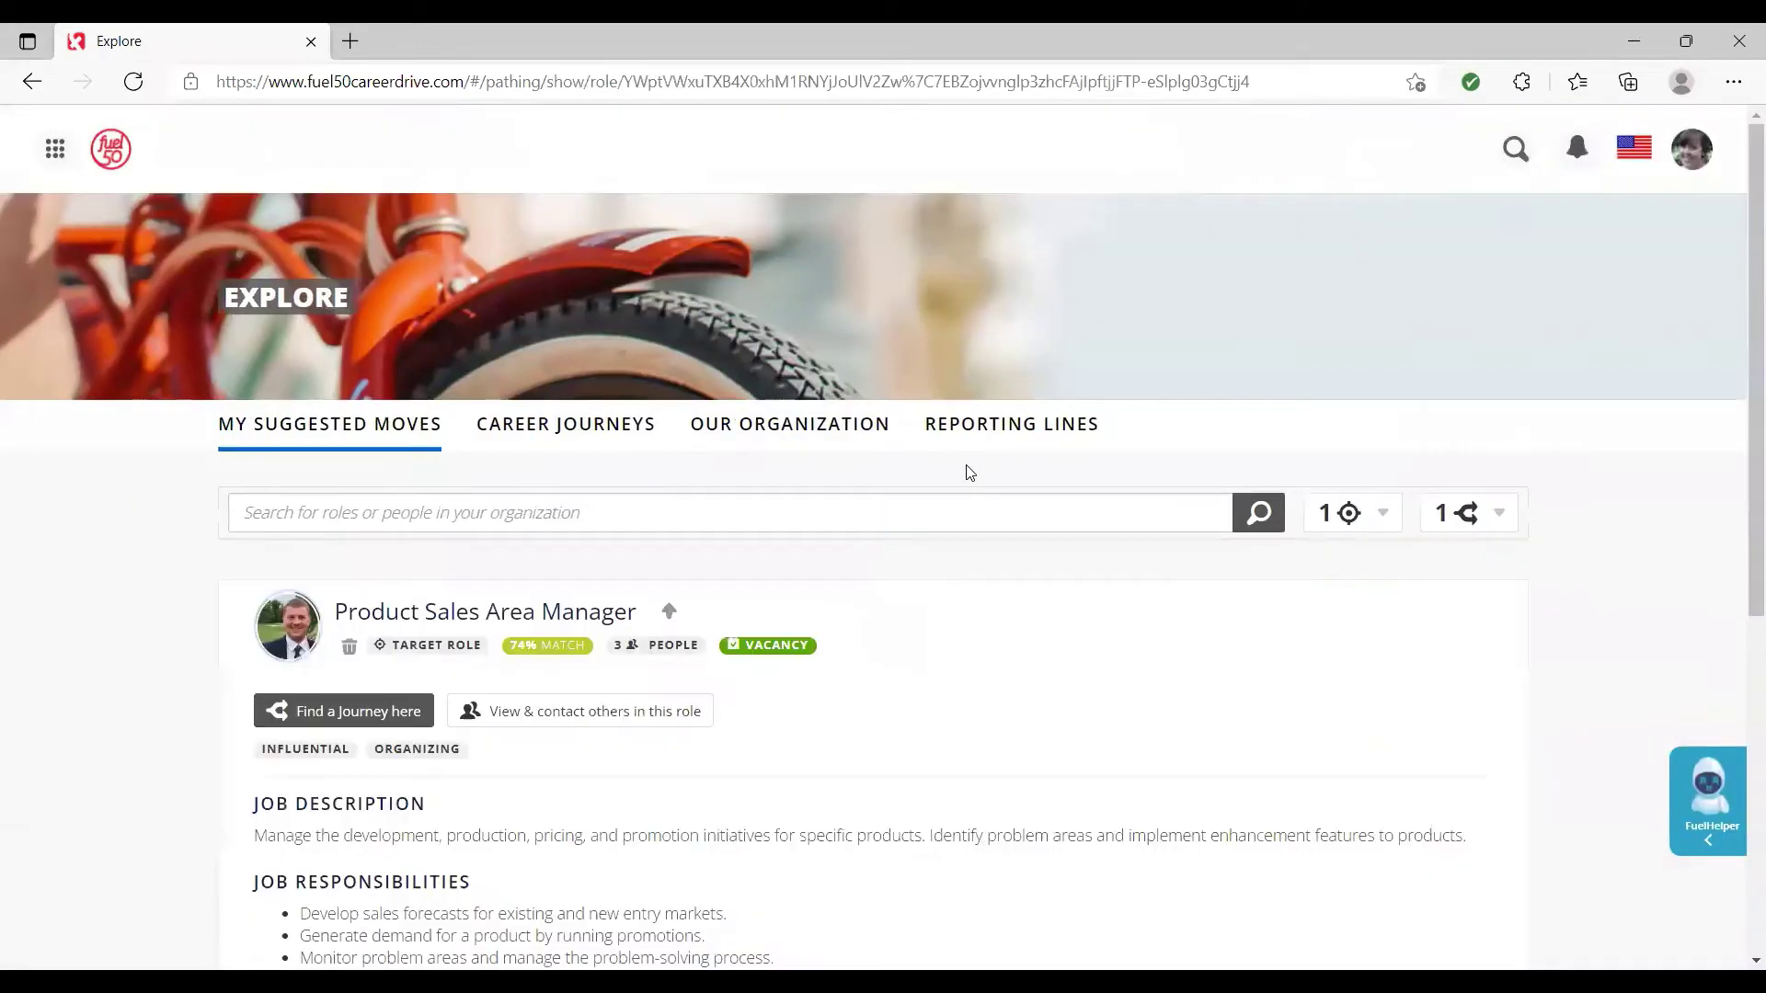
# - Examine the Product Sales Area Manager gap analysis, including the Building Relationships stretch area, and its target role and vacancy tags
pyautogui.scroll(-8, 970, 469)
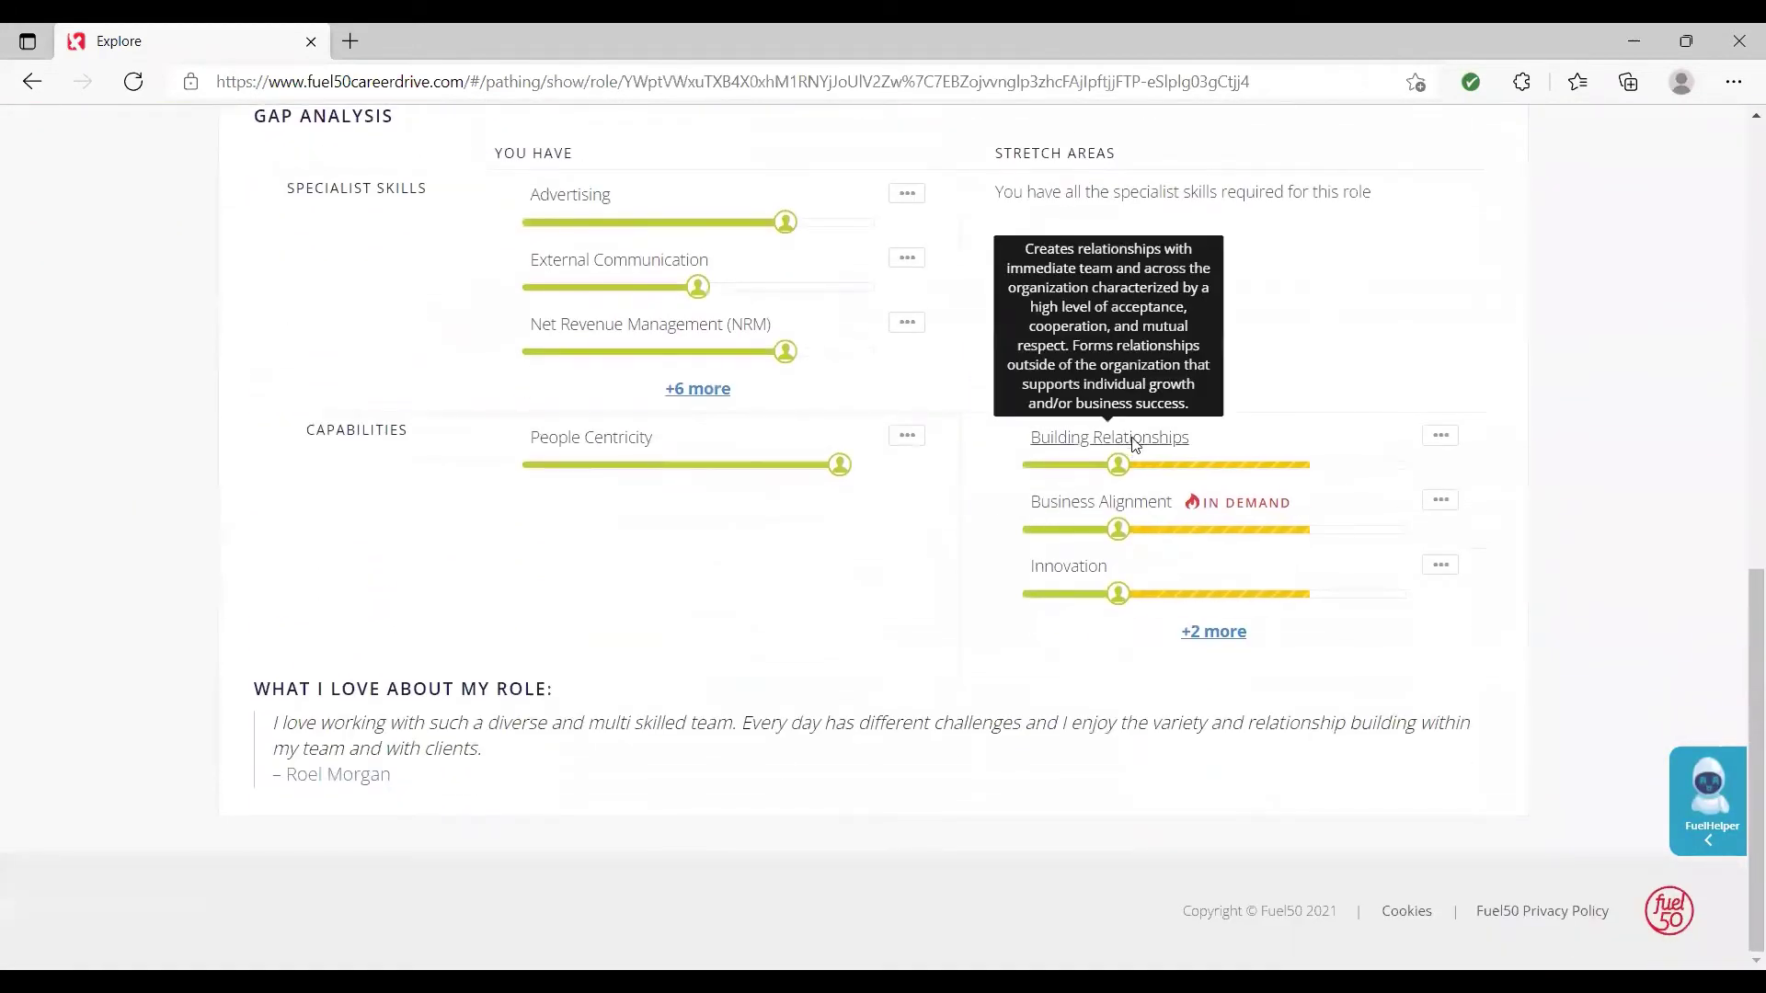
pyautogui.scroll(4, 970, 460)
pyautogui.scroll(-2, 1214, 678)
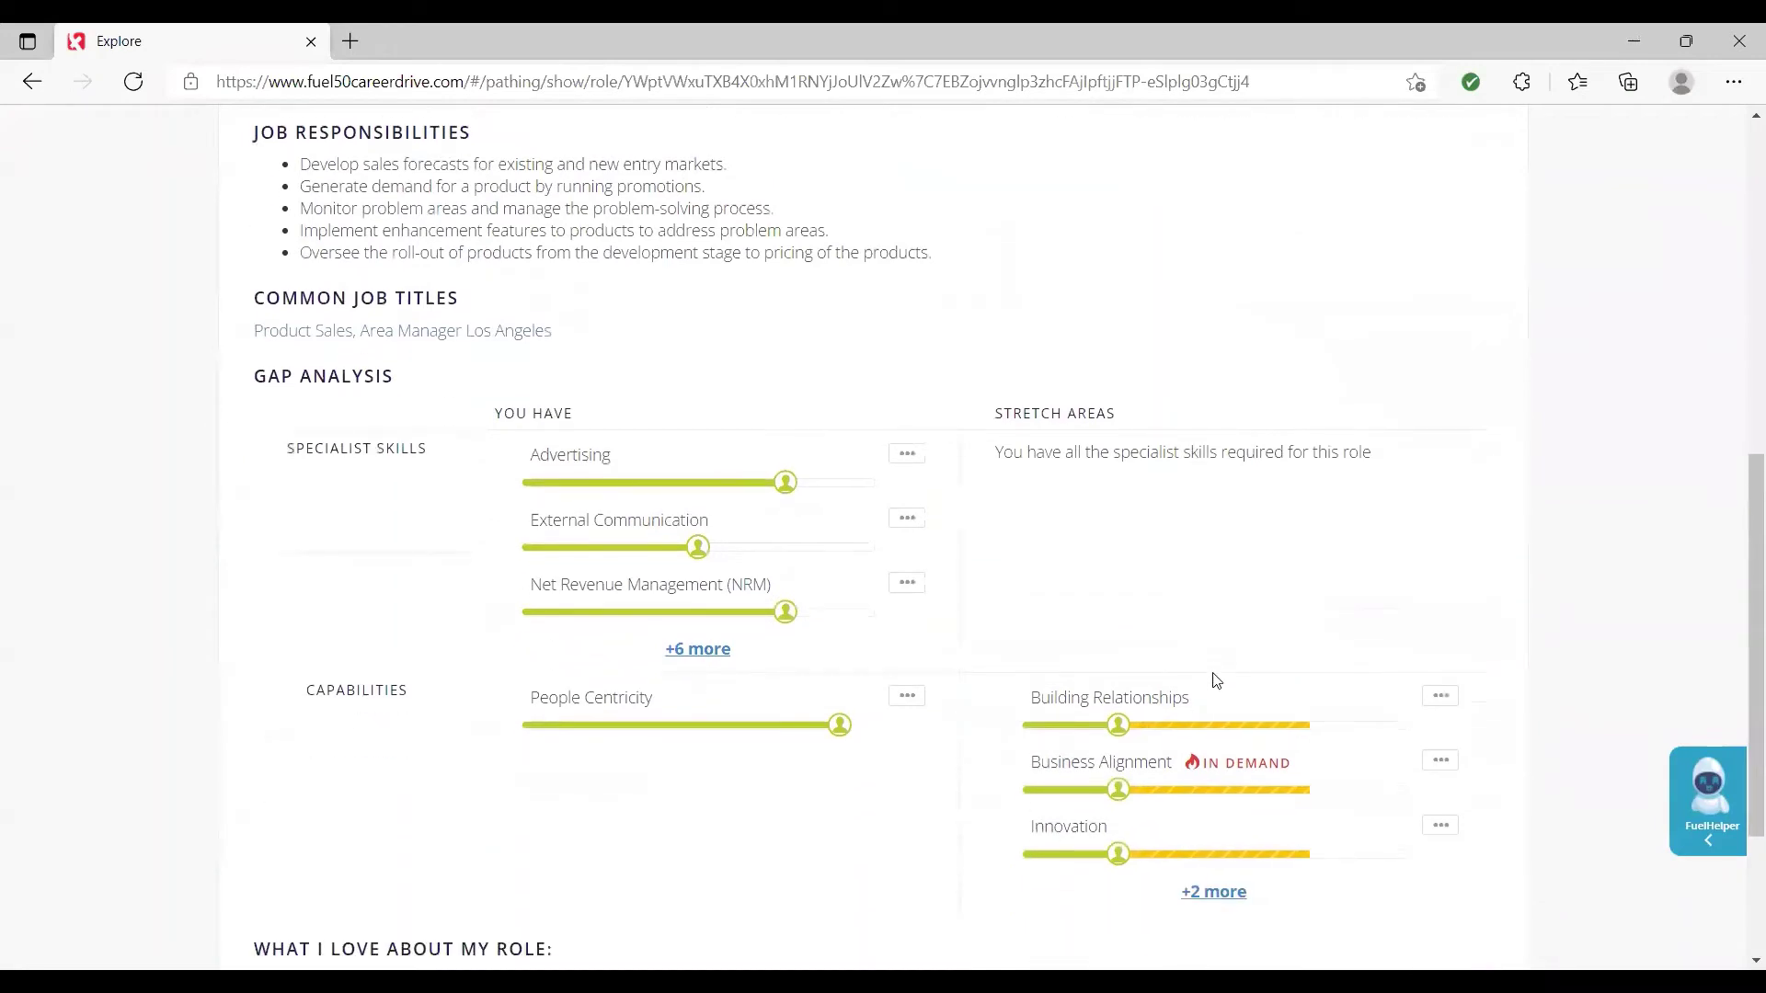
pyautogui.scroll(5, 1214, 678)
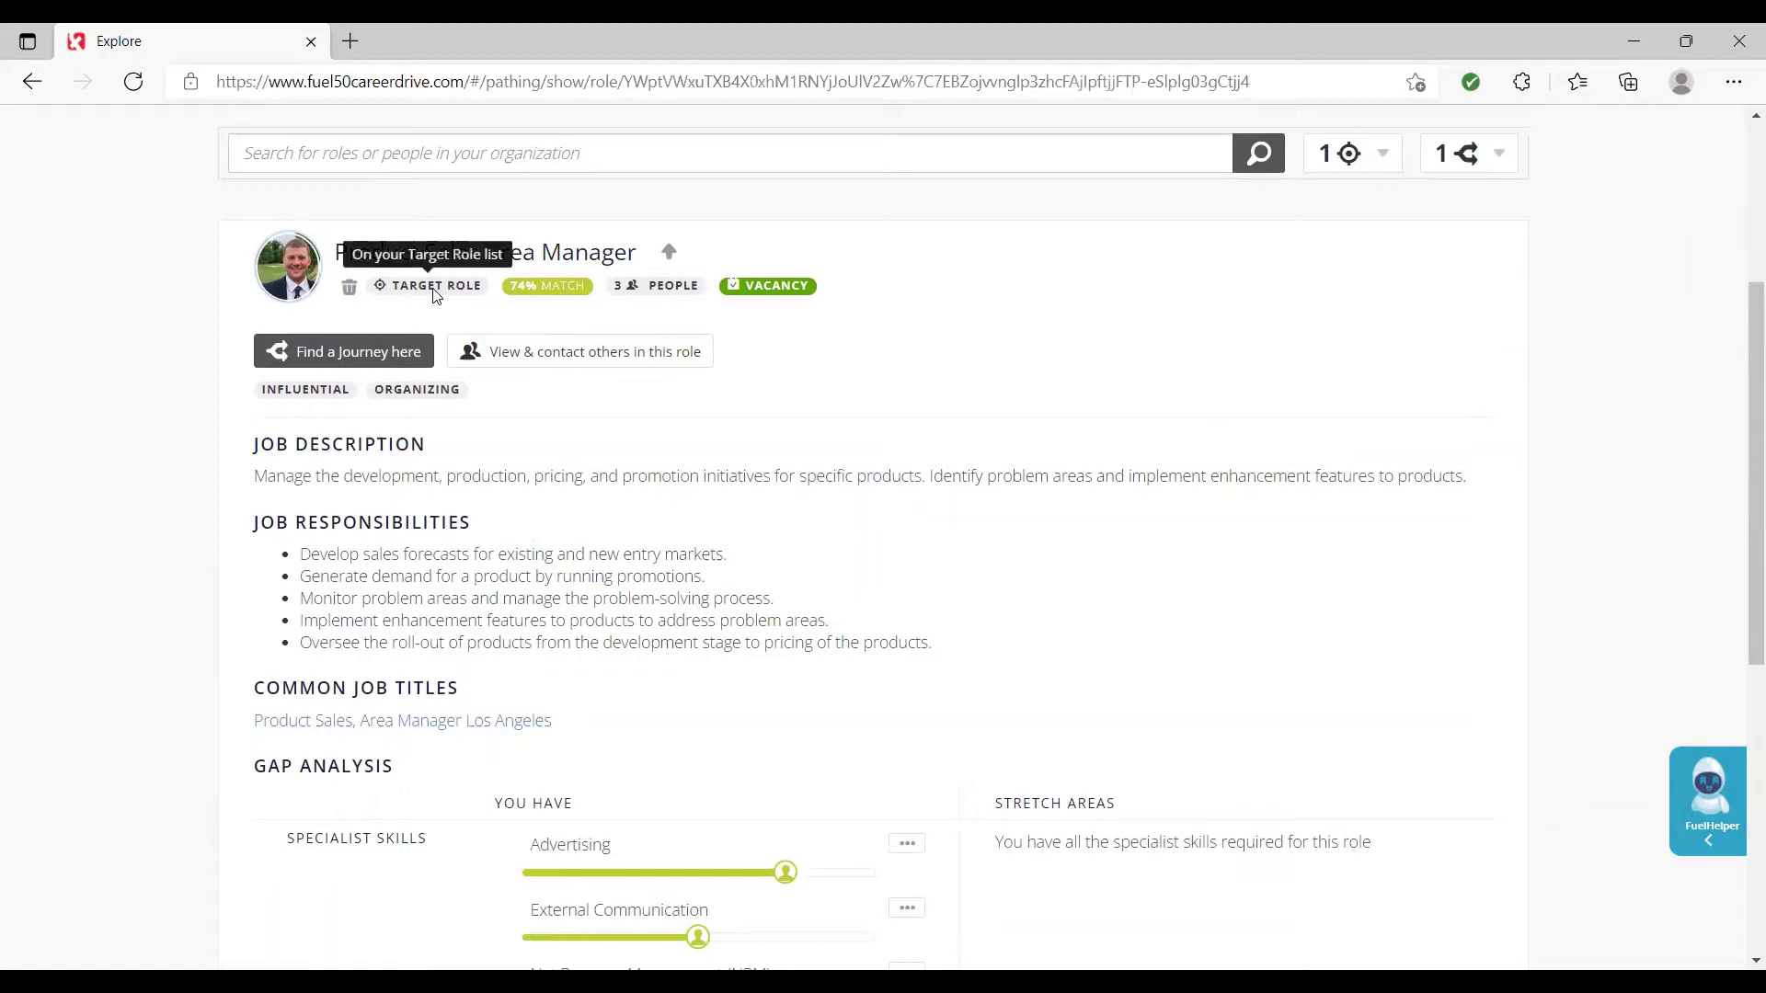
pyautogui.click(759, 289)
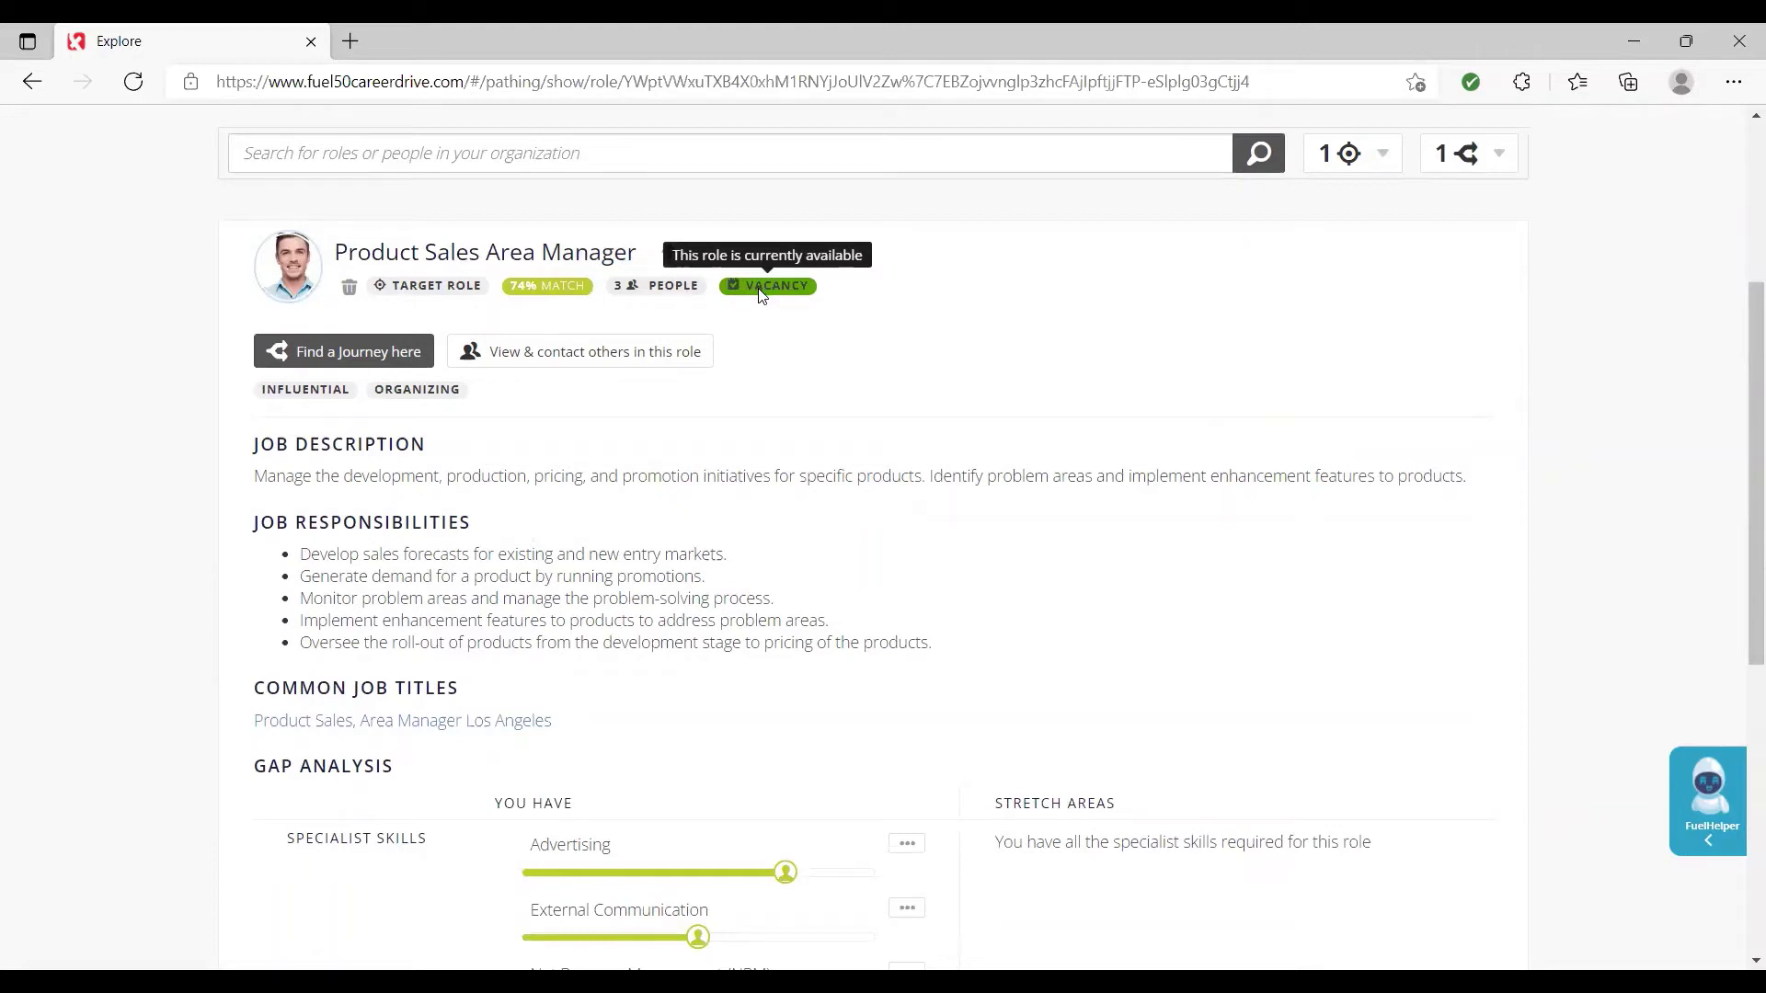
pyautogui.scroll(4, 948, 531)
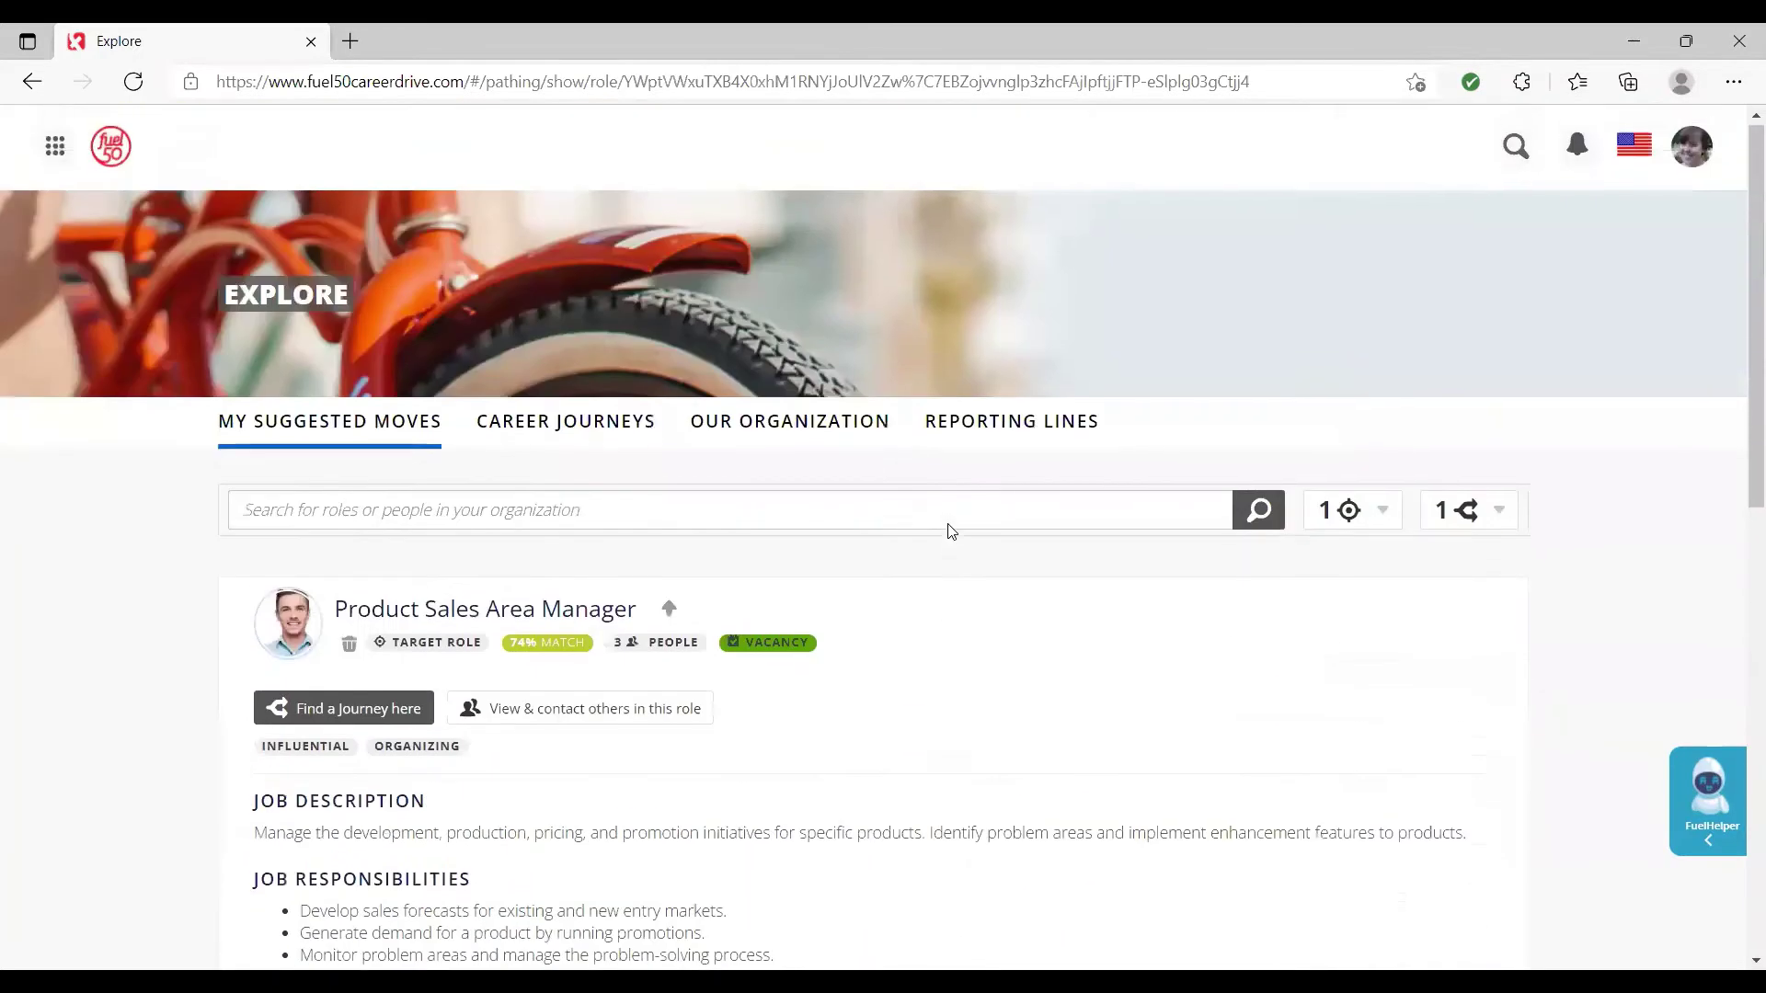
# - Open the Career Journeys view and look over the Find a Journey and Need some ideas sections
pyautogui.click(591, 431)
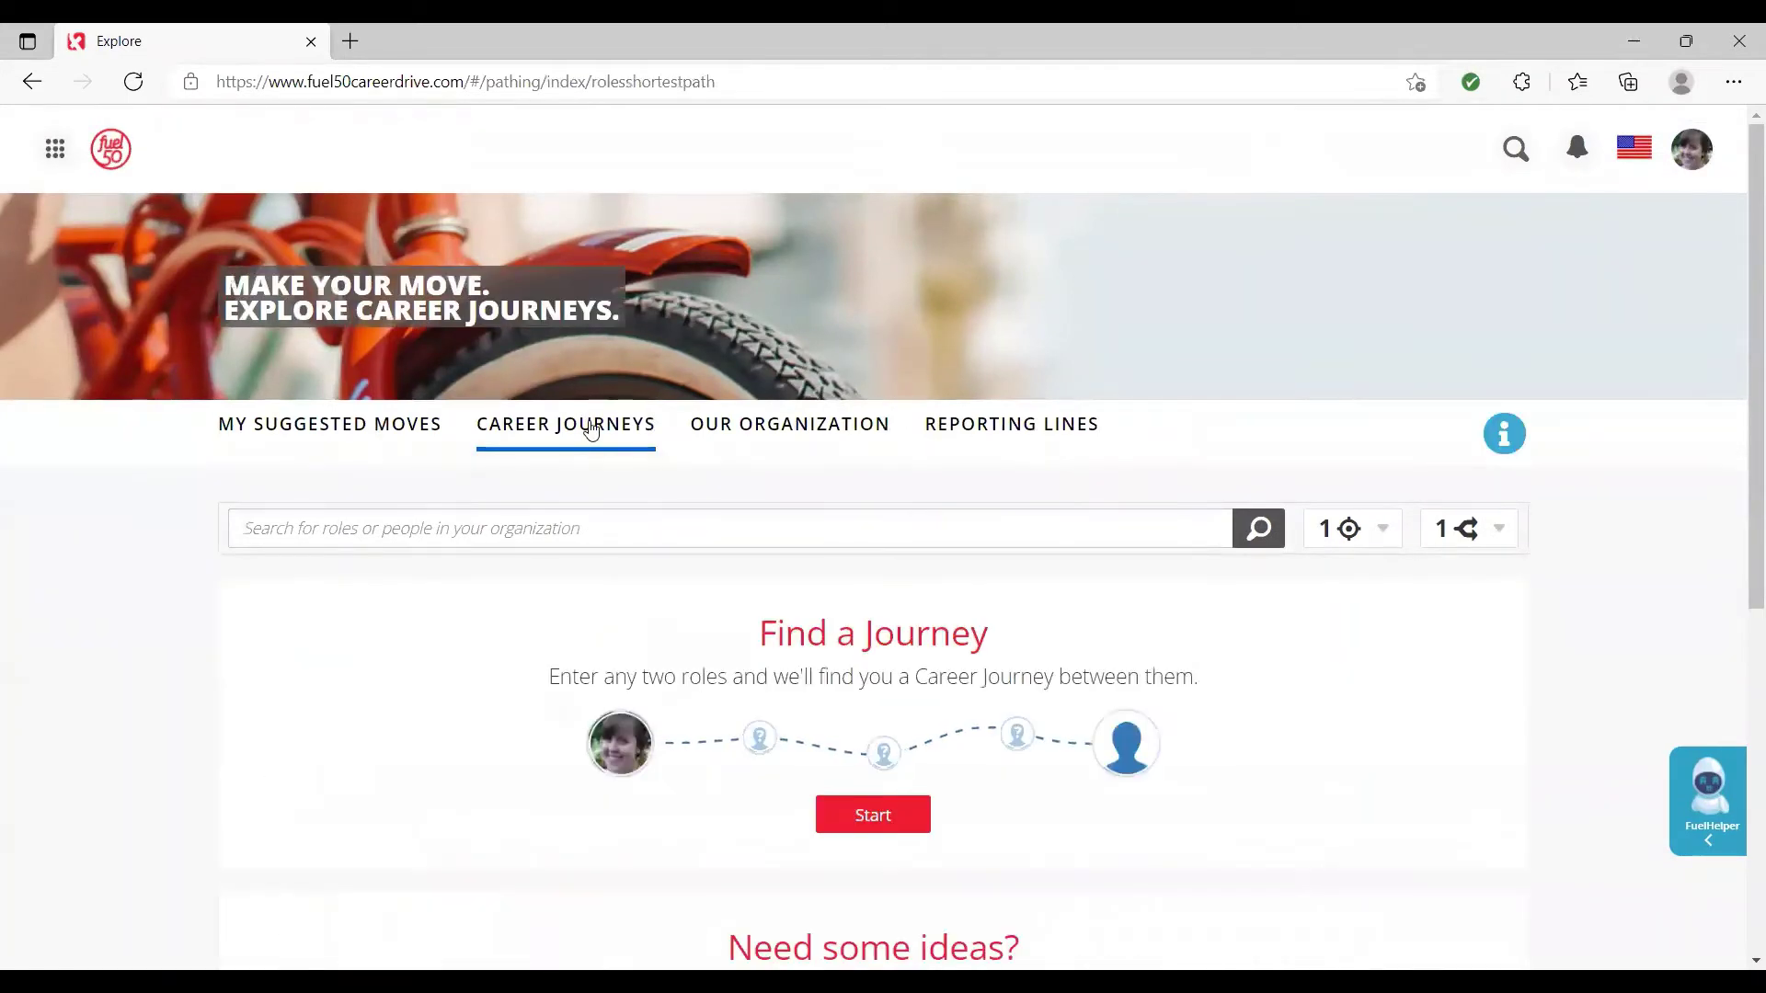
pyautogui.scroll(-4, 589, 427)
pyautogui.scroll(3, 977, 544)
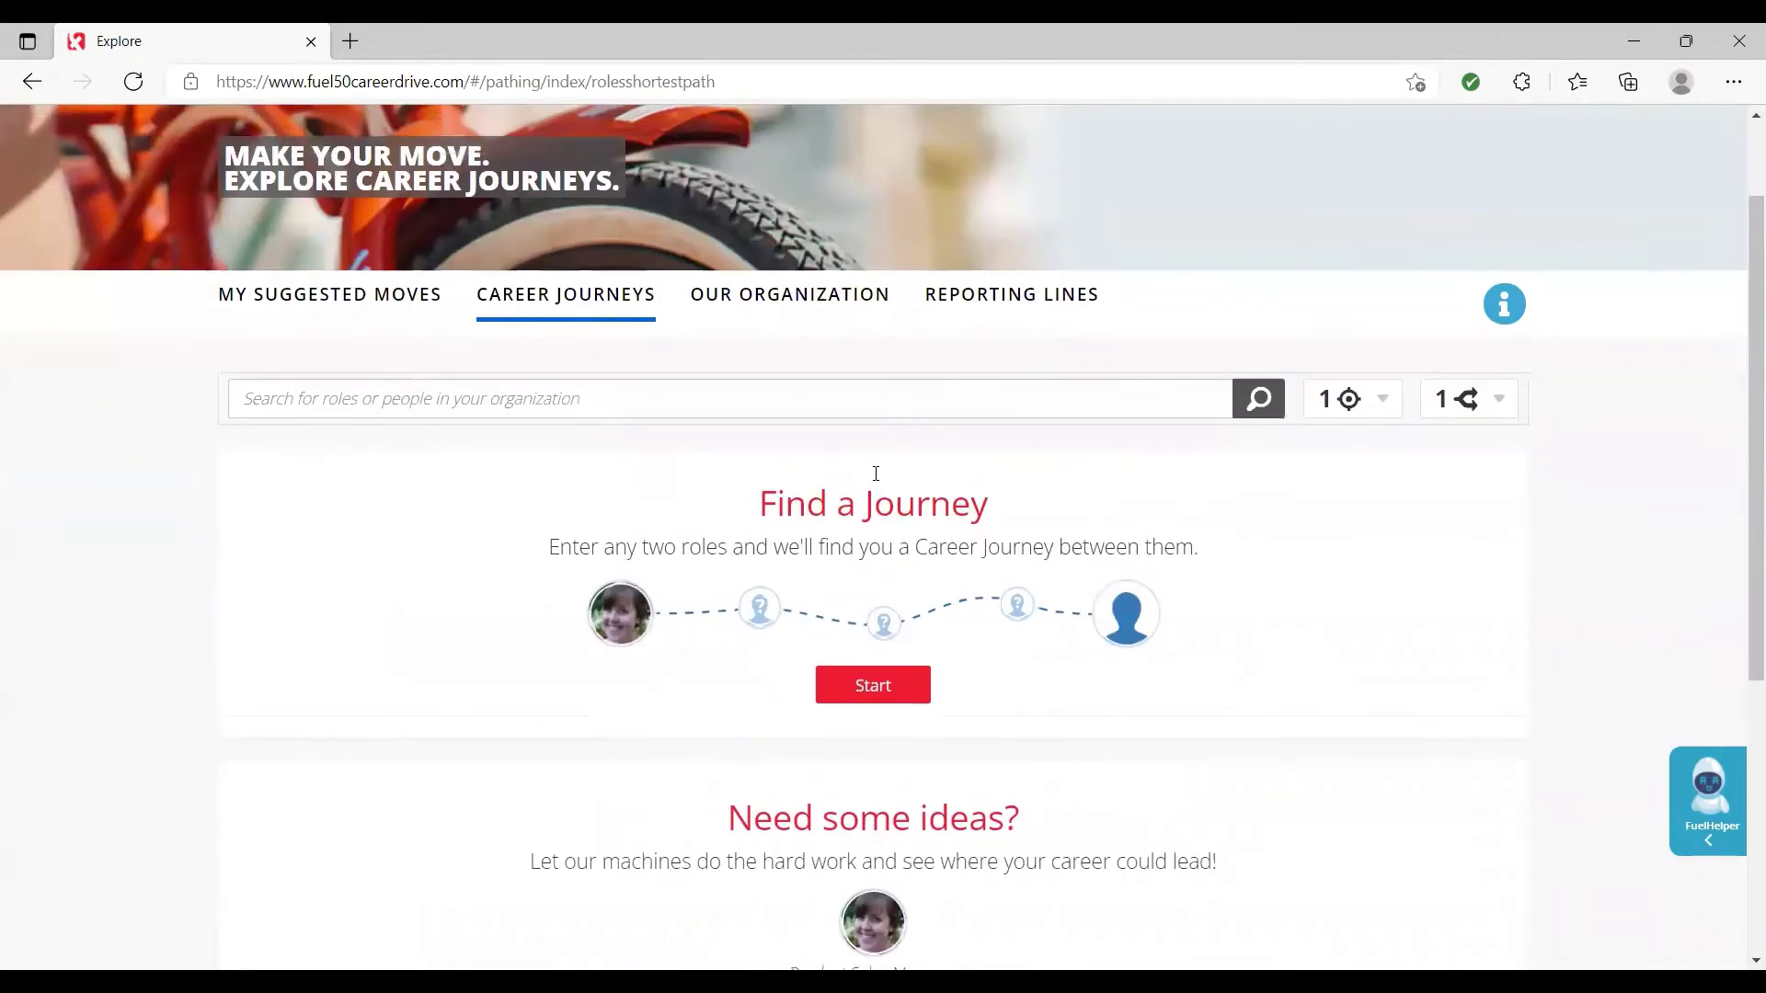
# - Open My Suggested Moves and look over the suggested parallel and stretch roles
pyautogui.click(366, 296)
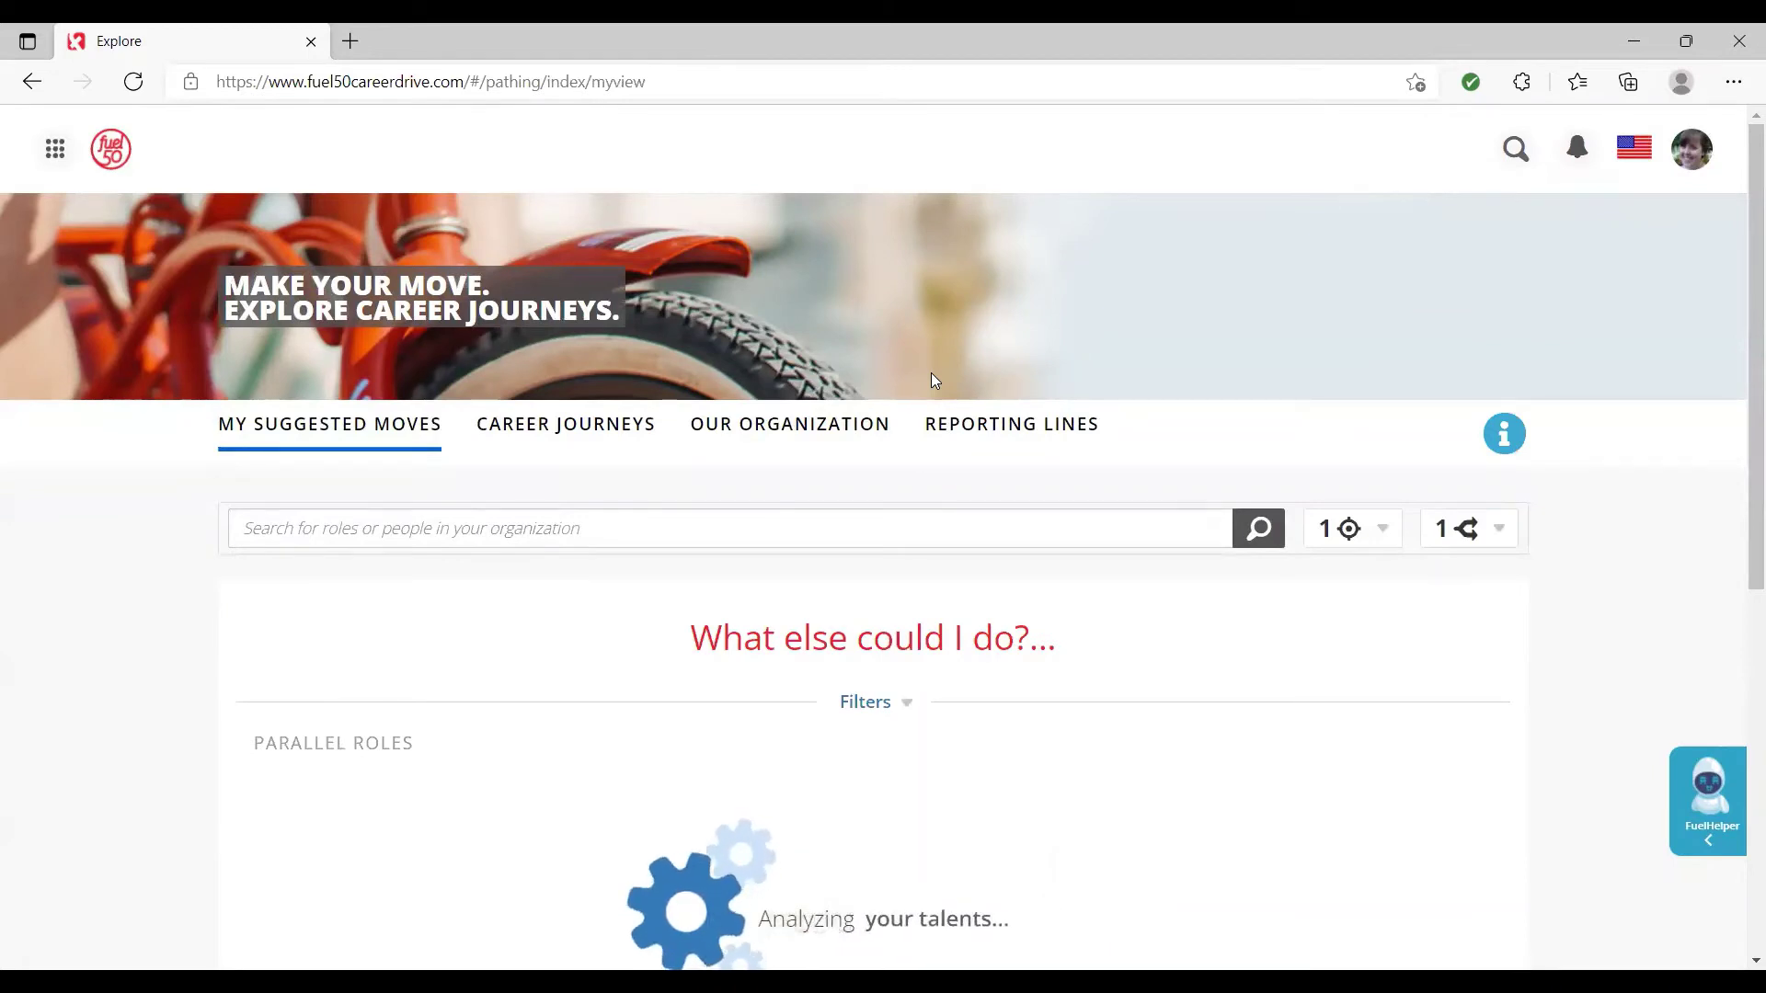
pyautogui.scroll(-3, 931, 372)
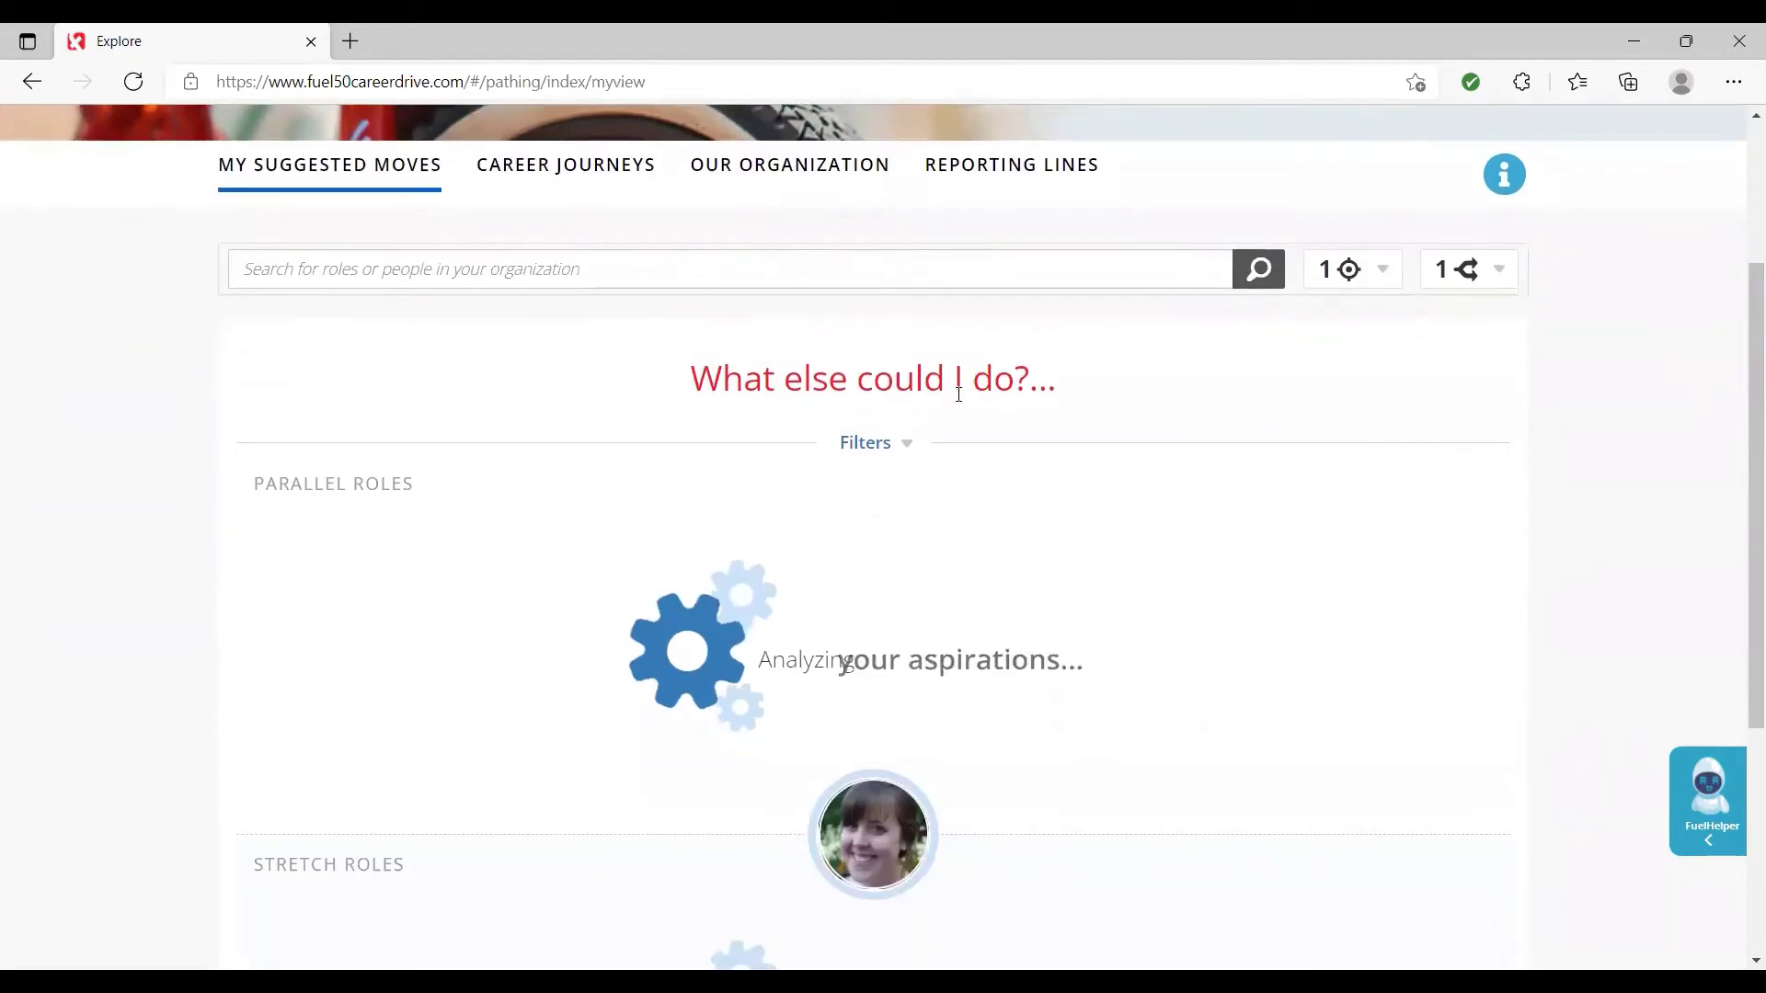
pyautogui.scroll(-2, 958, 395)
pyautogui.scroll(3, 958, 395)
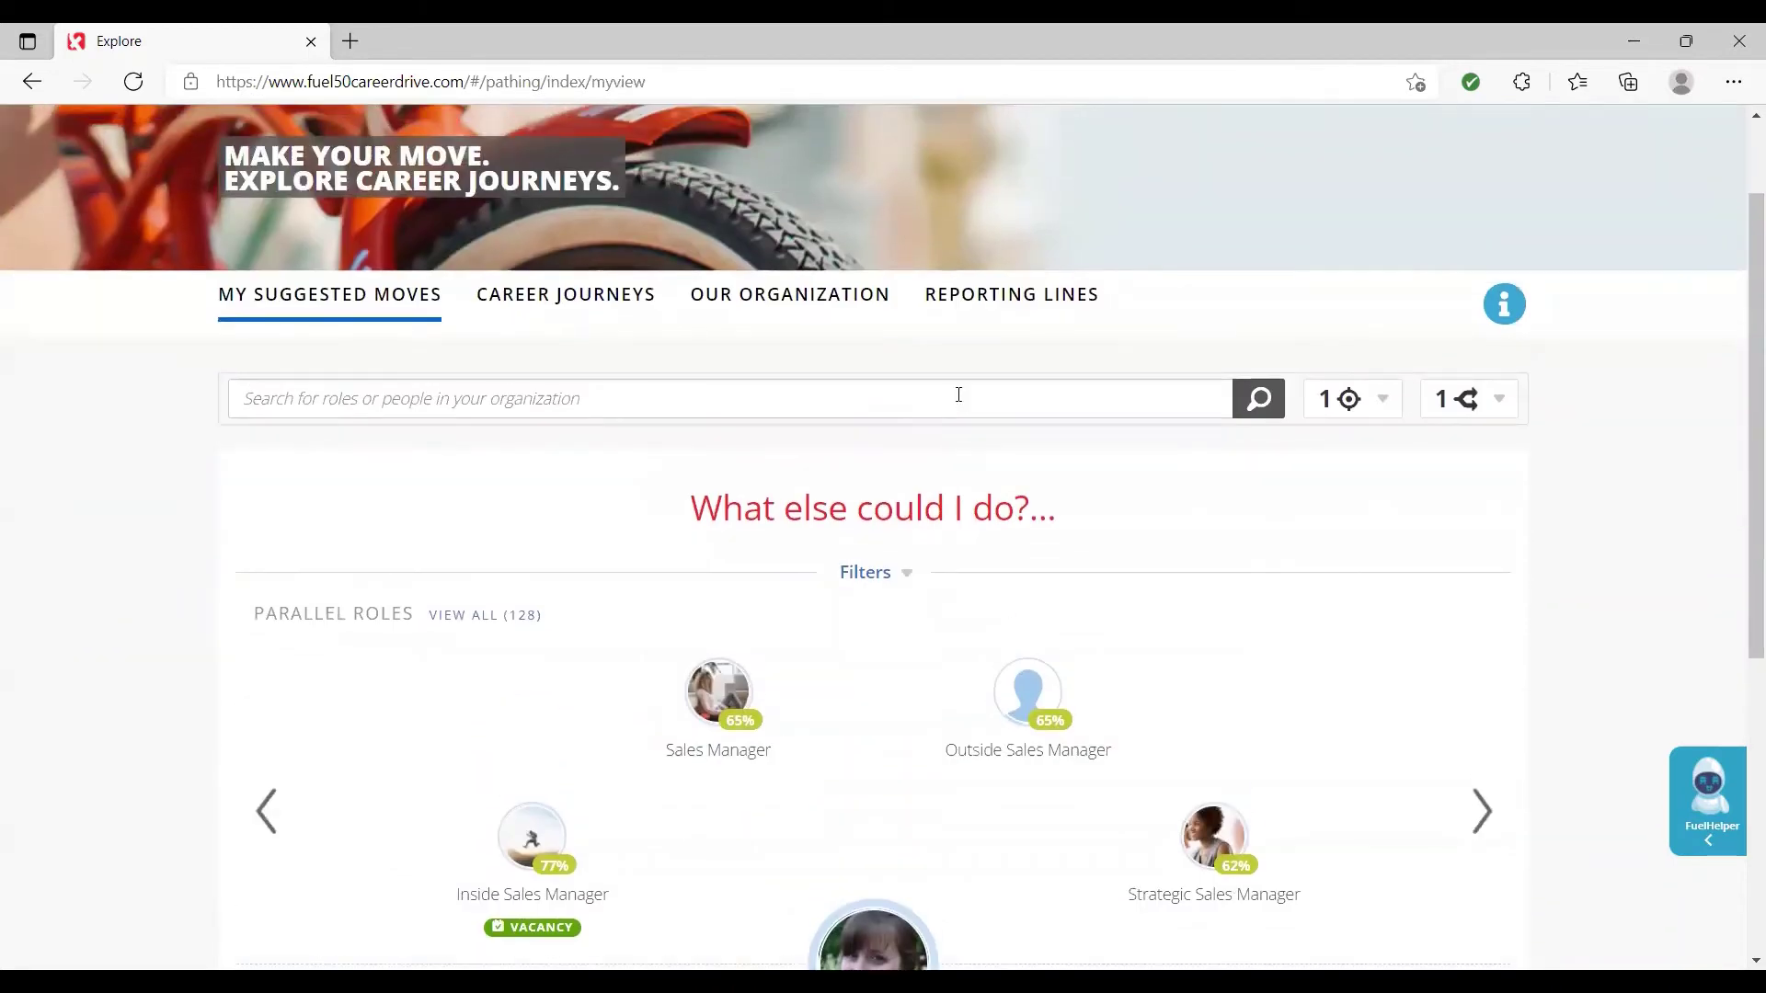
pyautogui.scroll(-1, 959, 395)
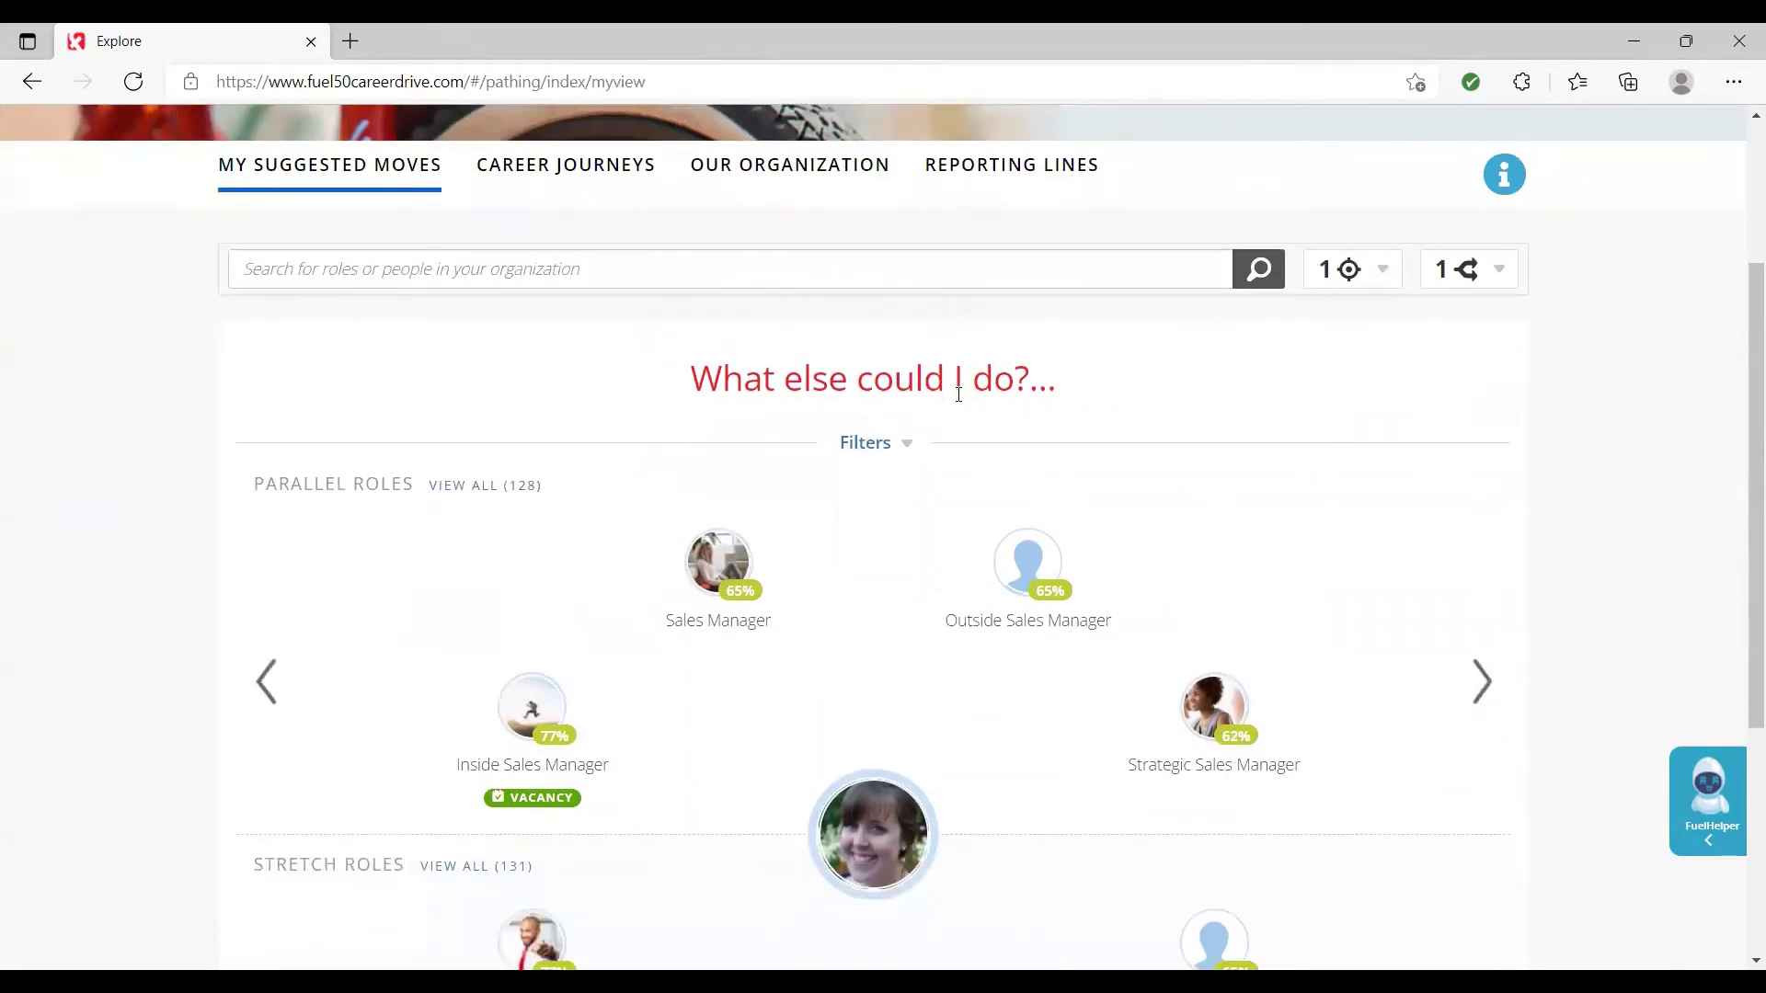
pyautogui.scroll(-3, 958, 395)
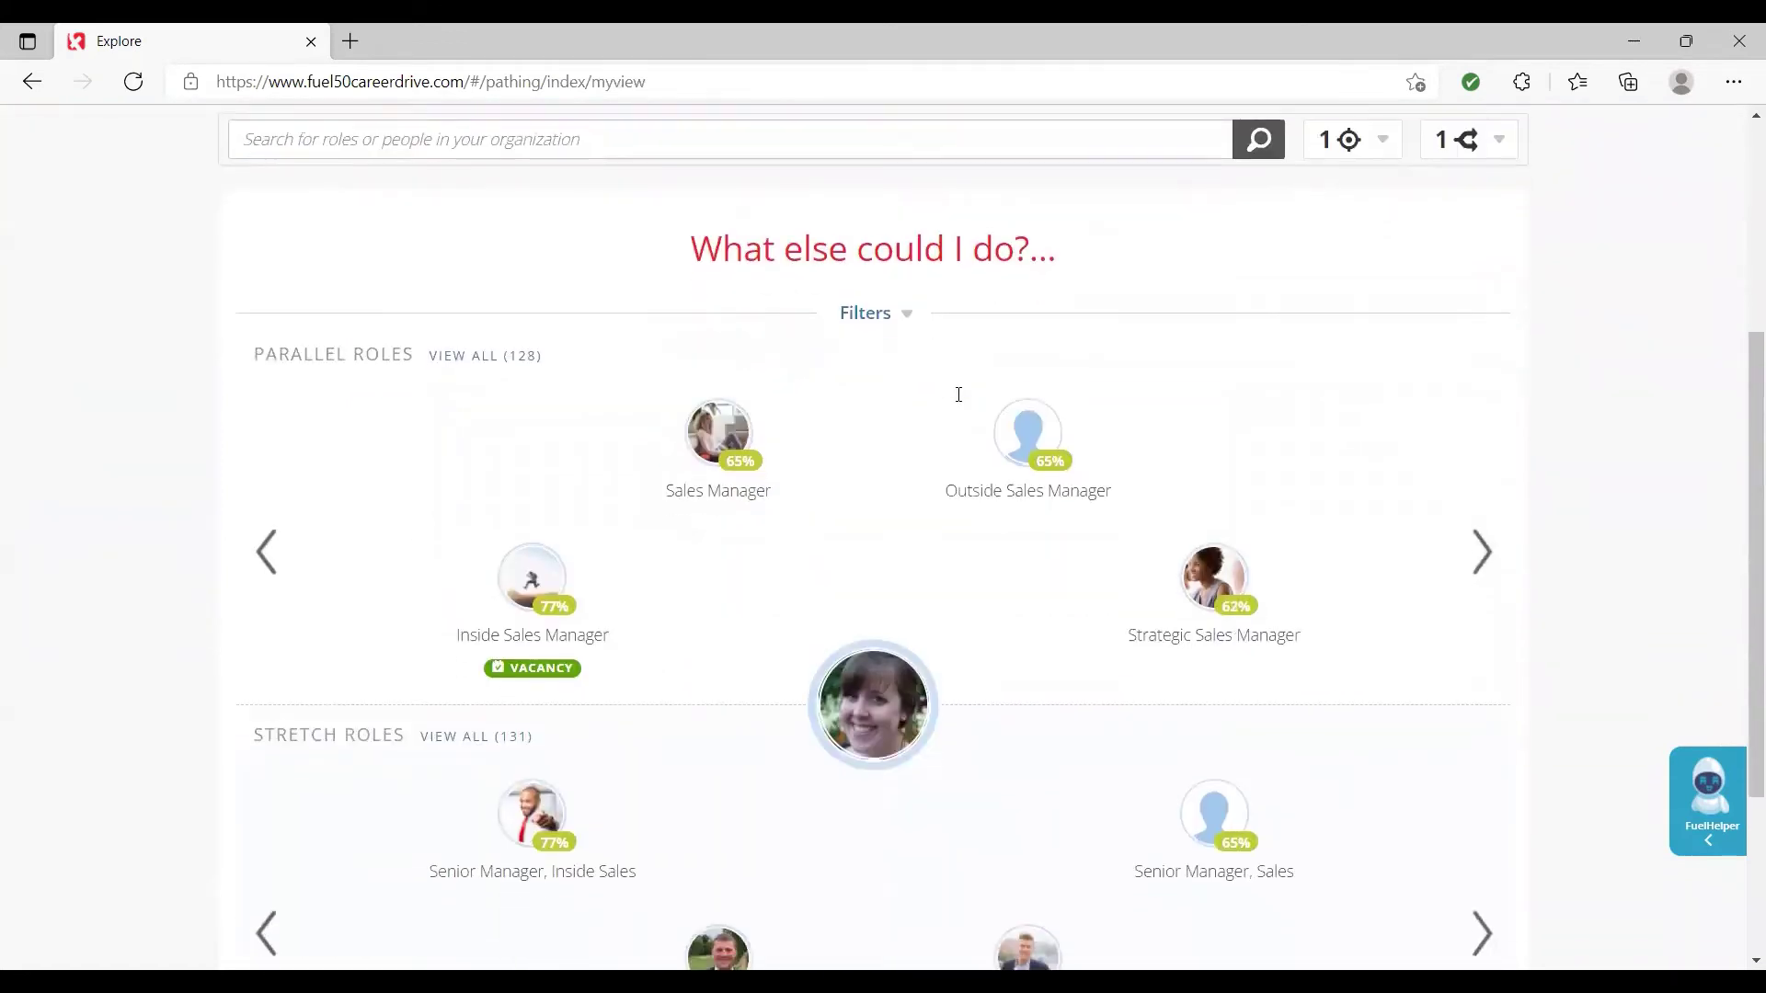
pyautogui.scroll(1, 993, 544)
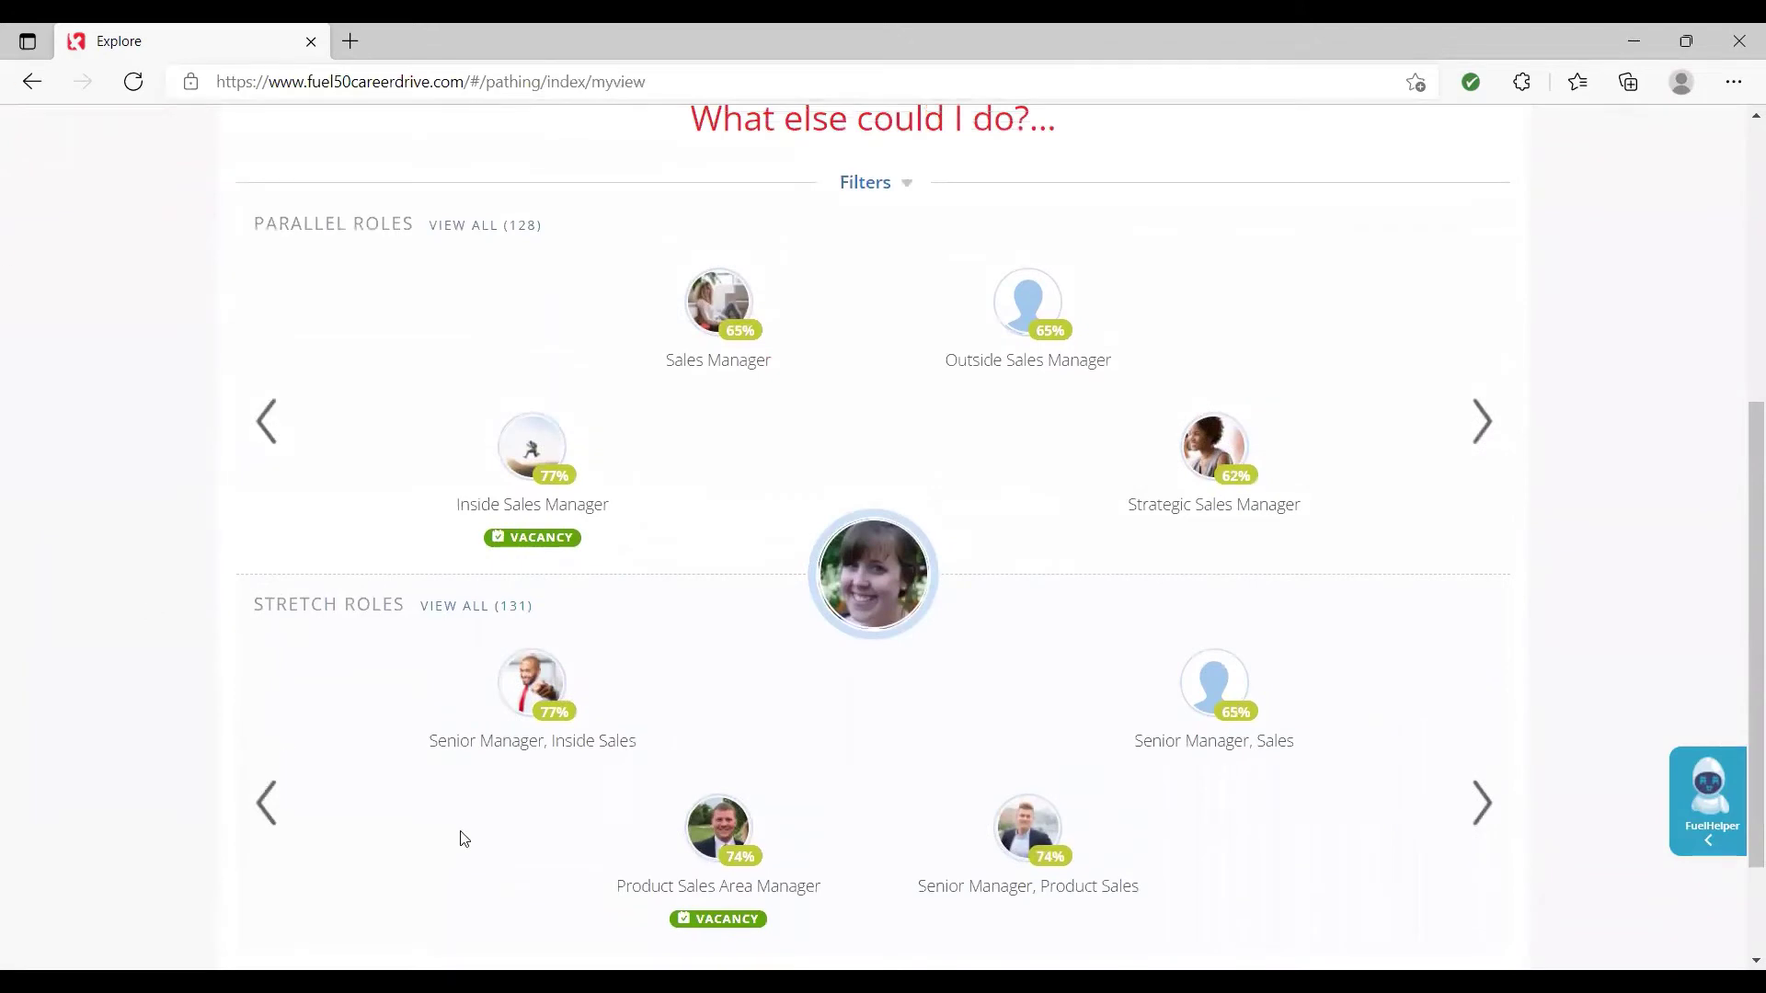
# - Browse two further sets of parallel roles and go back to the set with Senior Sales Engineer
pyautogui.click(1481, 421)
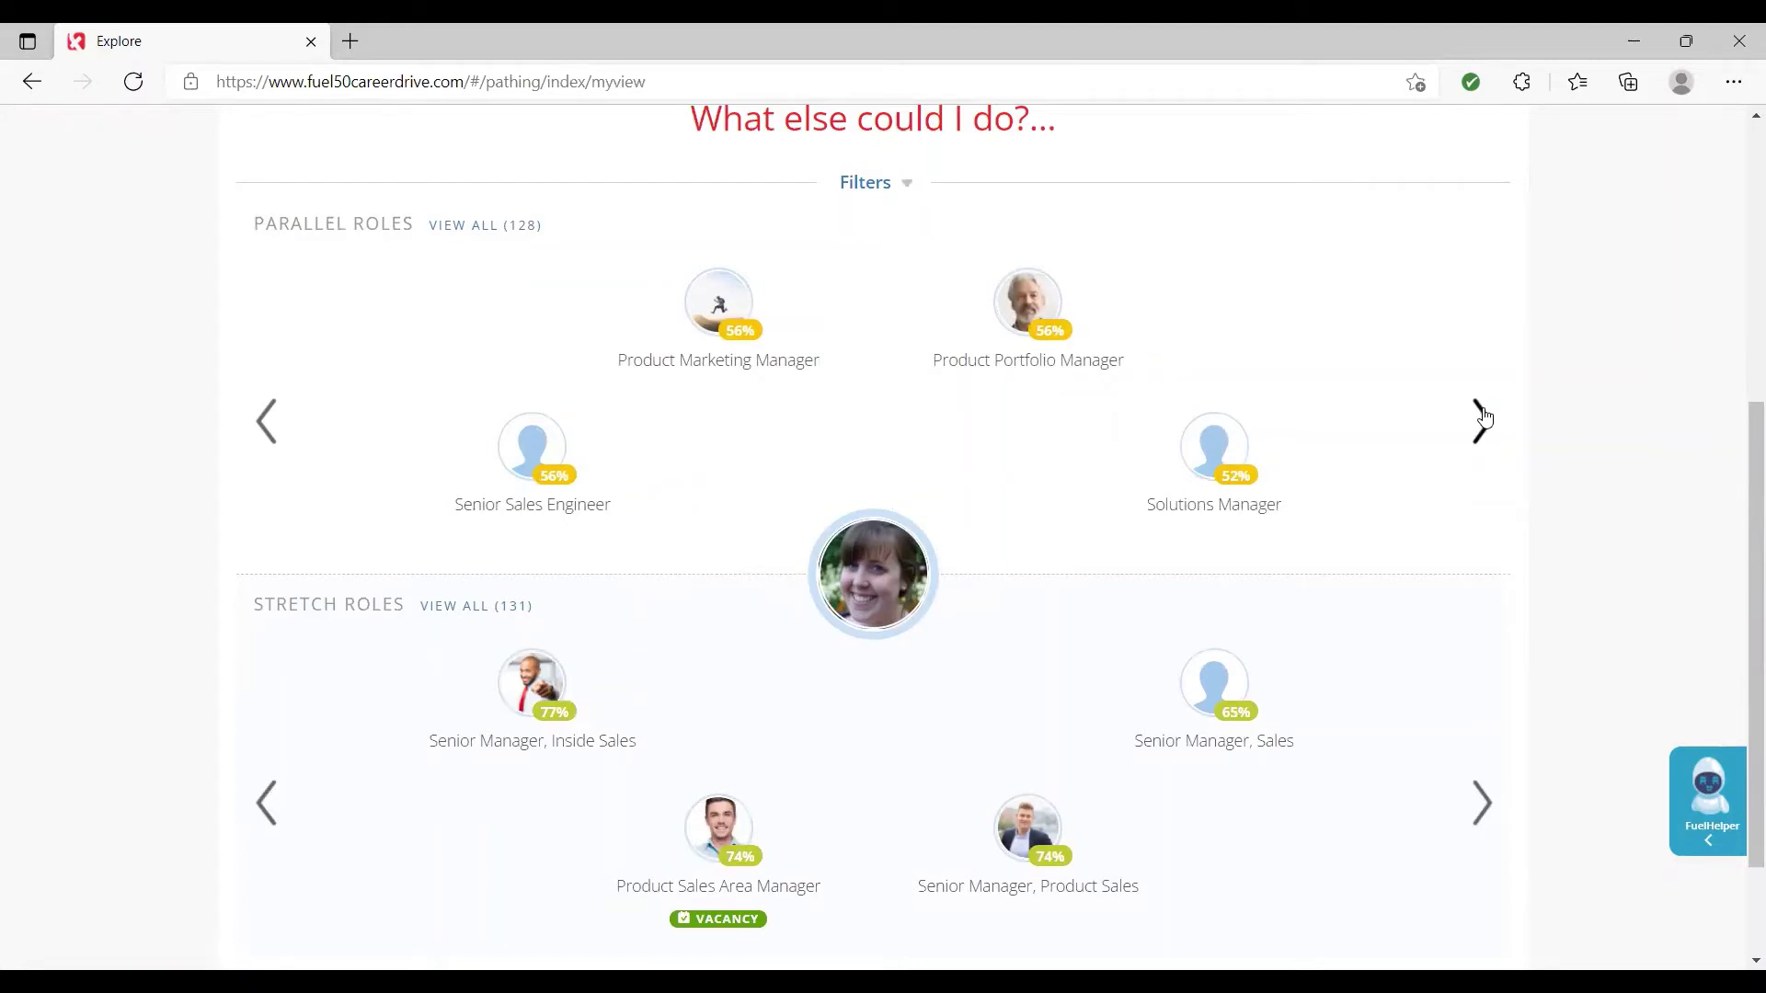
pyautogui.click(1481, 420)
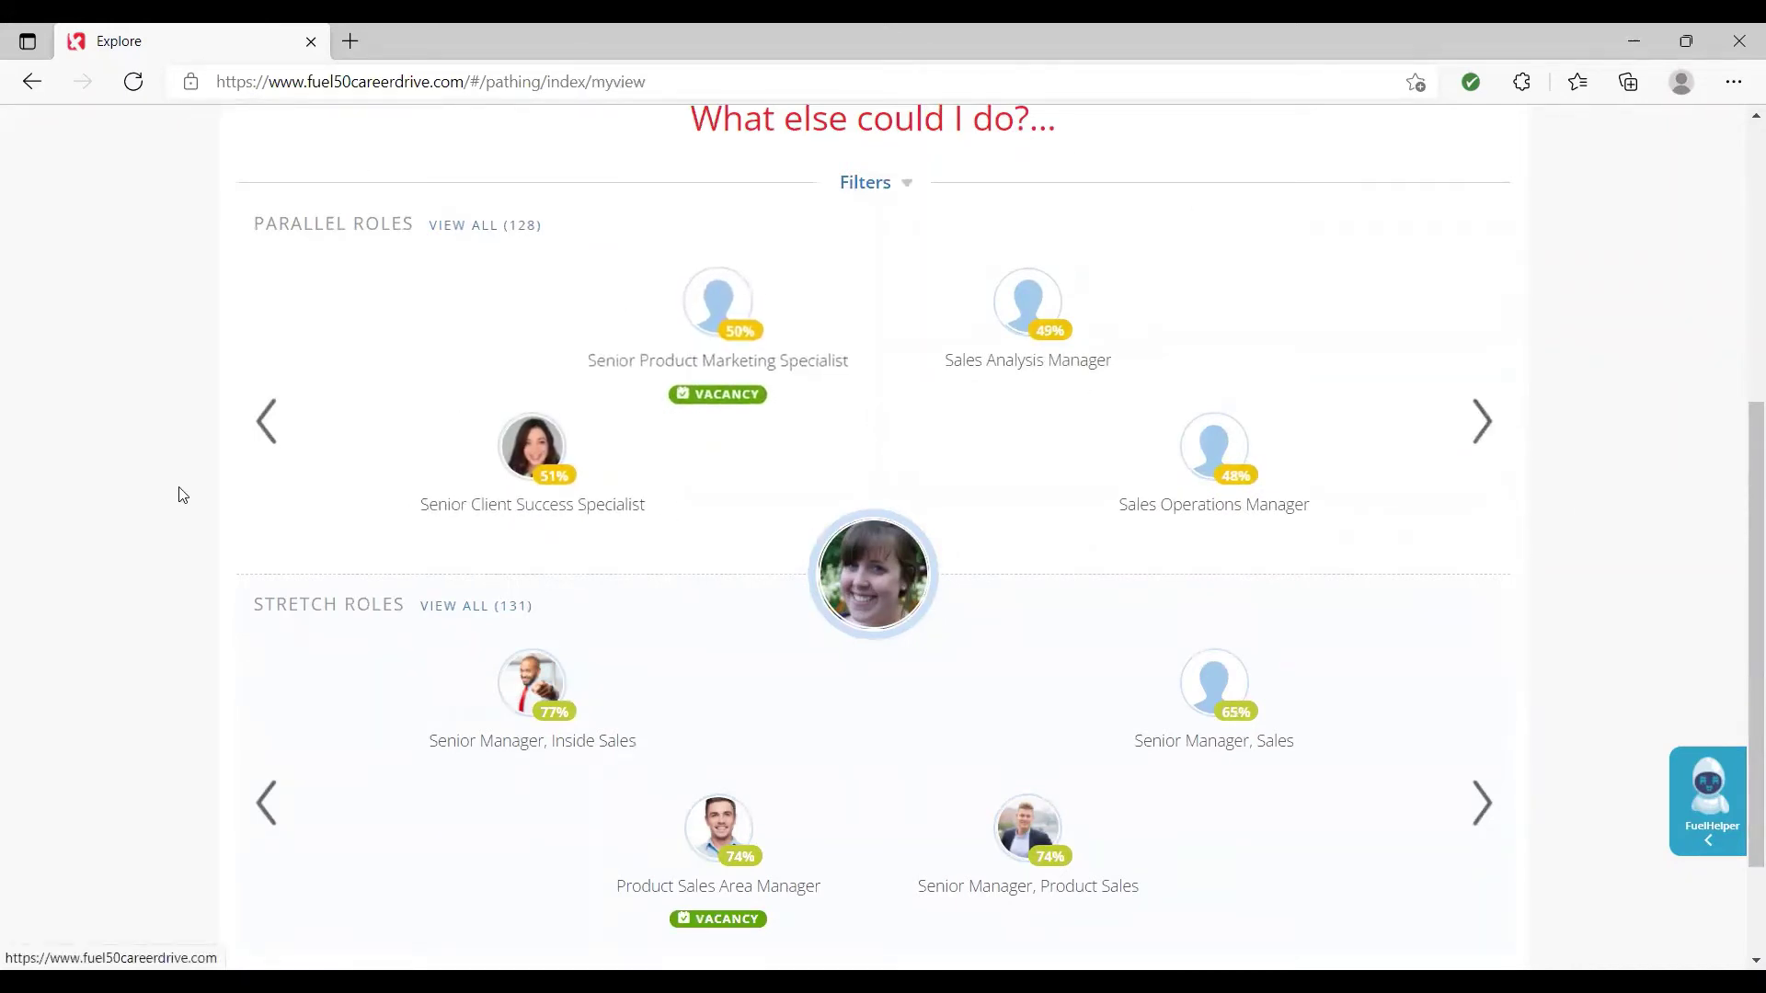
pyautogui.click(266, 420)
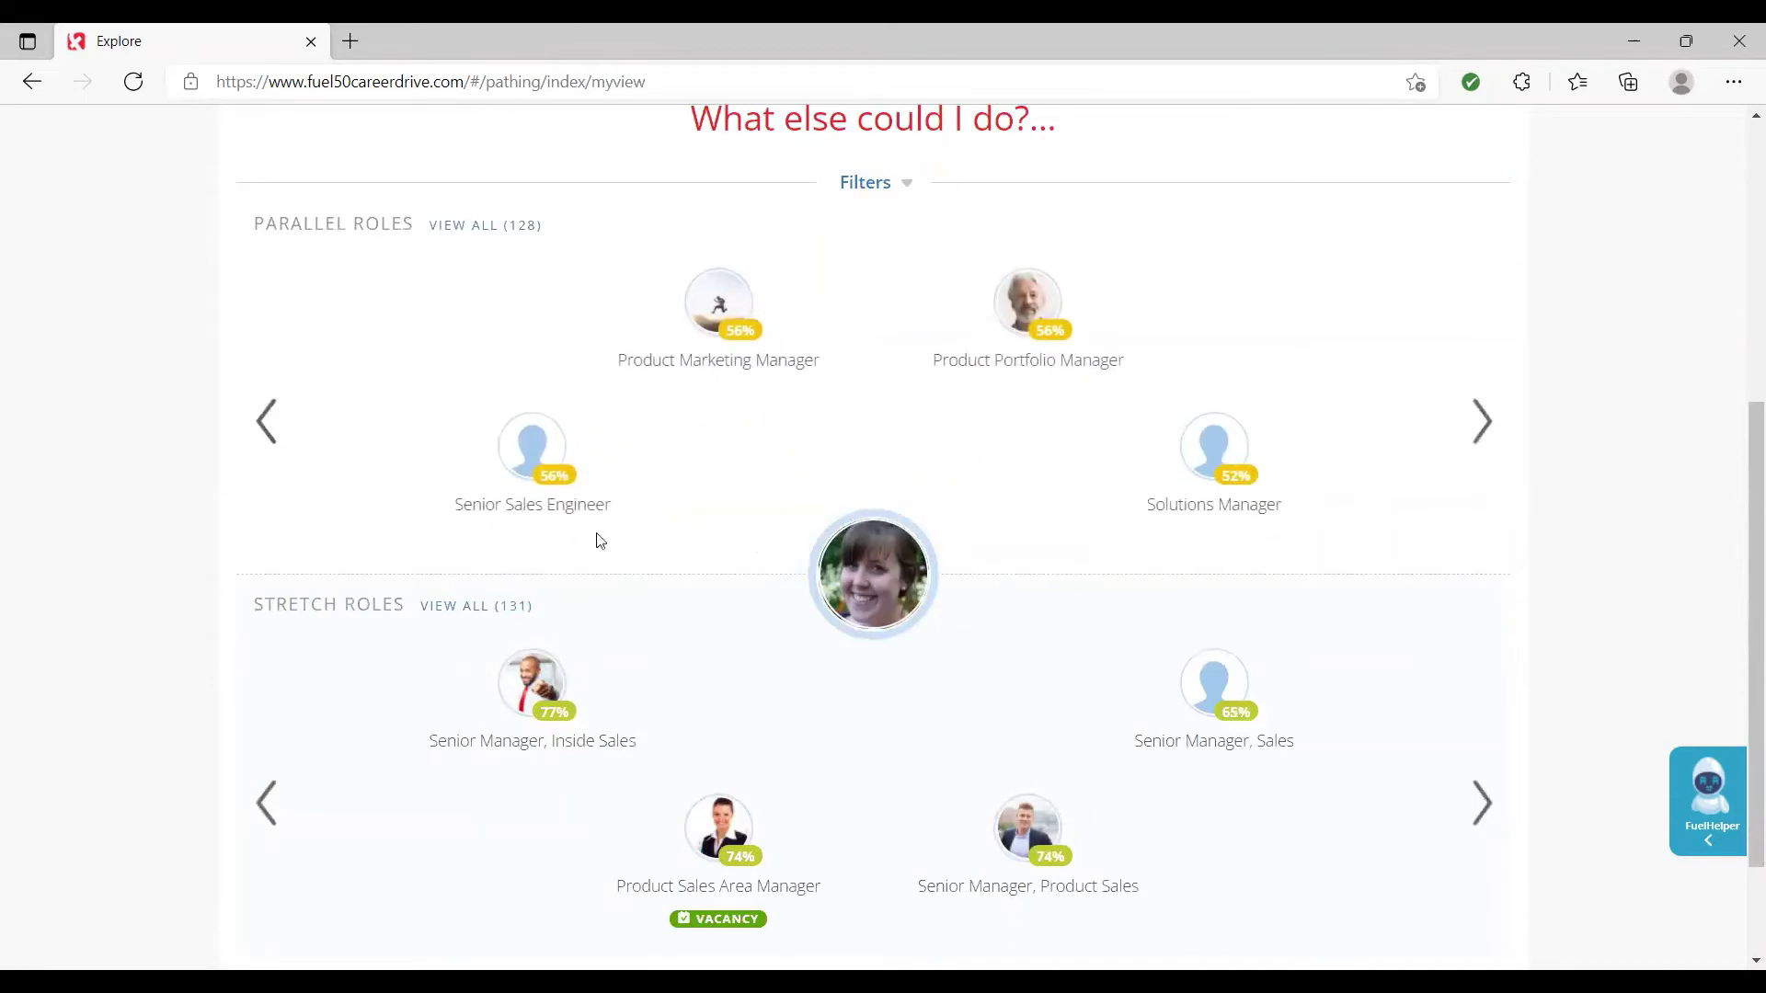
# - Open the full role description for Senior Sales Engineer and examine its responsibilities and gap analysis
pyautogui.click(537, 516)
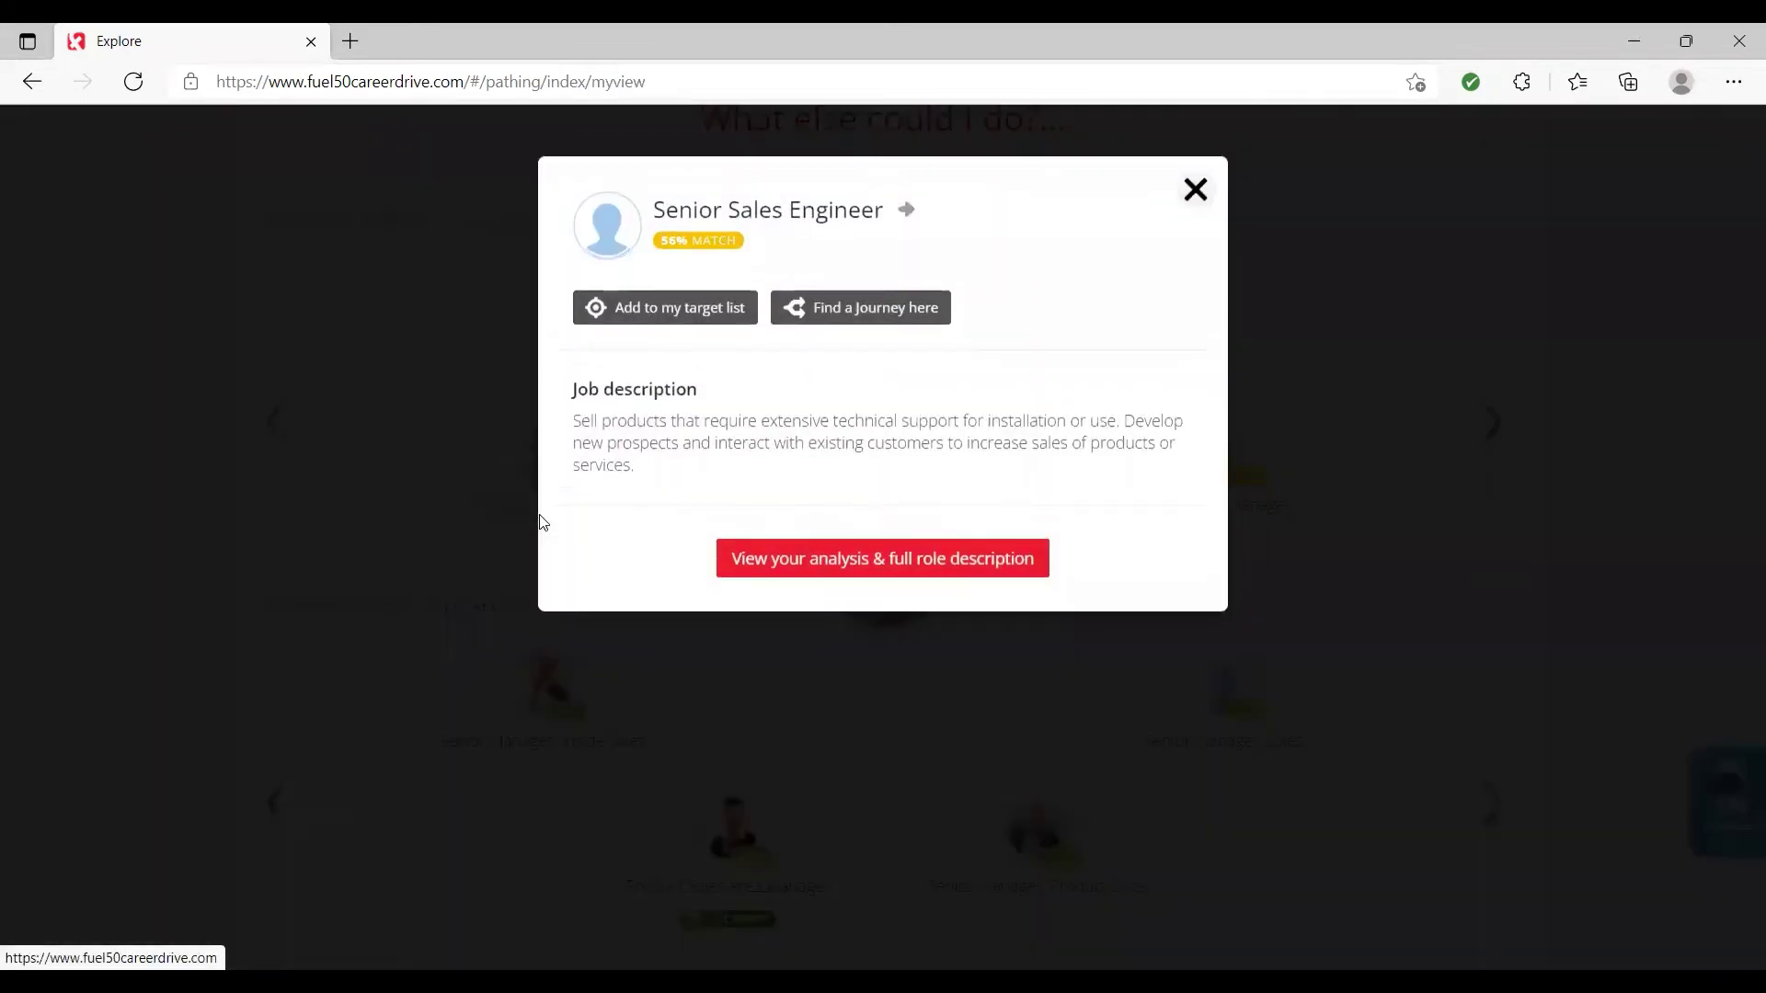
pyautogui.click(939, 563)
pyautogui.scroll(-7, 954, 544)
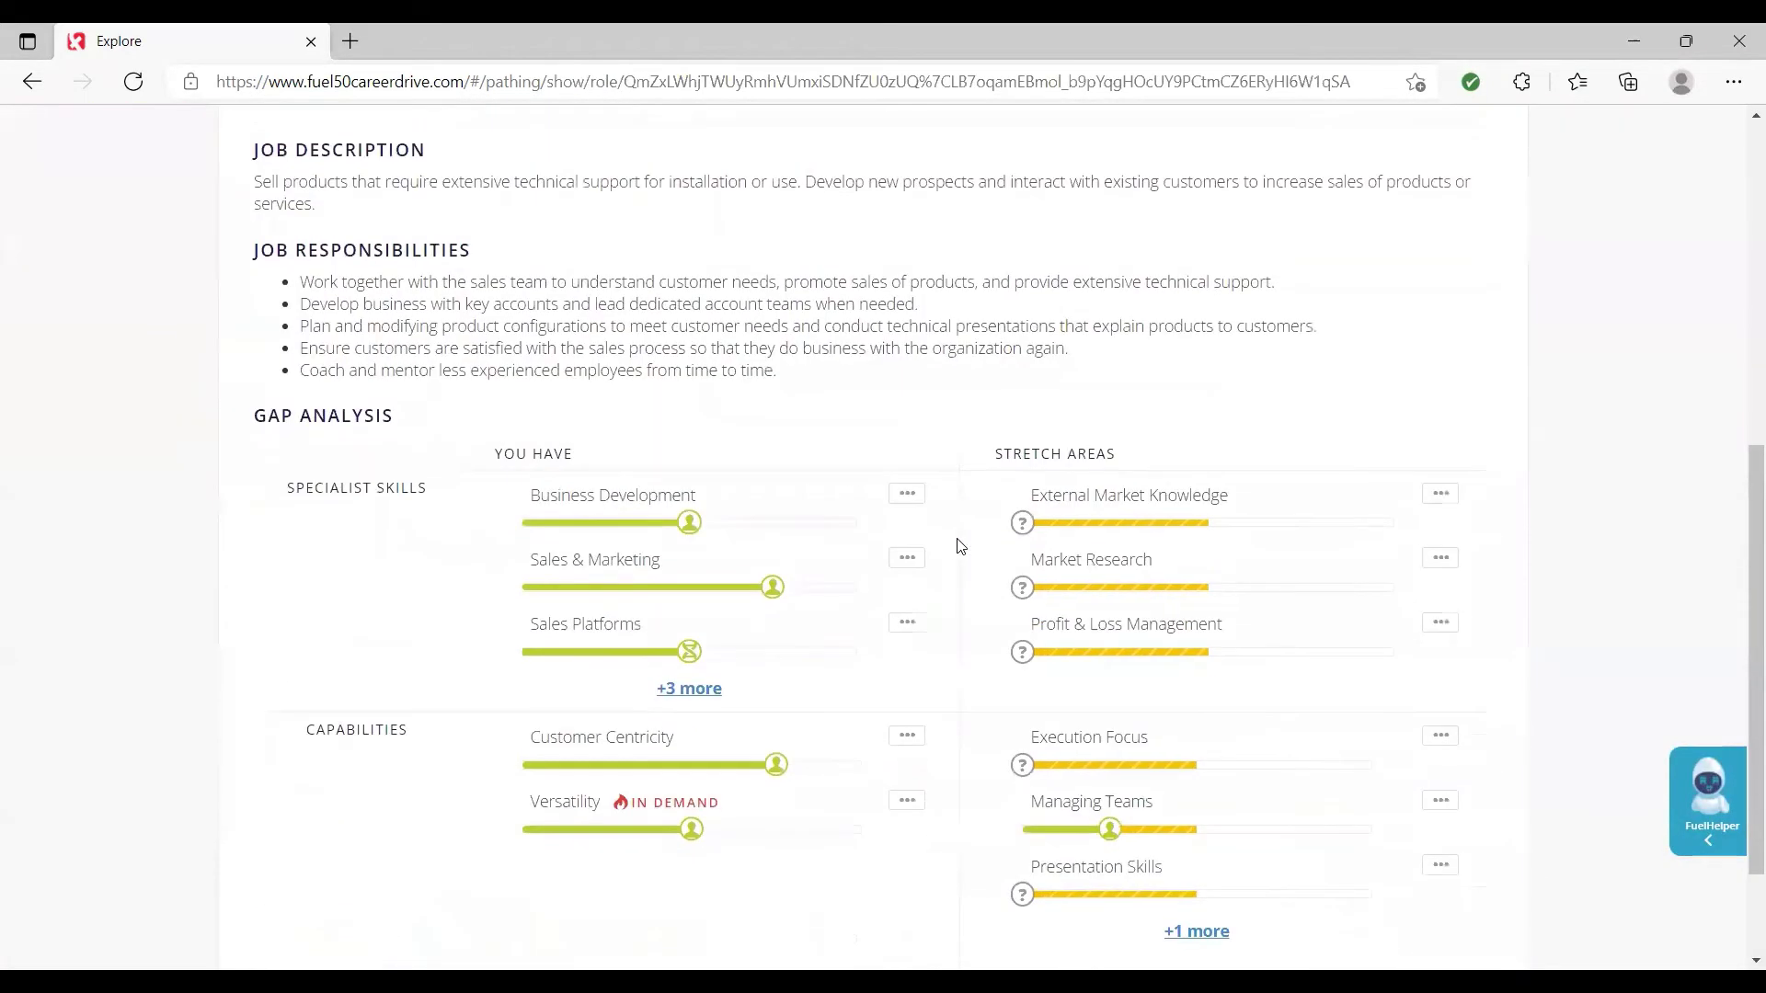
pyautogui.scroll(-2, 957, 545)
pyautogui.scroll(9, 954, 545)
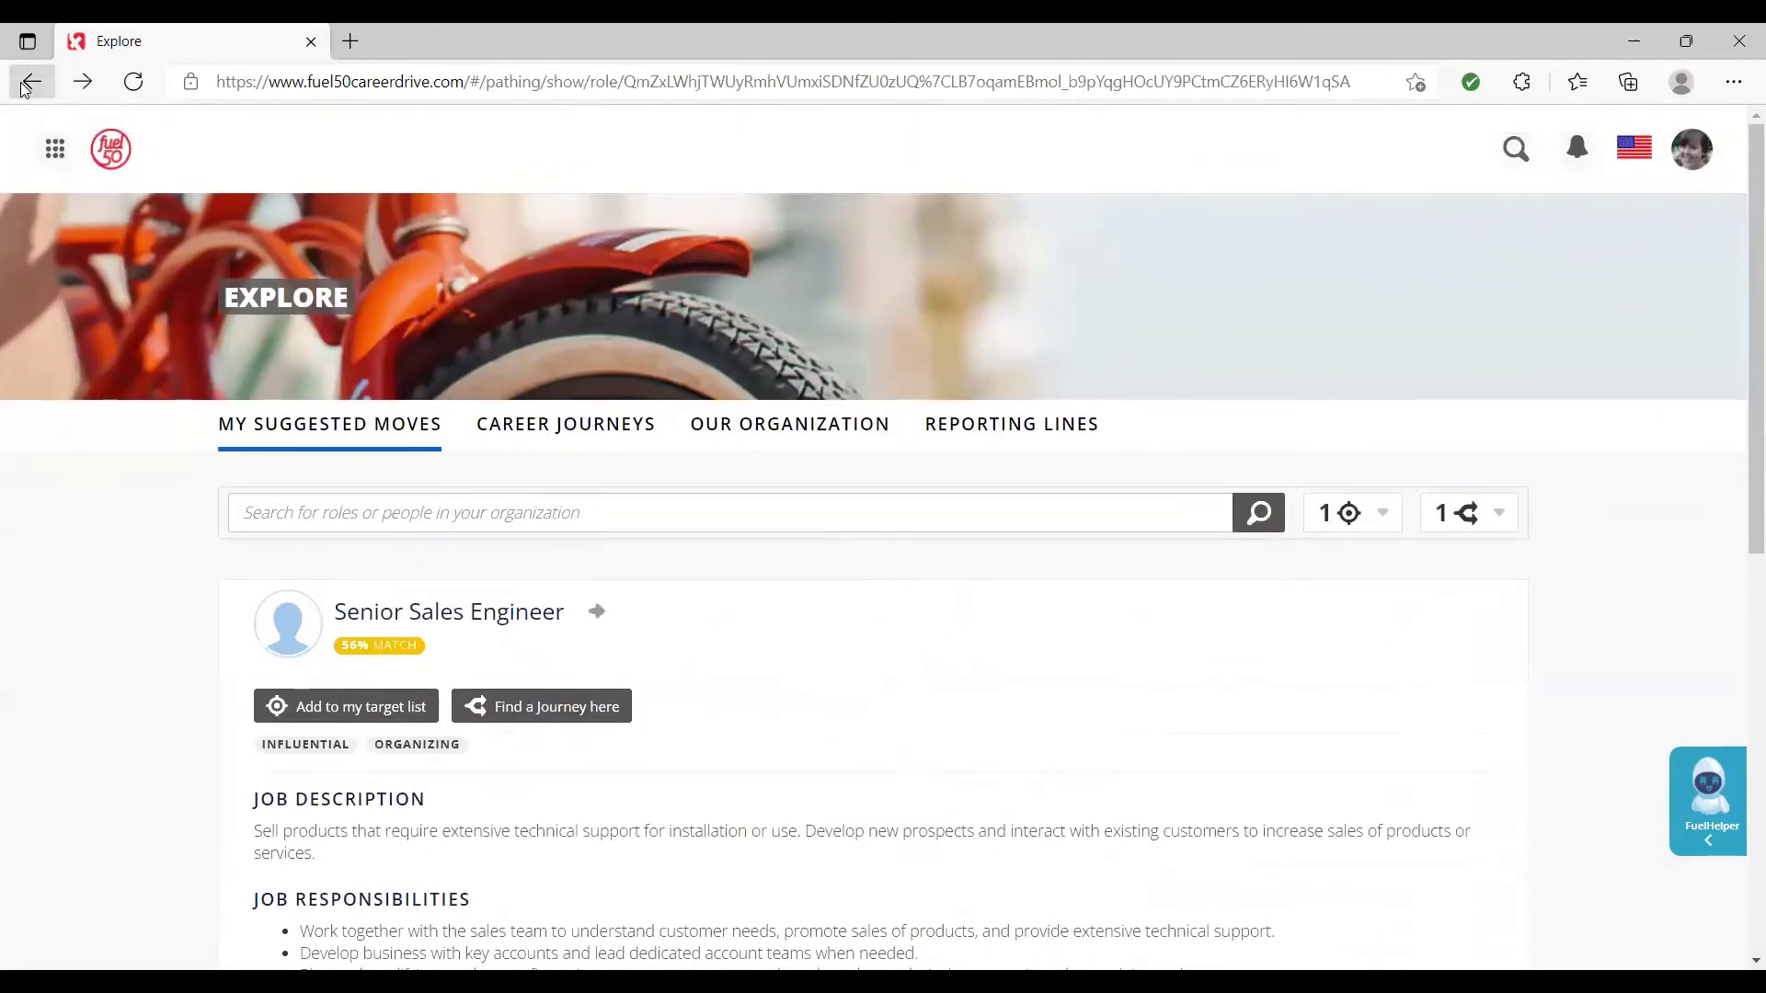
# - Return to the suggested moves and browse further stretch roles up to the set with Senior Manager, Product Marketing
pyautogui.click(25, 87)
pyautogui.scroll(-7, 1001, 560)
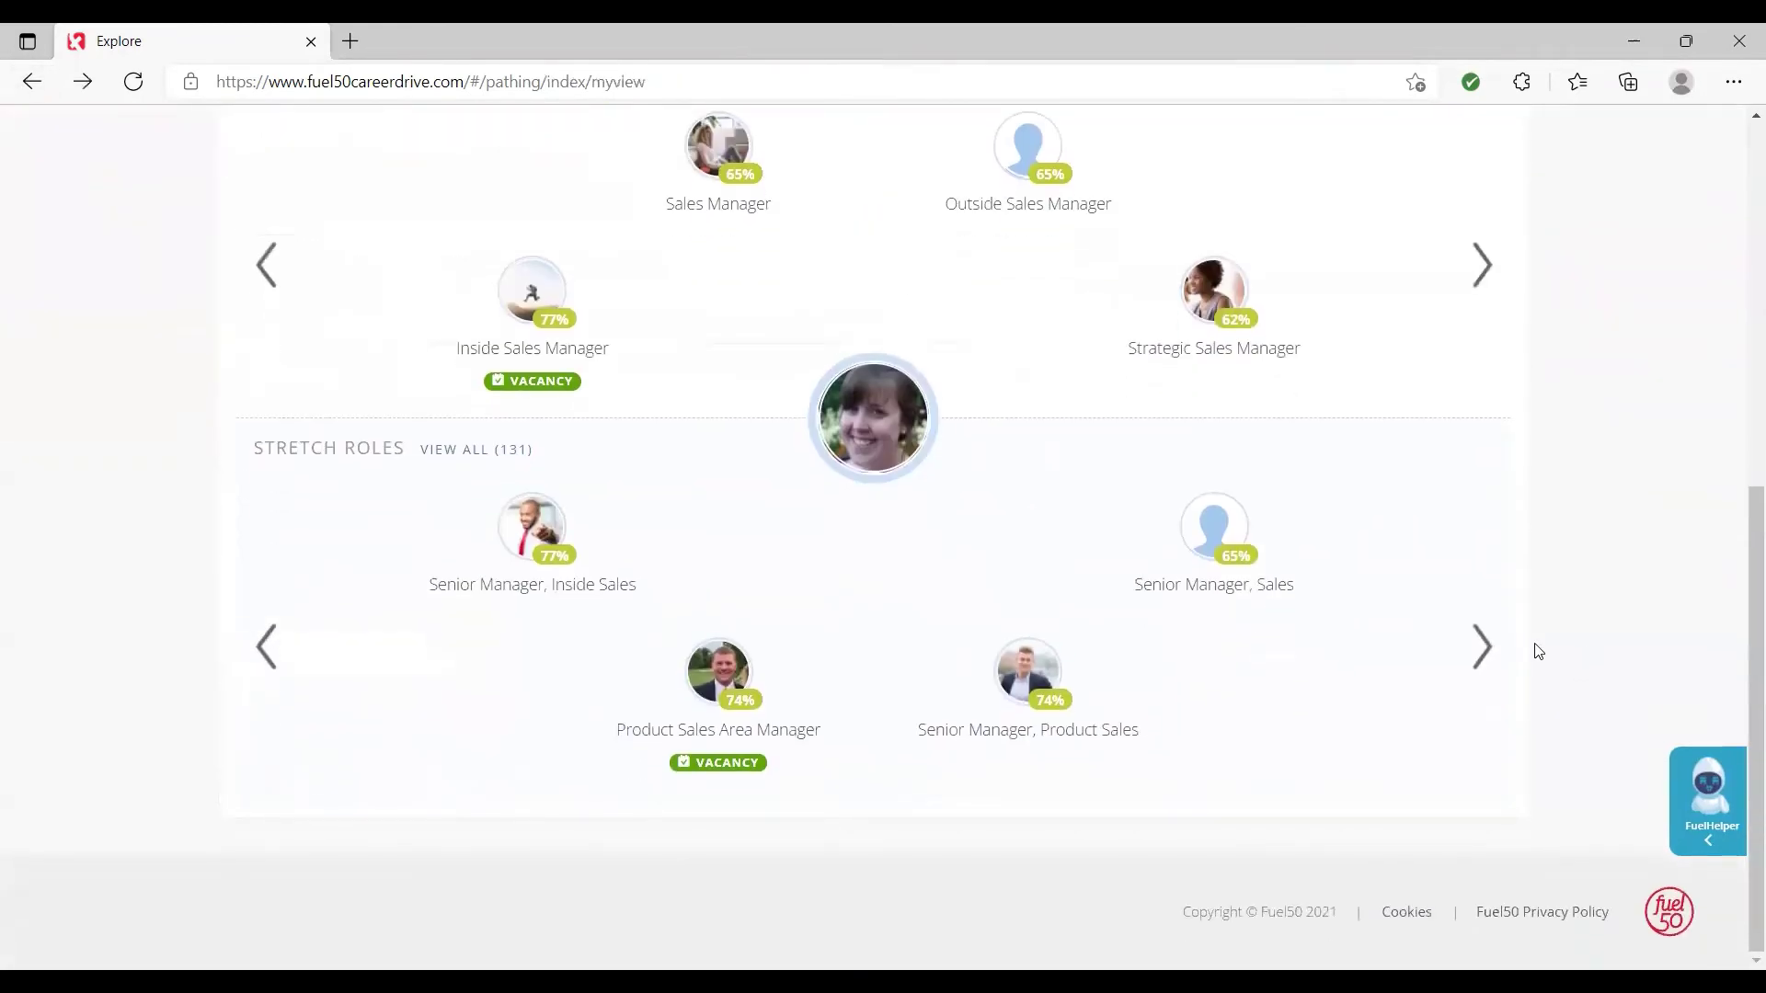
pyautogui.click(1479, 649)
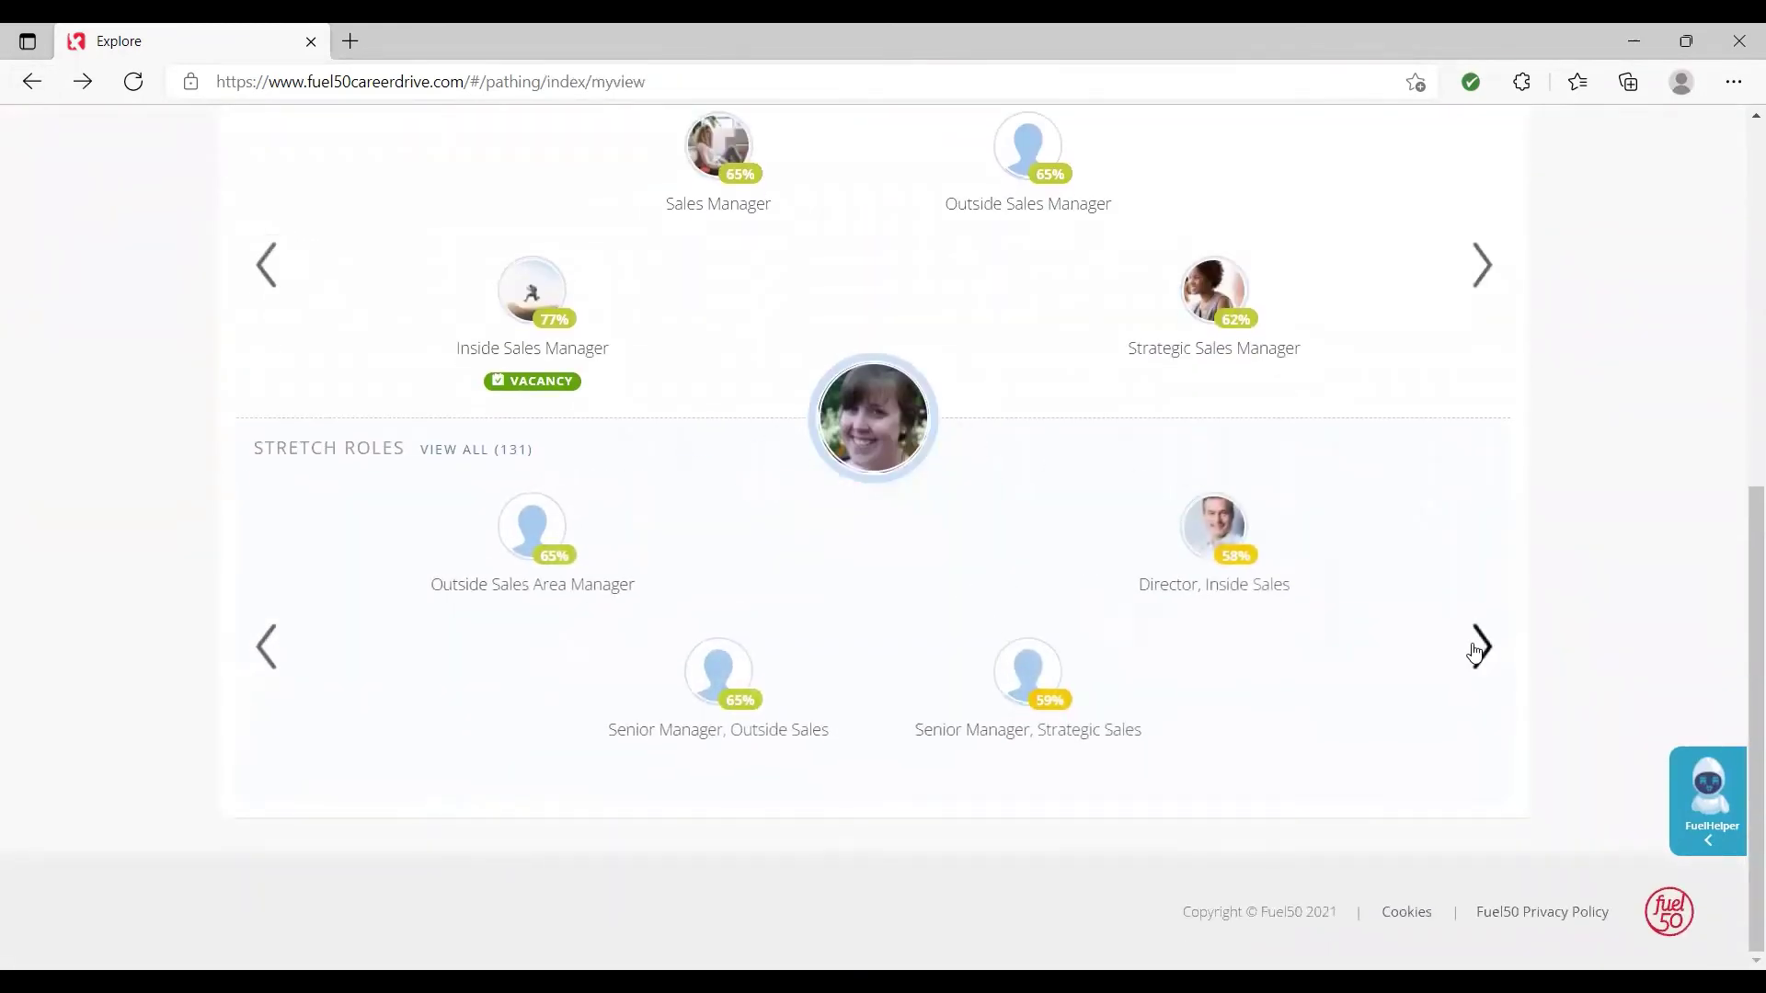
pyautogui.click(1477, 649)
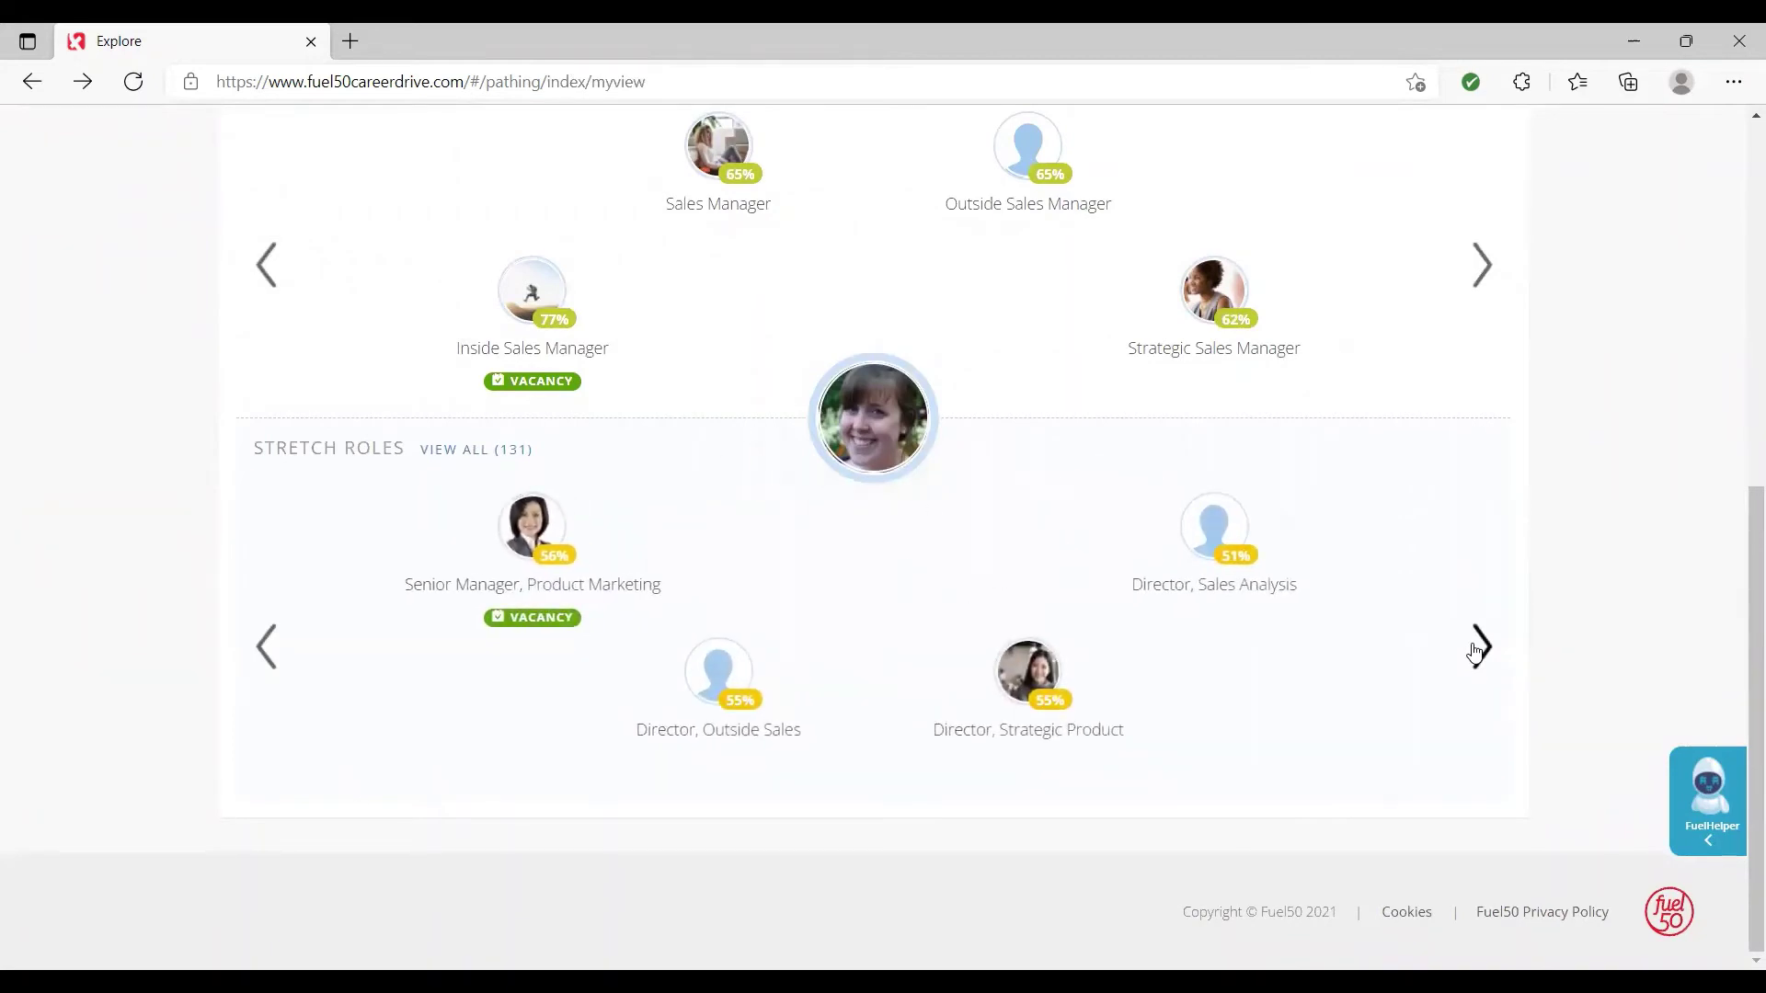
pyautogui.scroll(3, 1474, 653)
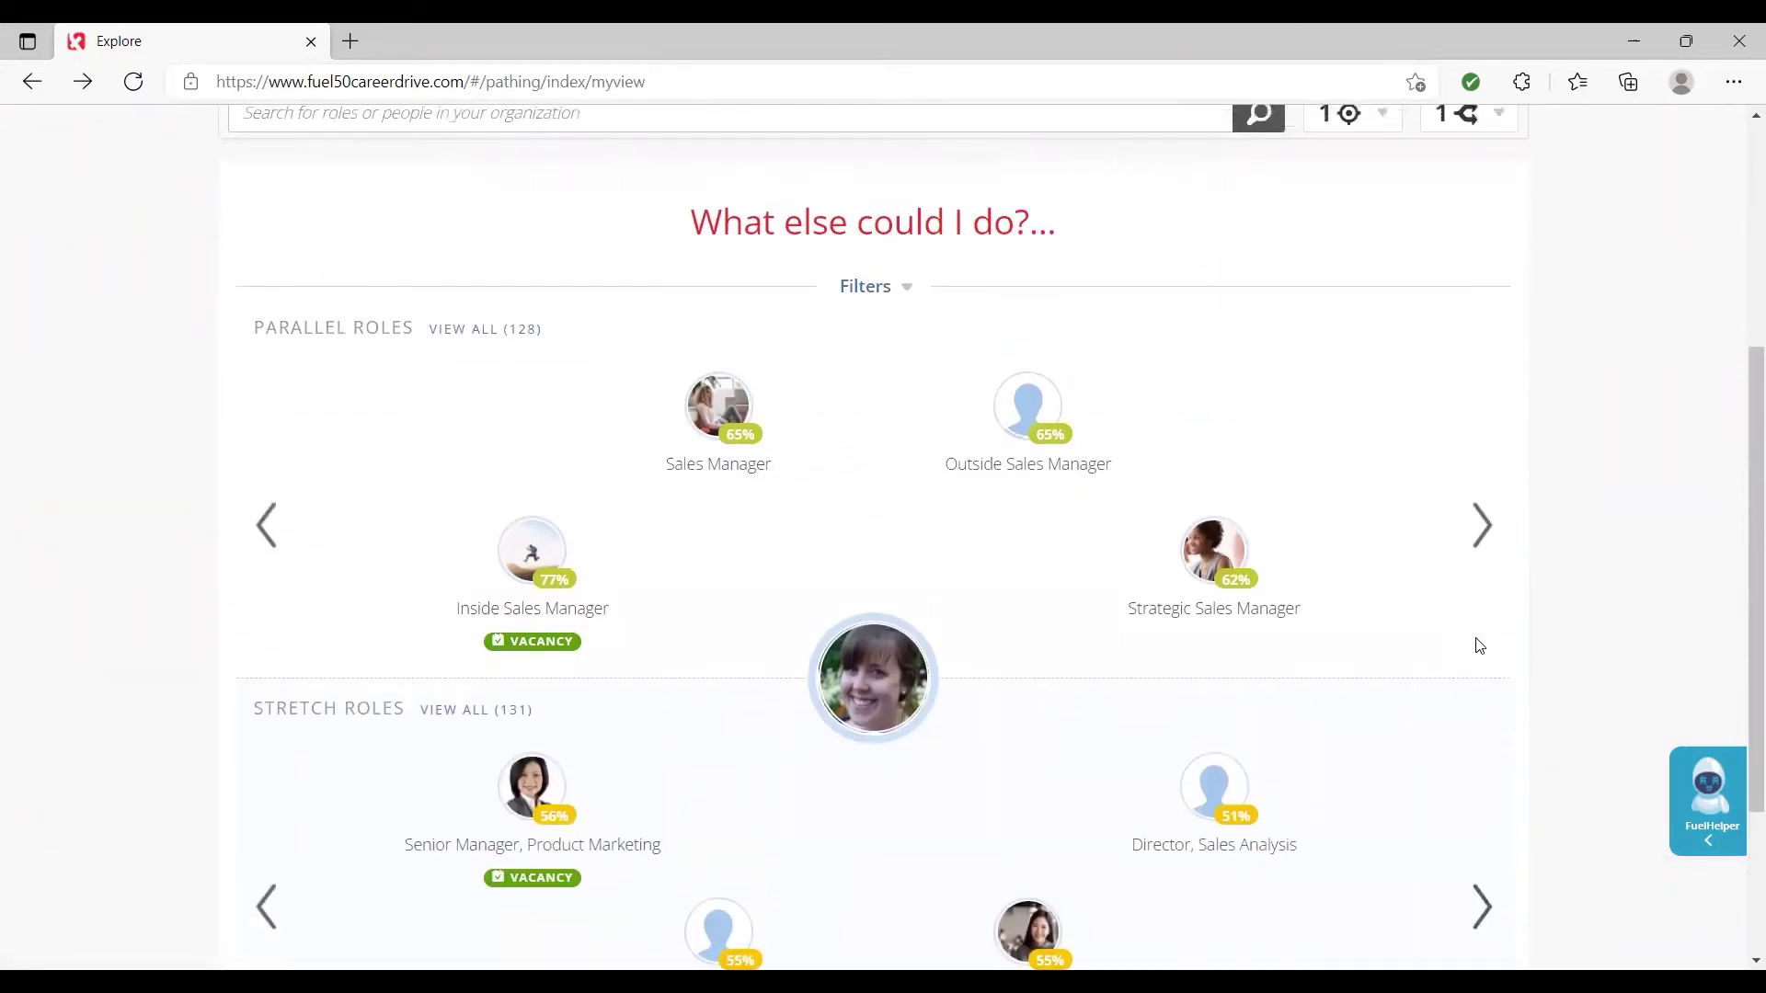
pyautogui.scroll(-3, 1476, 648)
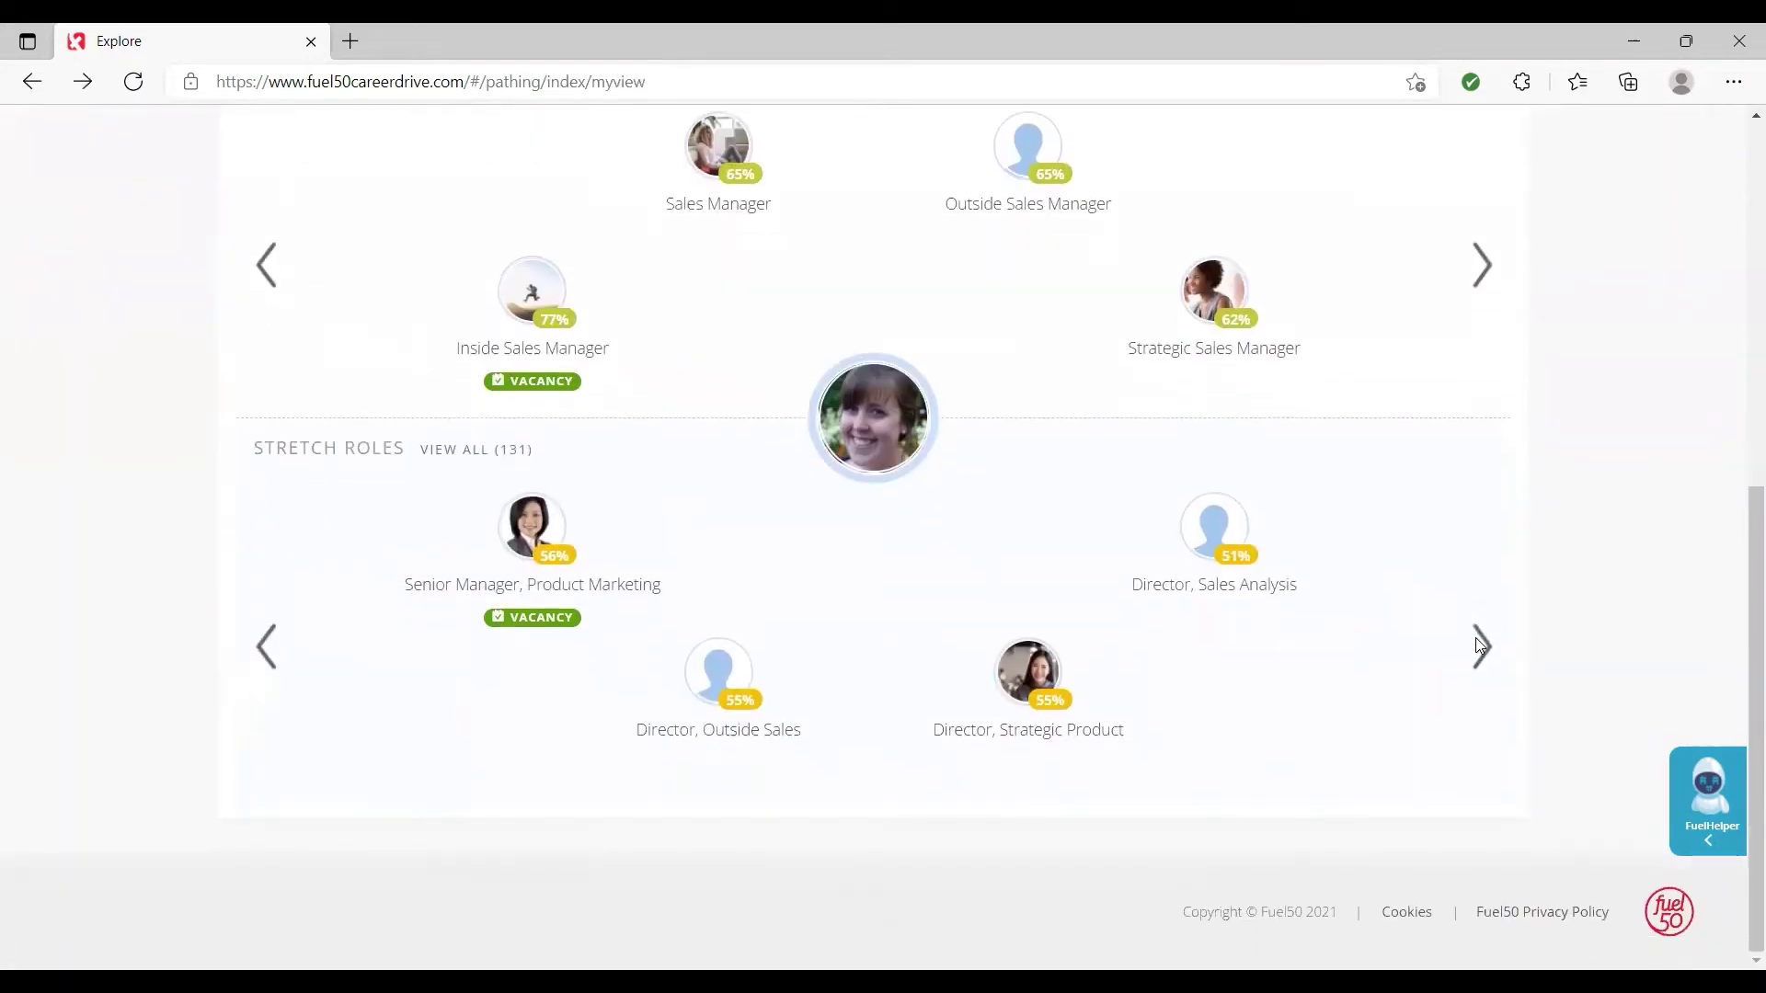
# - Open the full analysis for Senior Manager, Product Marketing and examine its specialist skills, capabilities and stretch areas
pyautogui.click(542, 602)
pyautogui.click(952, 439)
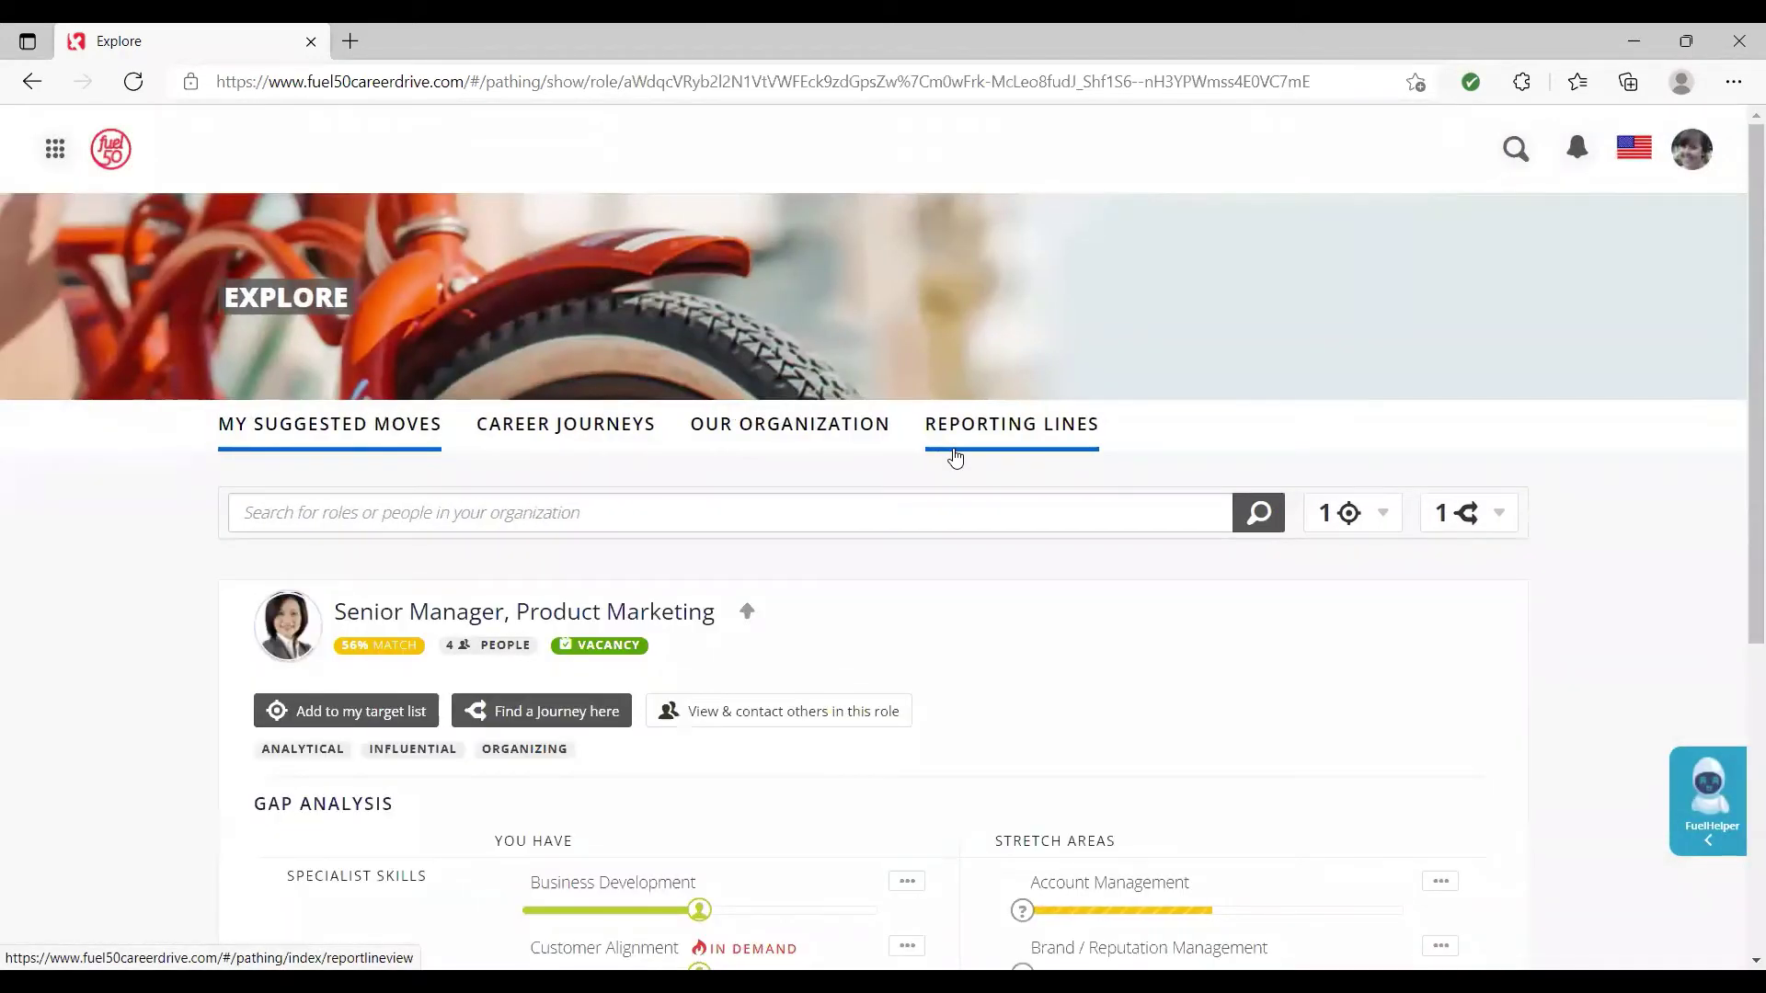
pyautogui.scroll(-4, 347, 602)
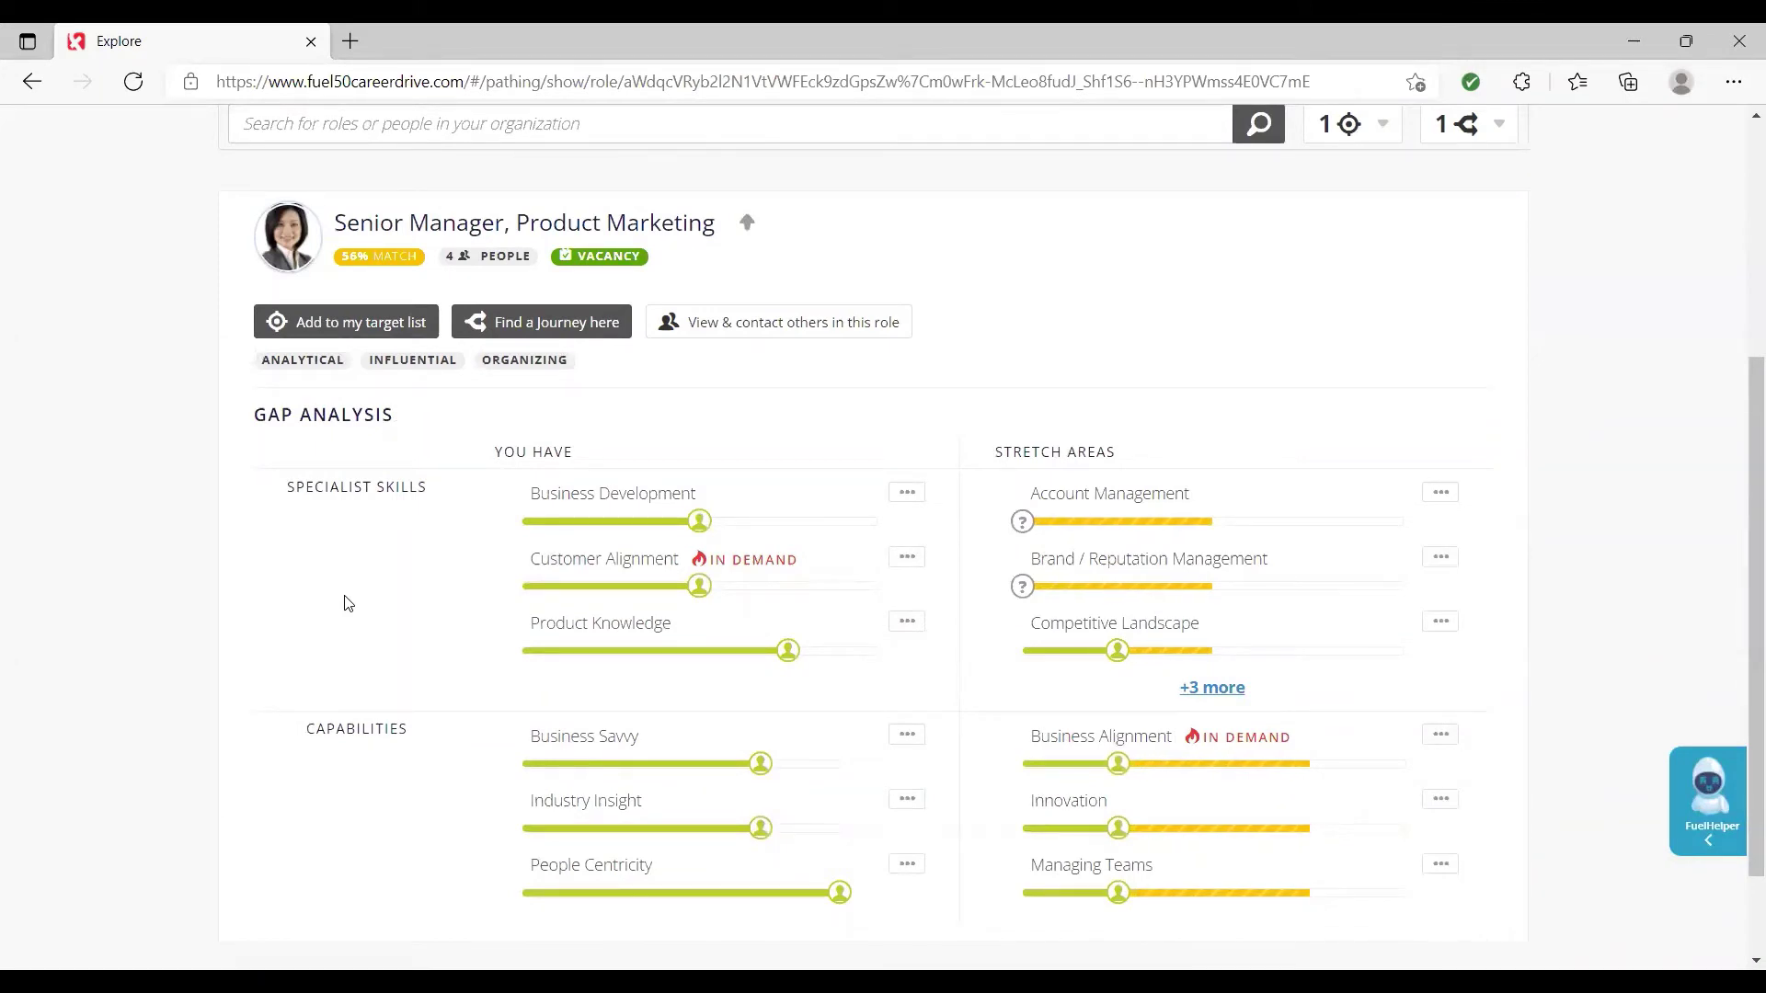
pyautogui.scroll(-2, 347, 602)
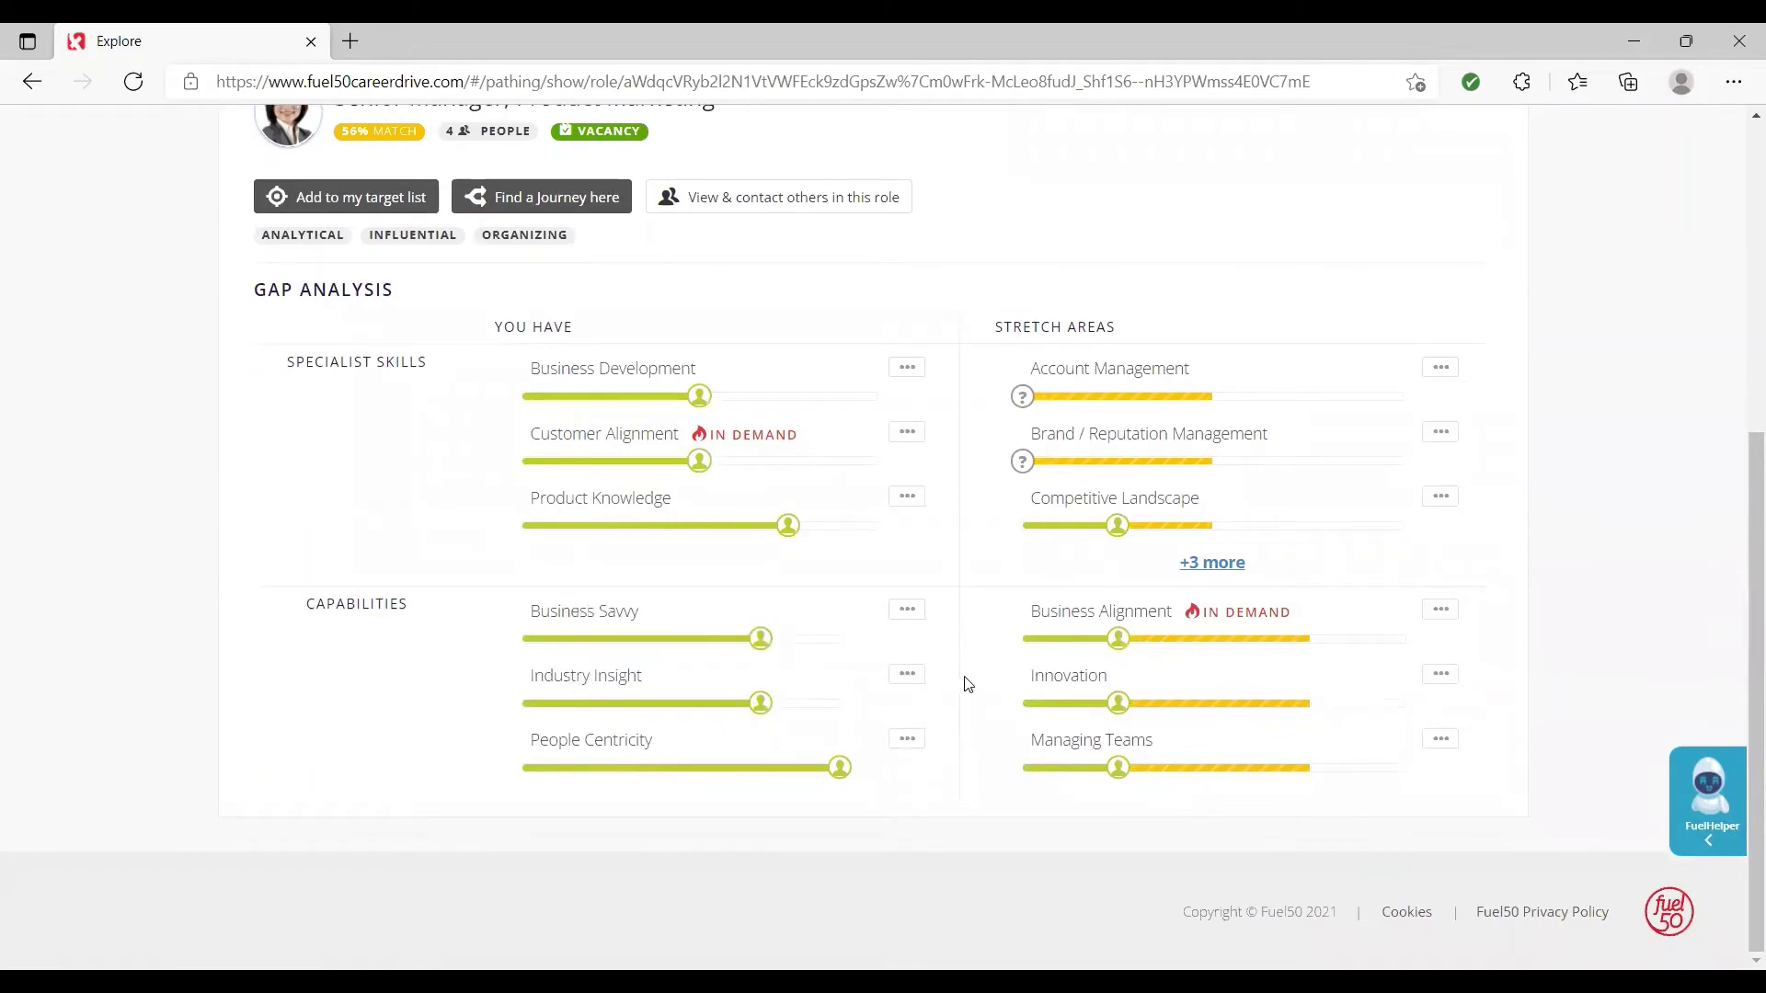
pyautogui.scroll(5, 968, 681)
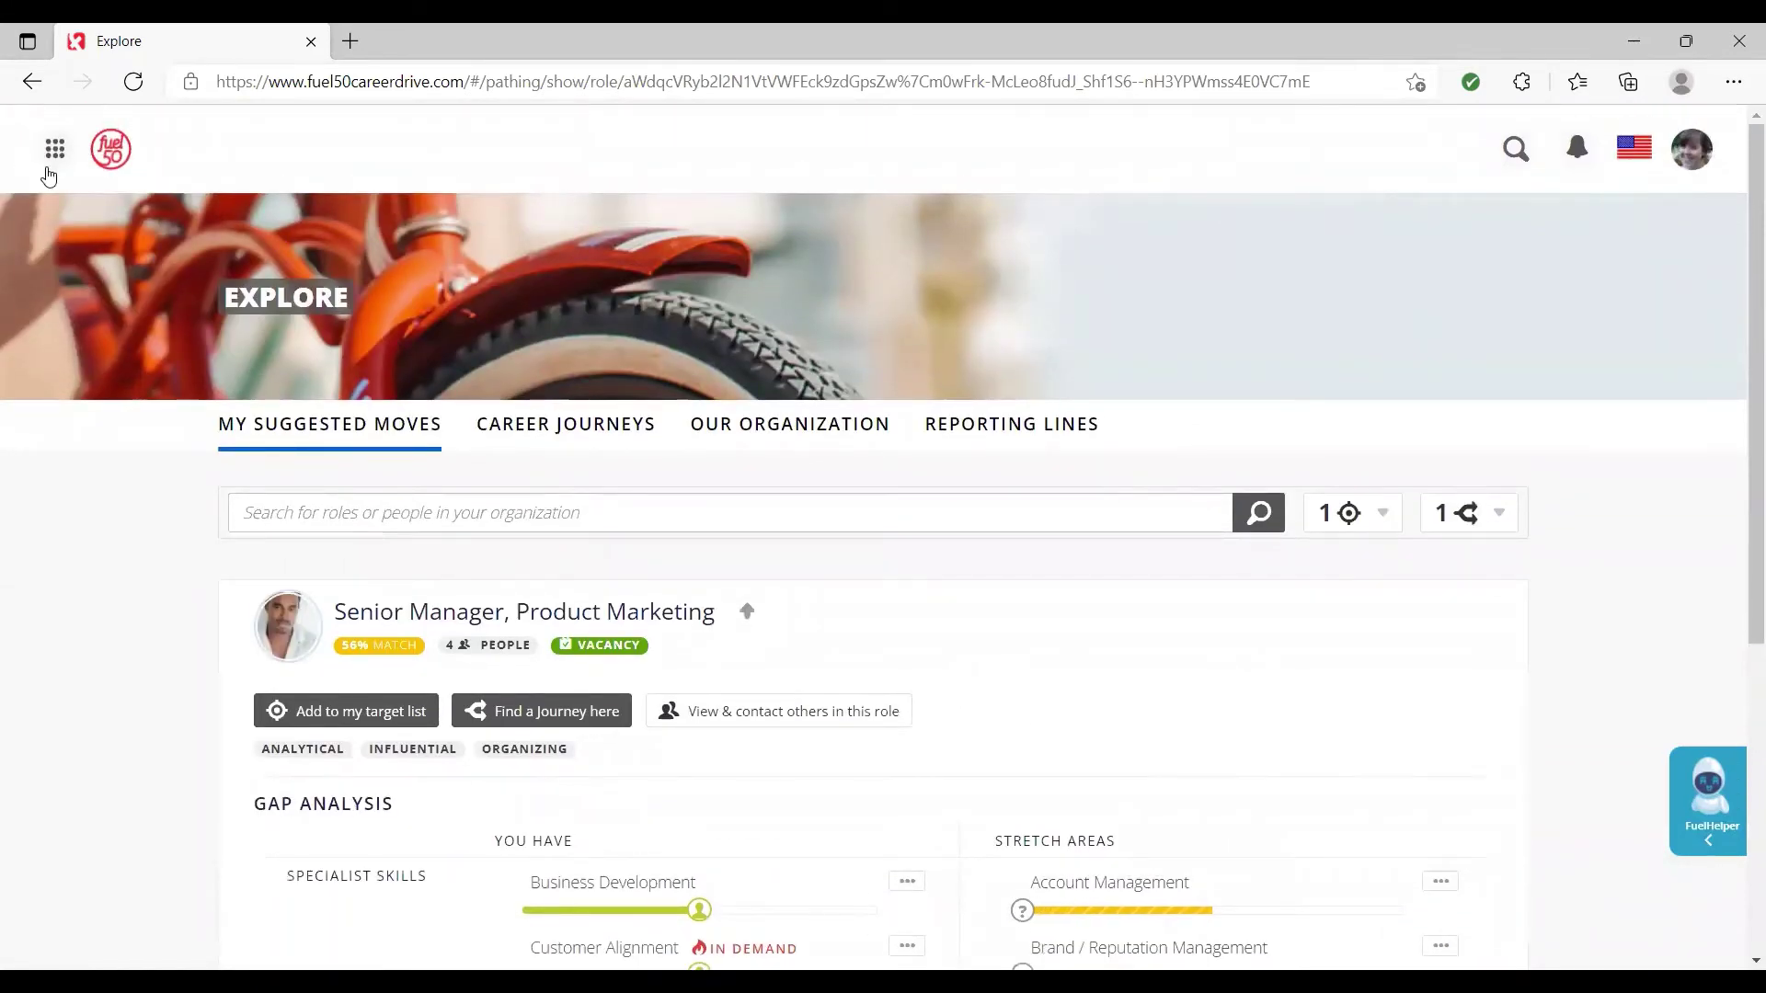
# - Go to the Home page and look over the Personalize, Journeys, Gigs, Coach and Learn tiles
pyautogui.click(63, 152)
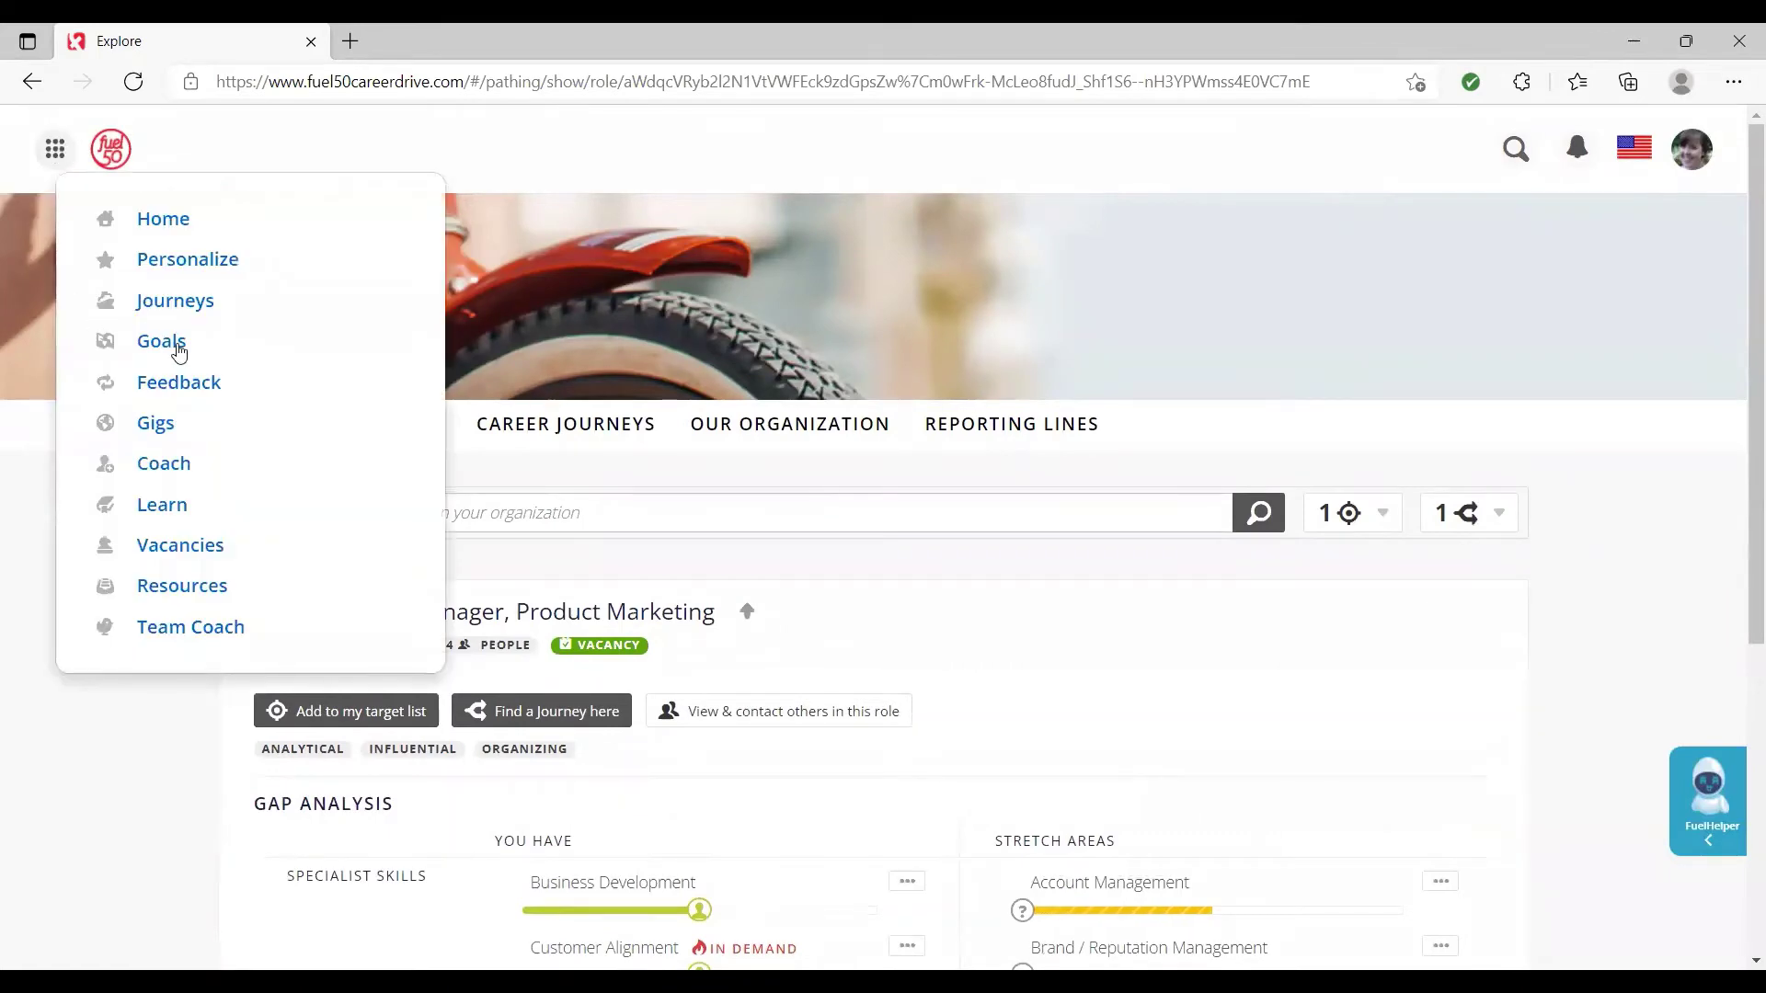
pyautogui.click(150, 216)
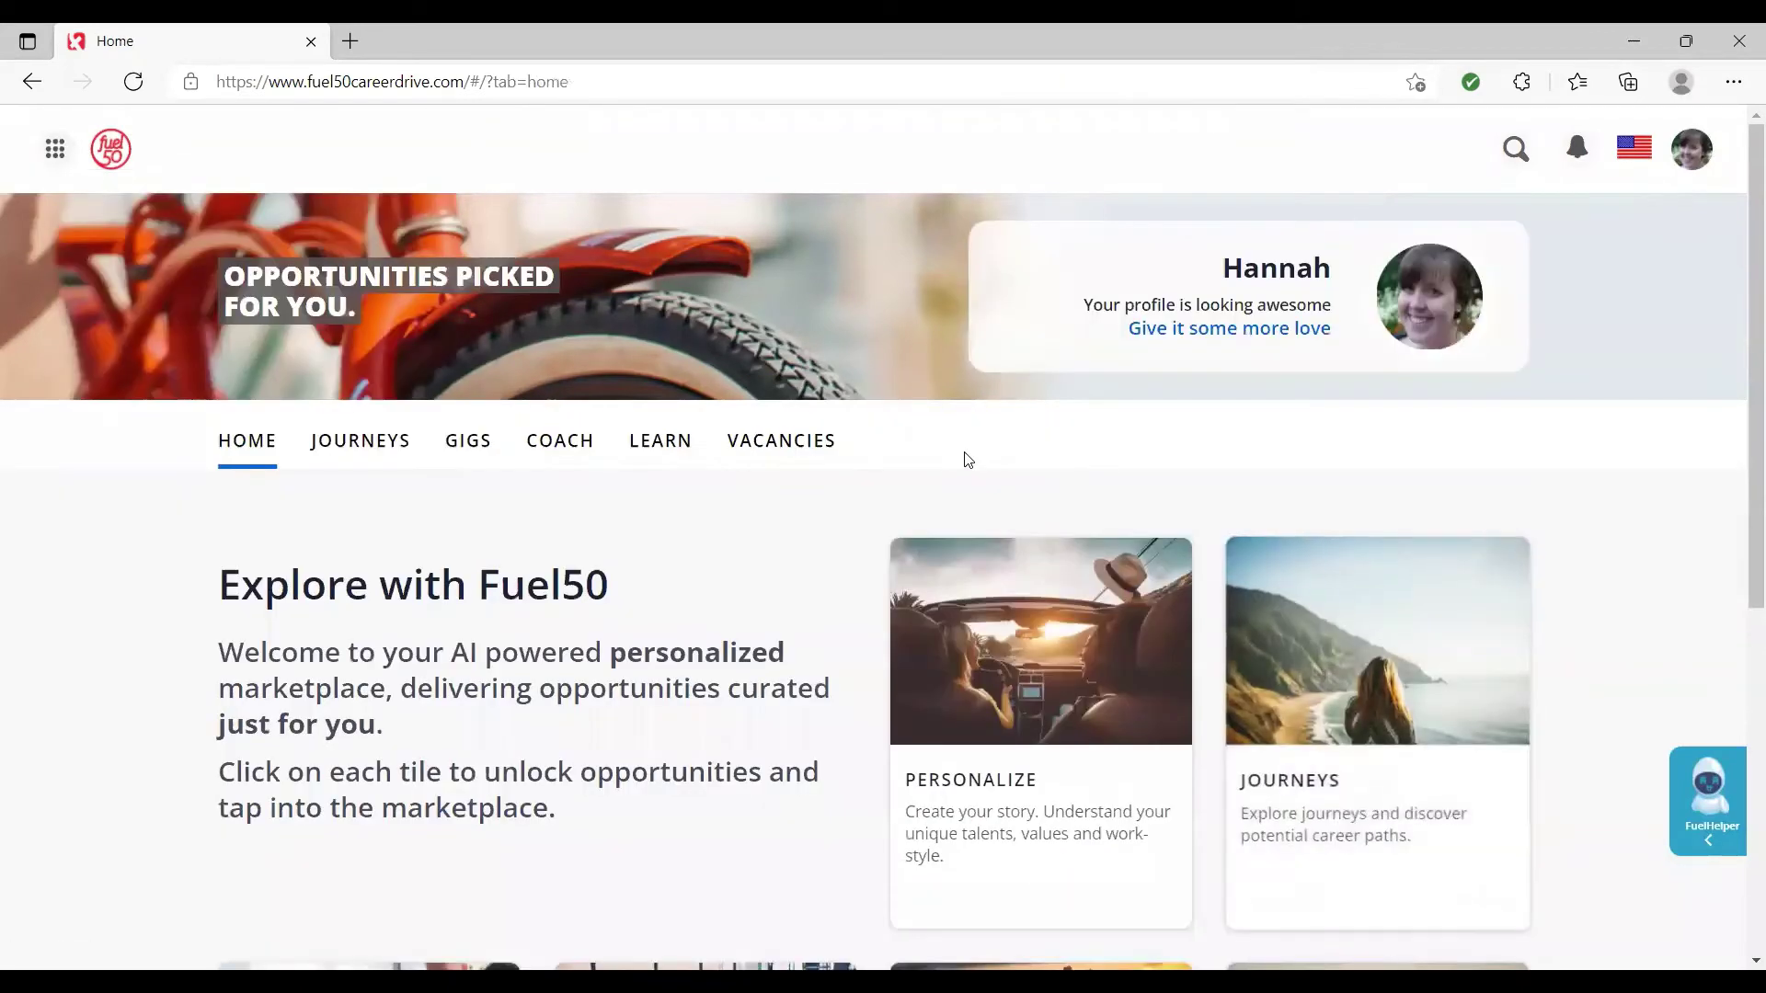
pyautogui.scroll(-3, 1017, 437)
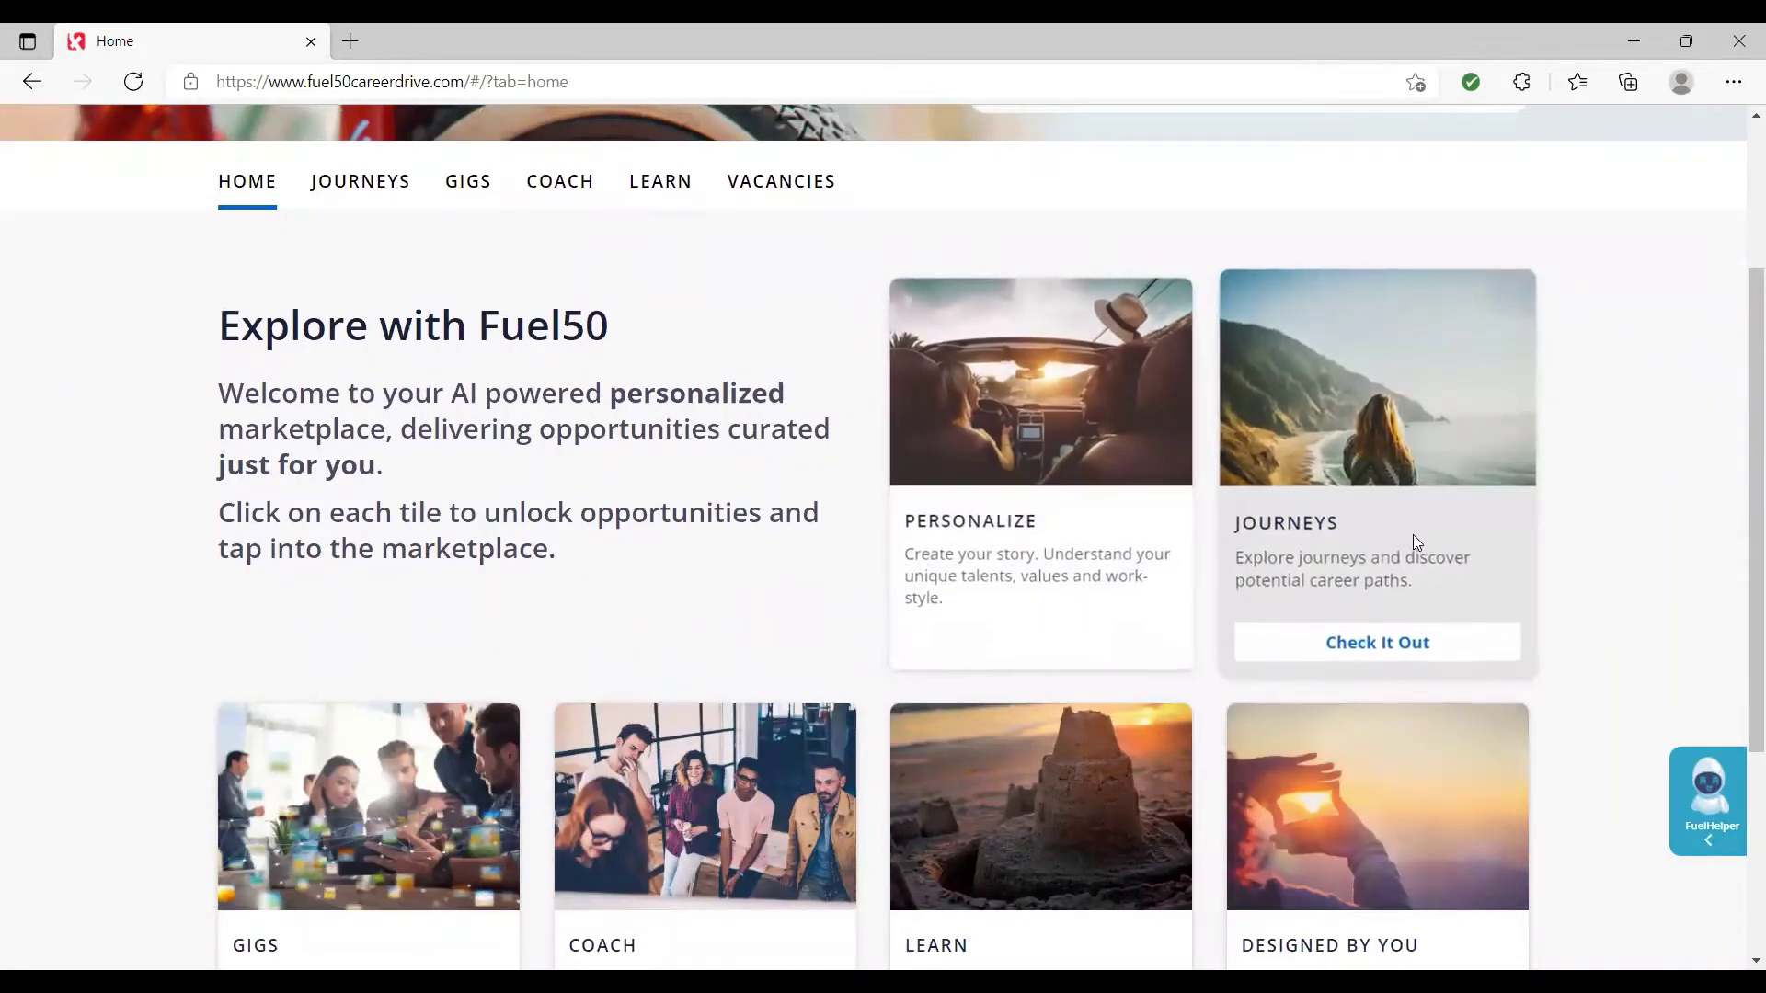
pyautogui.scroll(-4, 1309, 521)
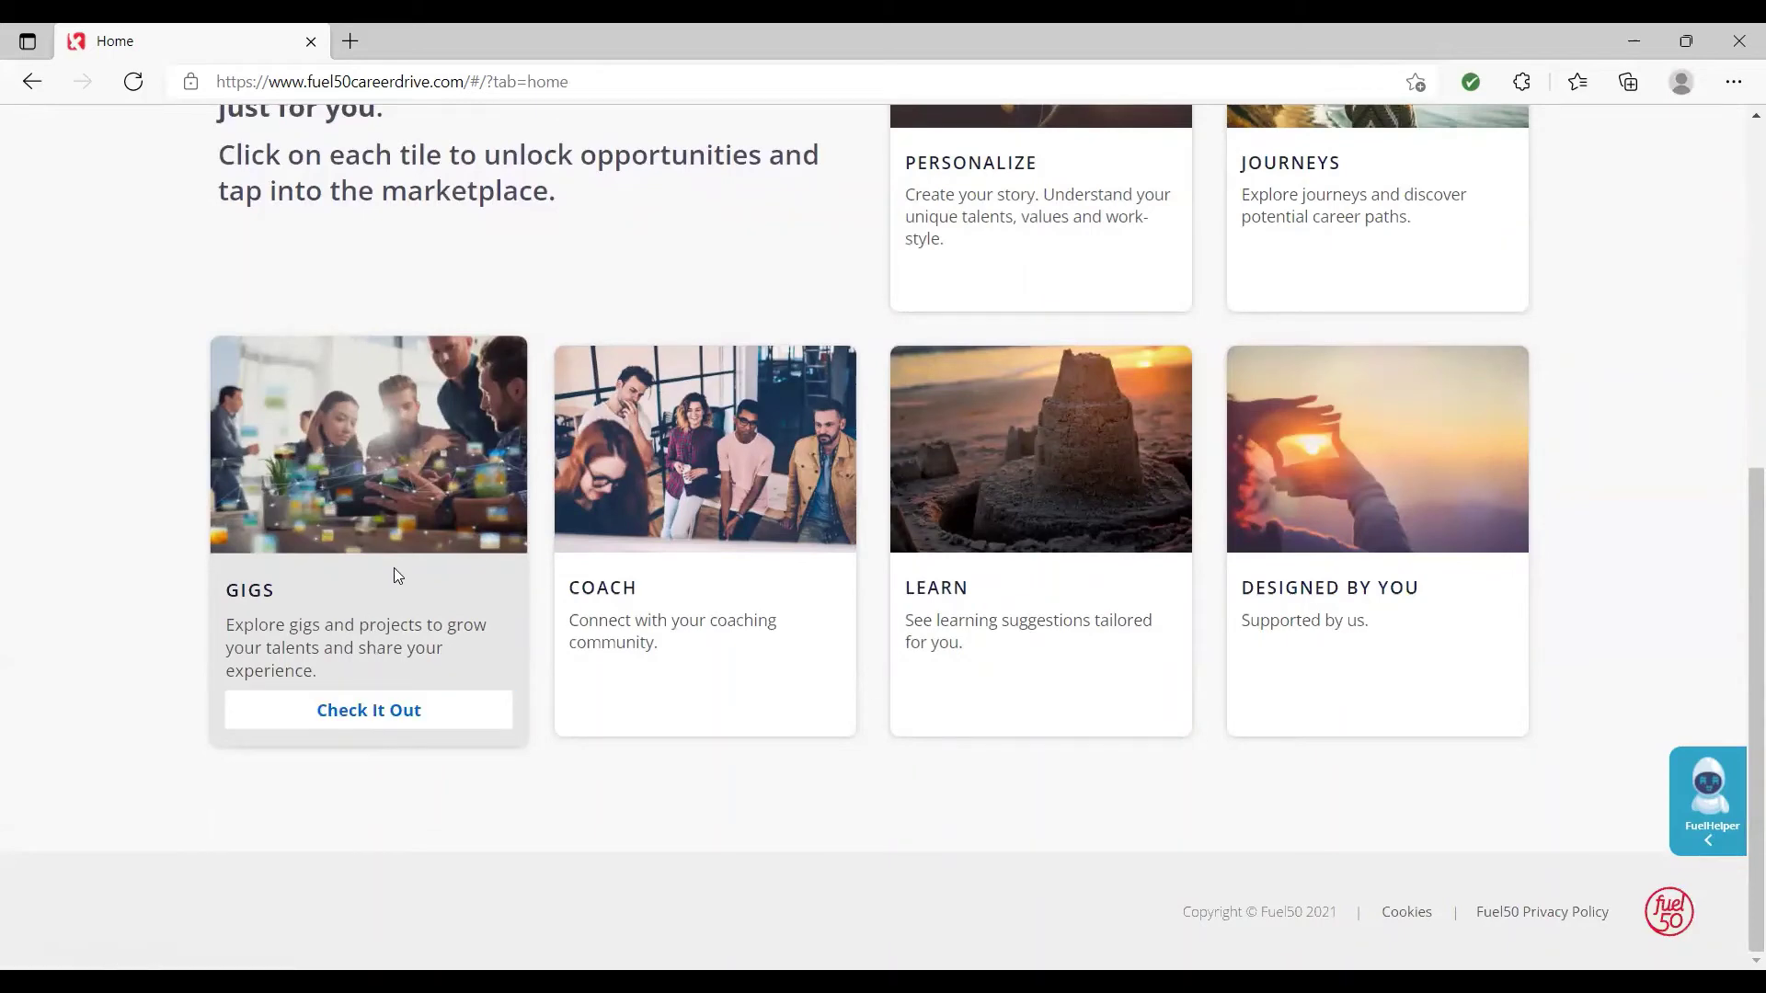
# - Open the Gigs marketplace from its Home tile and look over the suggested gigs
pyautogui.click(363, 712)
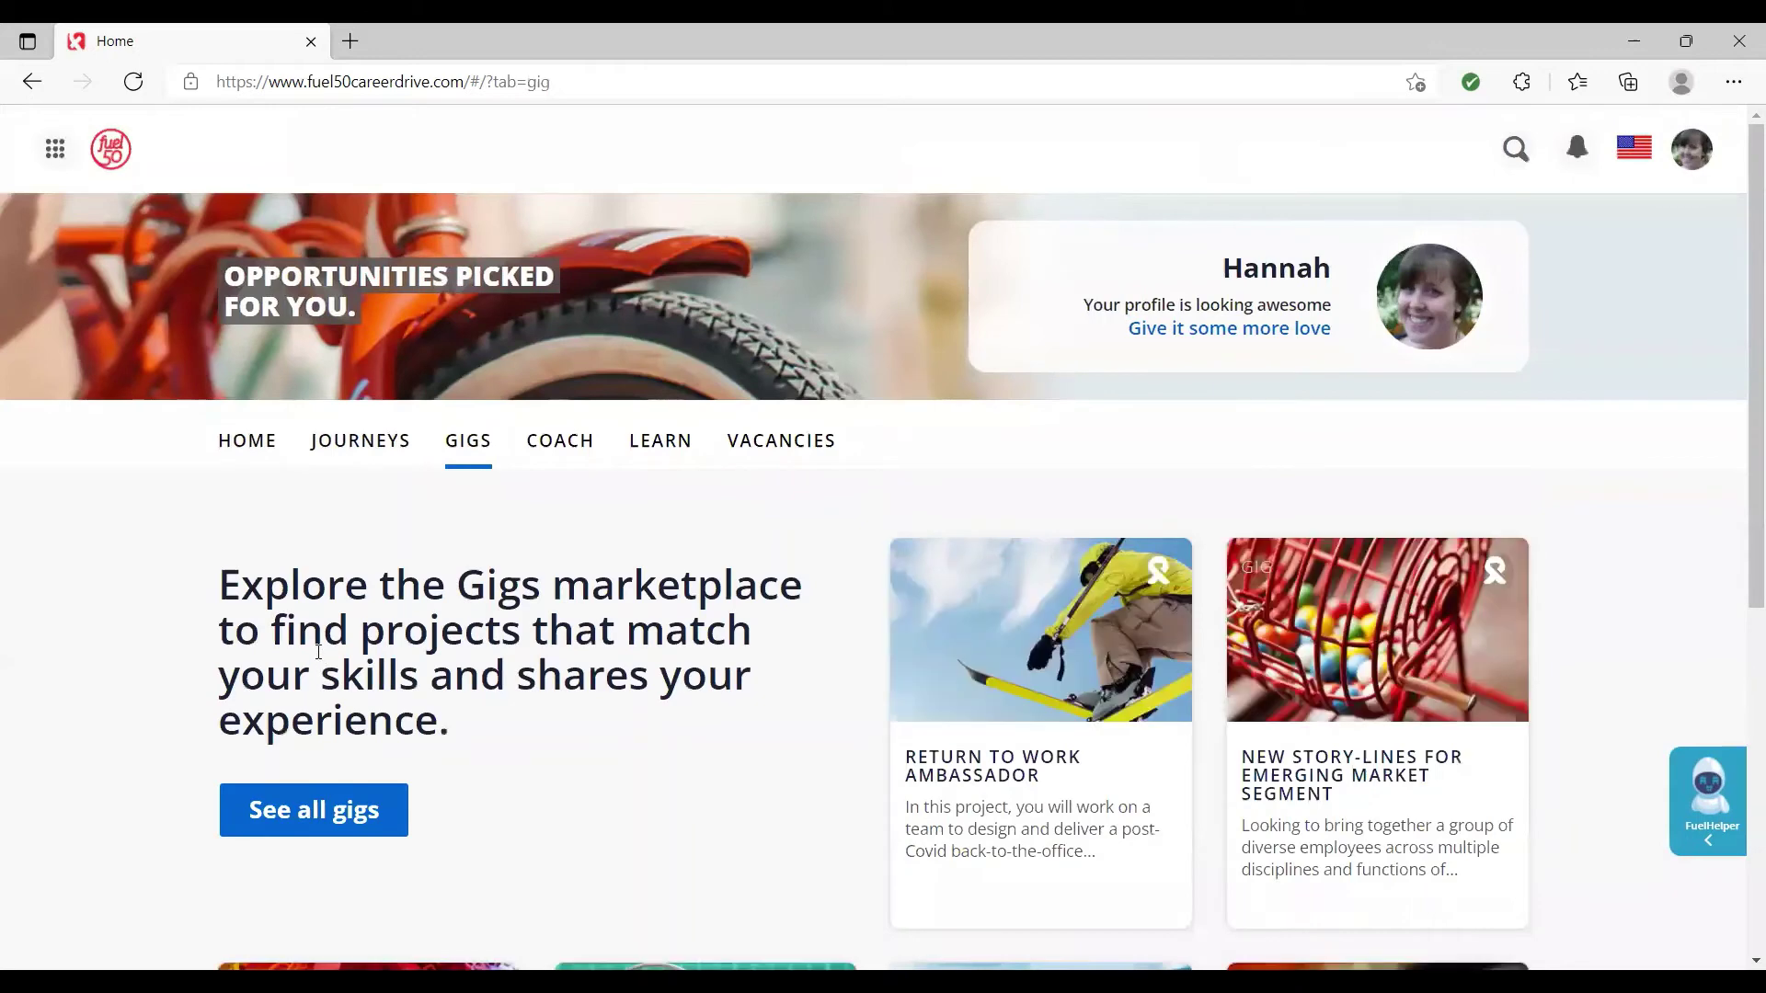
pyautogui.scroll(-4, 747, 514)
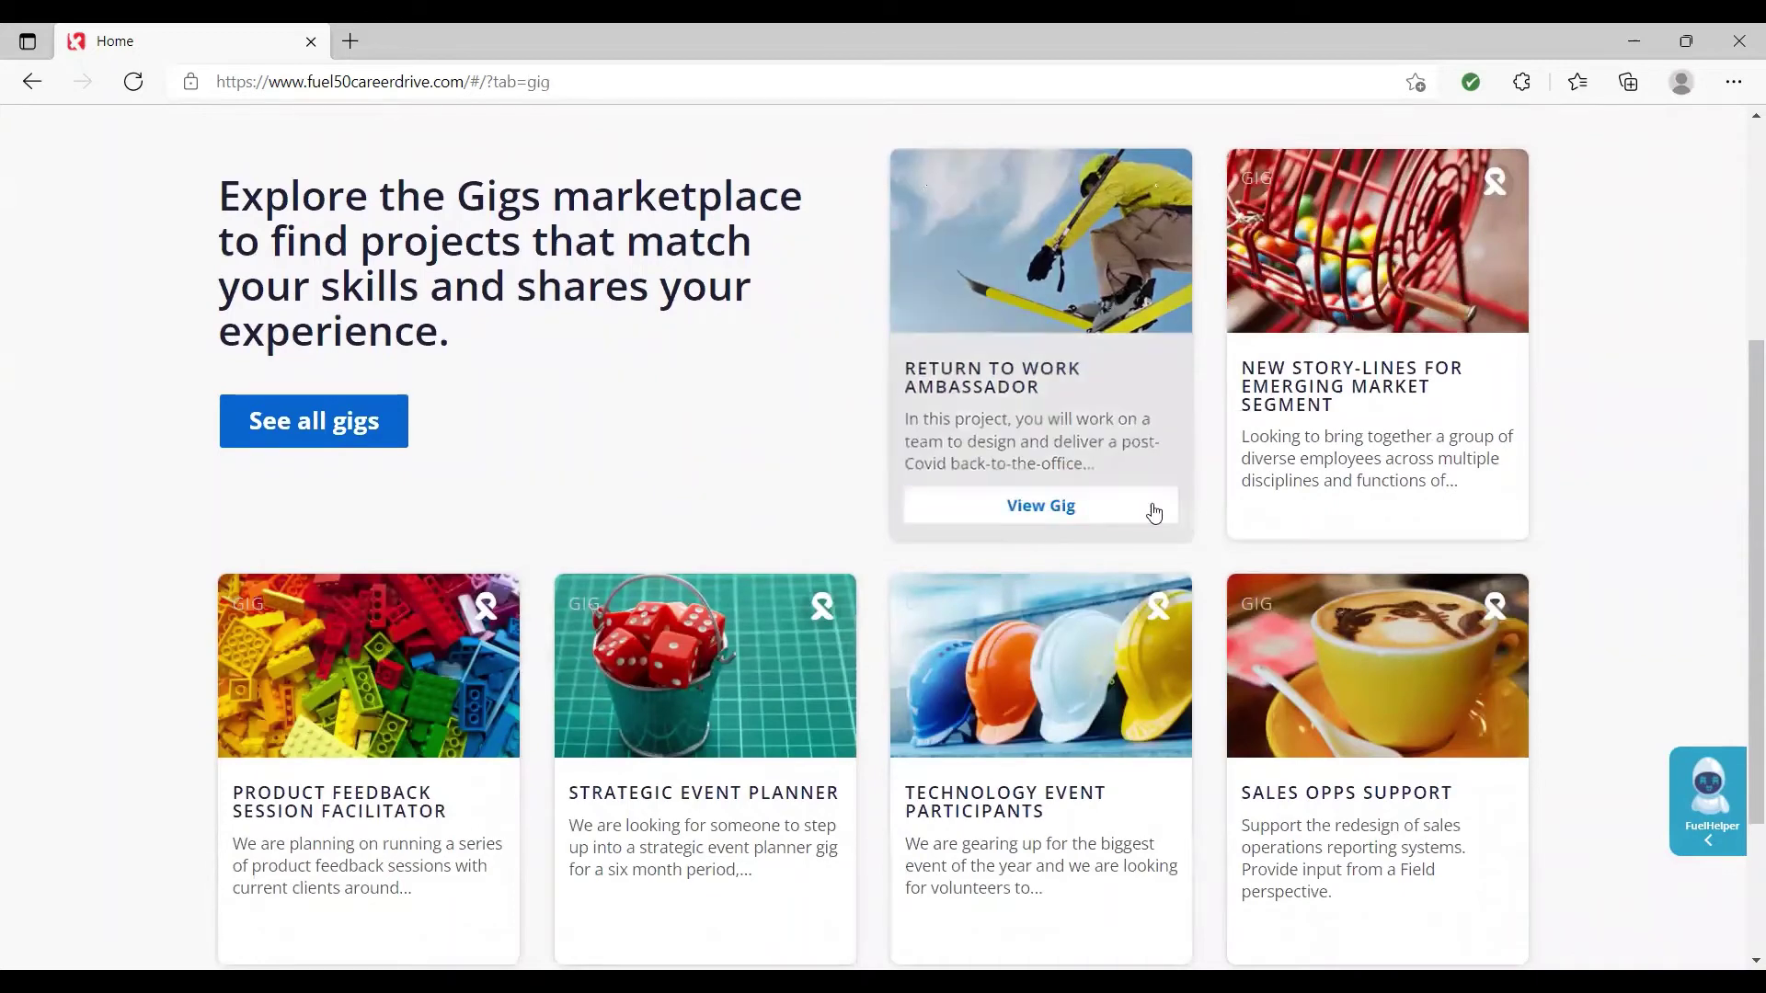
pyautogui.scroll(-3, 764, 484)
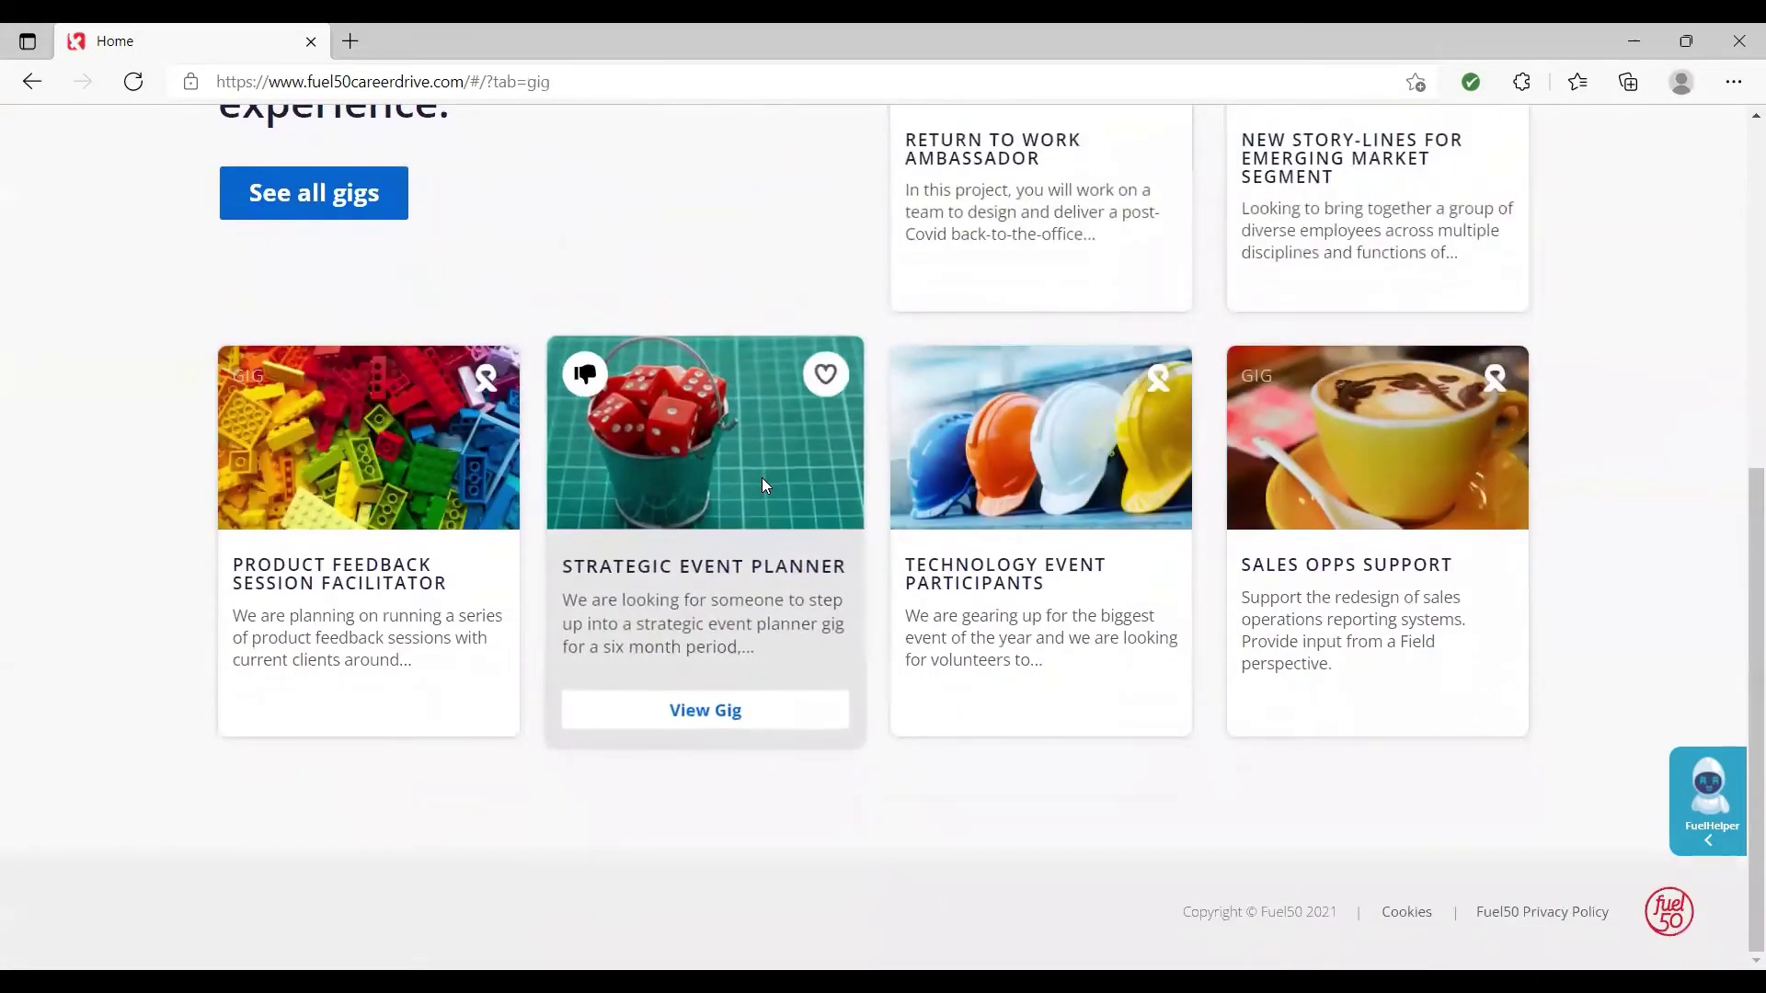
pyautogui.scroll(3, 762, 478)
pyautogui.moveTo(1124, 622)
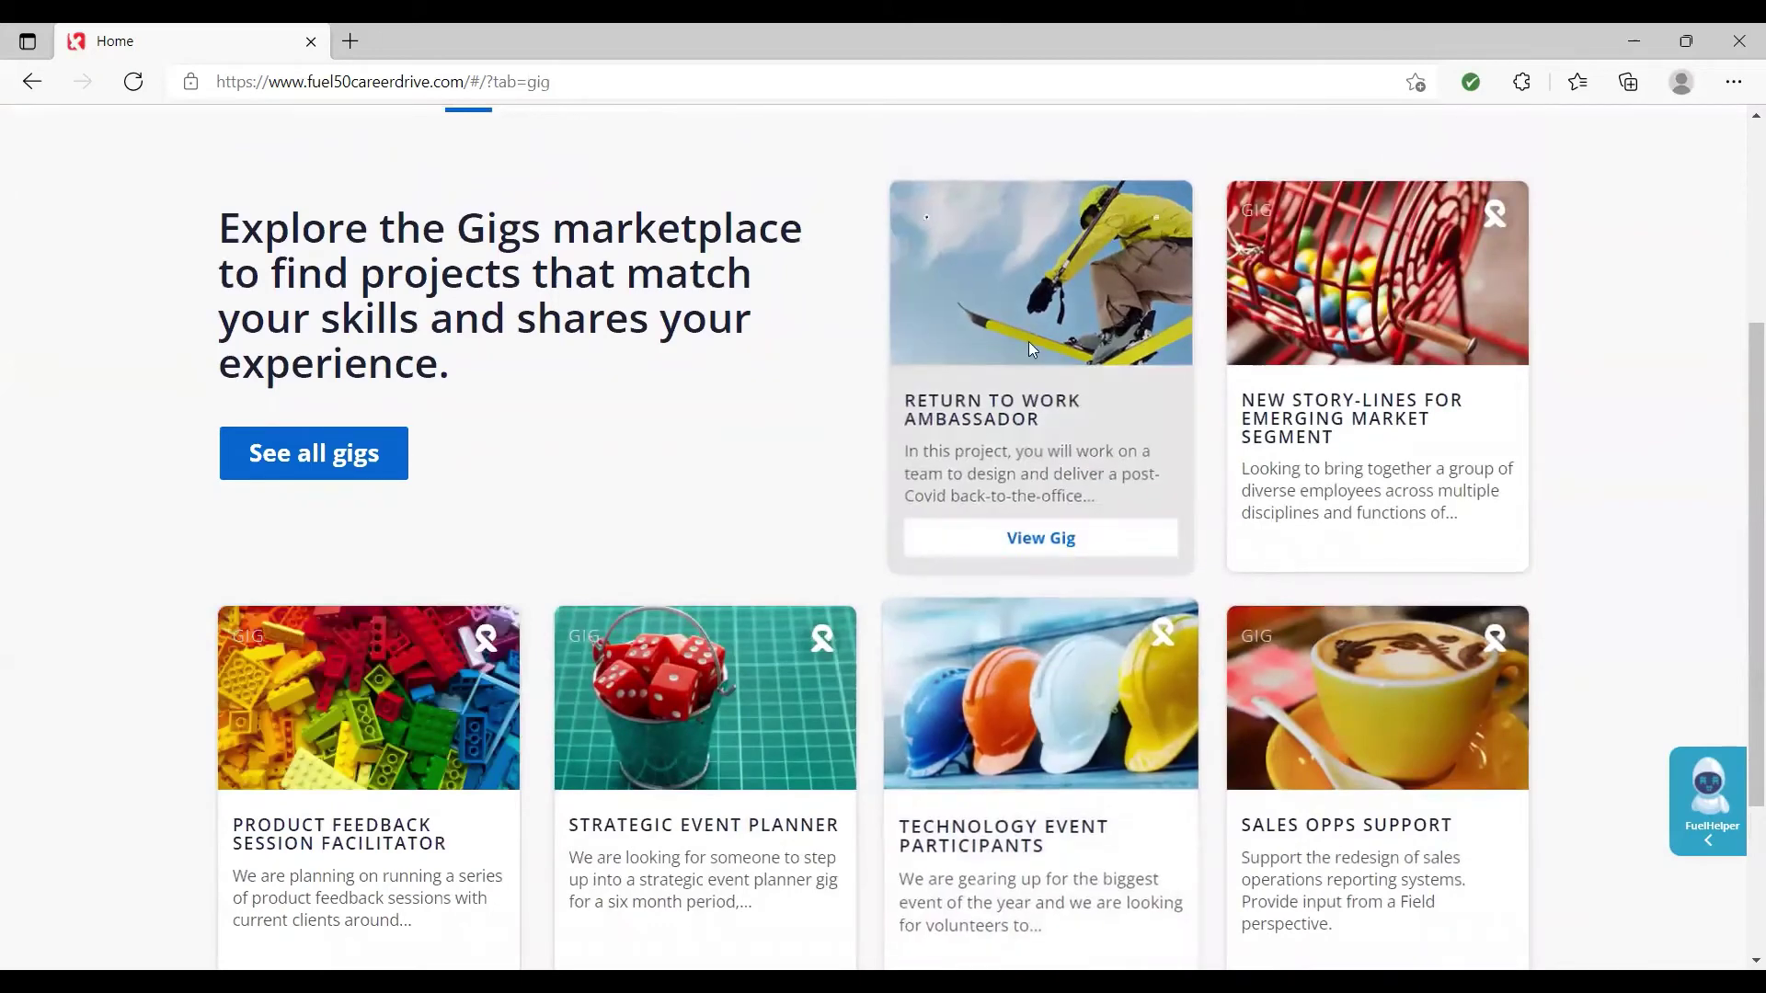
pyautogui.scroll(-3, 1029, 340)
pyautogui.scroll(1, 1058, 248)
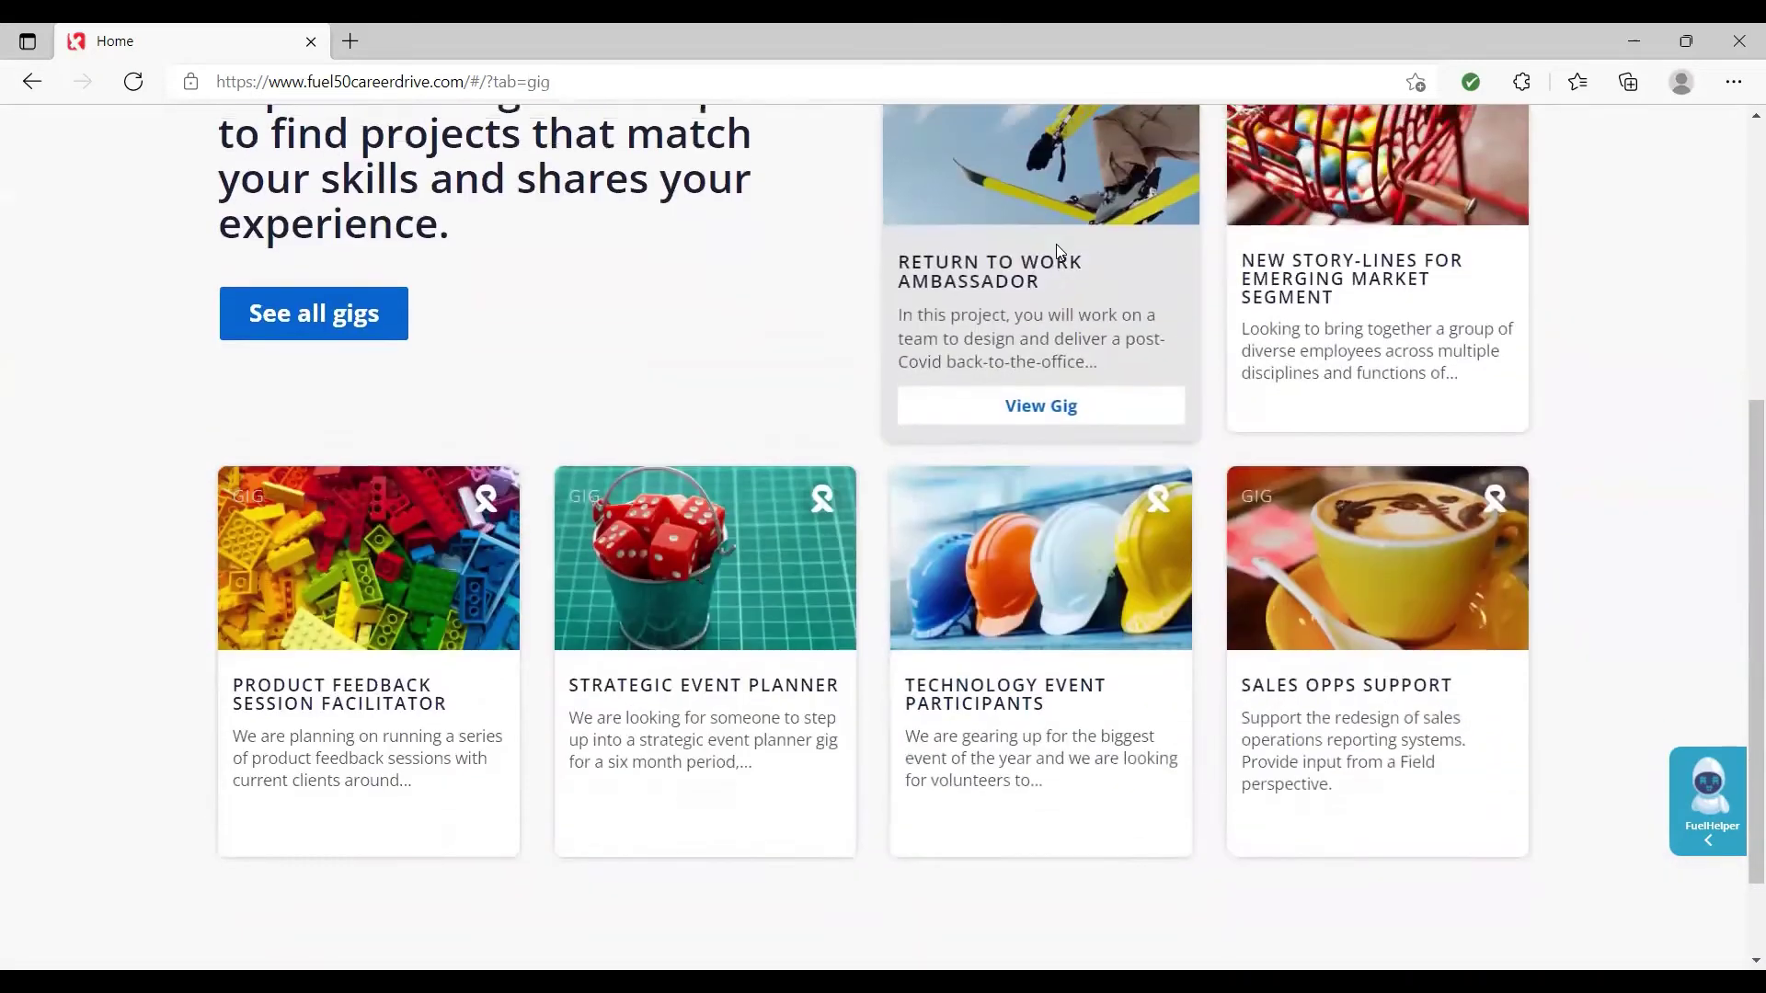
# - Open the Return to Work Ambassador gig and examine its dates, description, skills to grow and poster
pyautogui.click(1098, 417)
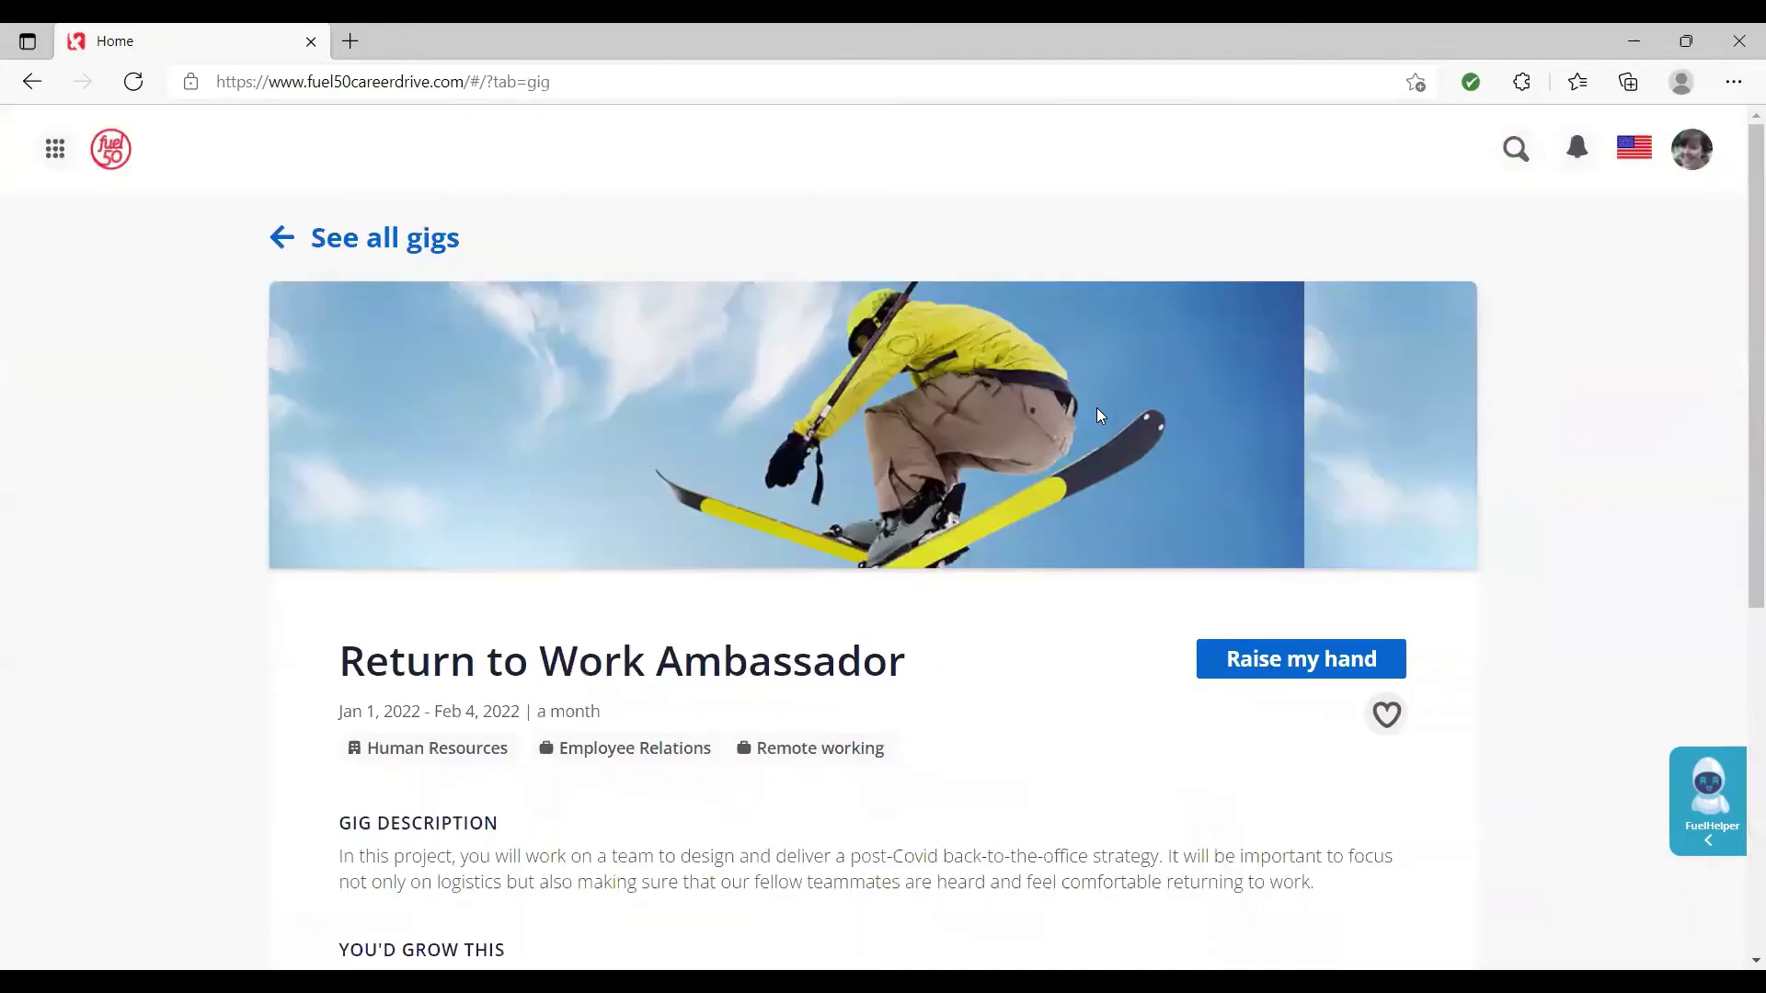
pyautogui.scroll(-3, 1098, 414)
pyautogui.scroll(-1, 1100, 416)
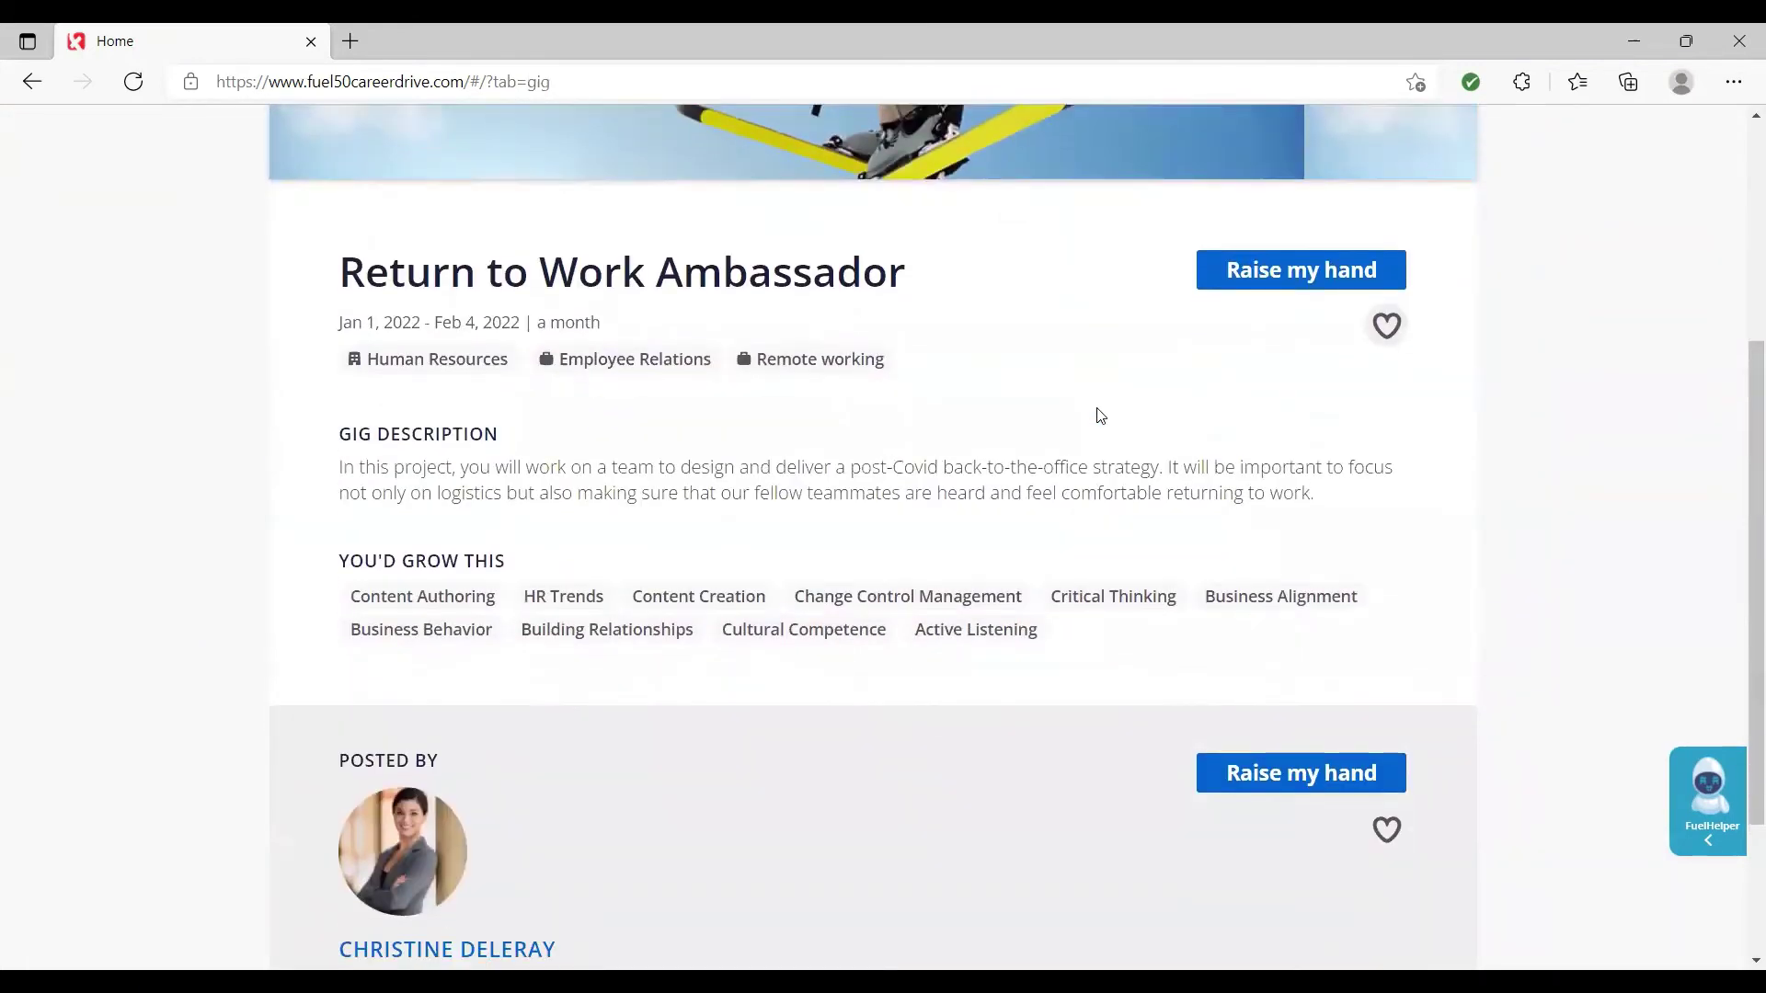
pyautogui.scroll(-1, 1099, 414)
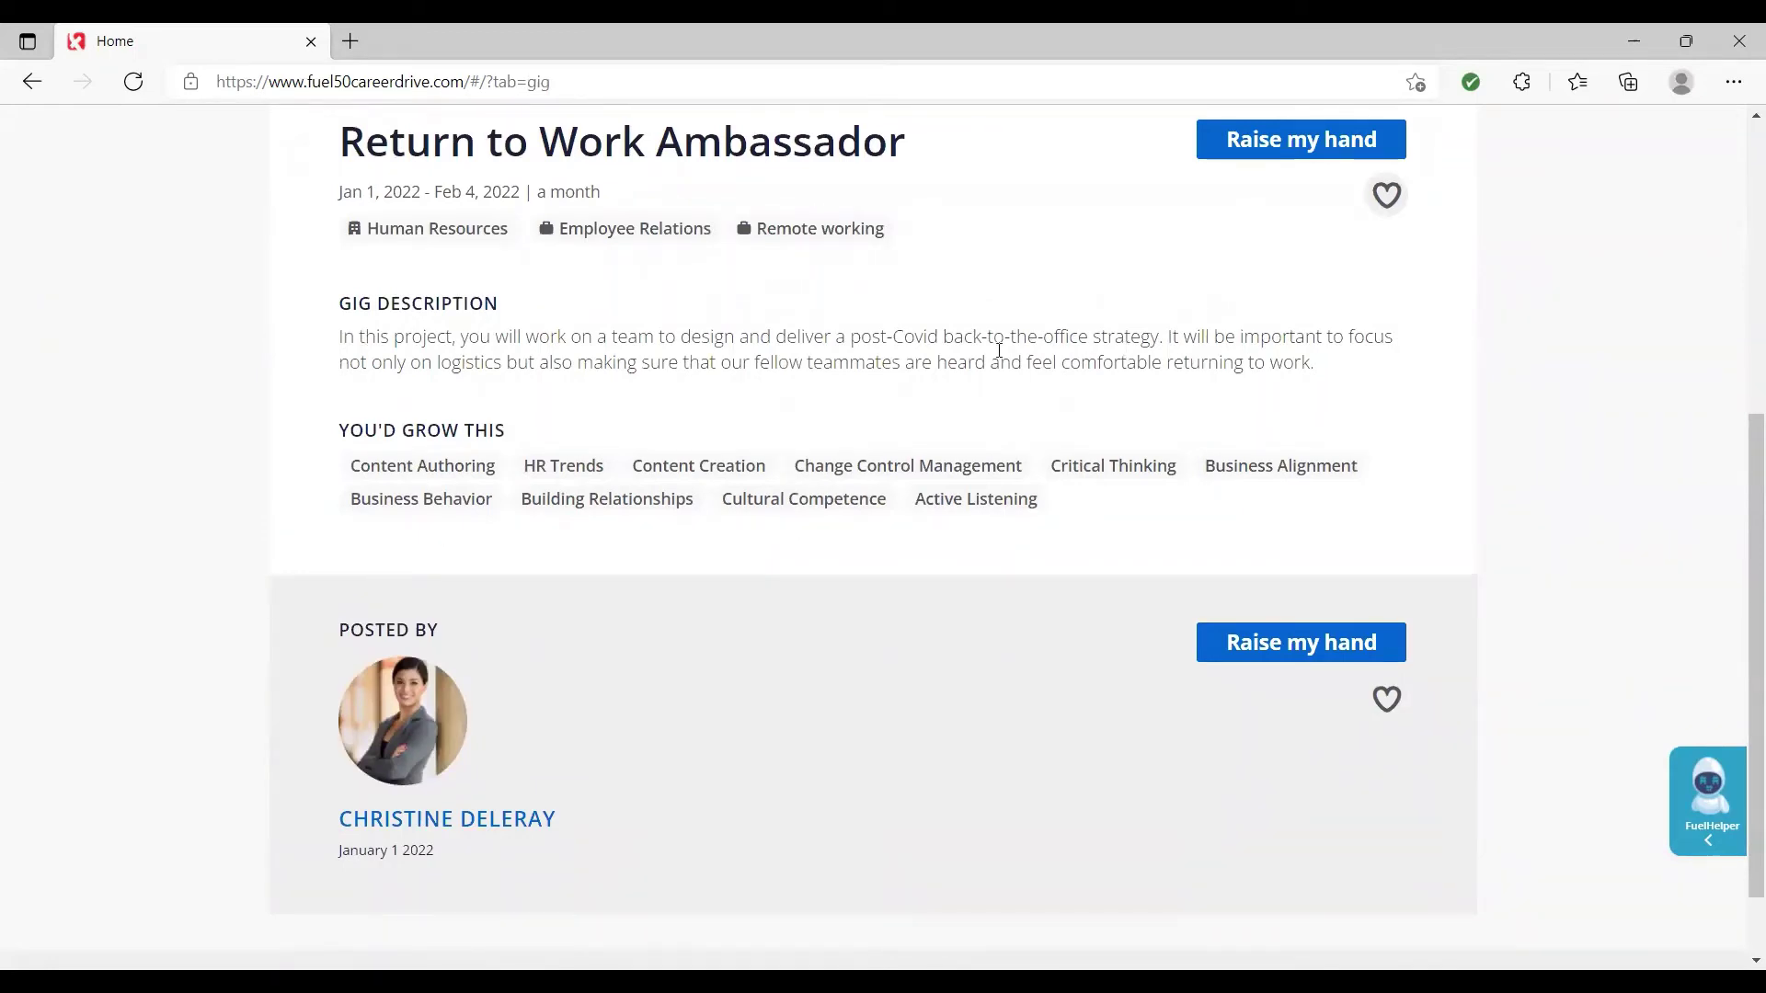
pyautogui.scroll(-1, 951, 361)
pyautogui.scroll(1, 946, 363)
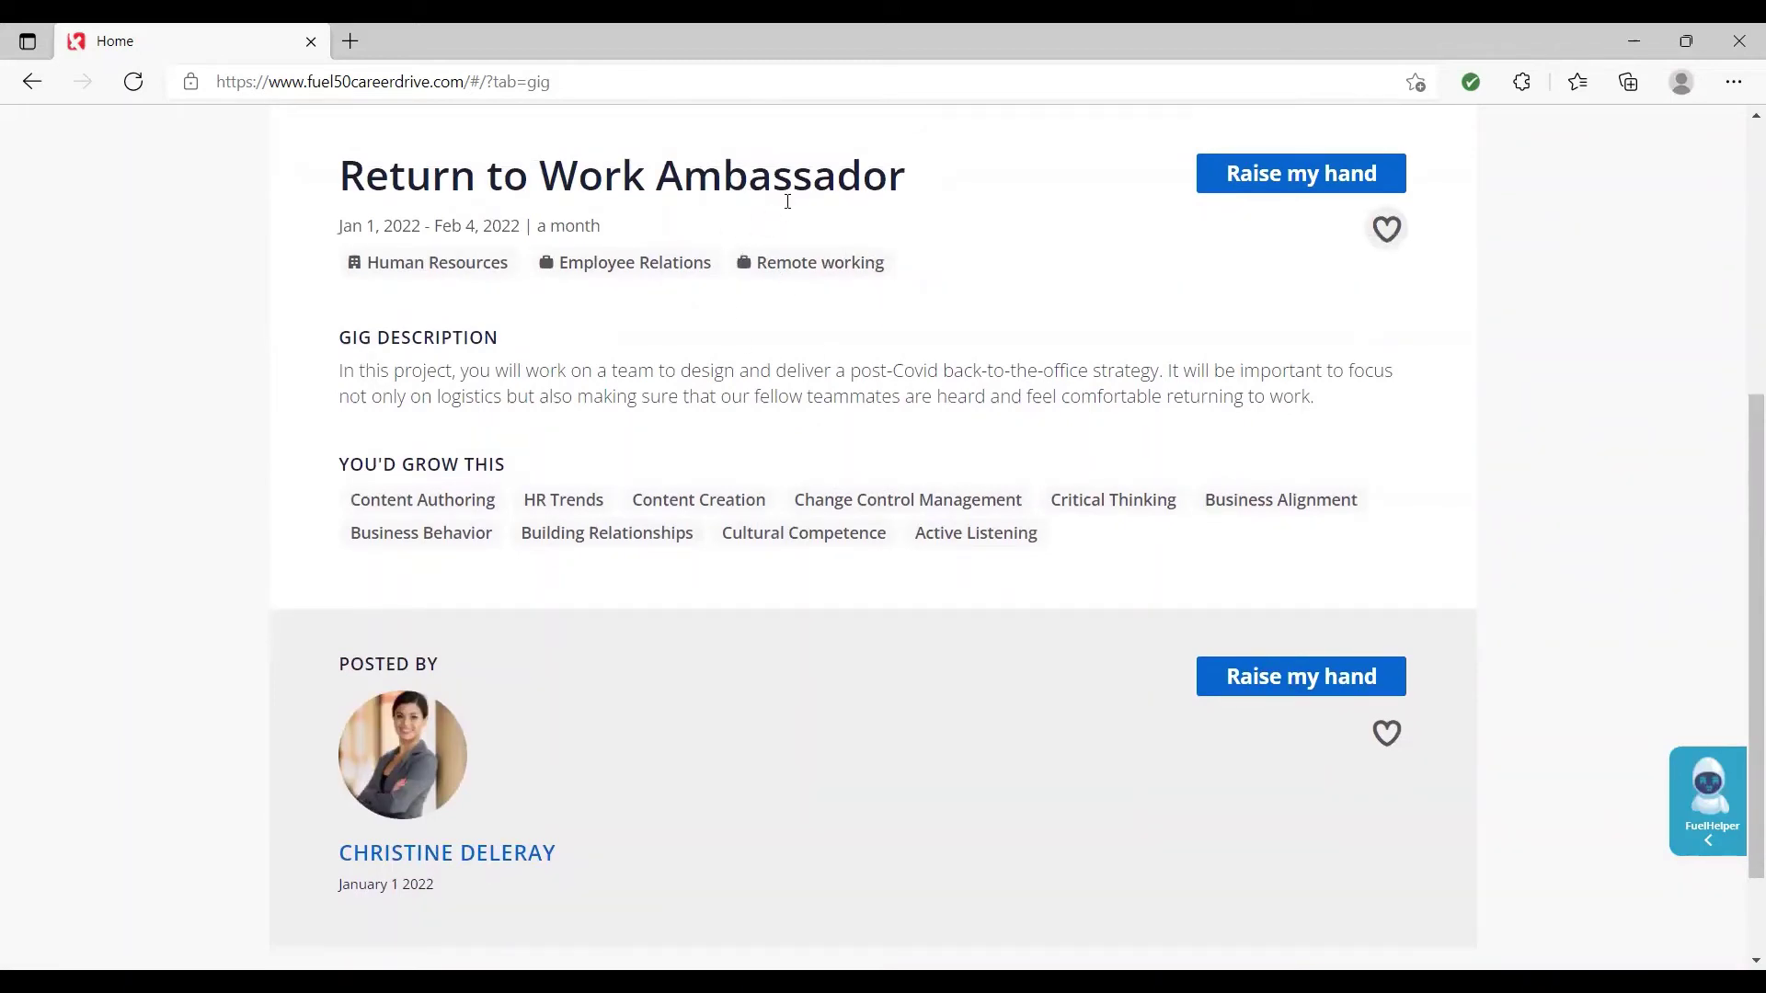
pyautogui.scroll(-1, 961, 230)
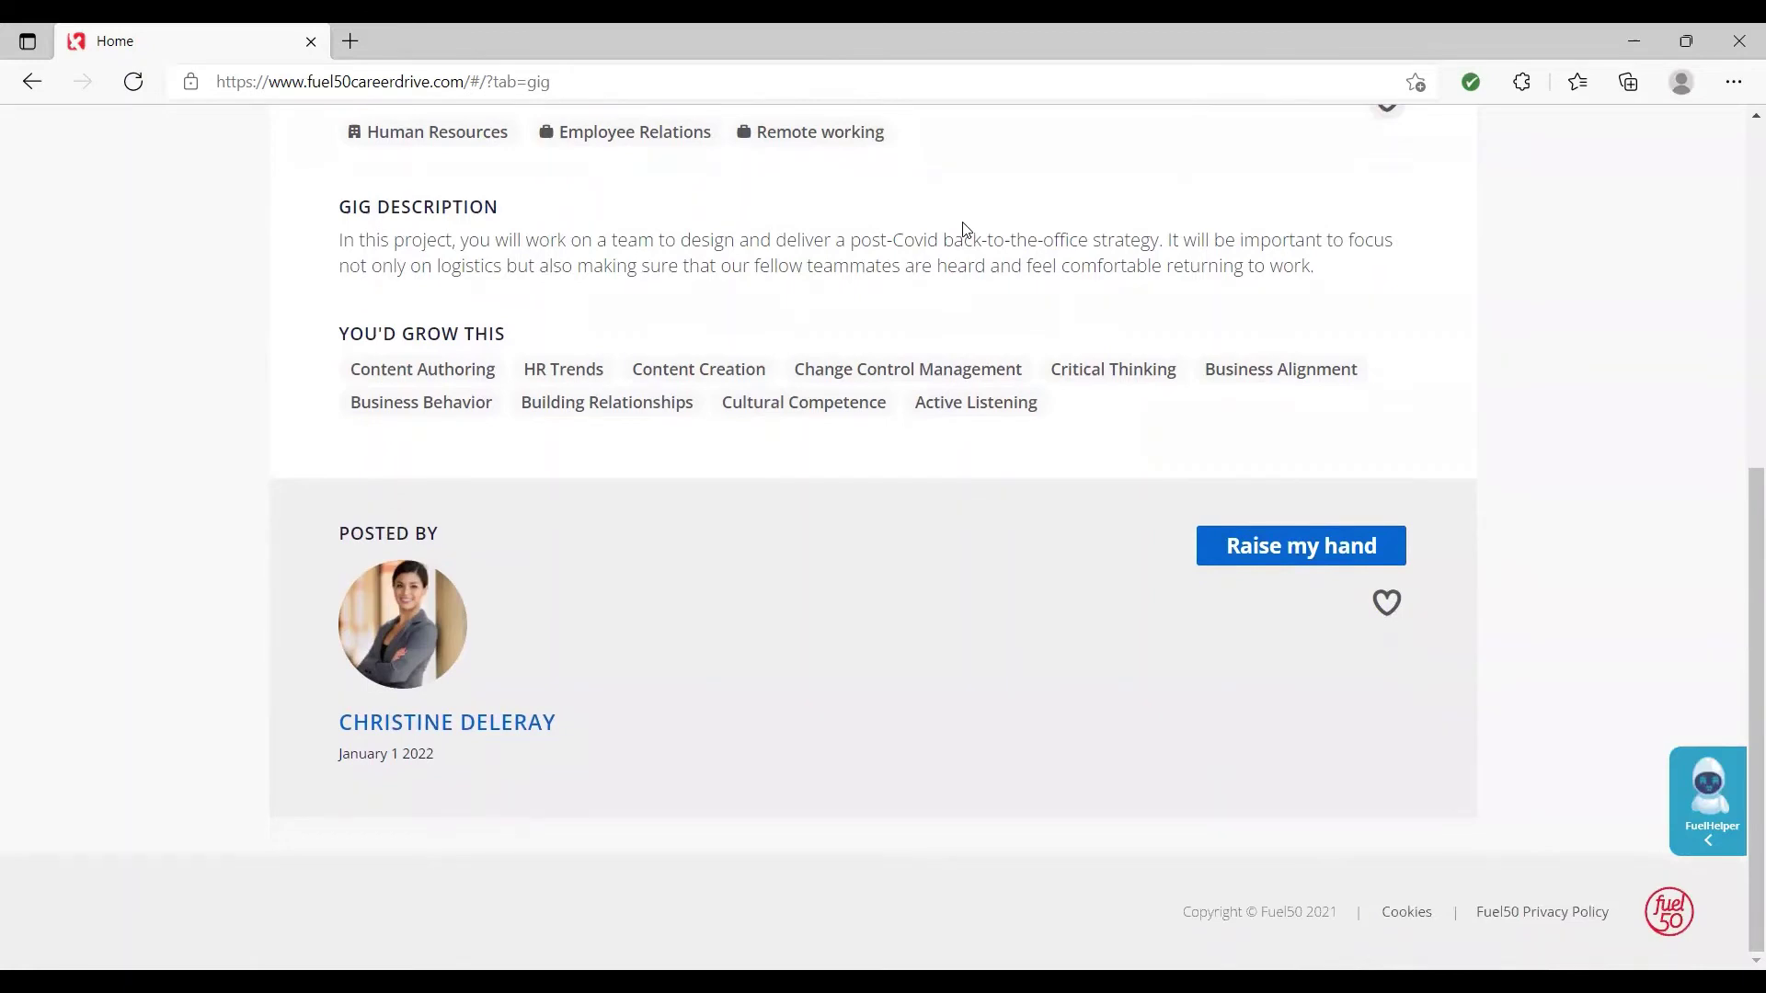
pyautogui.scroll(1, 964, 230)
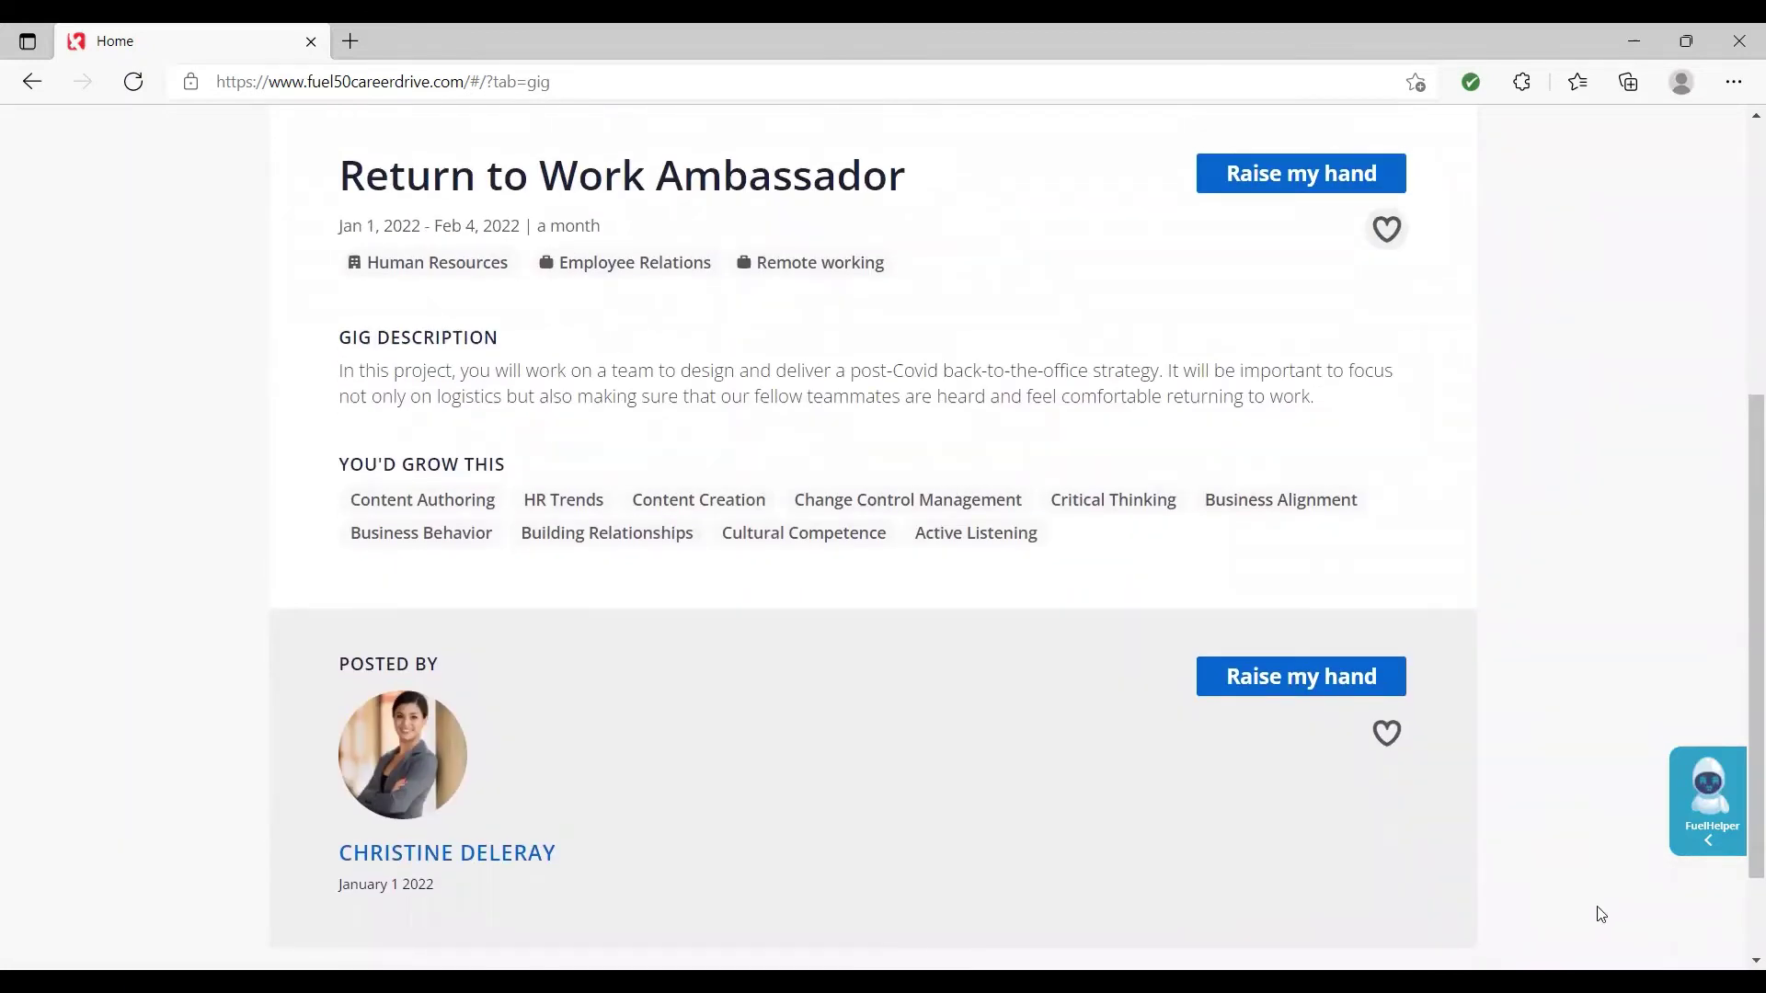
# - View the application questions for the Return to Work Ambassador gig, close the form unsent and return to Home
pyautogui.click(1324, 678)
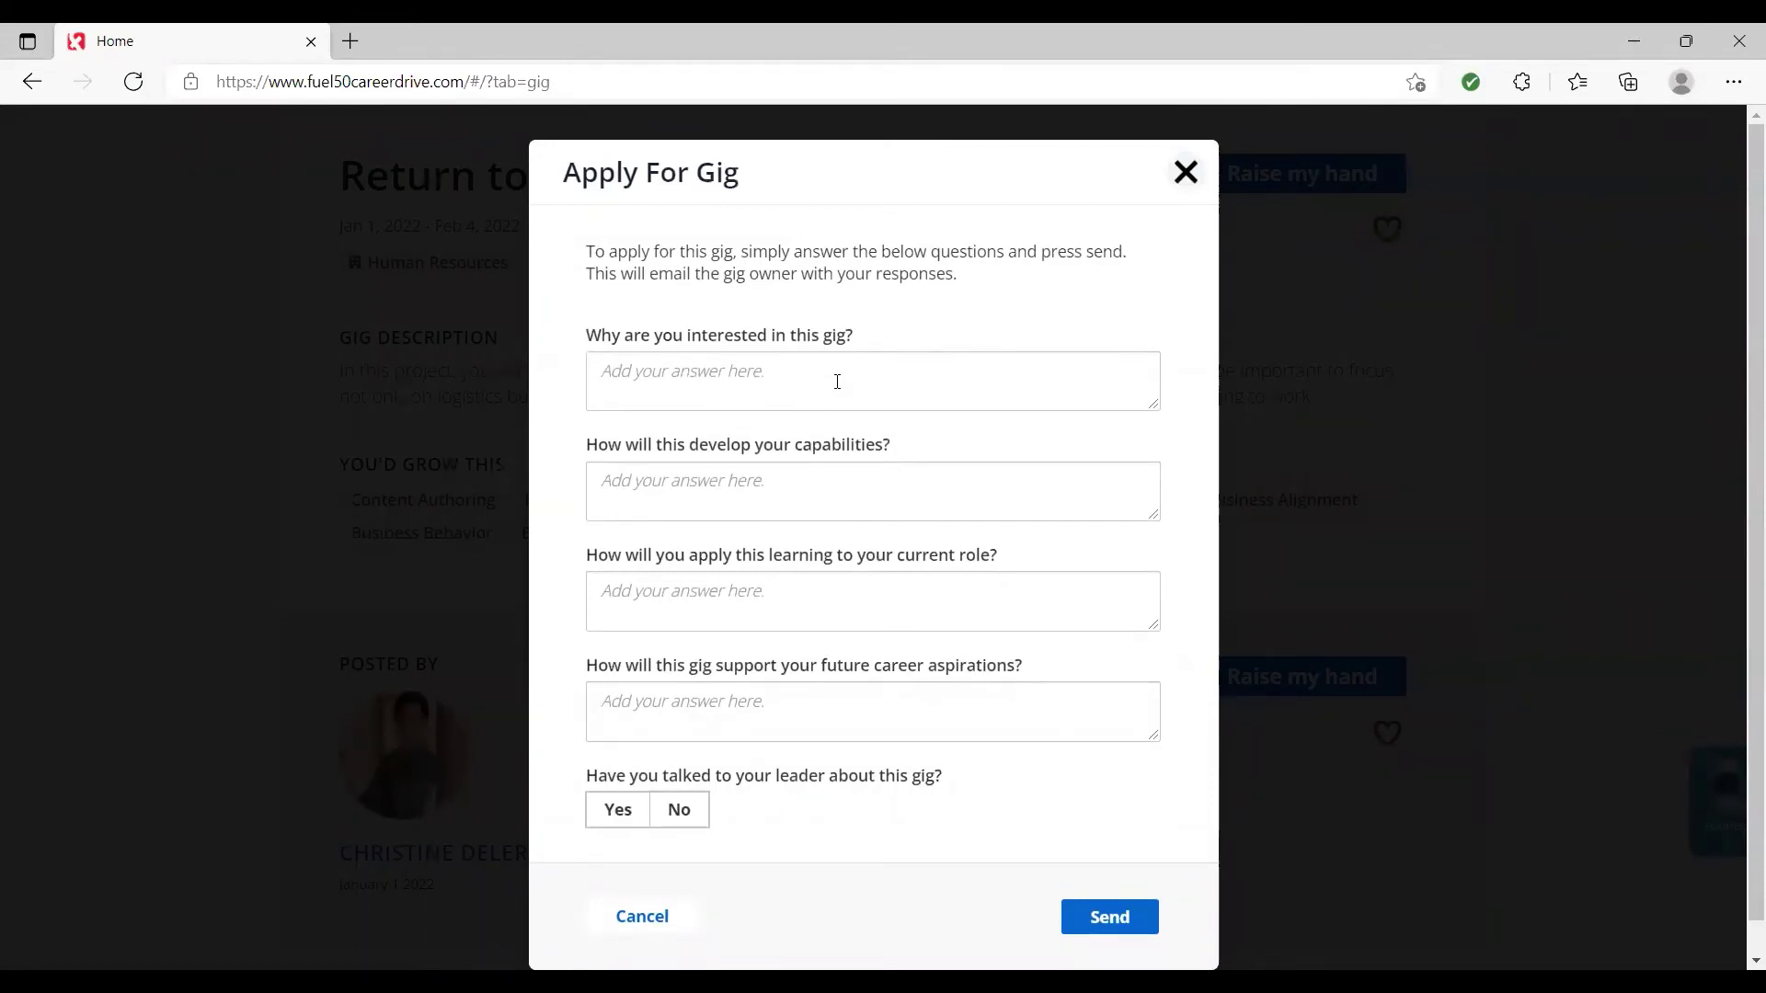
pyautogui.click(1186, 172)
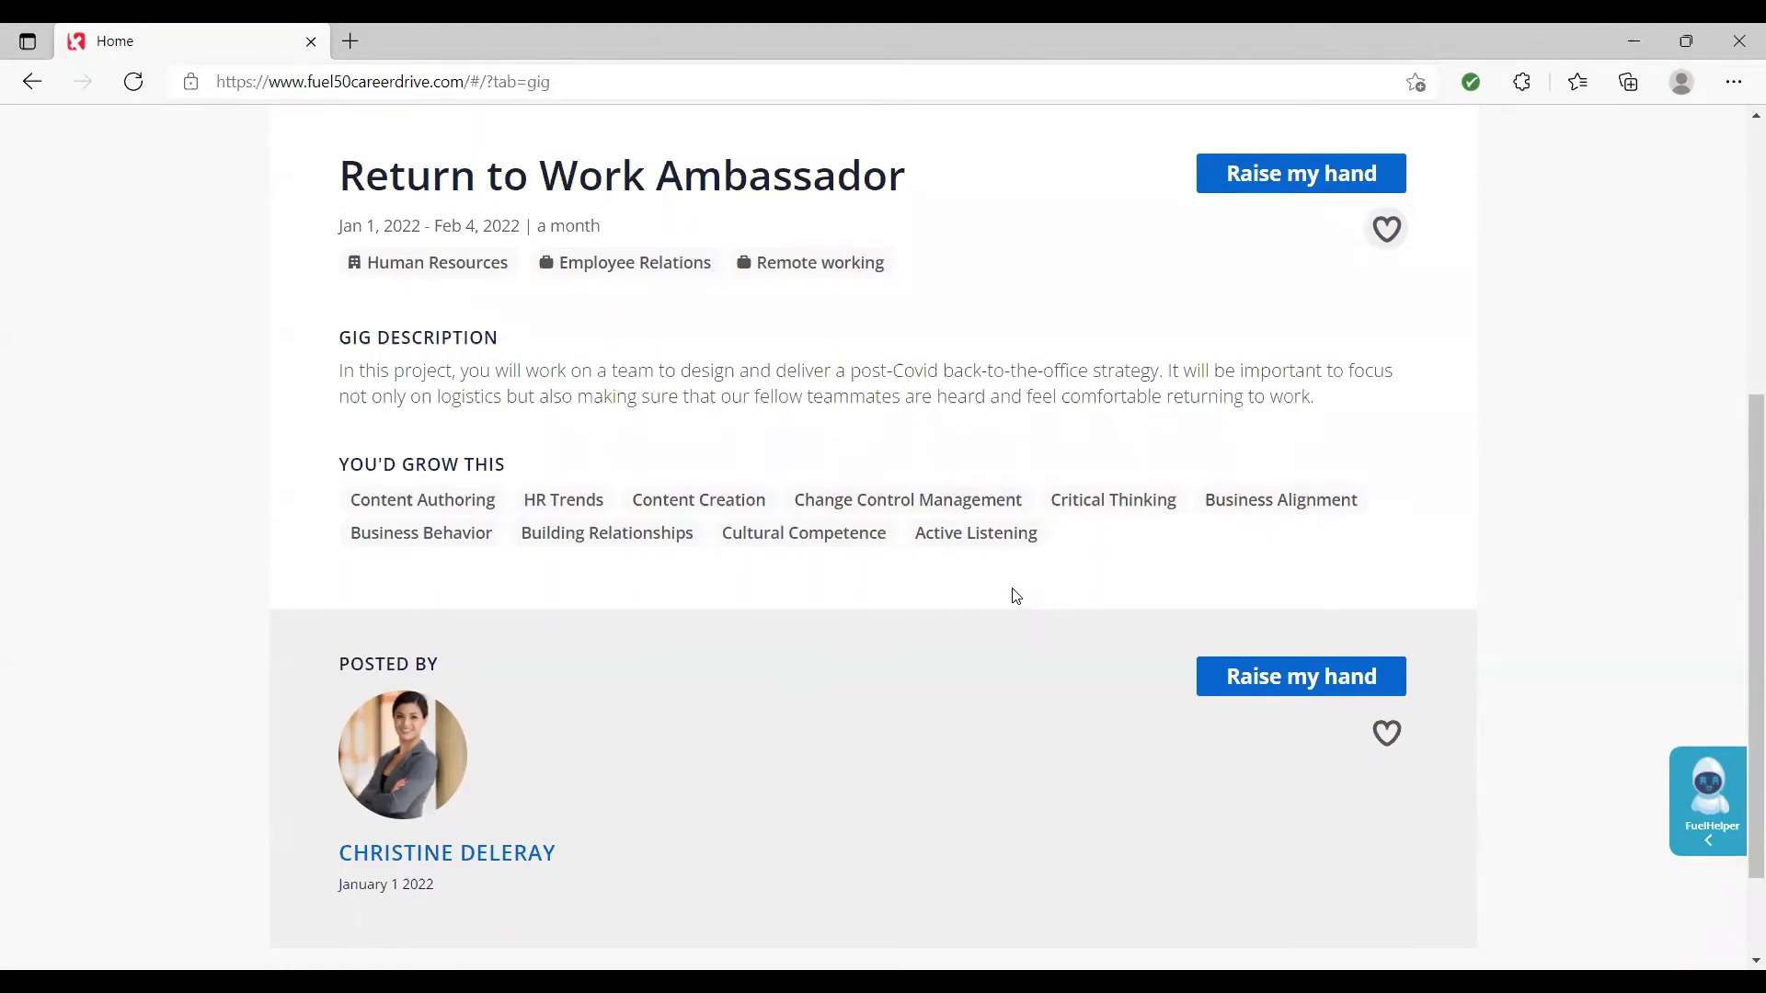
pyautogui.click(32, 81)
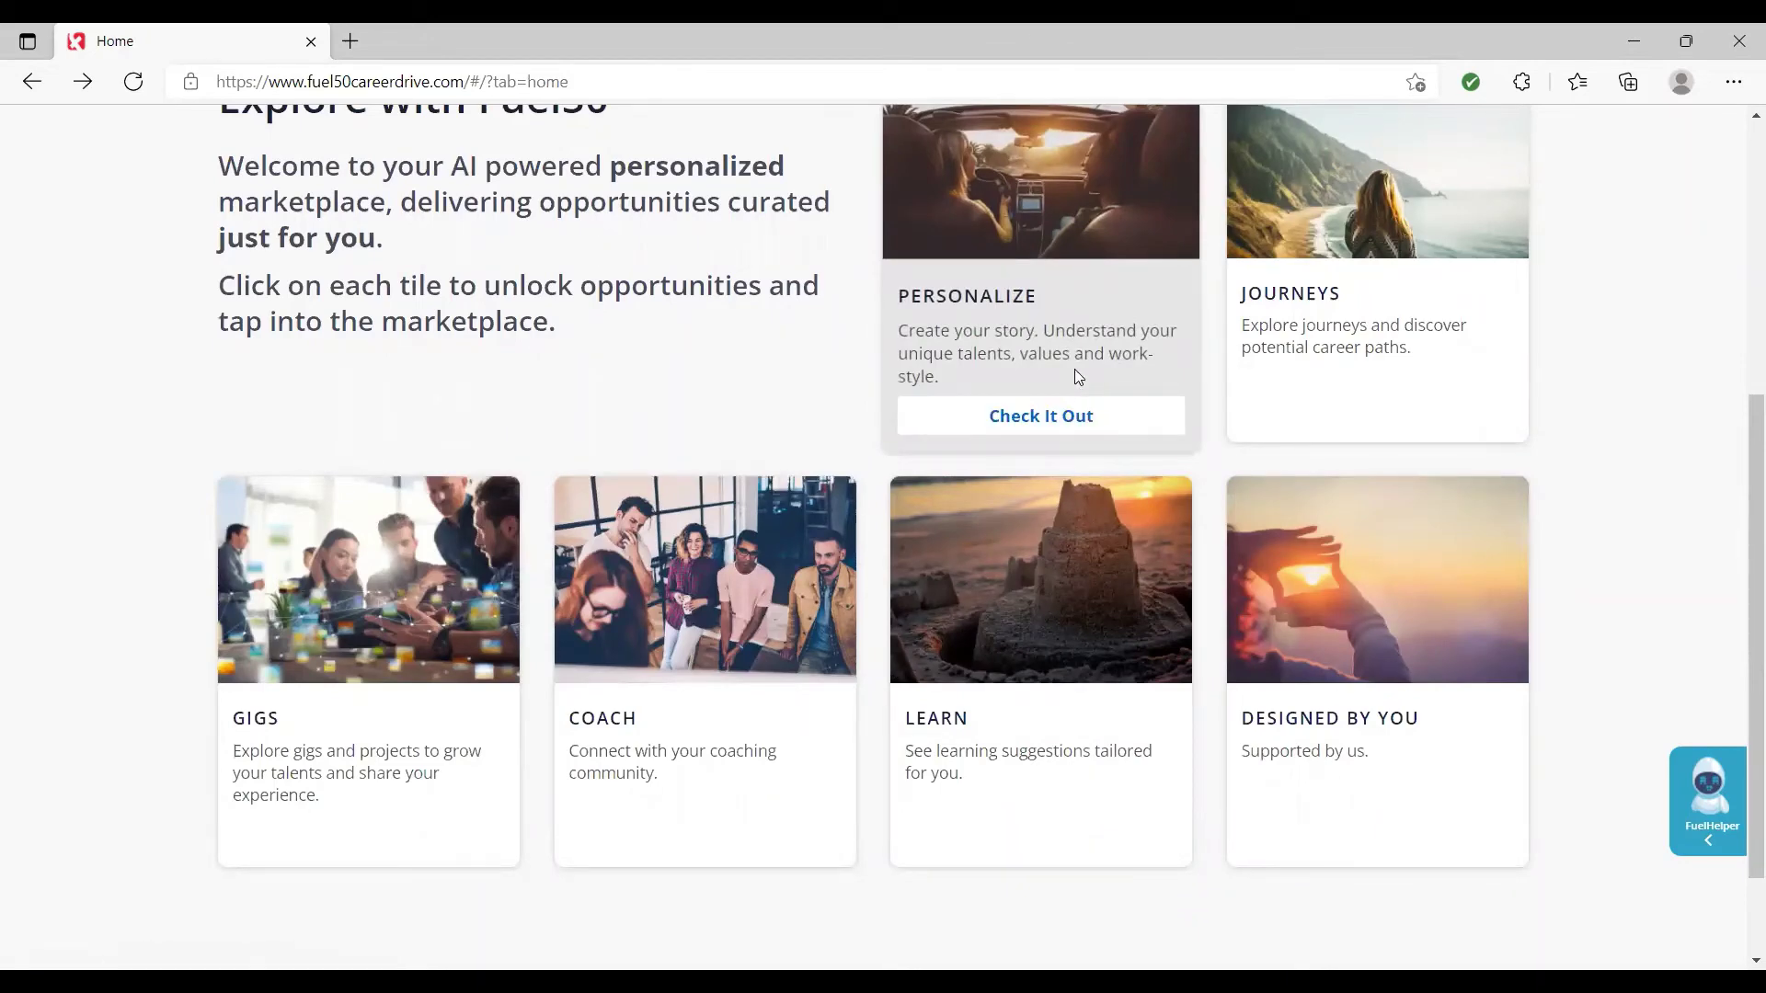
# - Open the Coach section and look over the suggested coaches and the Become a coach tile
pyautogui.scroll(4, 1078, 377)
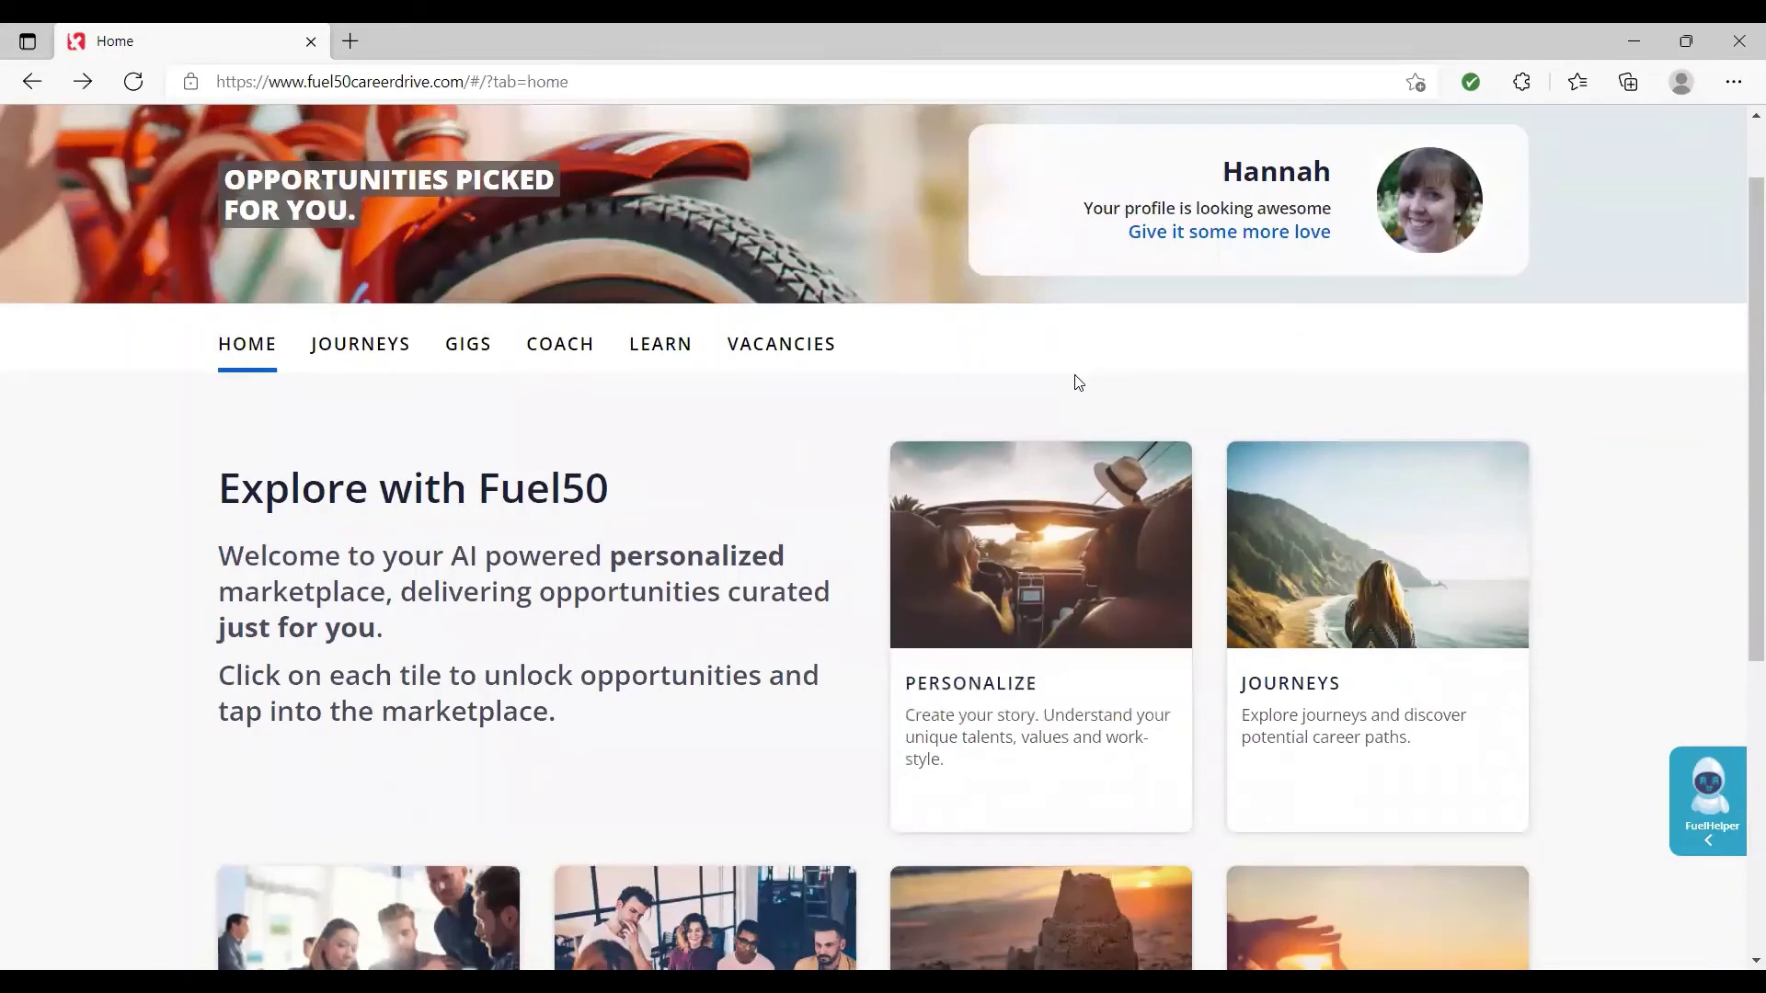
pyautogui.scroll(-4, 1077, 379)
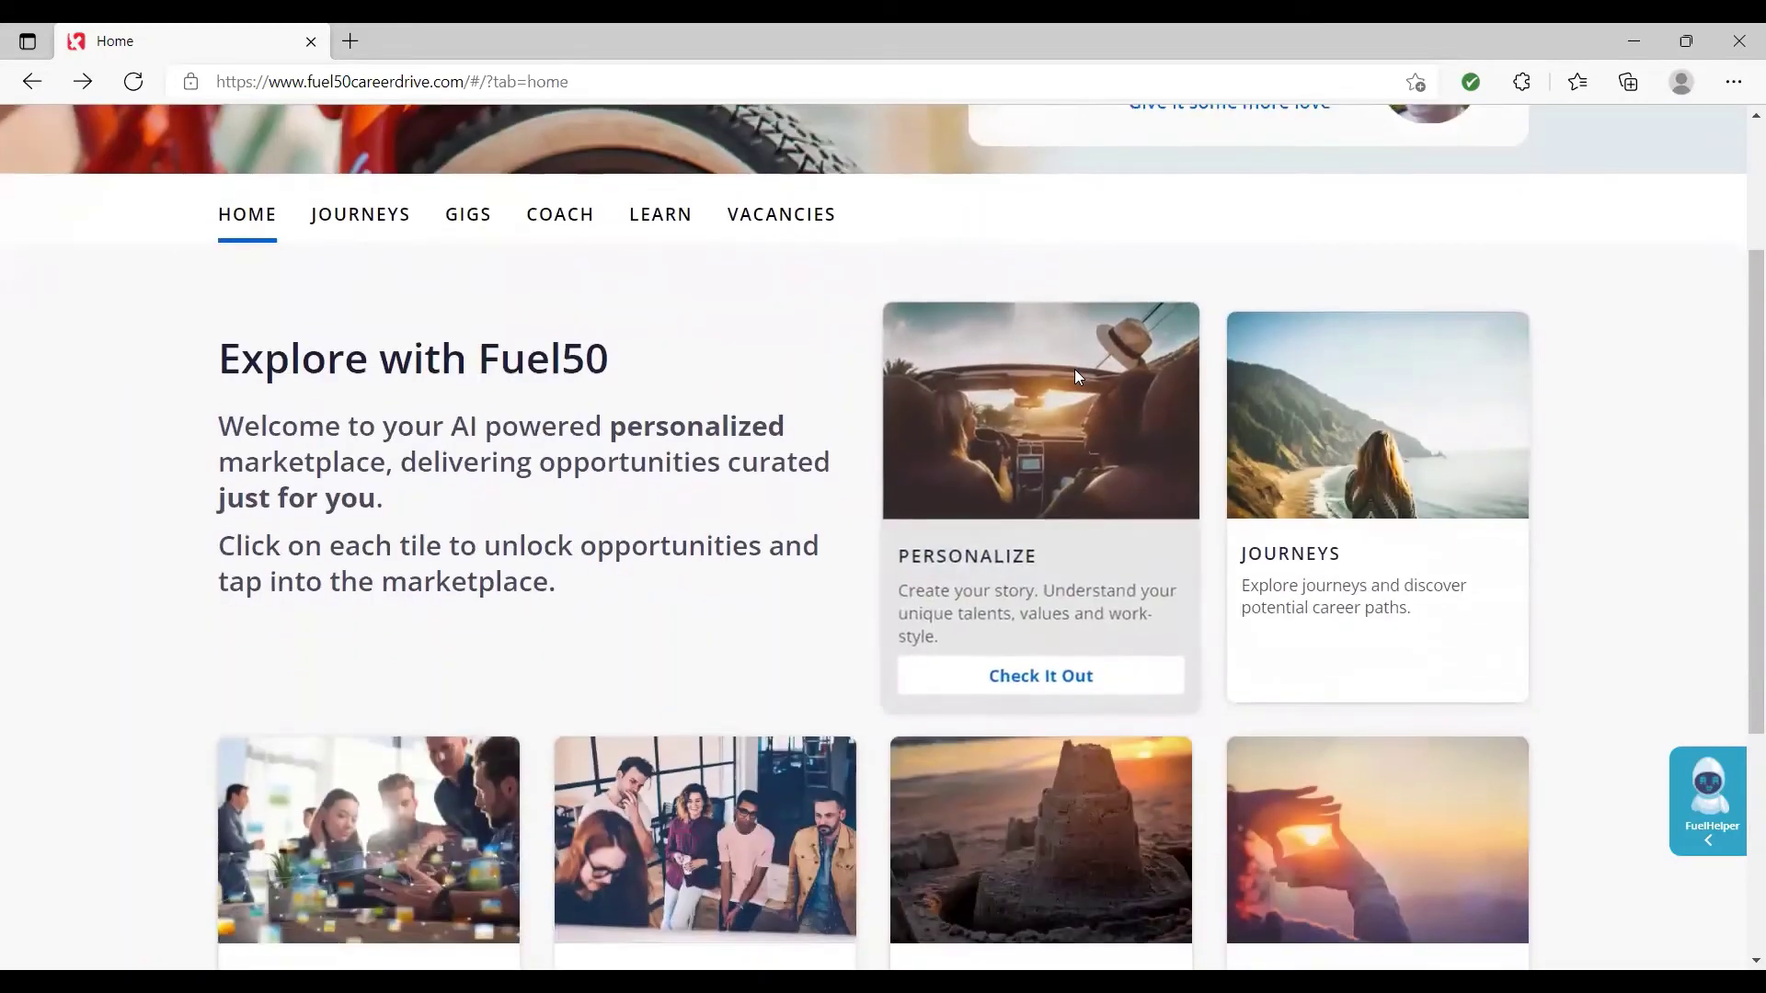
pyautogui.scroll(4, 1074, 367)
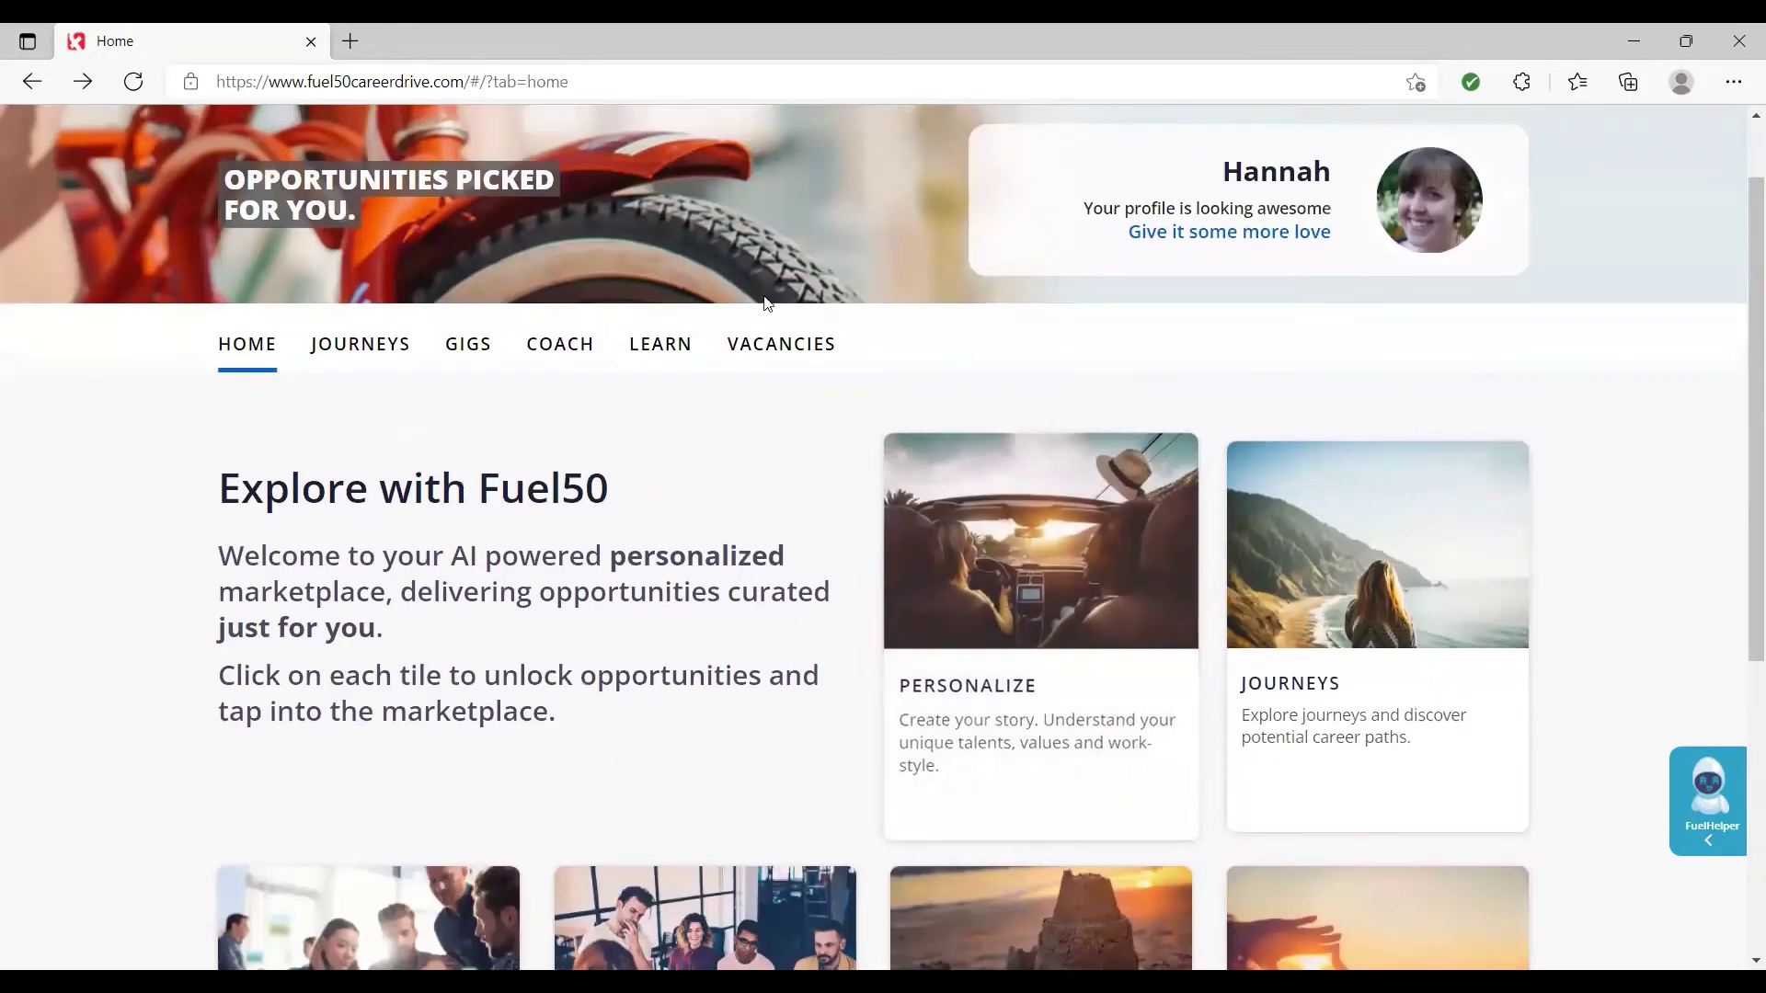
pyautogui.click(556, 356)
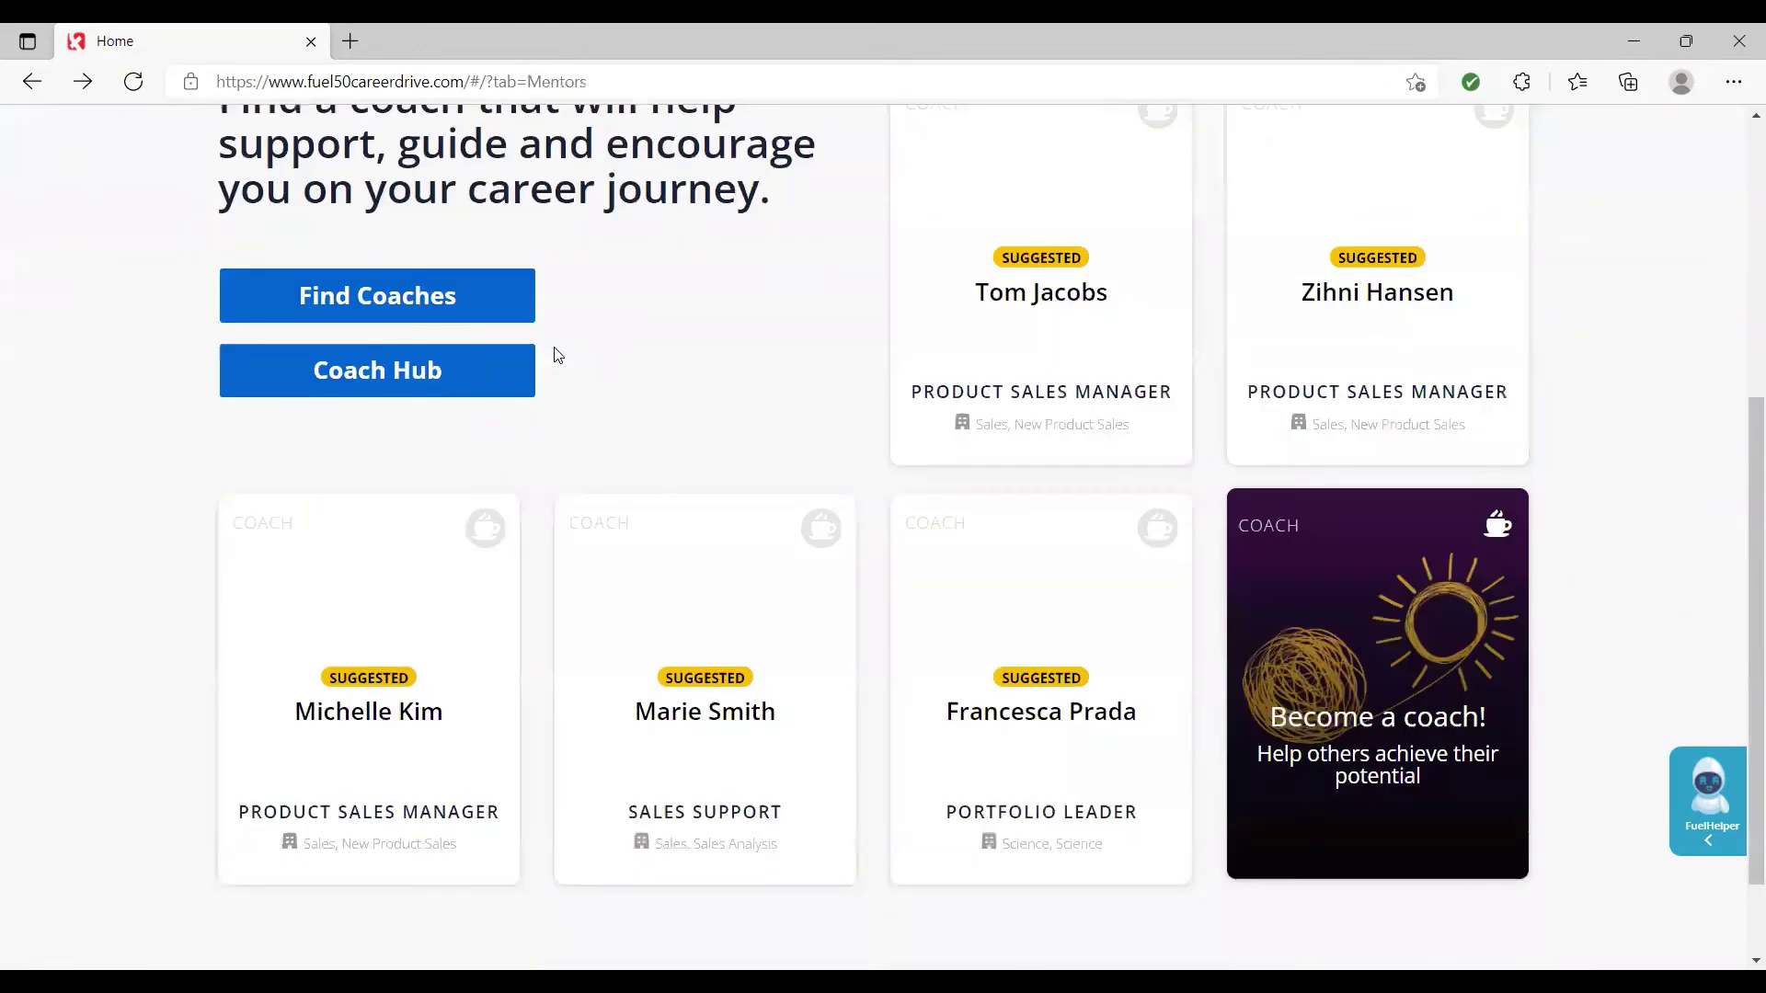
pyautogui.scroll(1, 1249, 294)
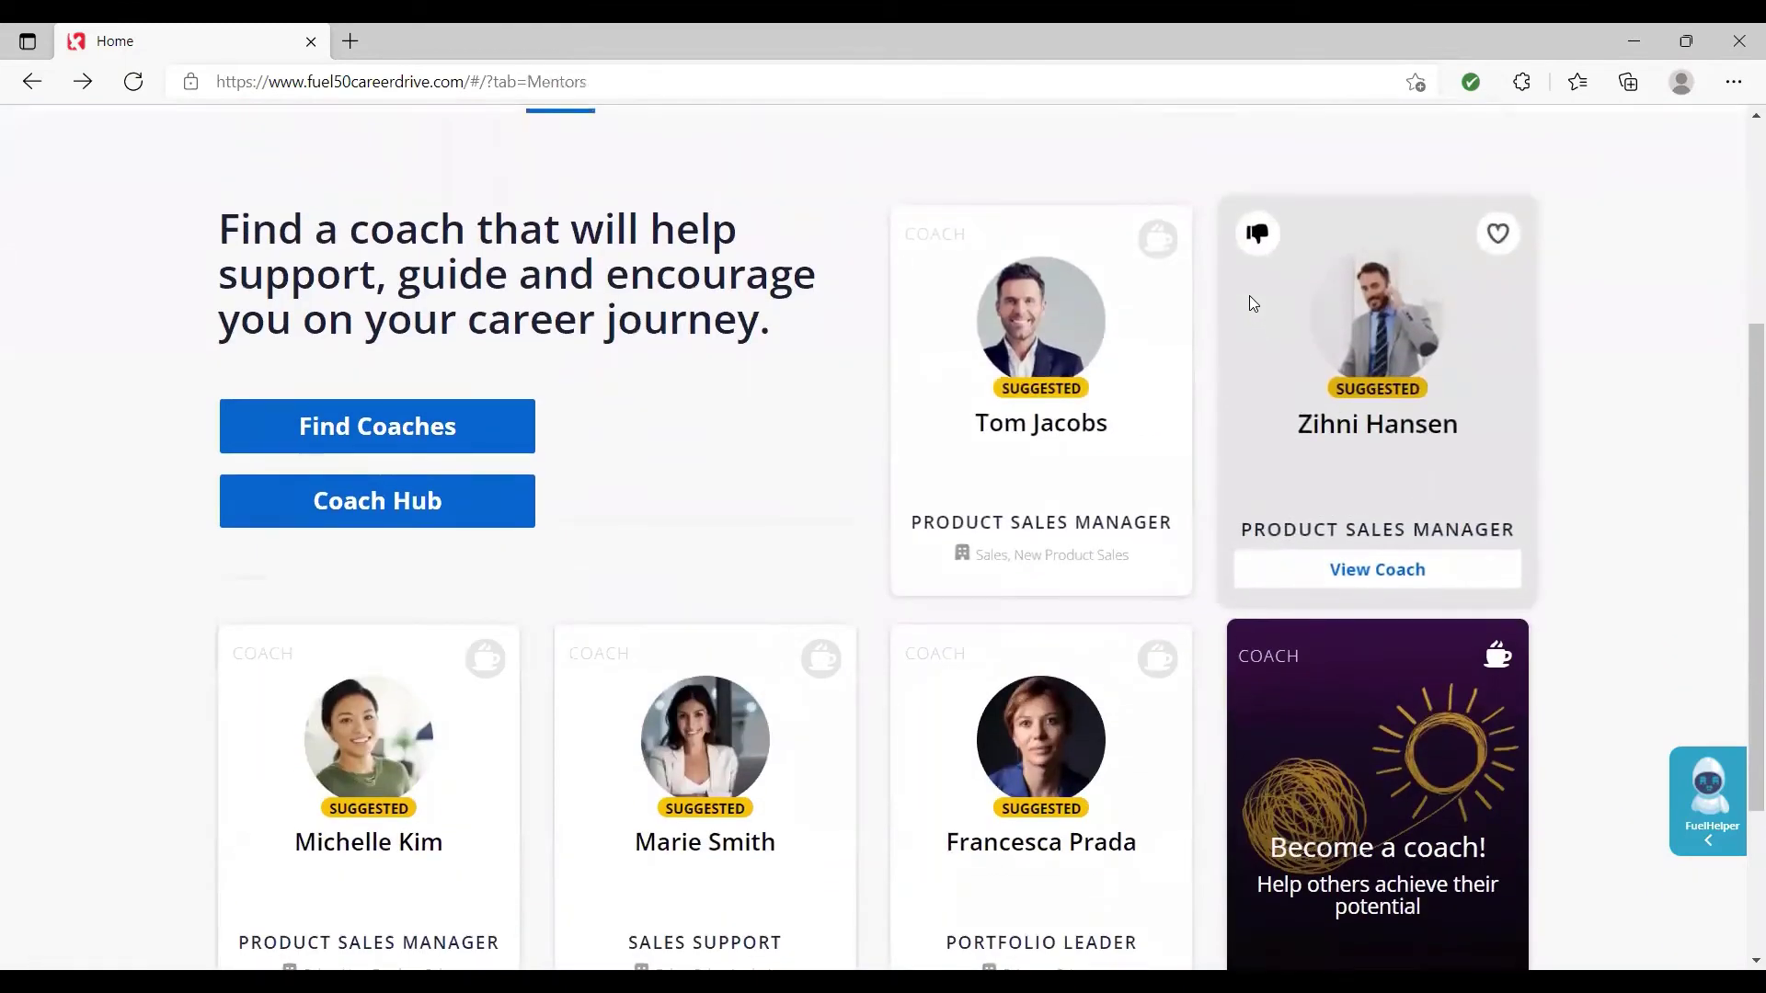
pyautogui.scroll(2, 1288, 304)
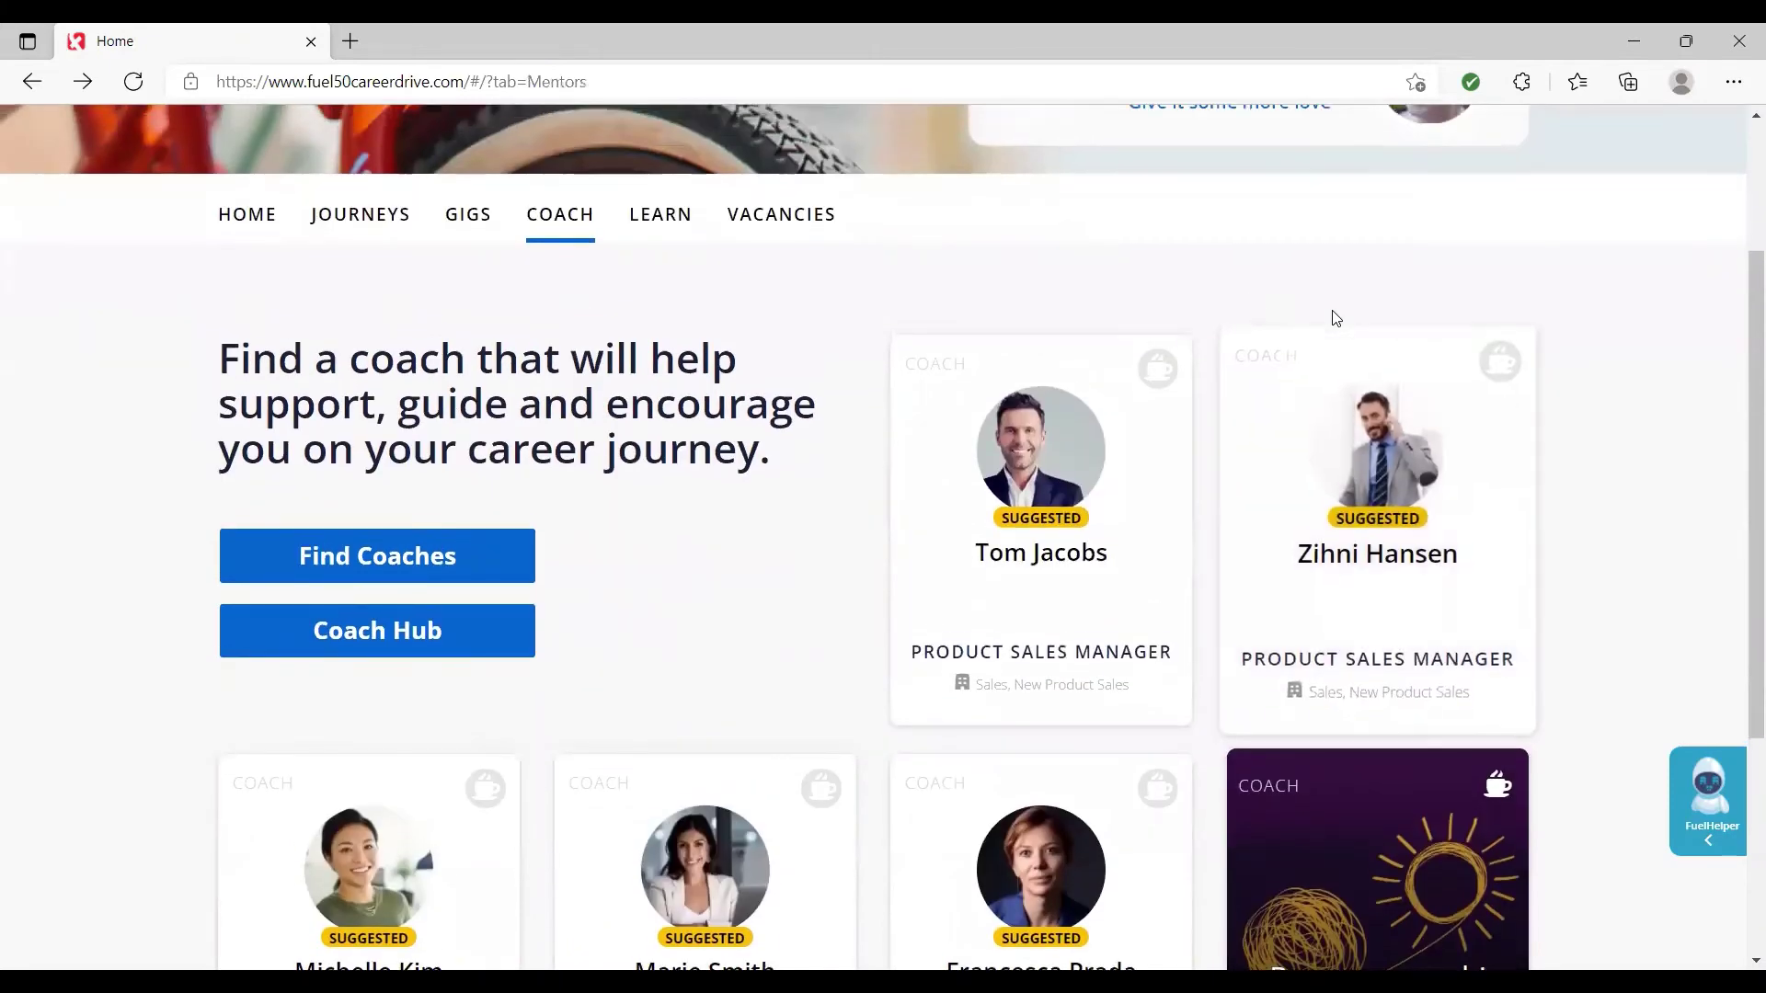
pyautogui.scroll(-3, 1288, 275)
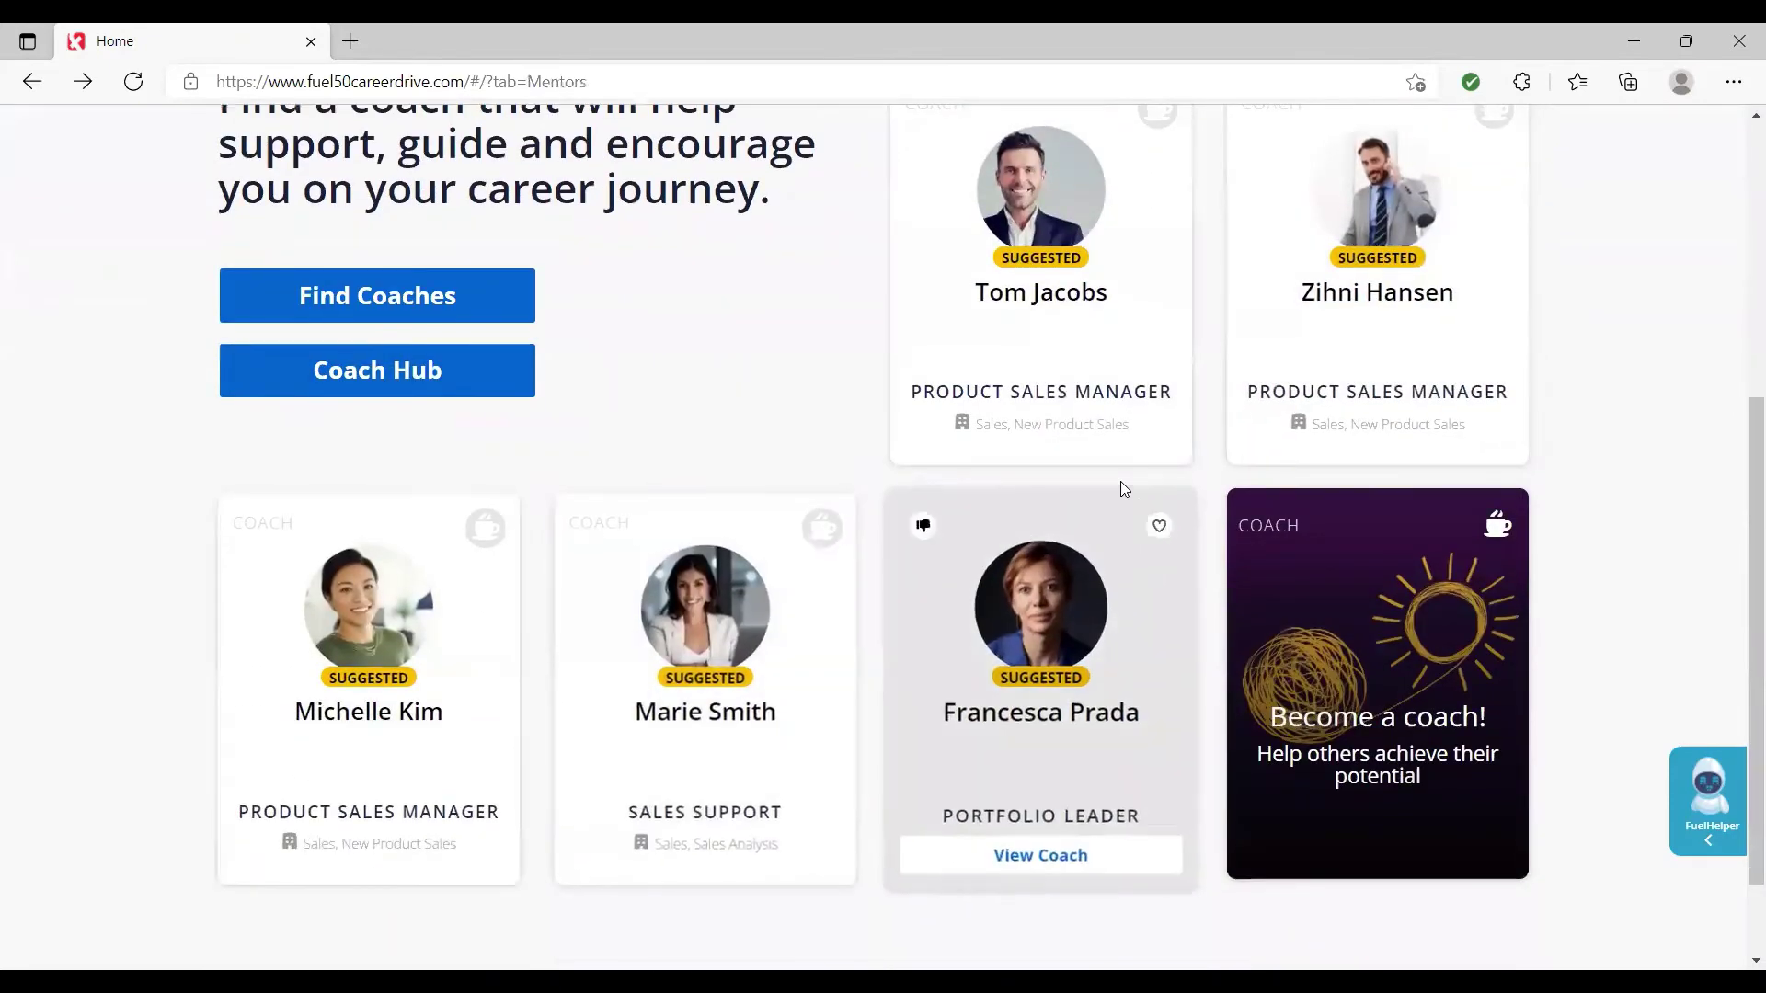
pyautogui.scroll(1, 1119, 485)
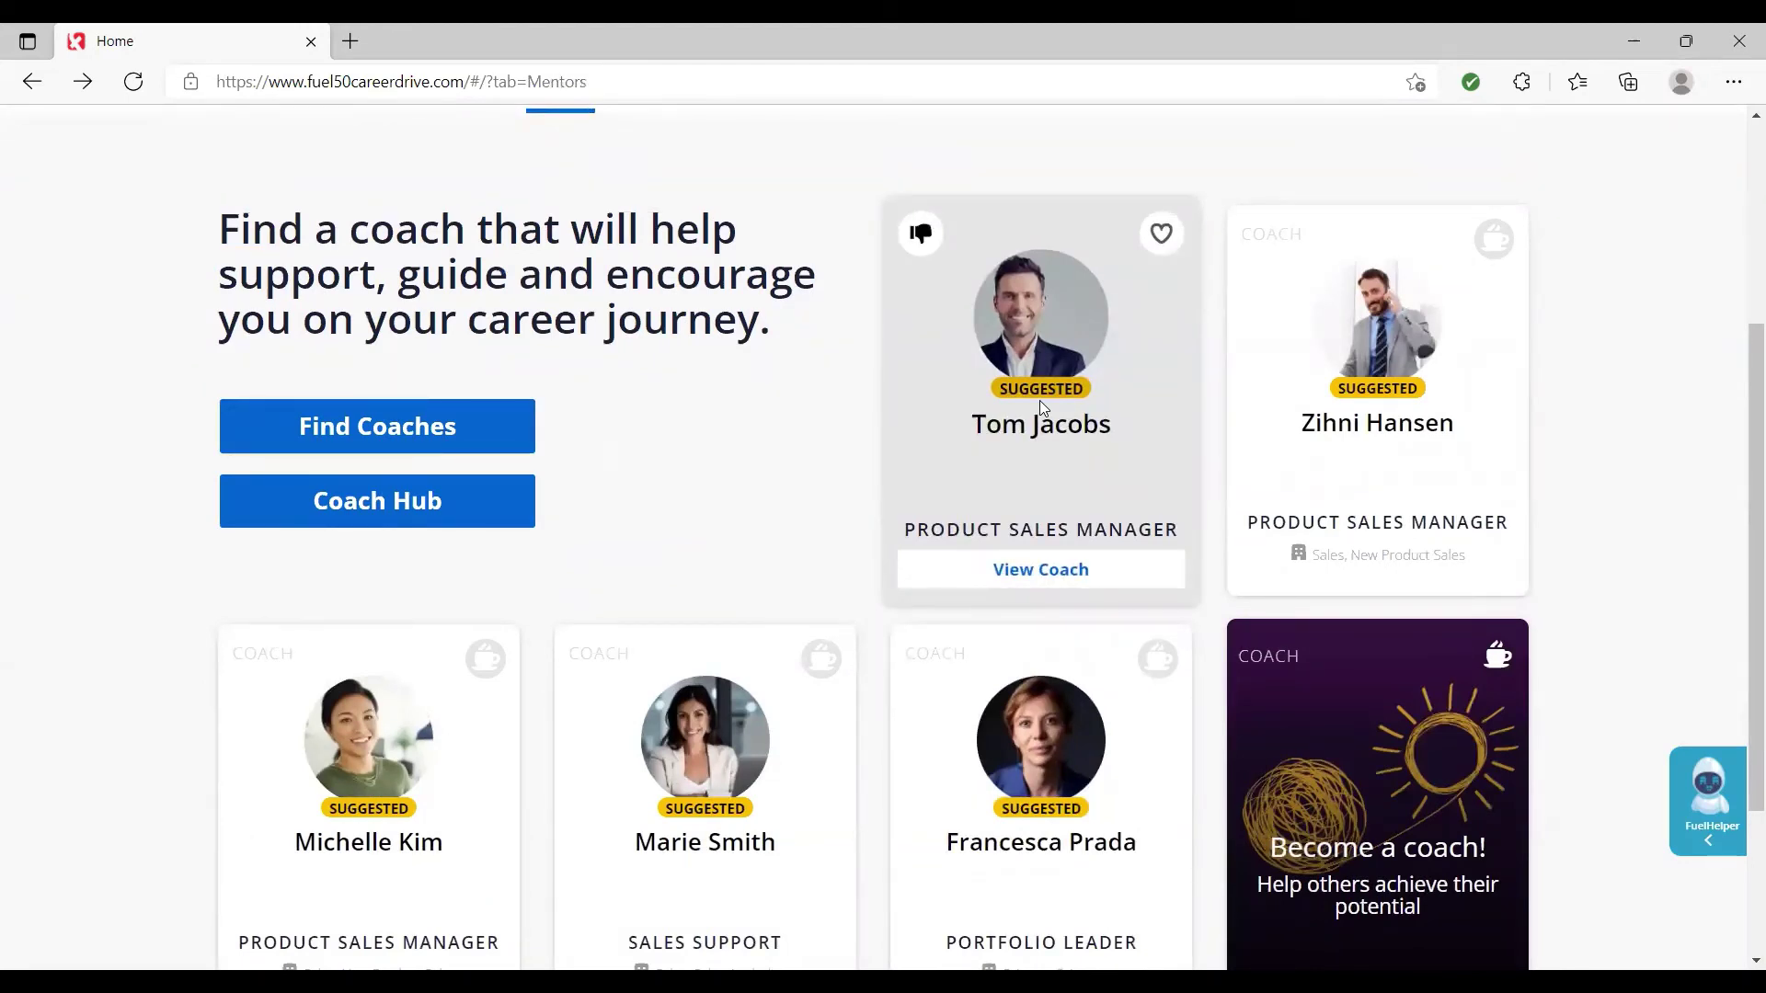
pyautogui.scroll(-2, 1058, 296)
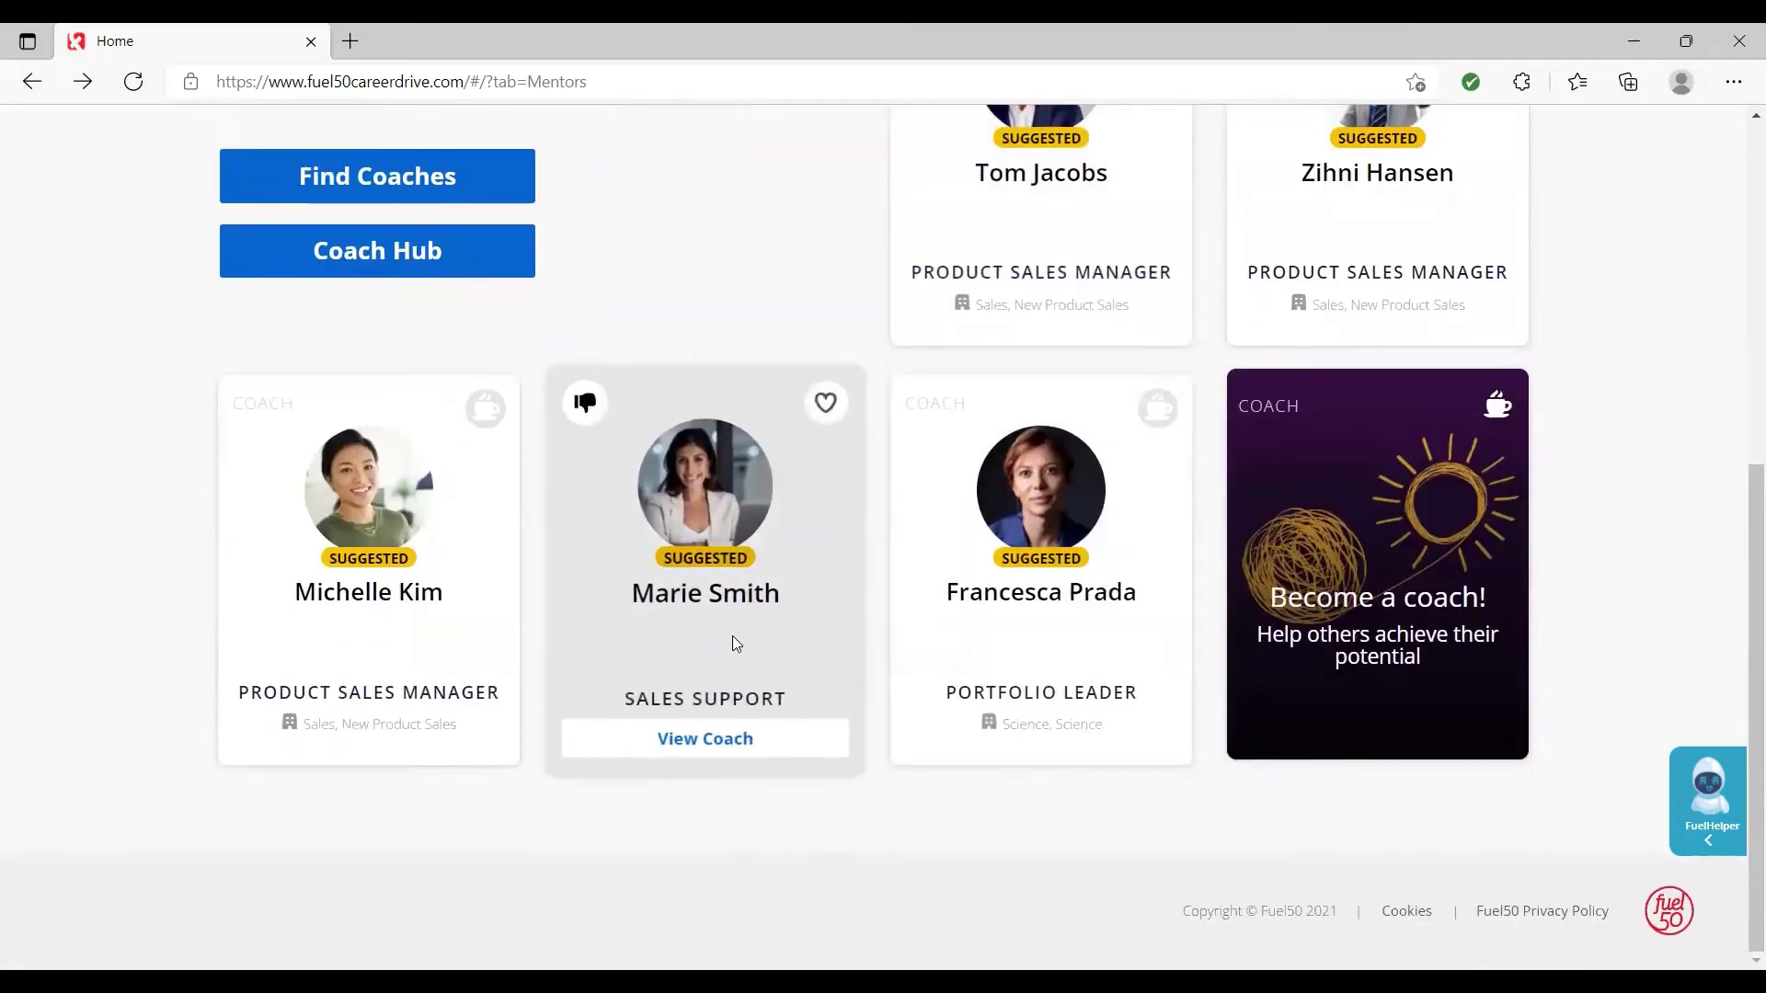
# - View the Sales Support coach's profile and its Request Coaching form, closing both without sending a request
pyautogui.click(768, 736)
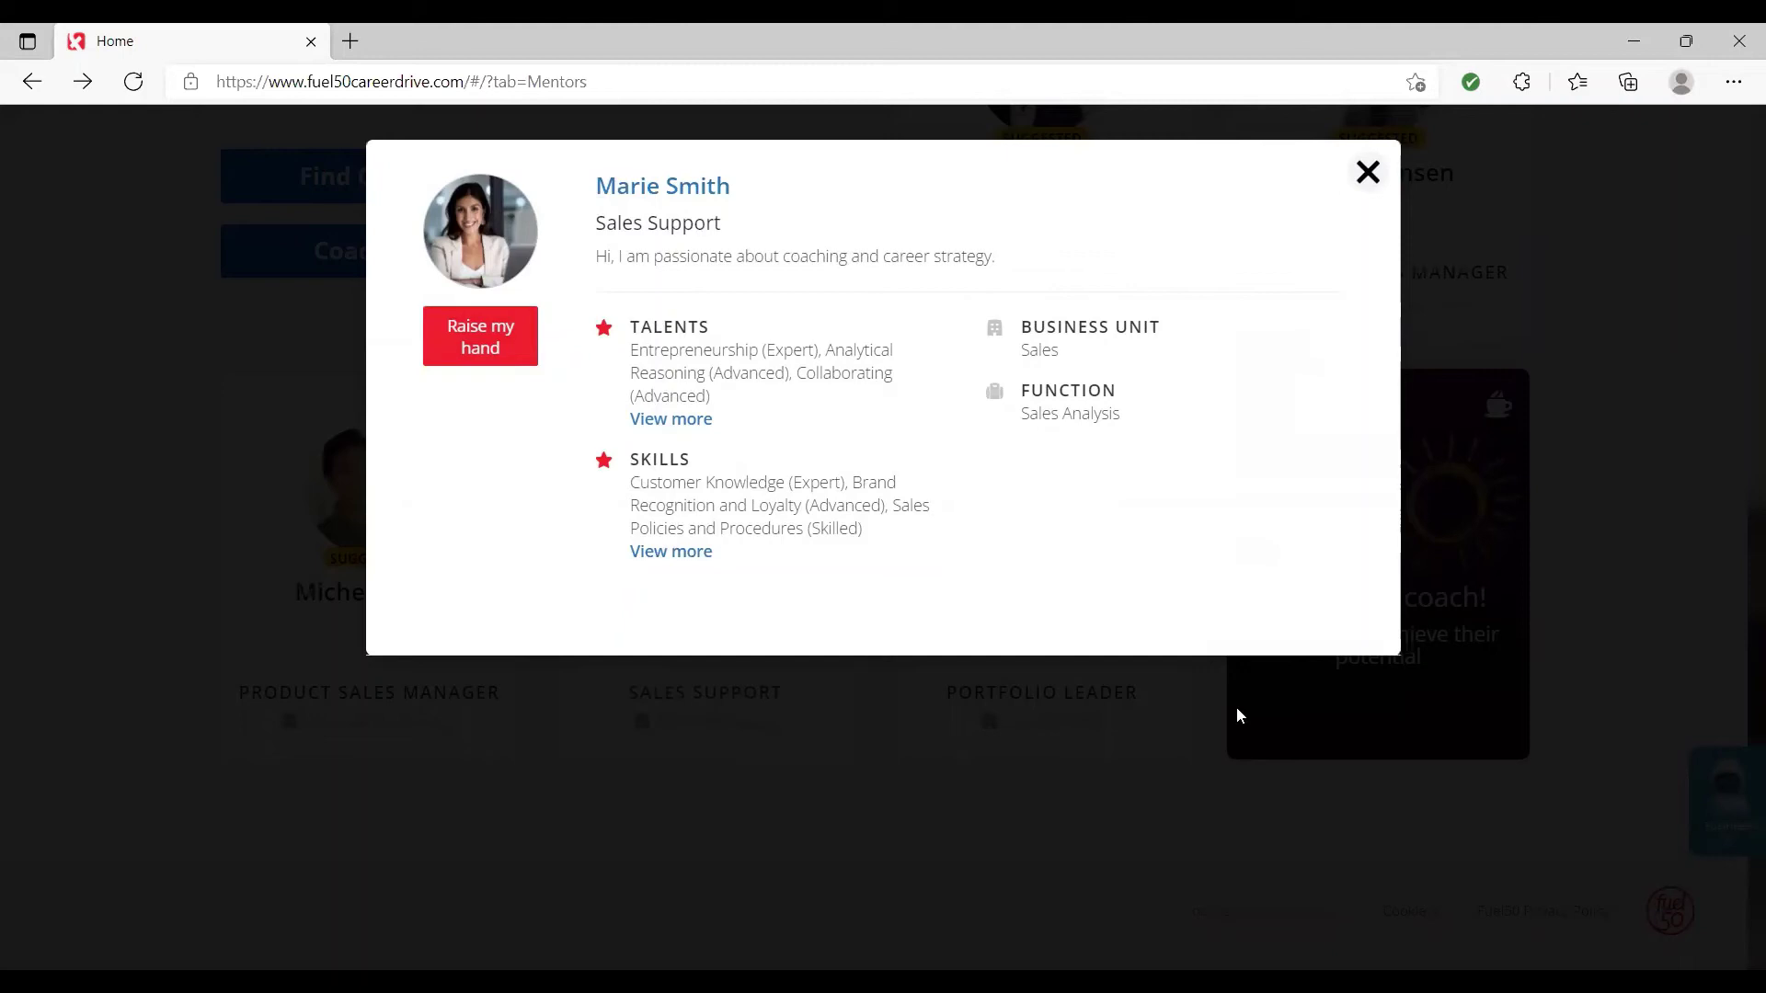
pyautogui.click(531, 328)
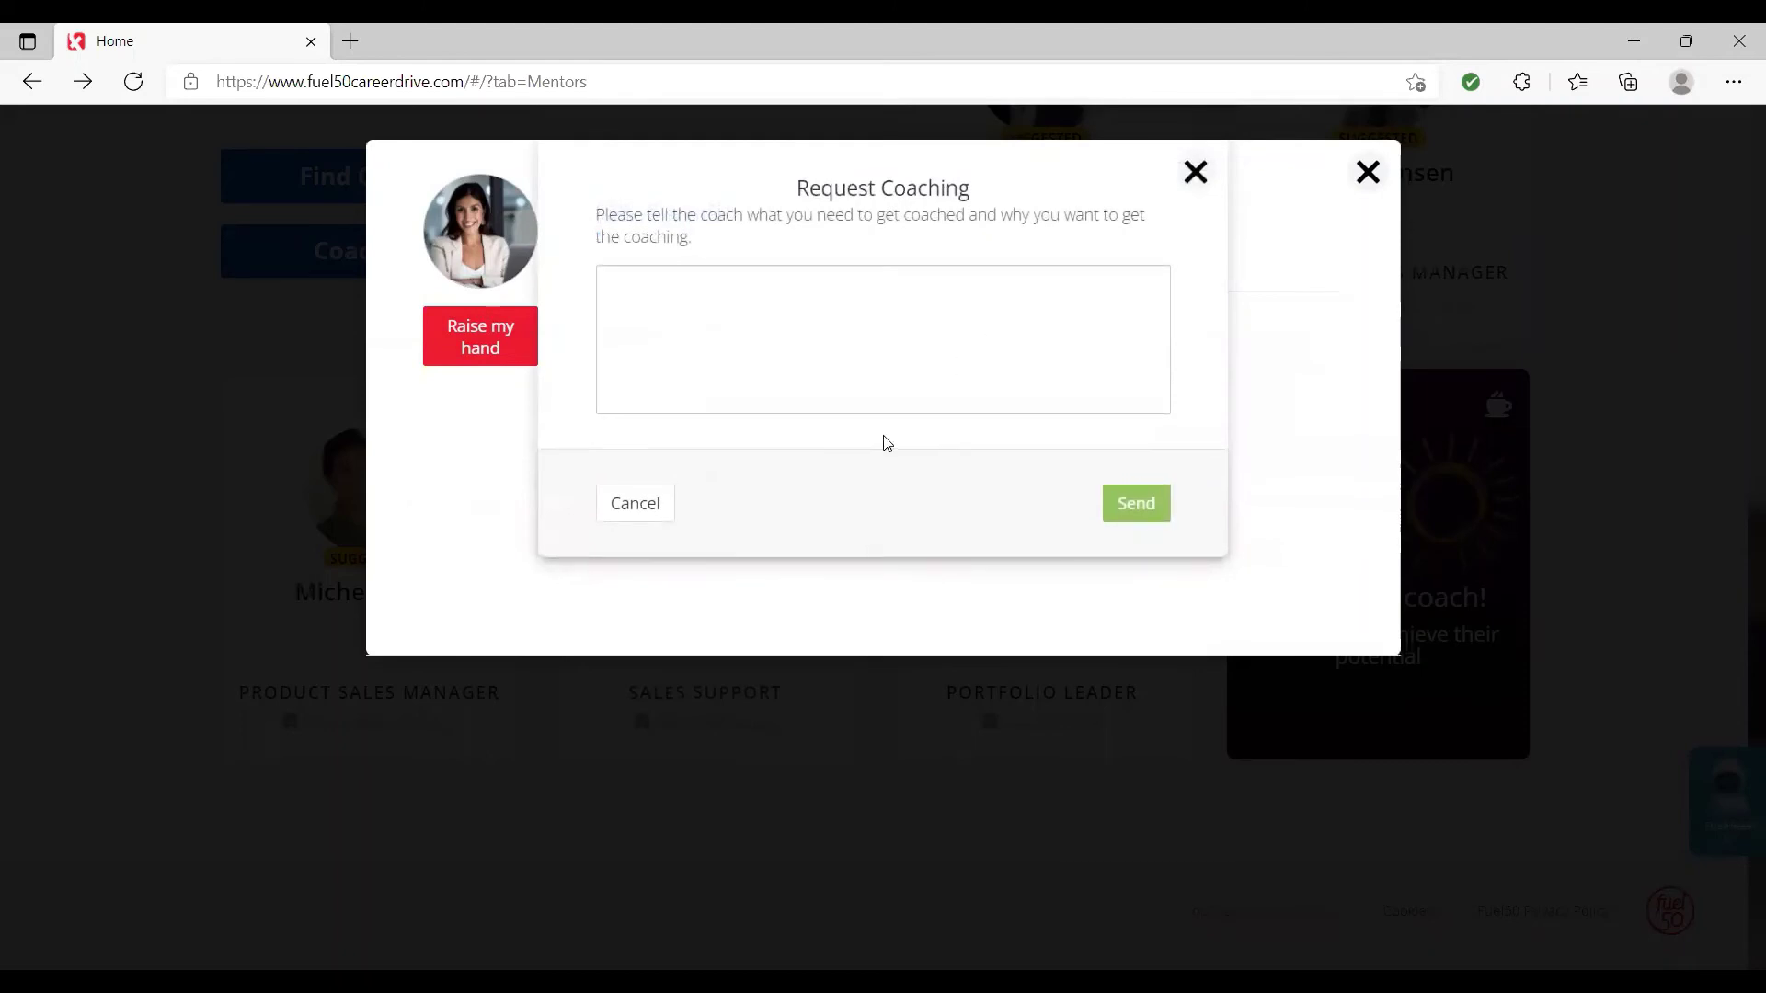
pyautogui.click(1196, 172)
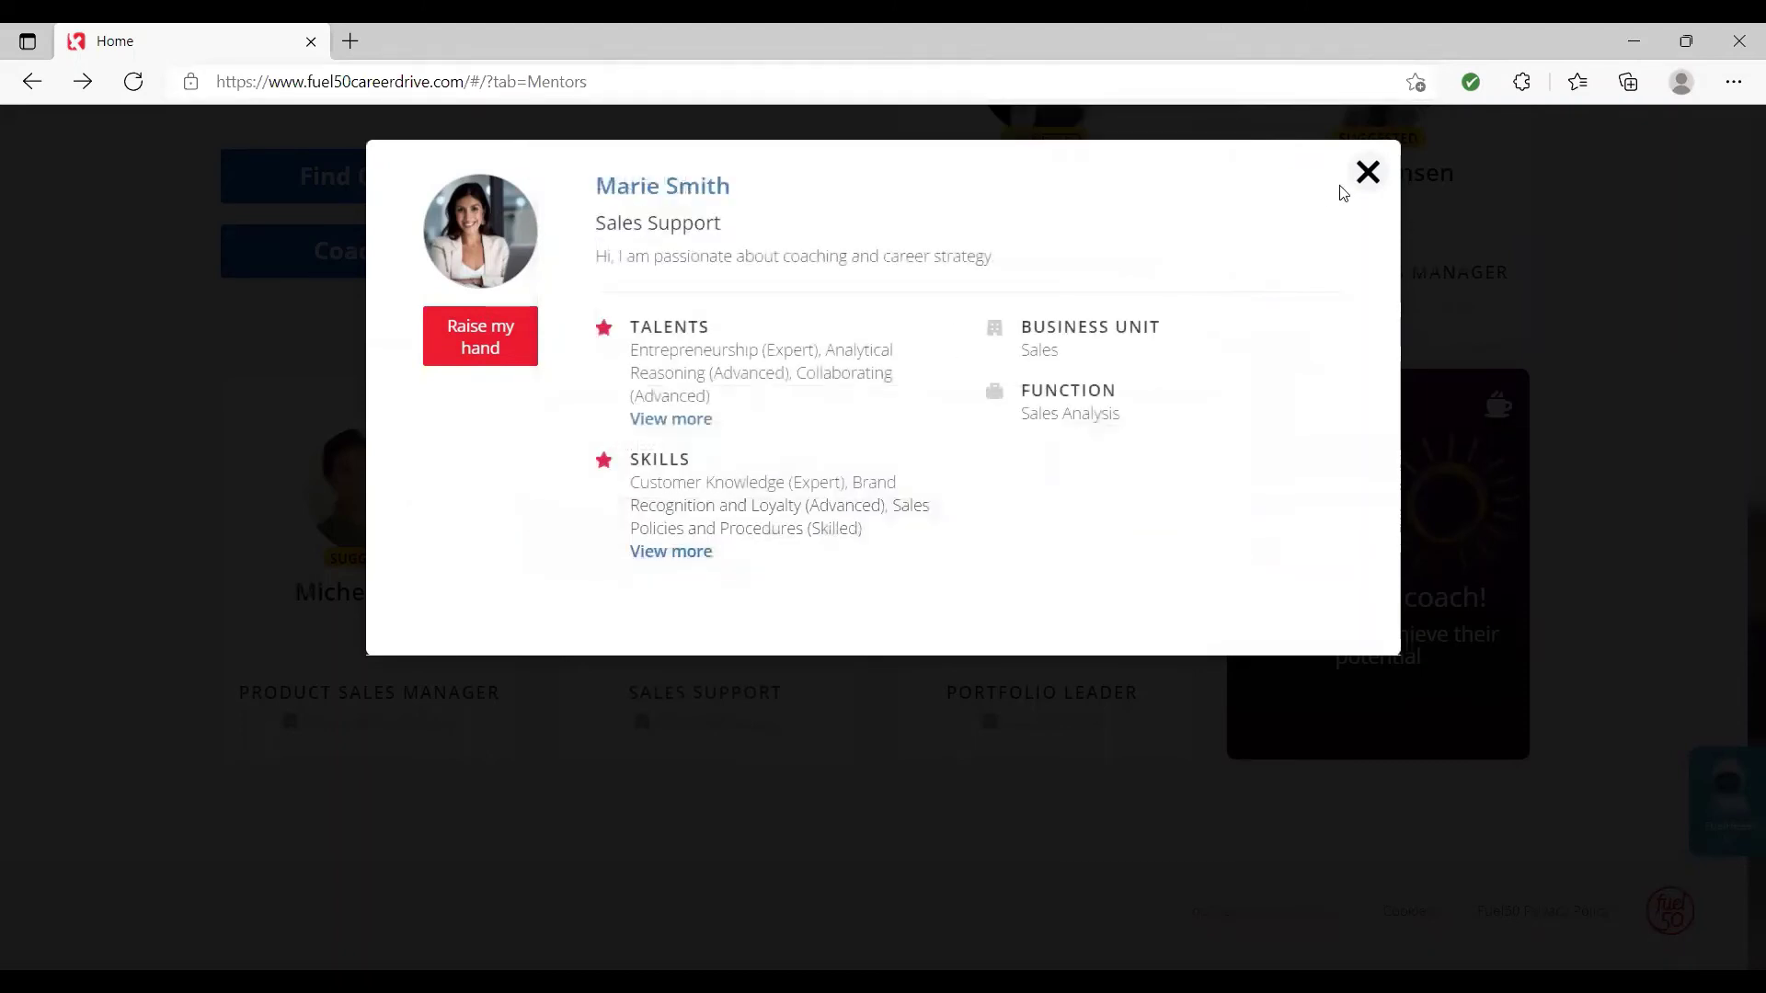
pyautogui.click(1367, 172)
# - Open the Coach Hub from the Coach section
pyautogui.scroll(2, 1160, 246)
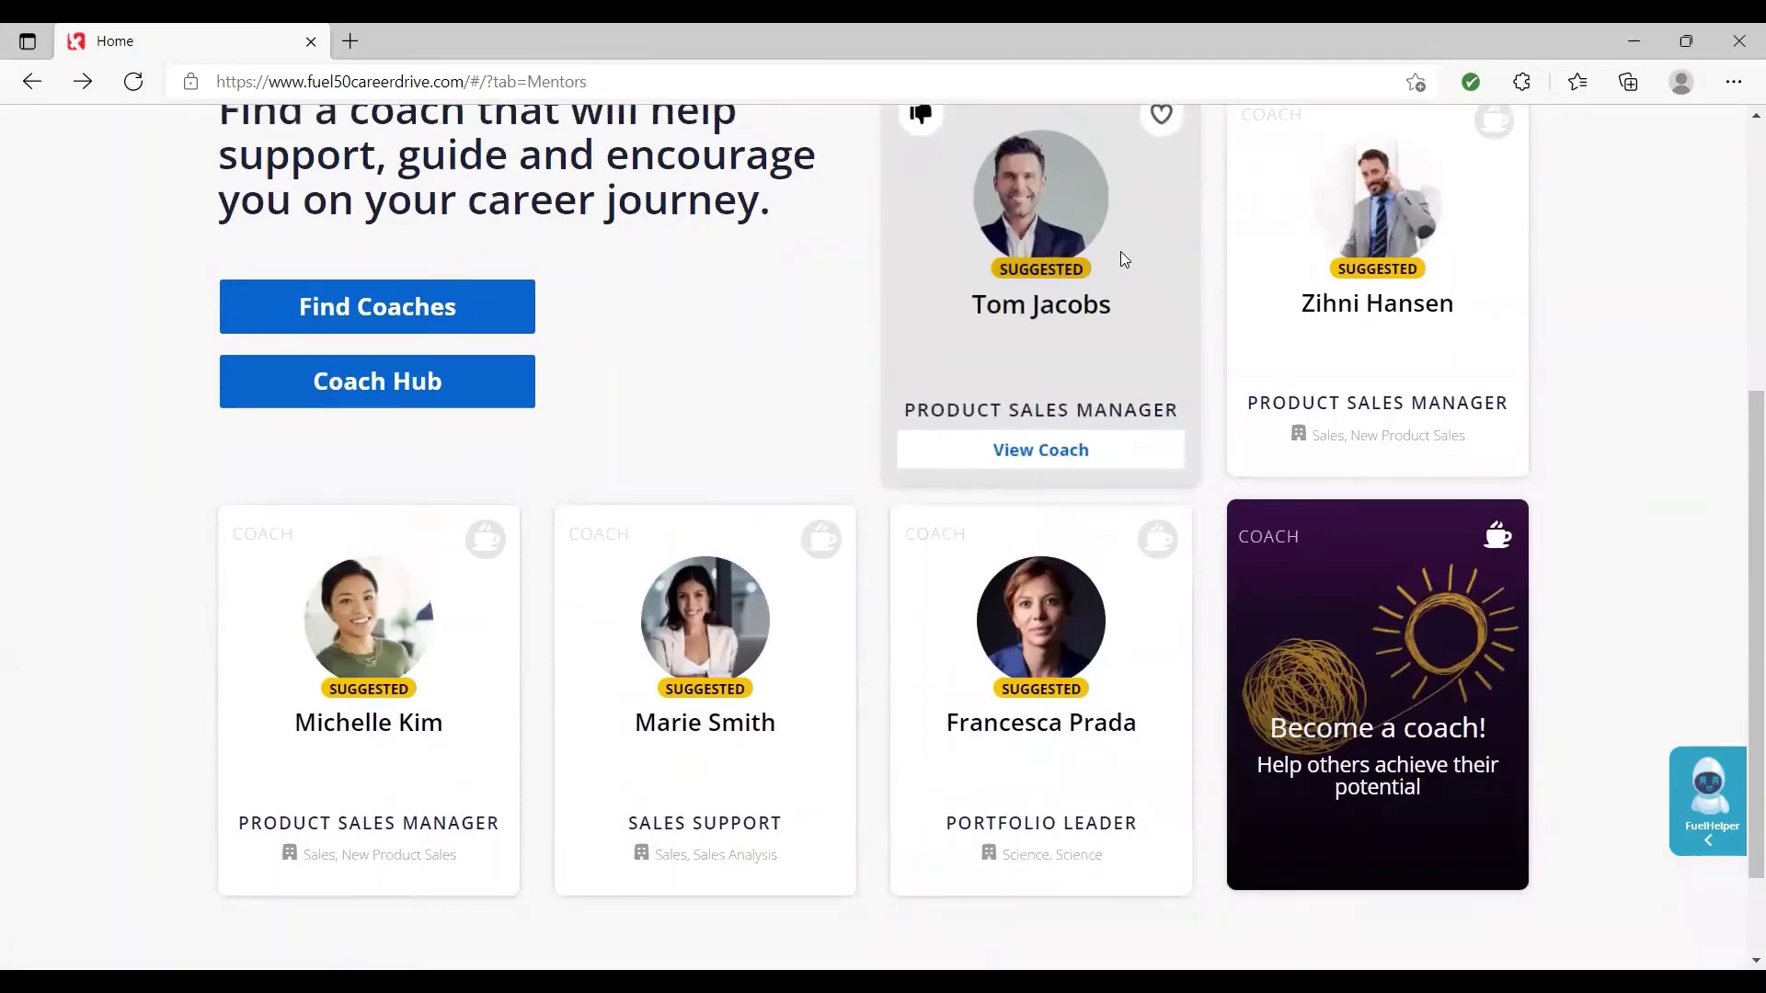
pyautogui.scroll(5, 1120, 251)
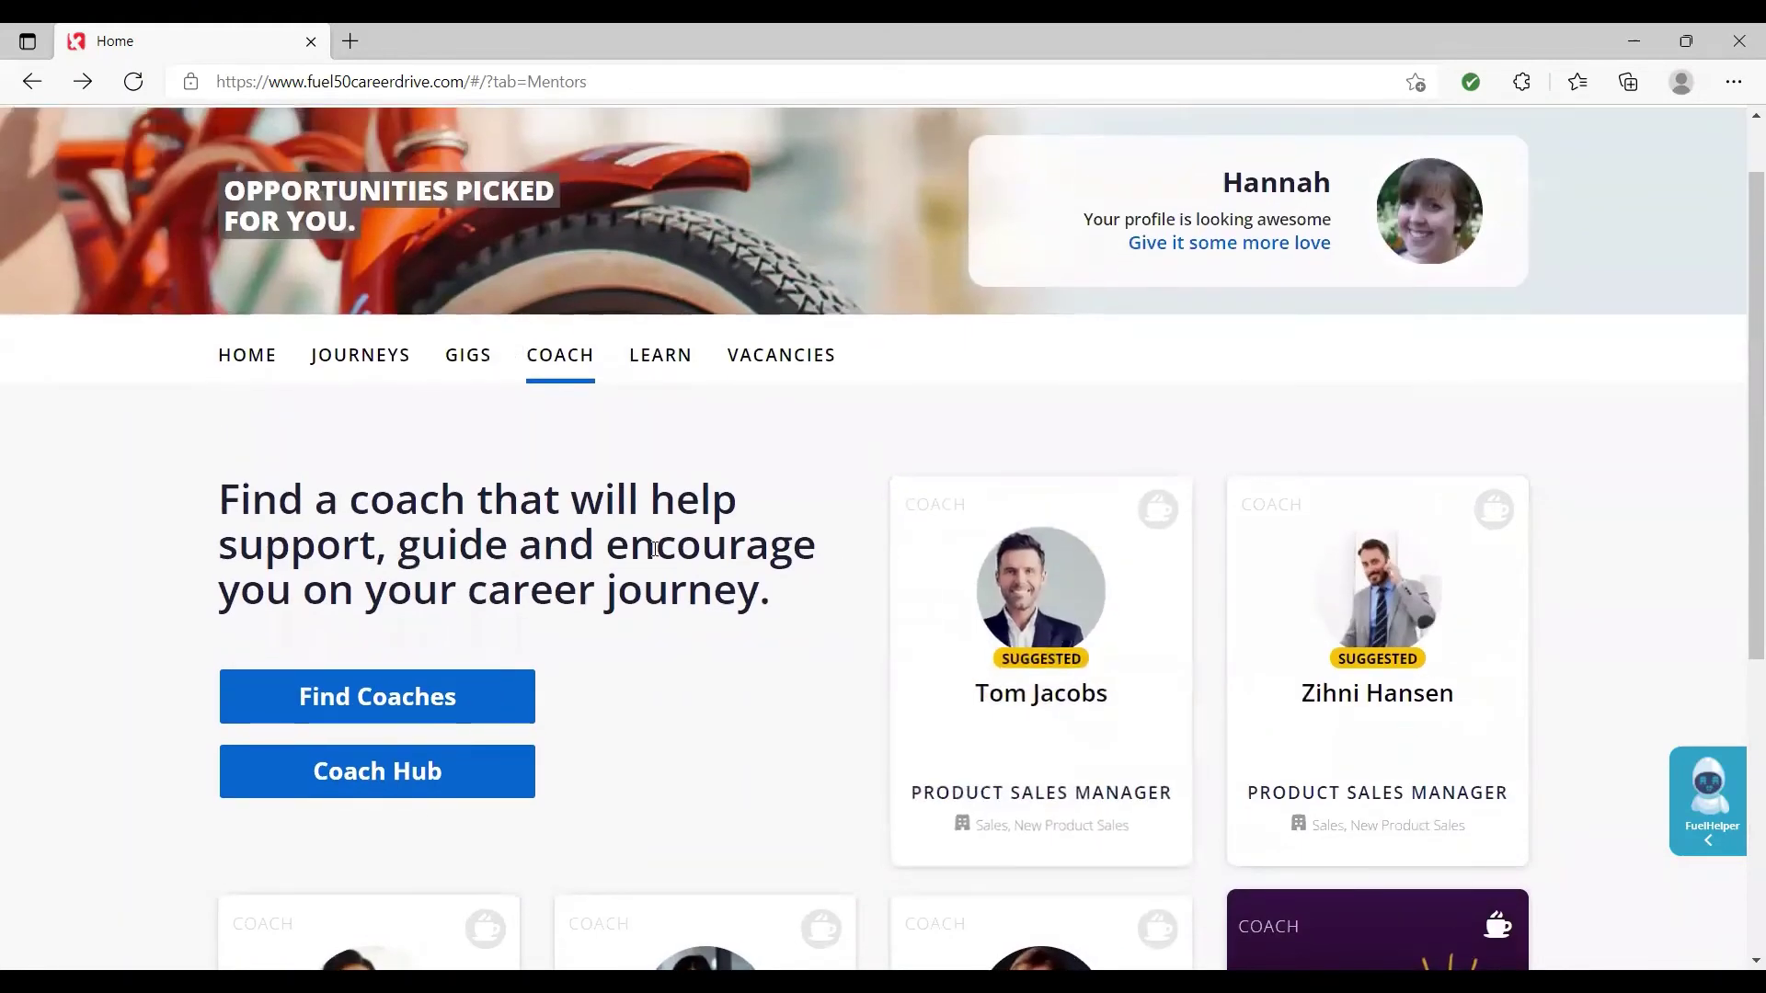
pyautogui.scroll(-2, 577, 565)
pyautogui.click(450, 646)
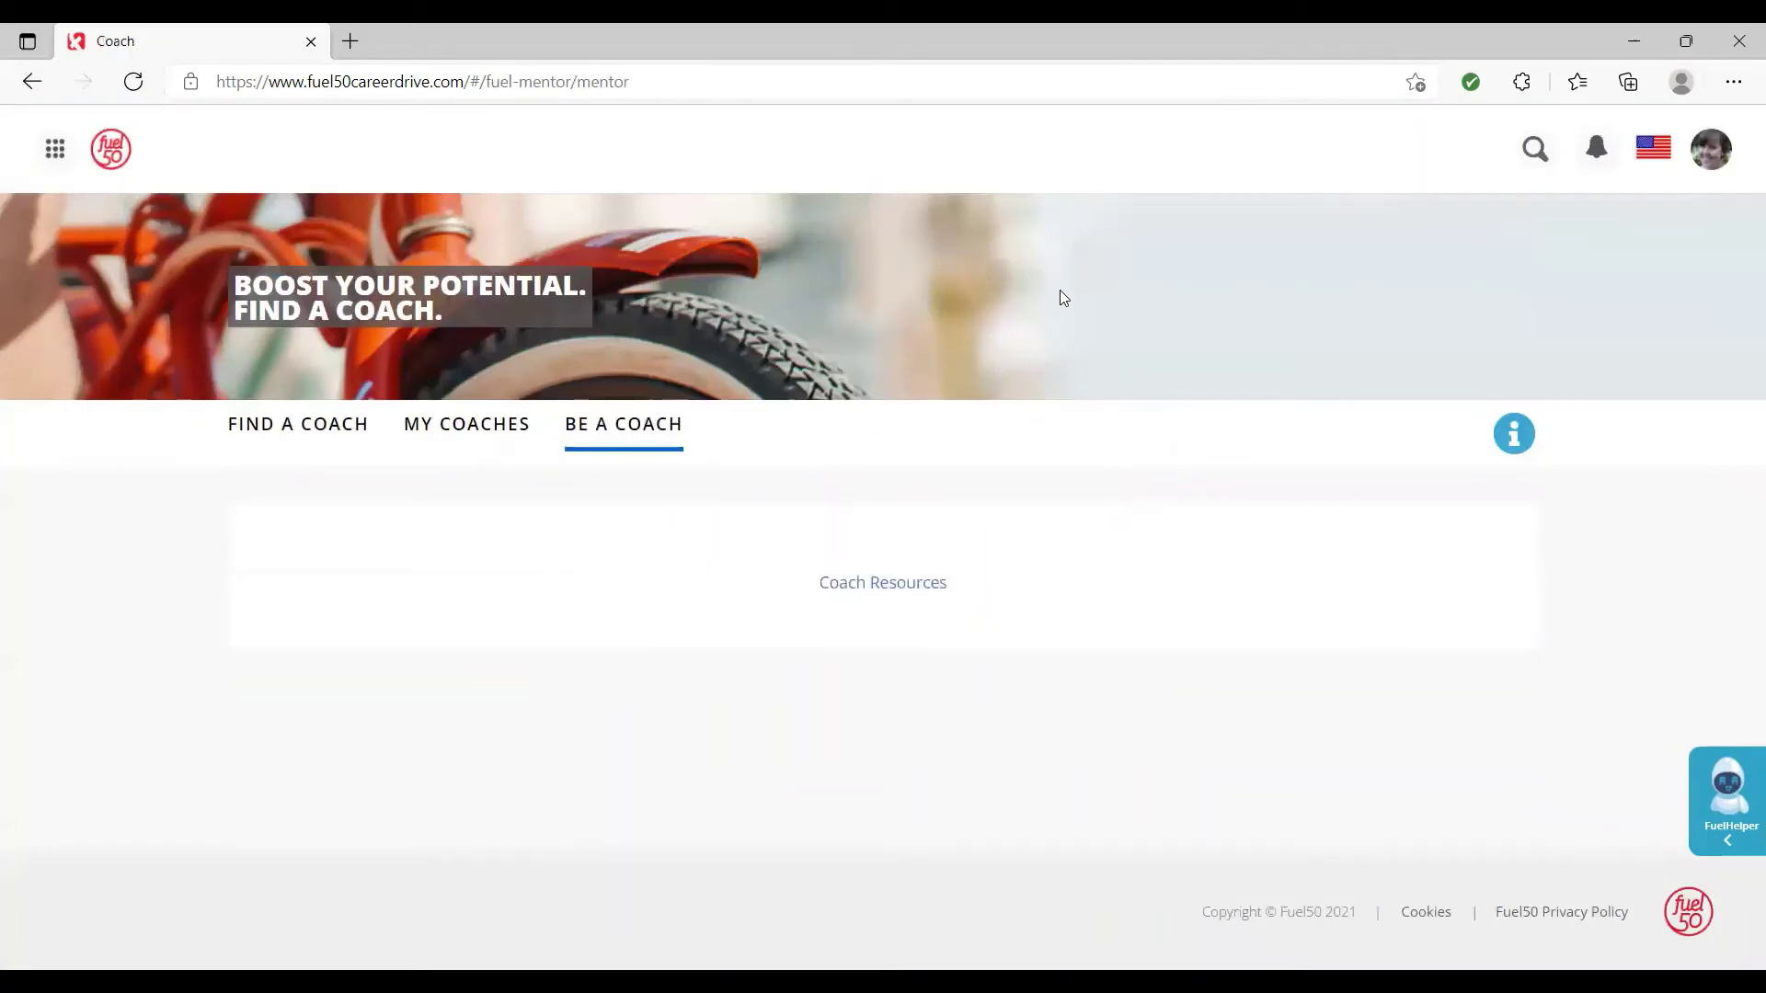
# - Turn the coach profile's Profile Discoverable setting off and back on
pyautogui.scroll(-3, 1060, 290)
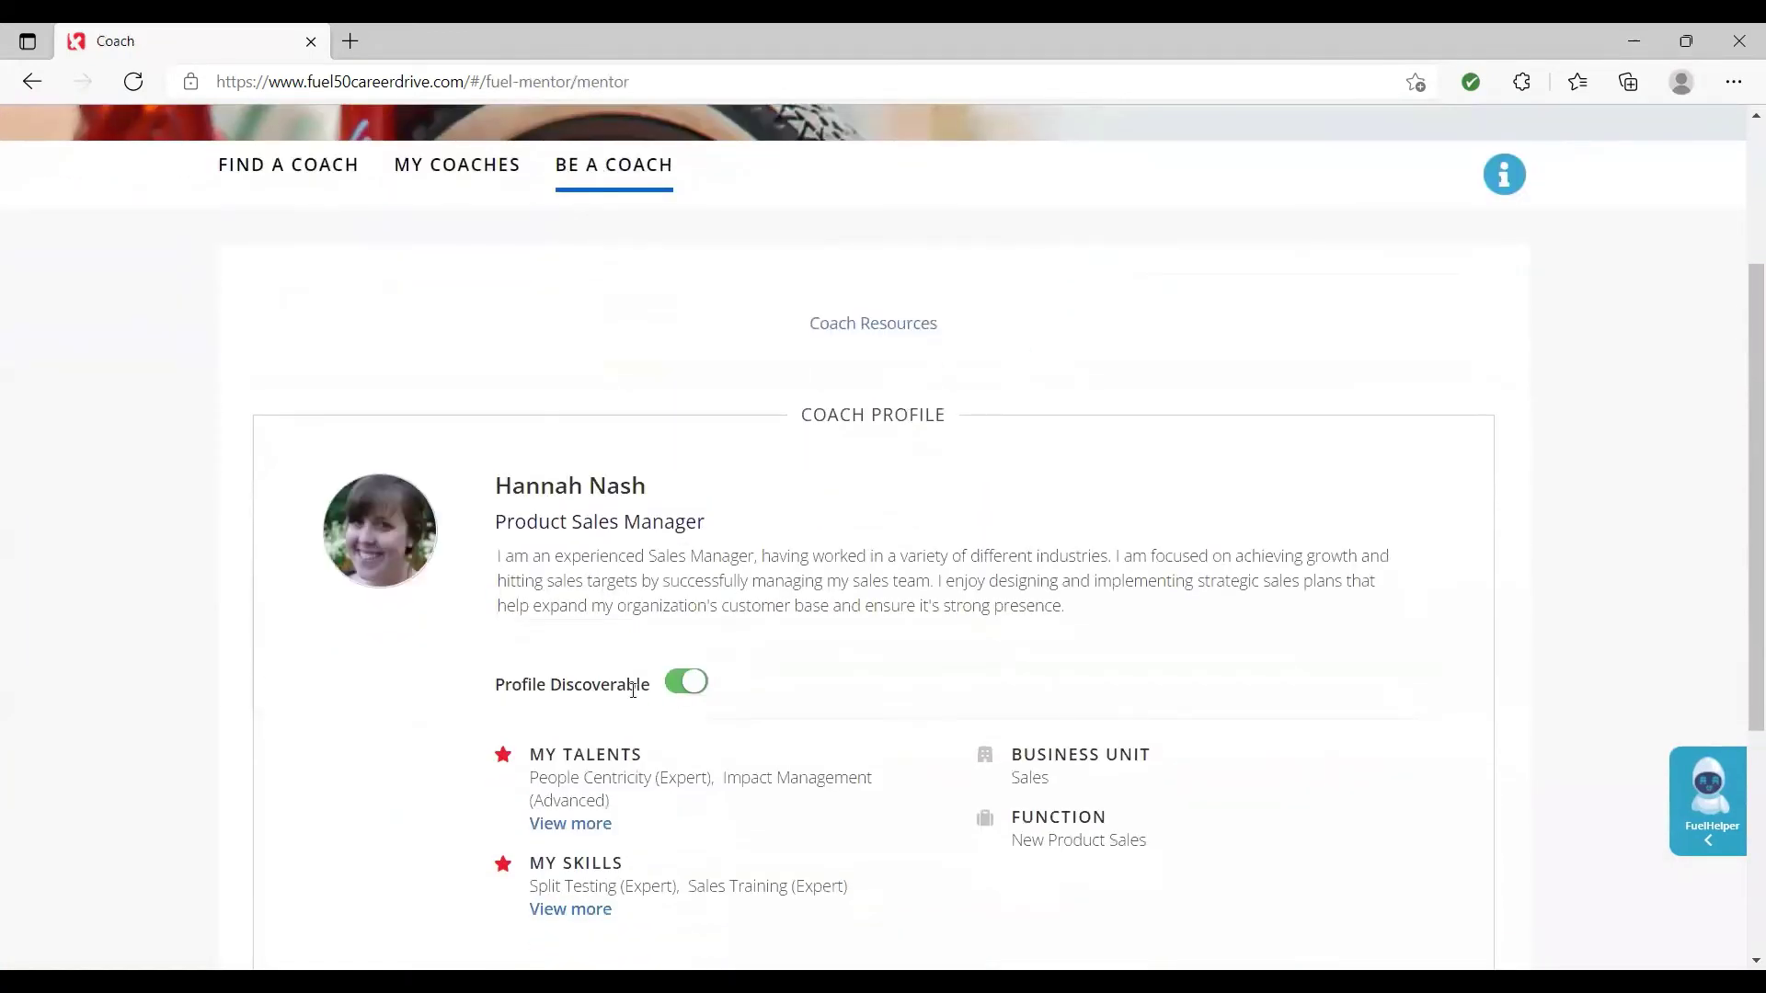
pyautogui.click(673, 685)
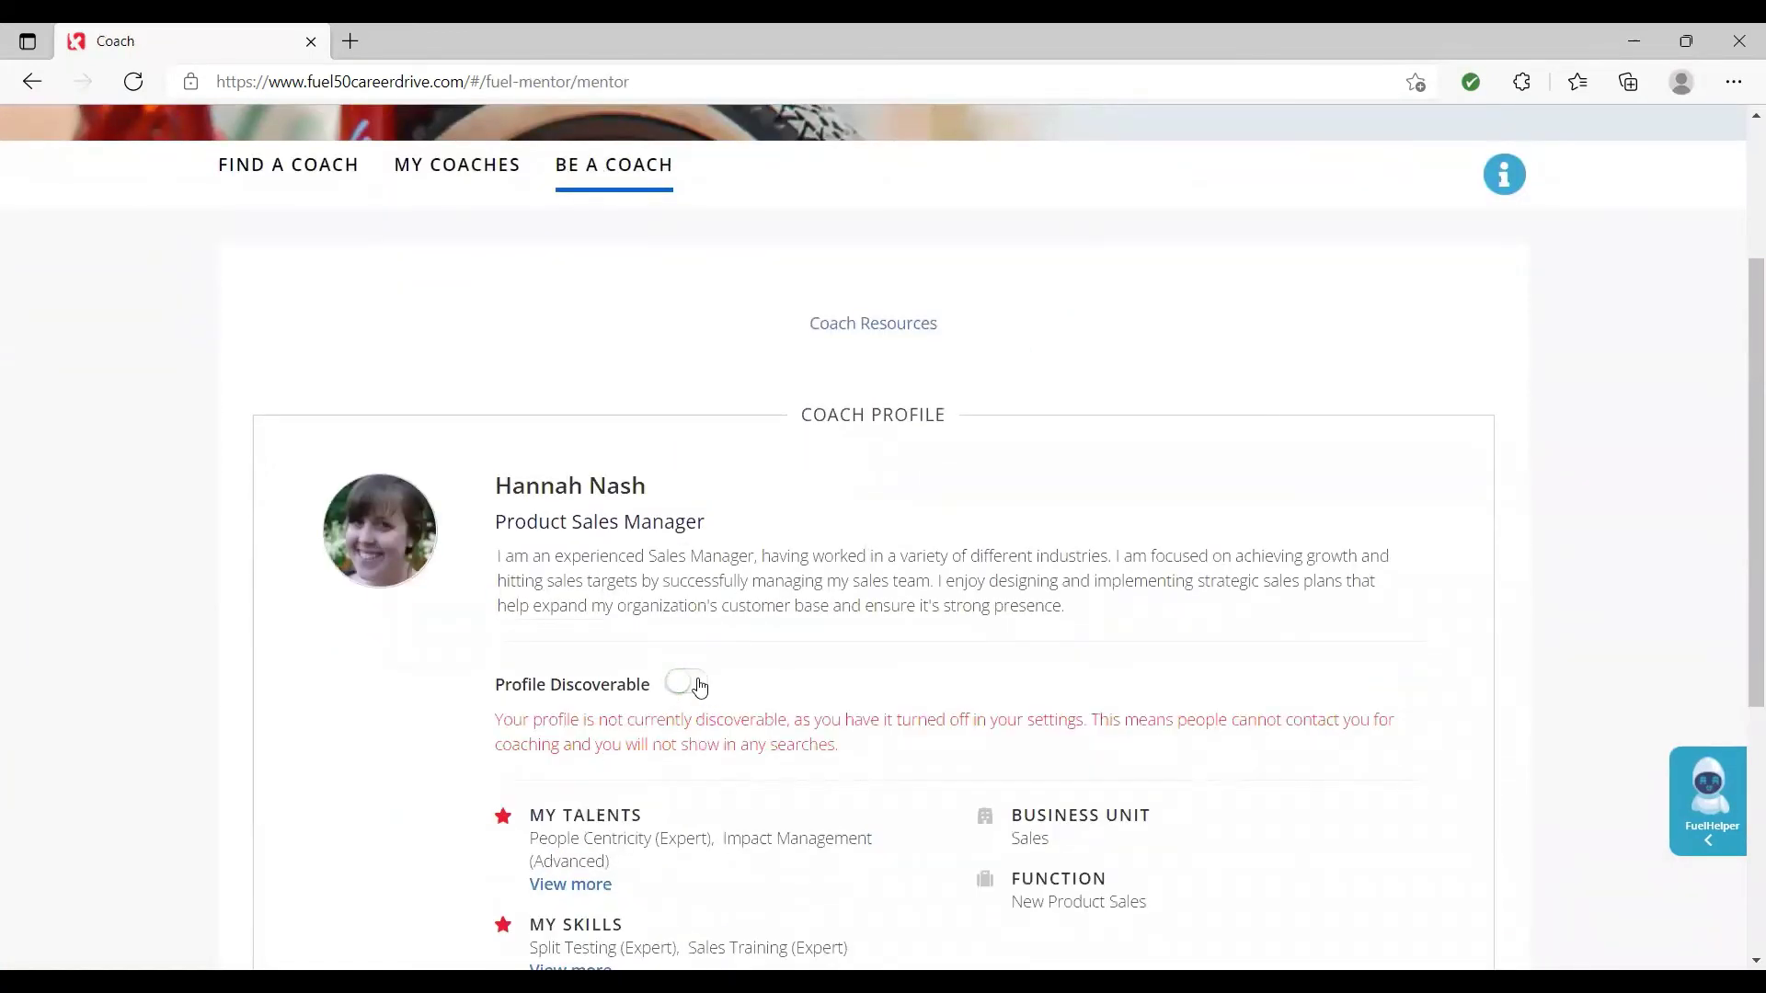
pyautogui.click(696, 687)
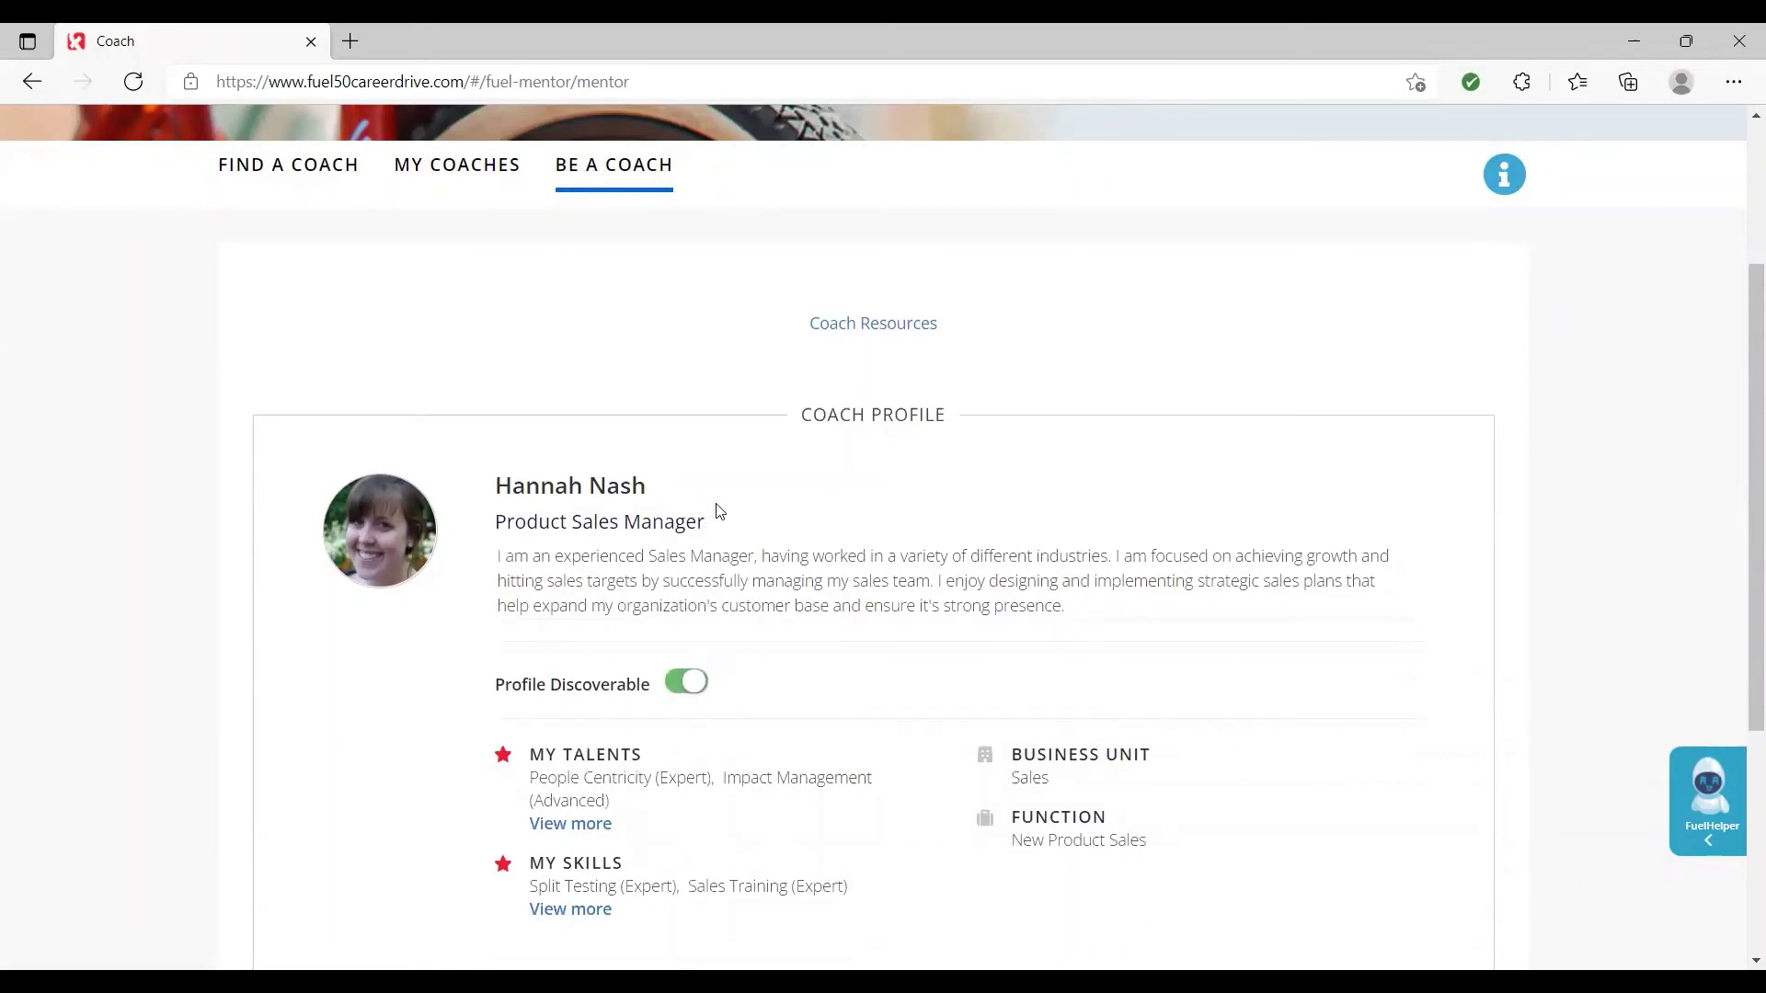
# - Look over the Coach Resources link and the My Coachees section on the Be a Coach page
pyautogui.scroll(3, 821, 478)
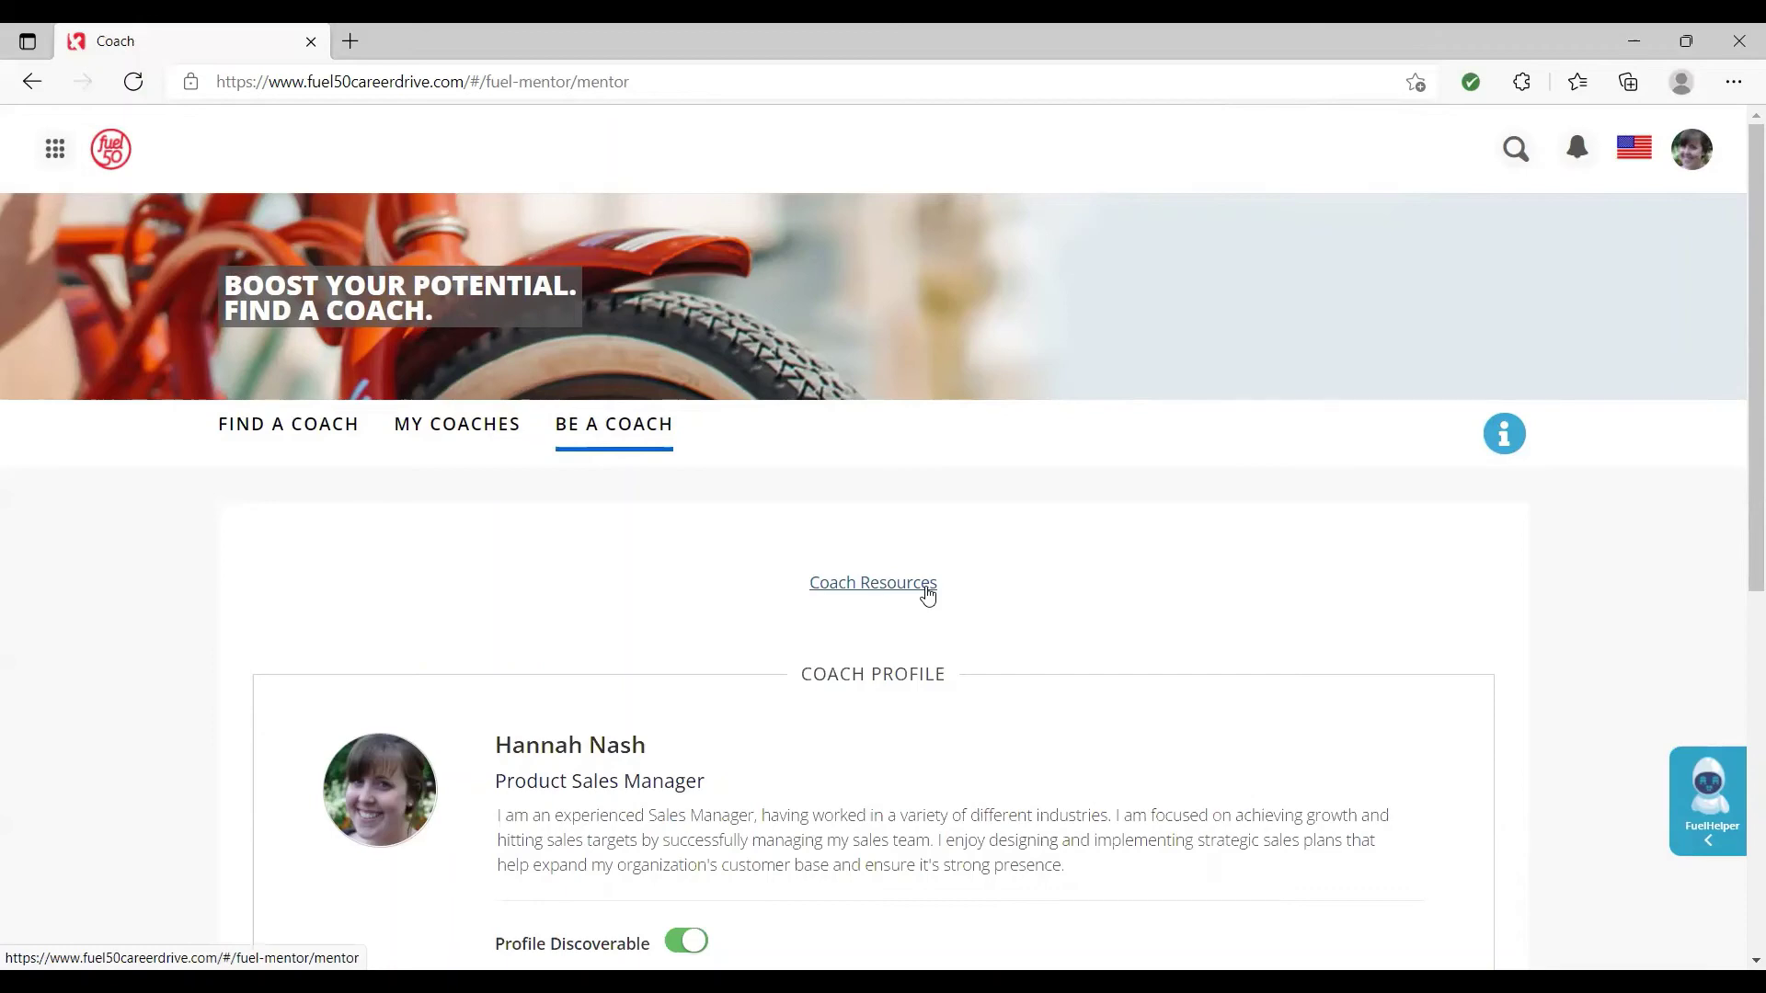
pyautogui.scroll(-7, 927, 594)
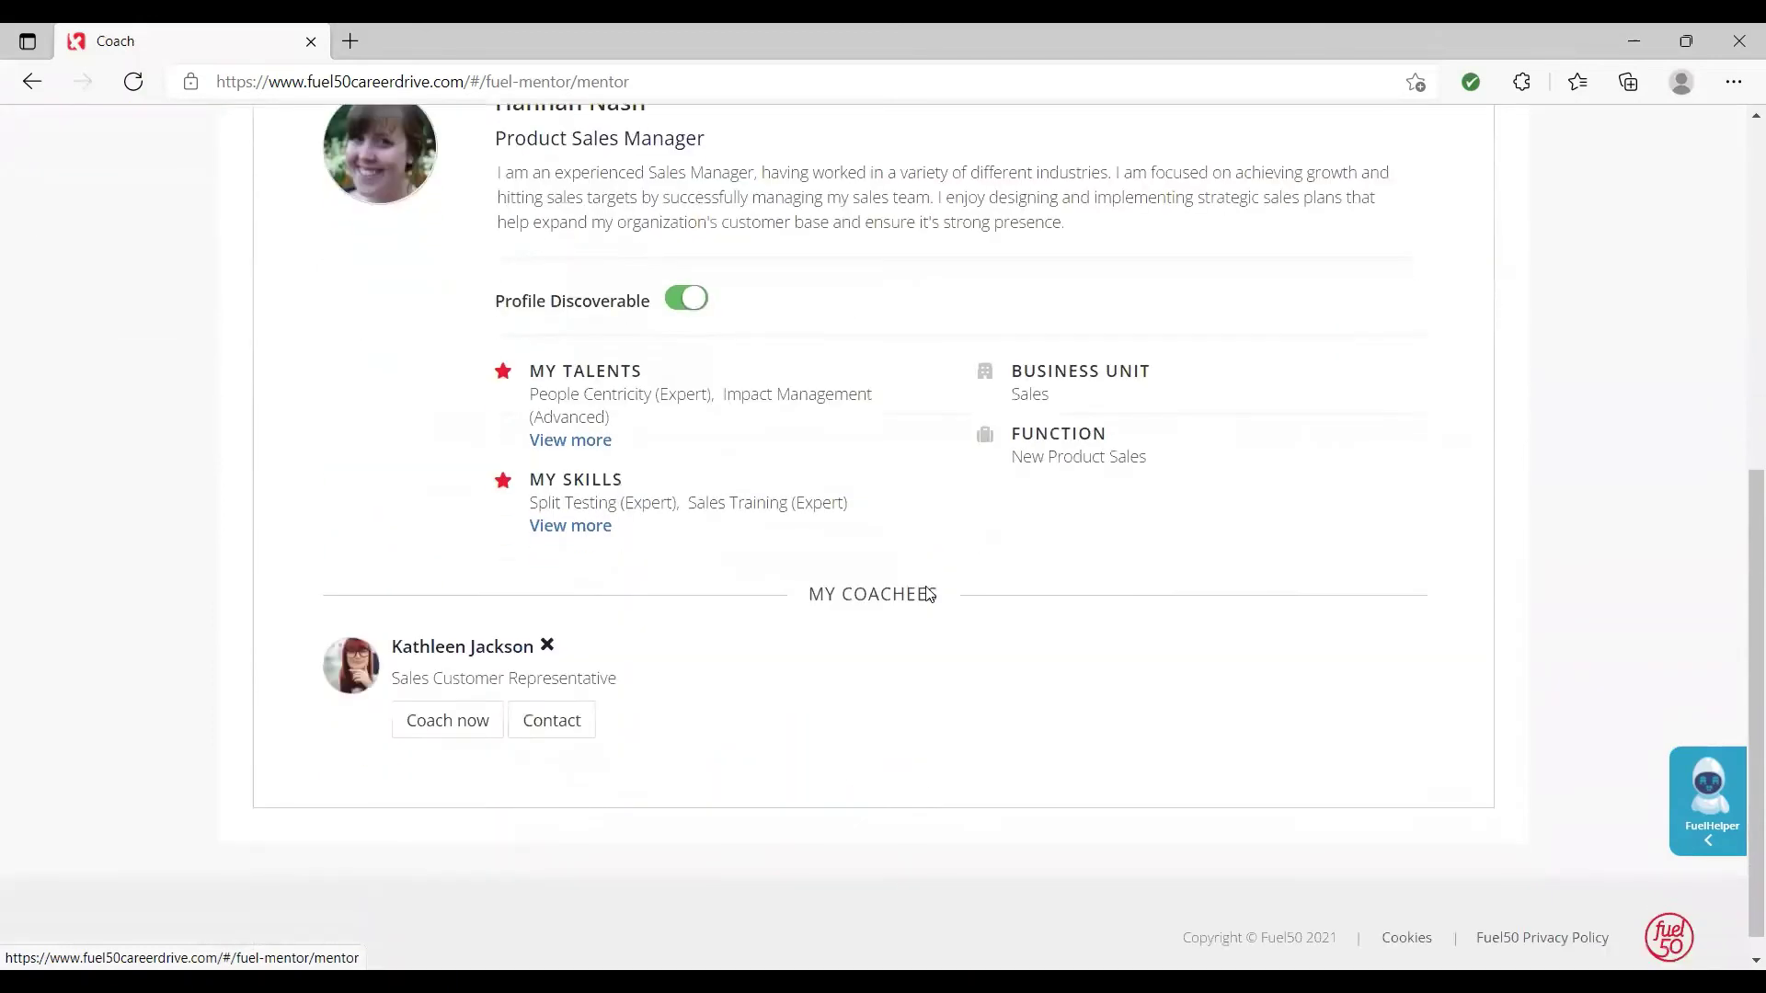
pyautogui.scroll(7, 927, 595)
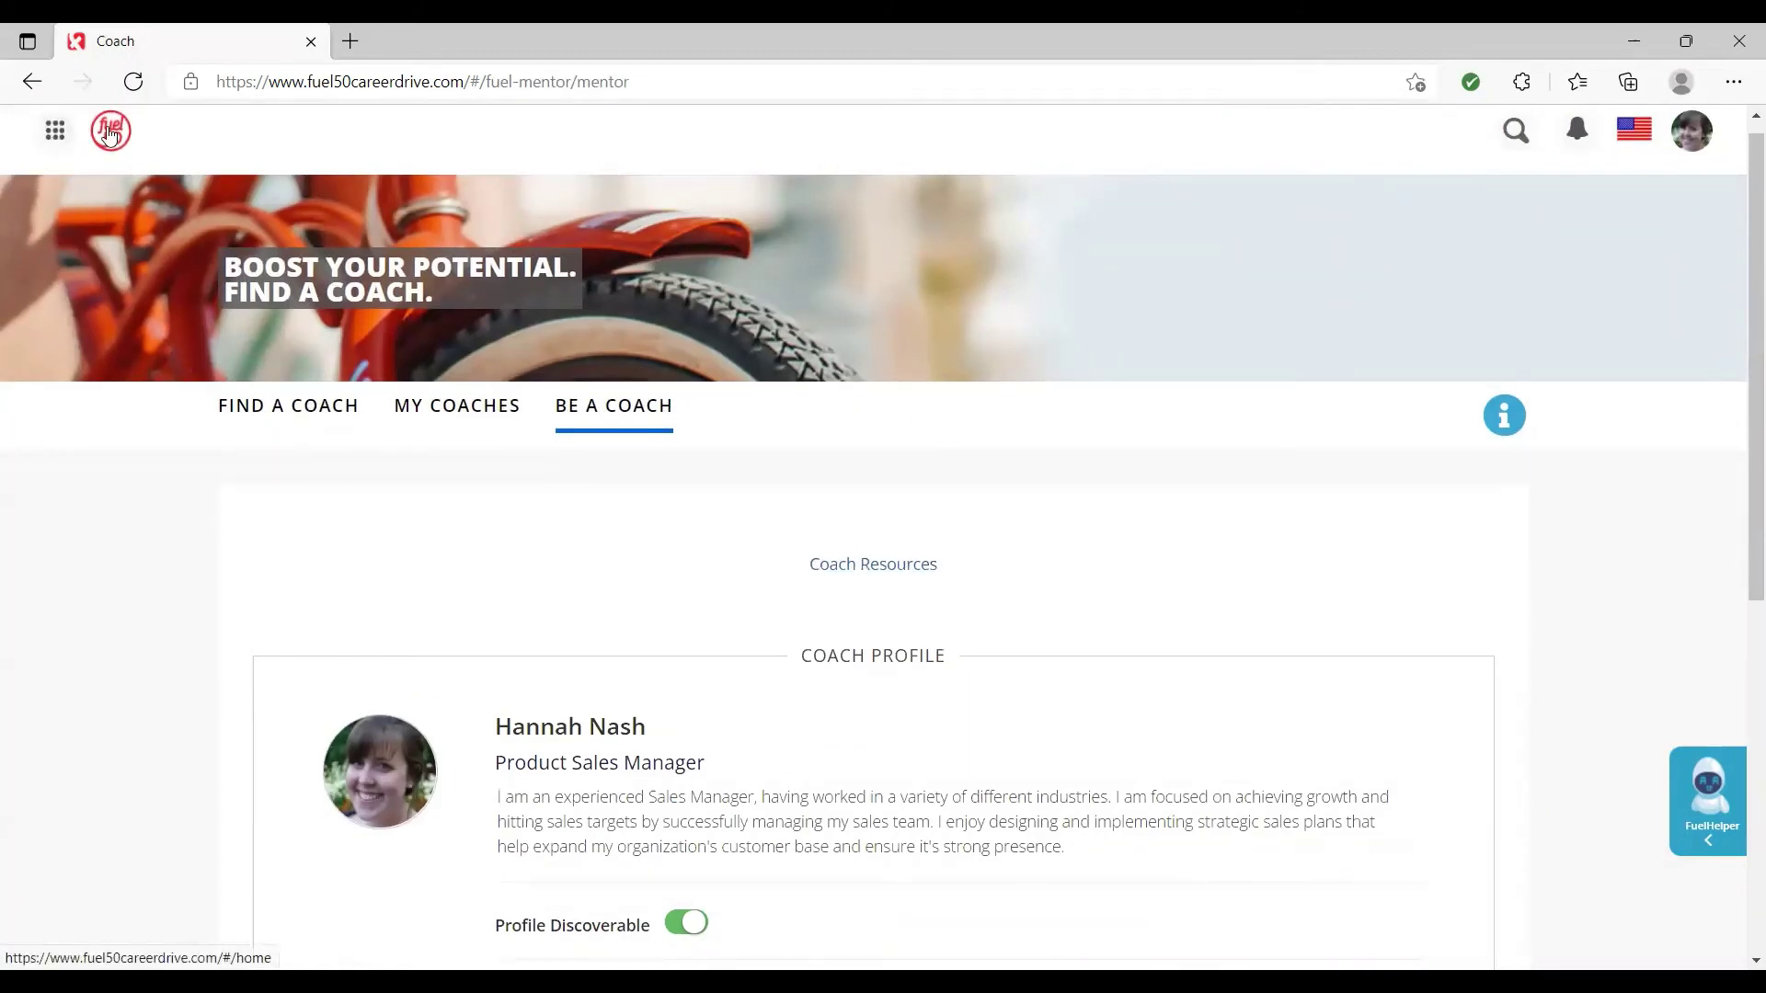
# - Open the Learn section from the Home page and look over the personalized learning options
pyautogui.click(111, 131)
pyautogui.scroll(-4, 1352, 410)
pyautogui.scroll(-3, 1352, 410)
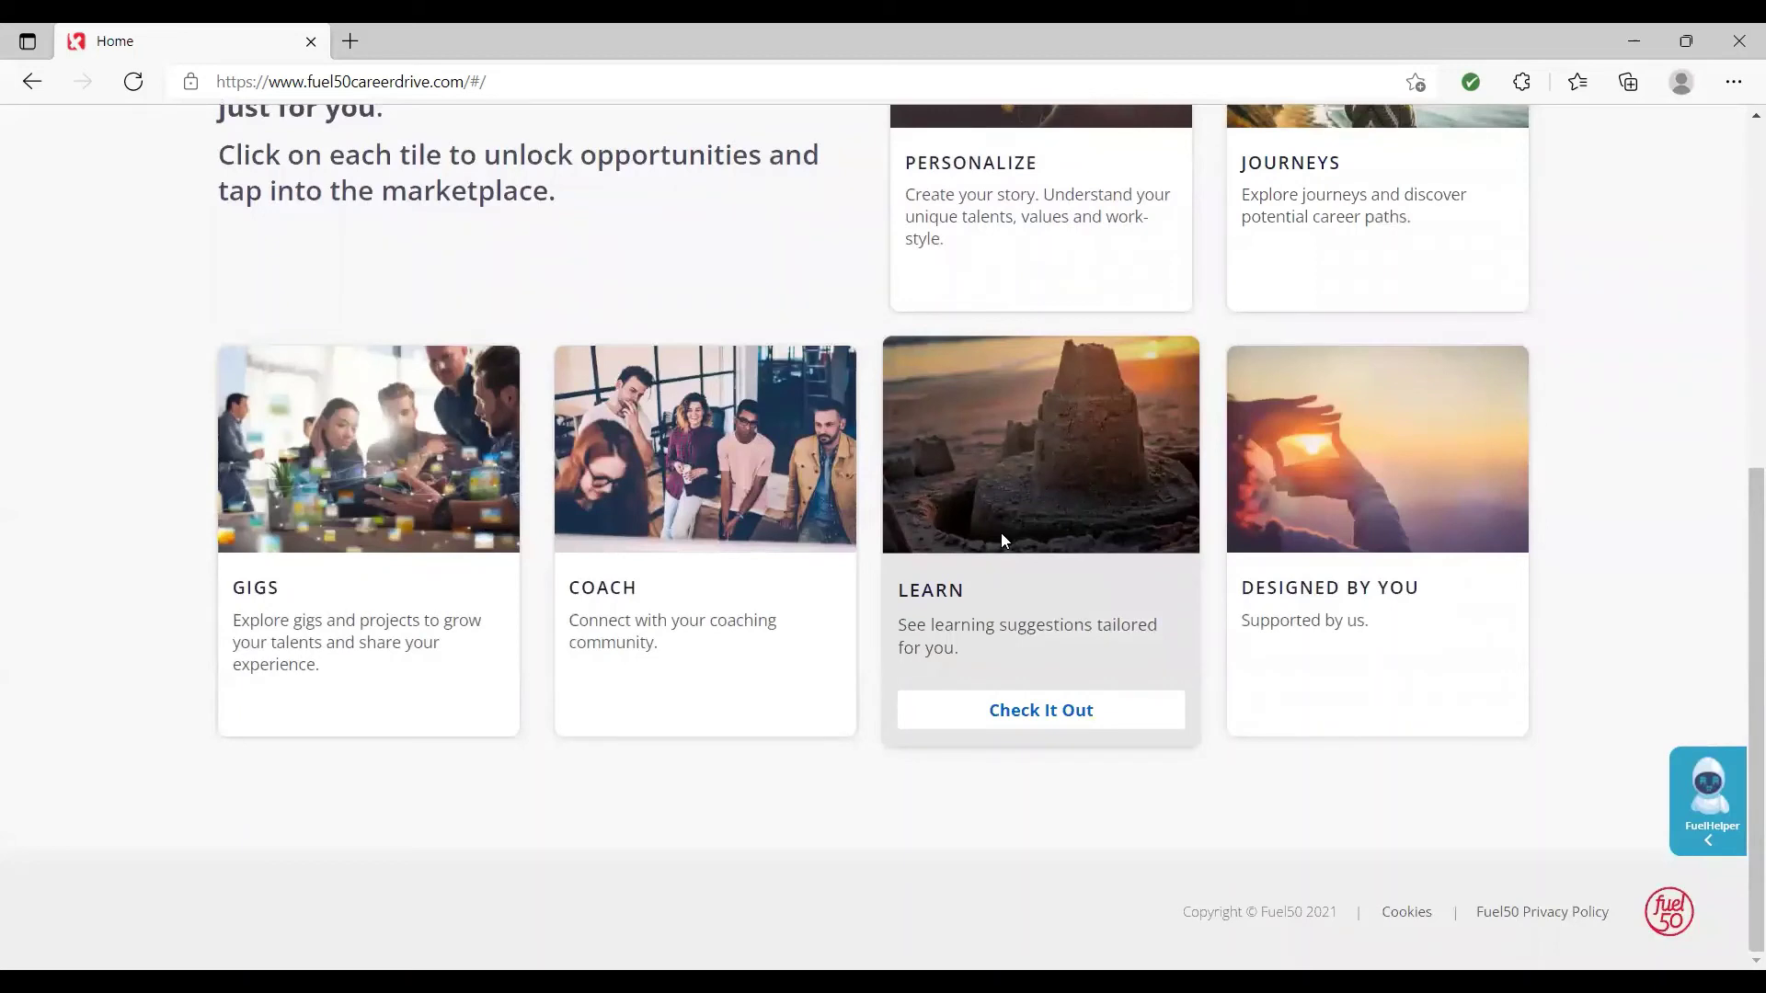
pyautogui.click(1083, 708)
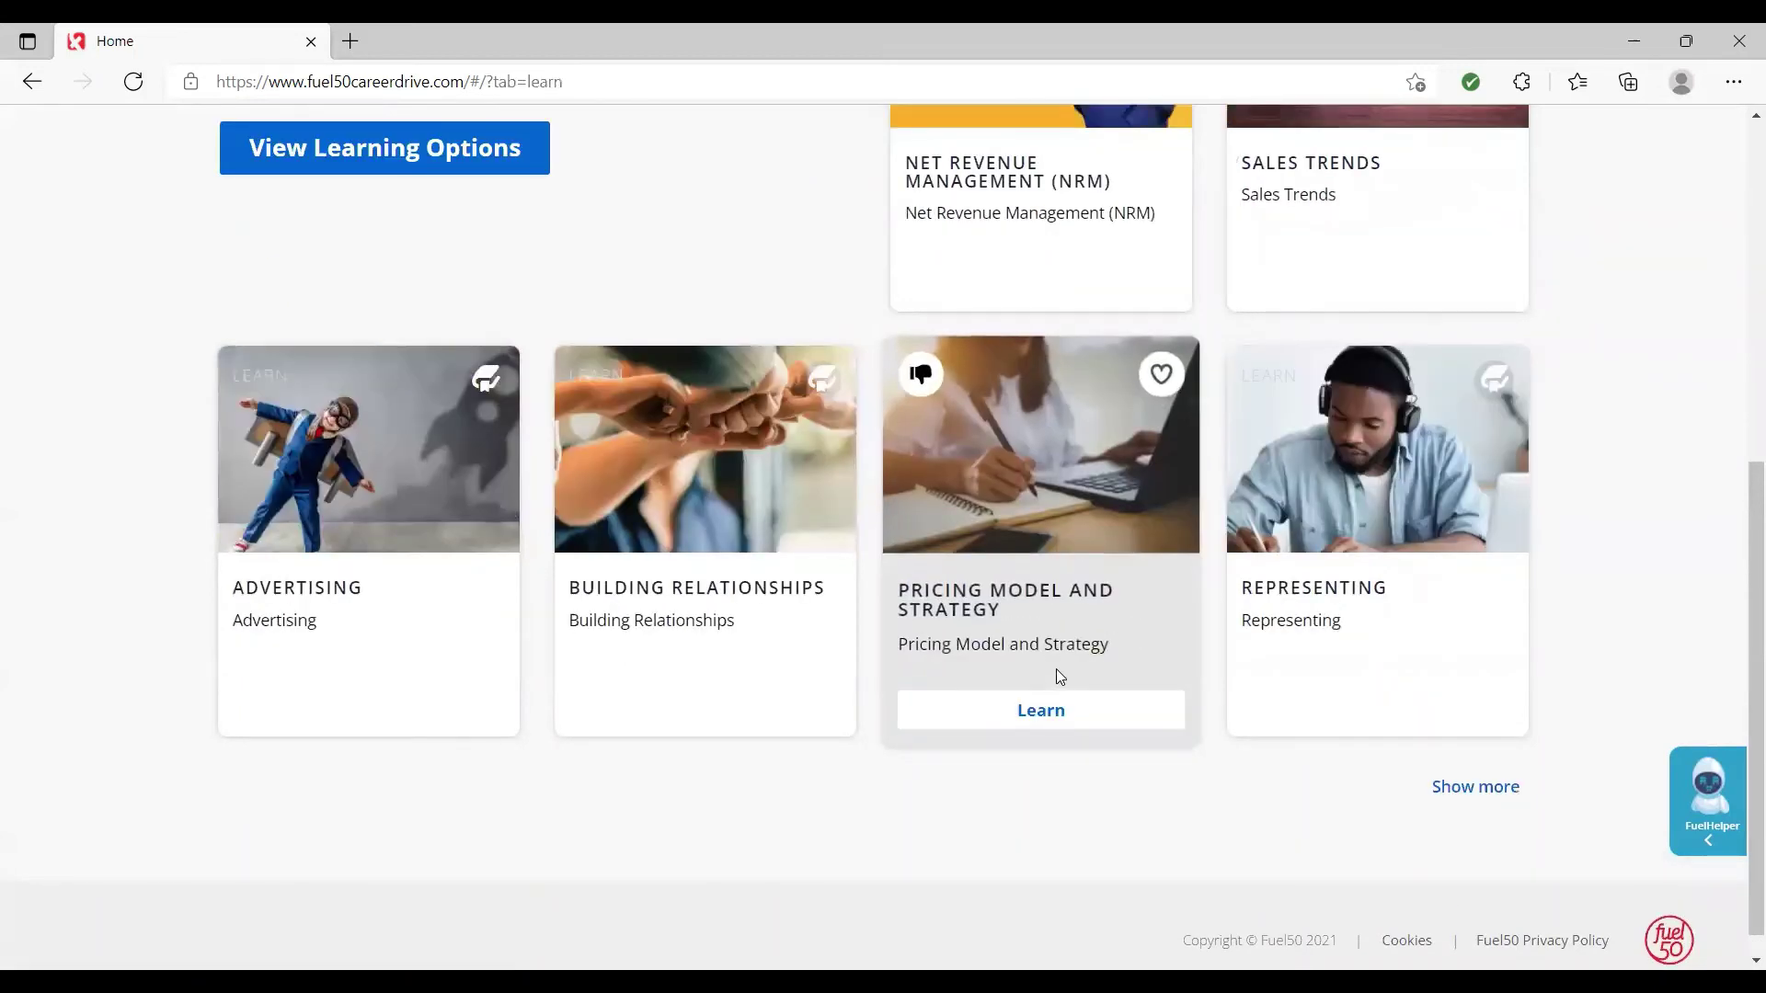
pyautogui.scroll(3, 1114, 497)
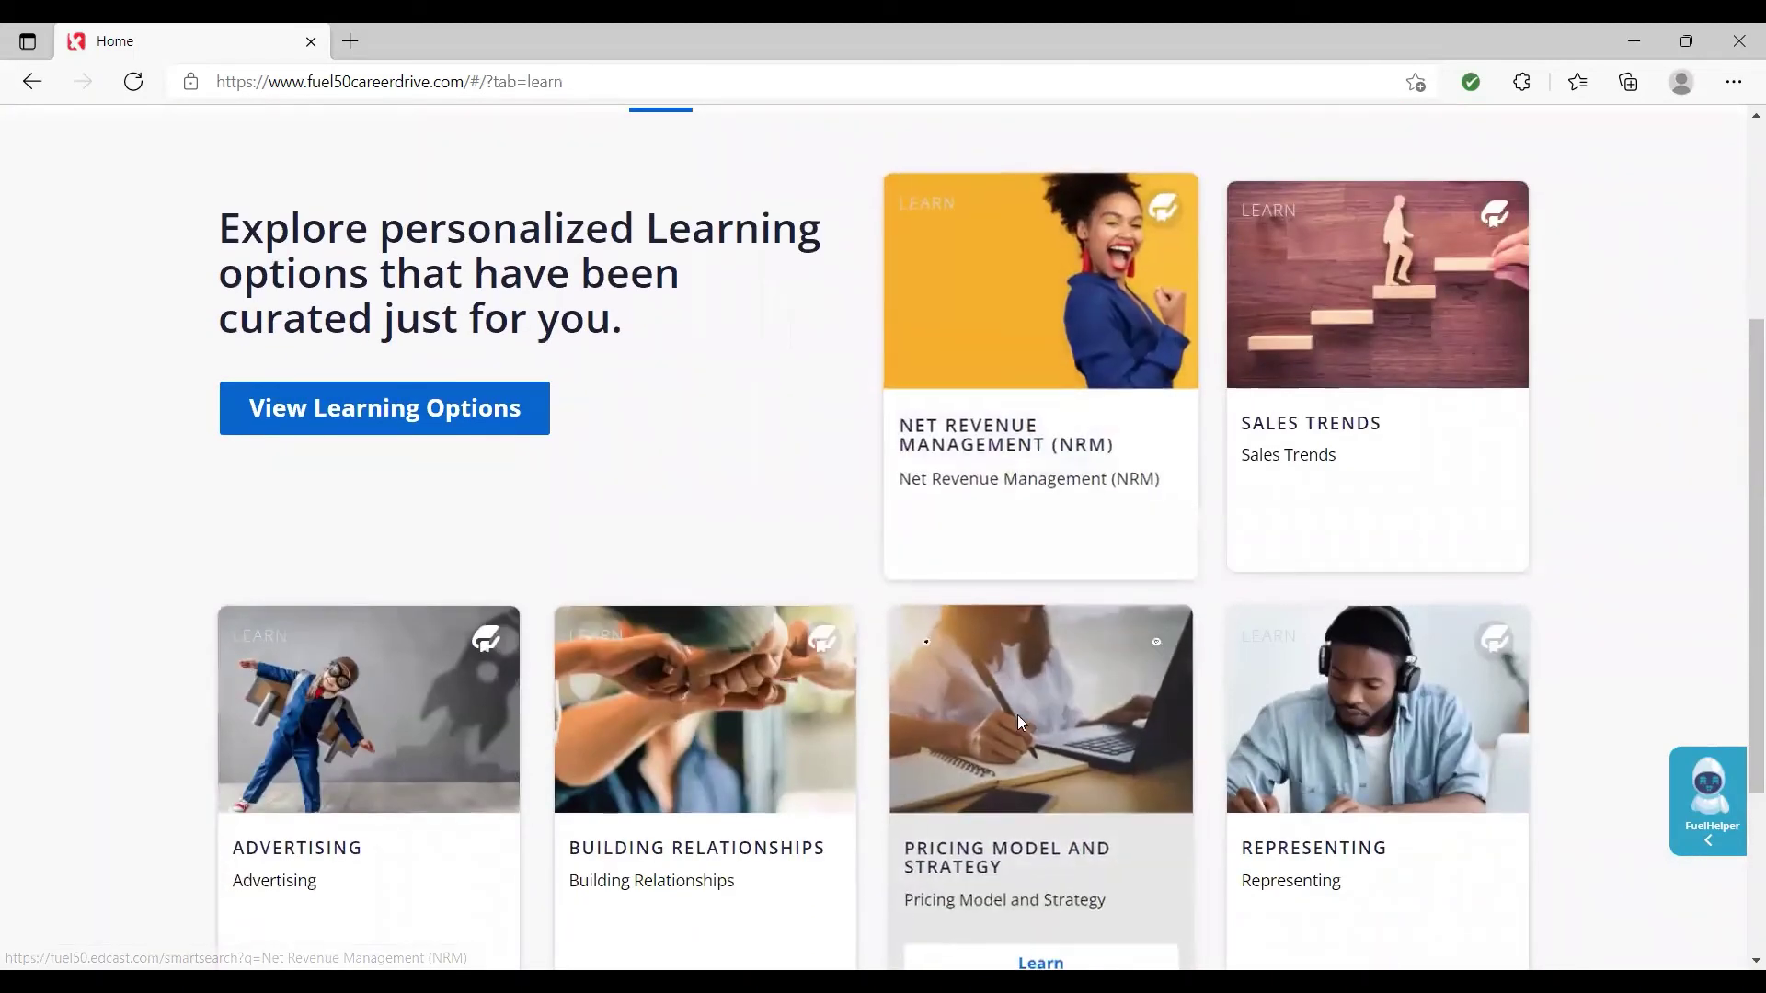
pyautogui.scroll(-2, 979, 637)
pyautogui.scroll(-1, 979, 636)
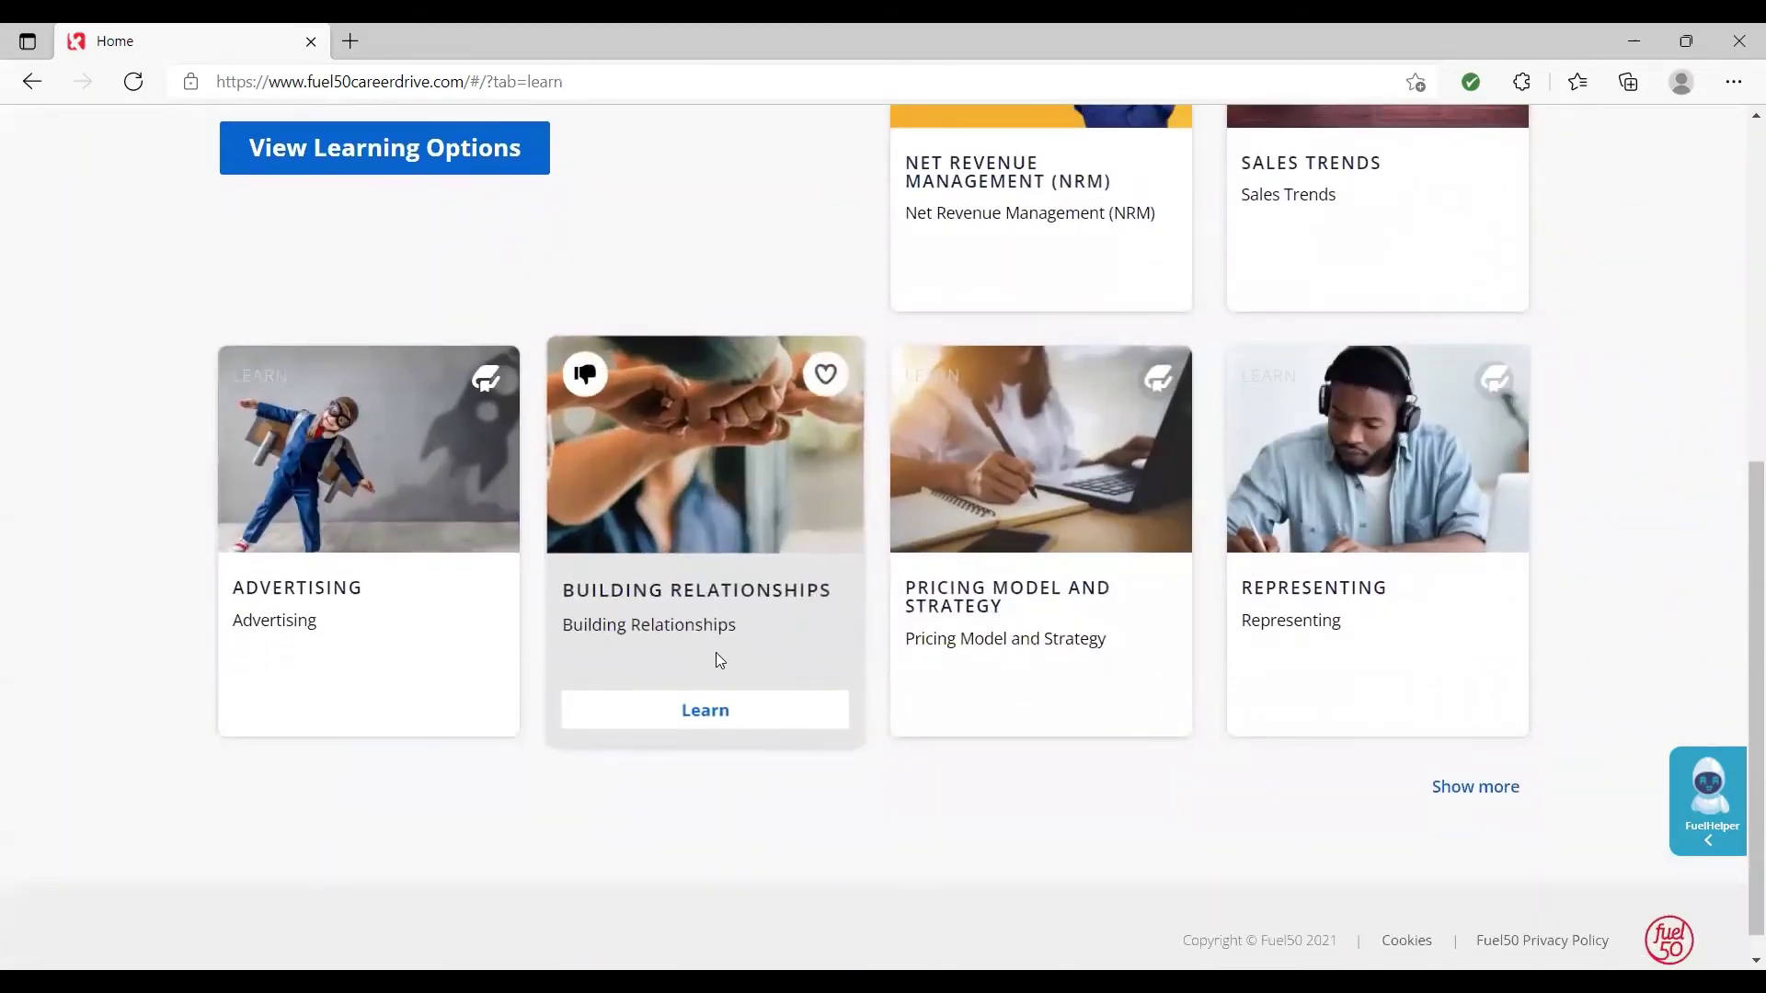
# - Open the Building Relationships learning option in LinkedIn Learning, browse the listed courses, and return to the Fuel50 Learn page
pyautogui.click(713, 714)
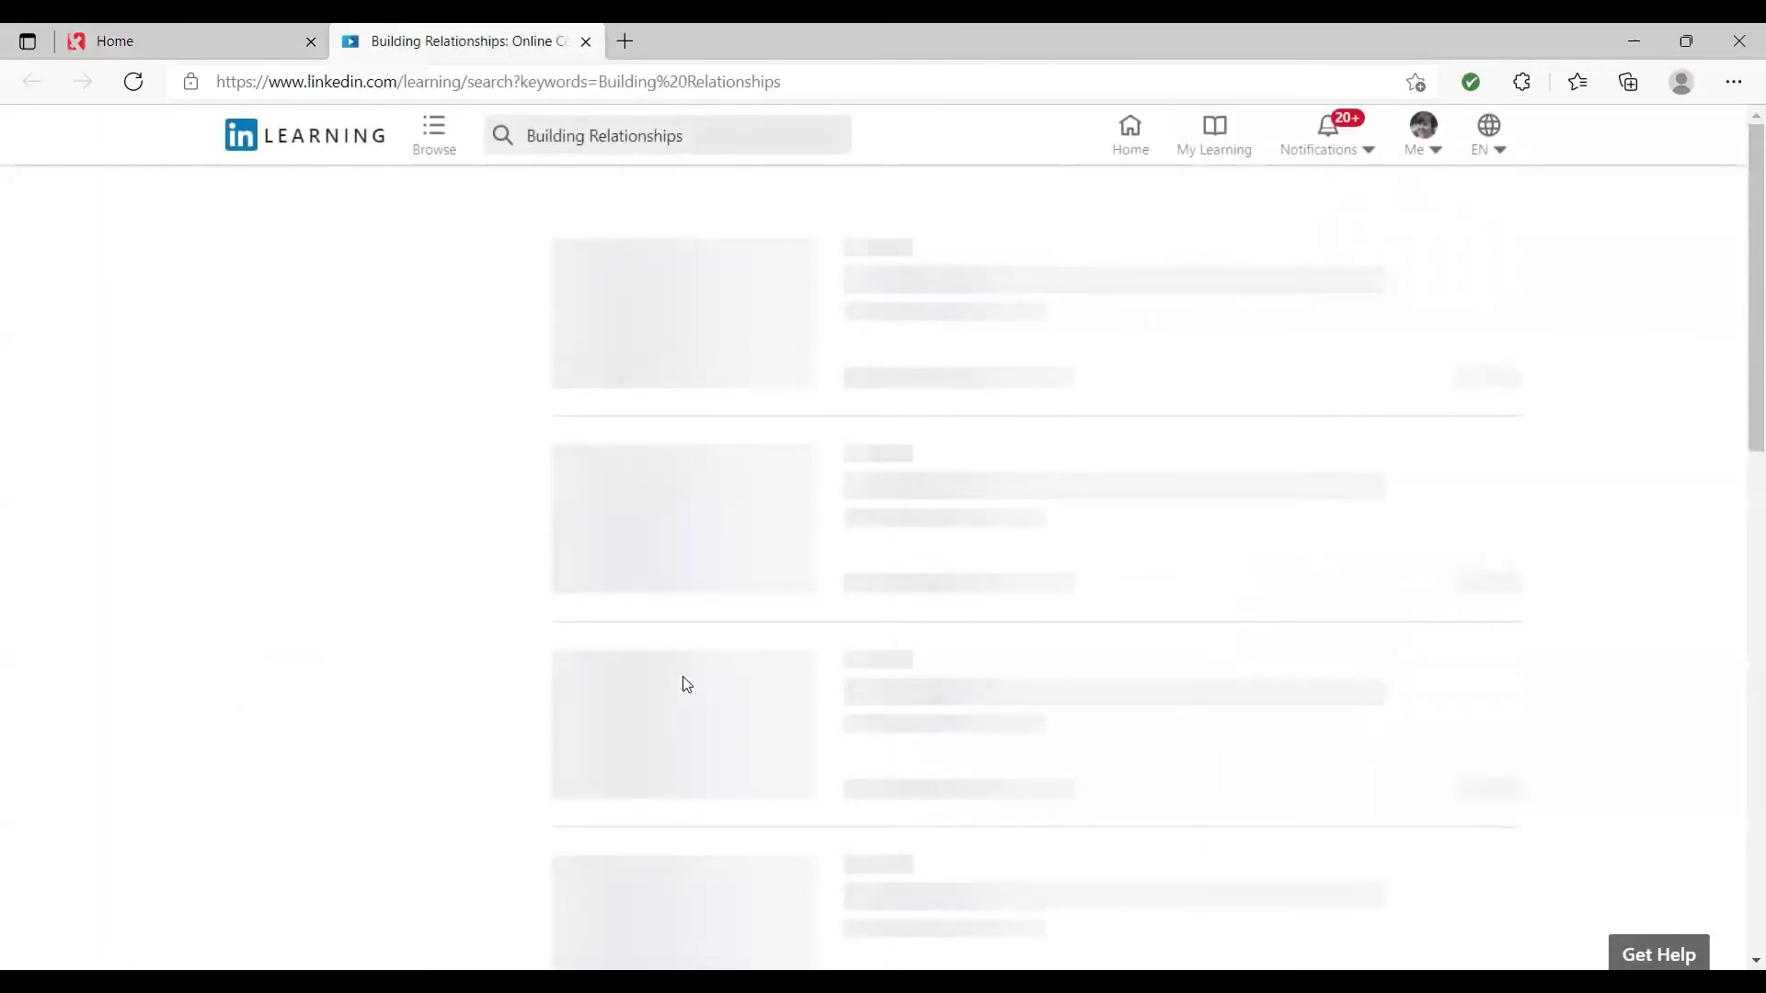
pyautogui.scroll(-7, 976, 278)
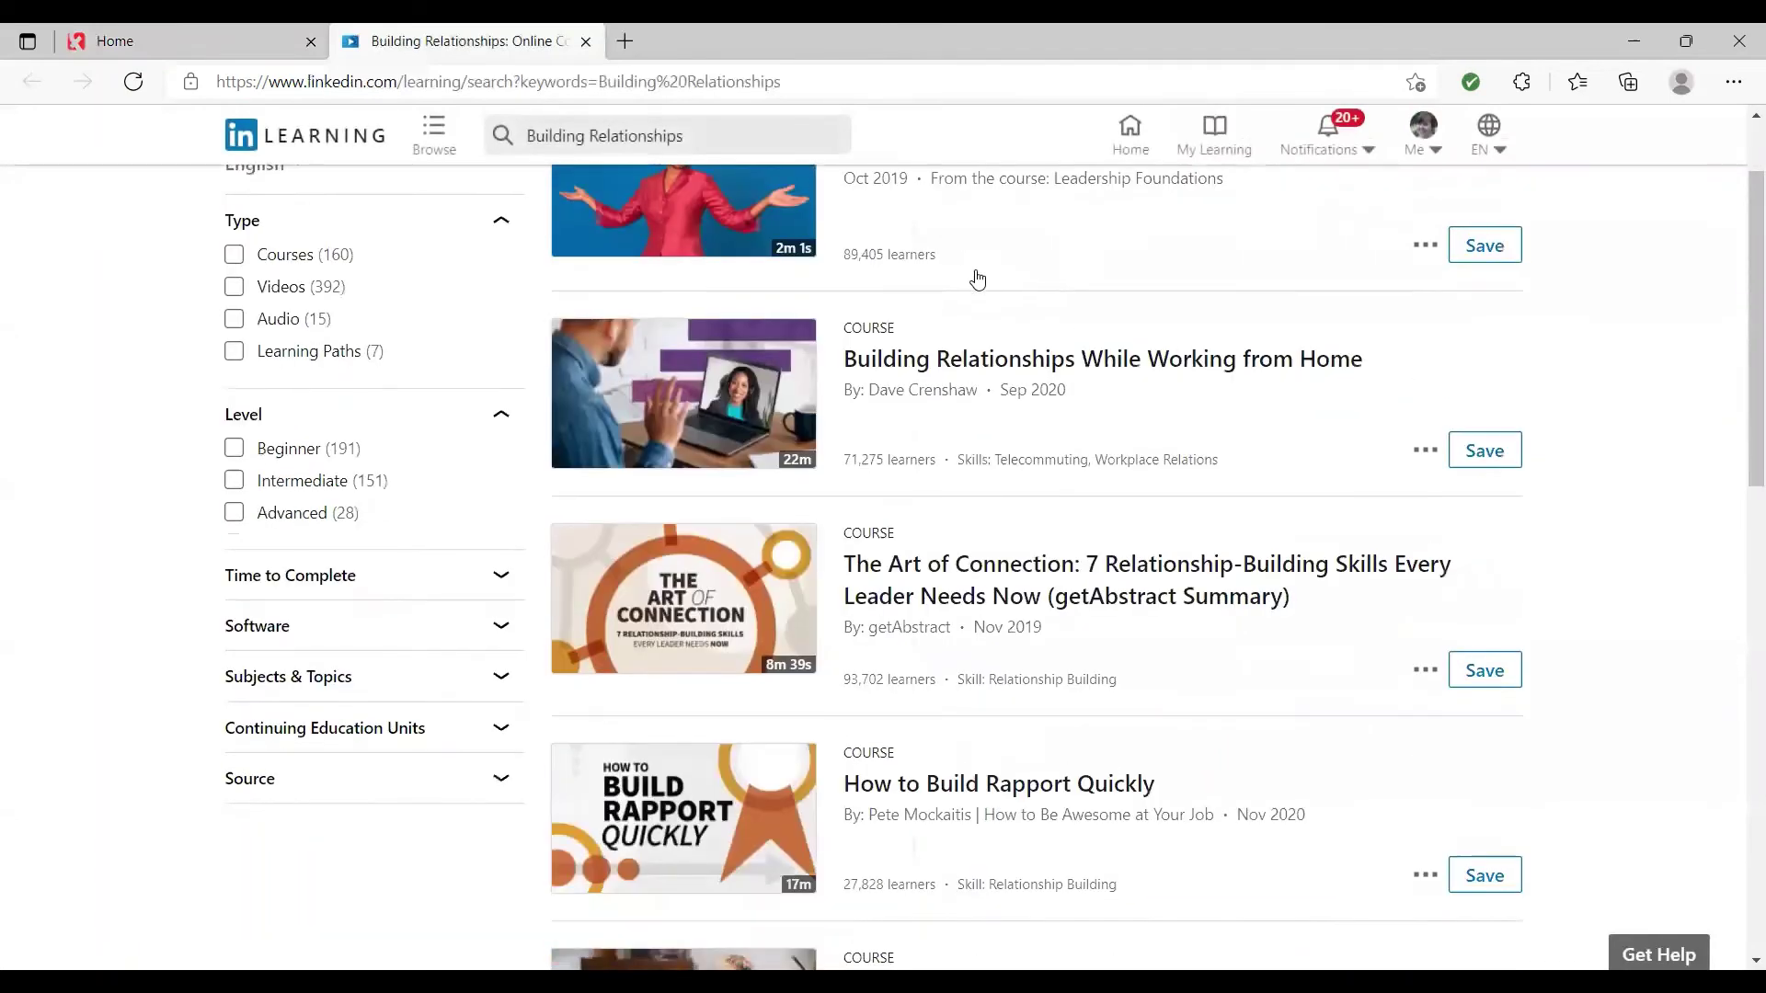
pyautogui.scroll(6, 977, 278)
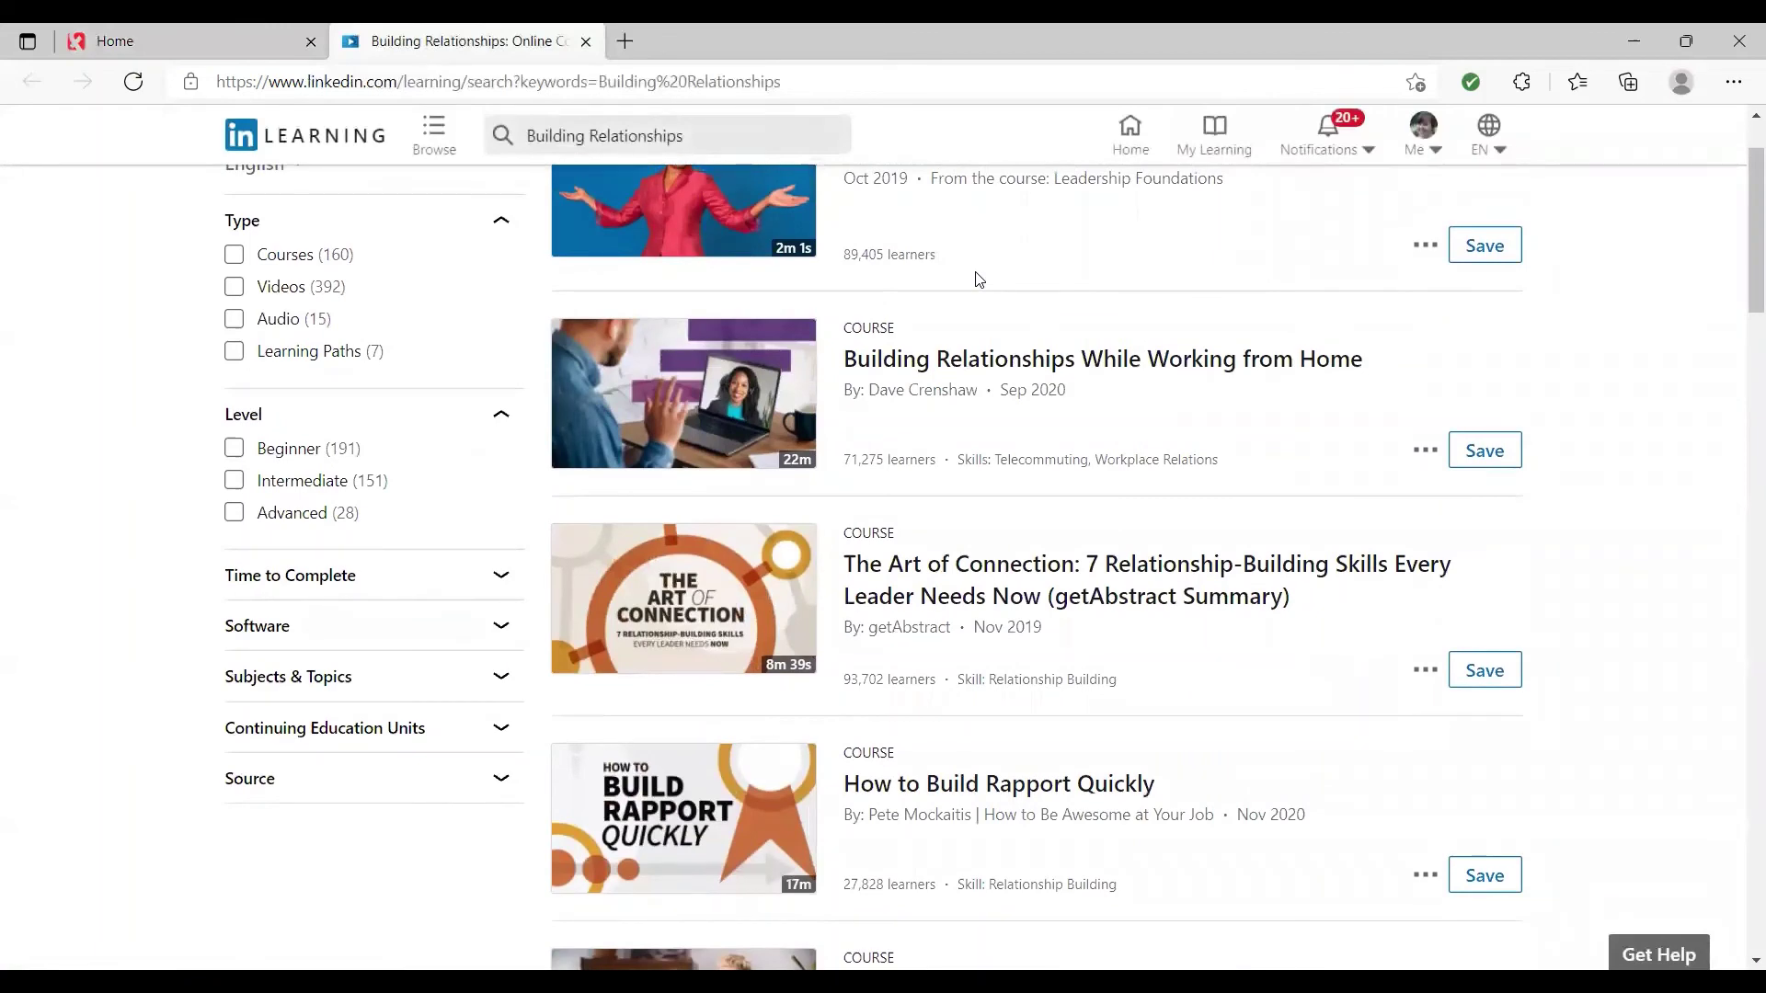
pyautogui.scroll(2, 978, 278)
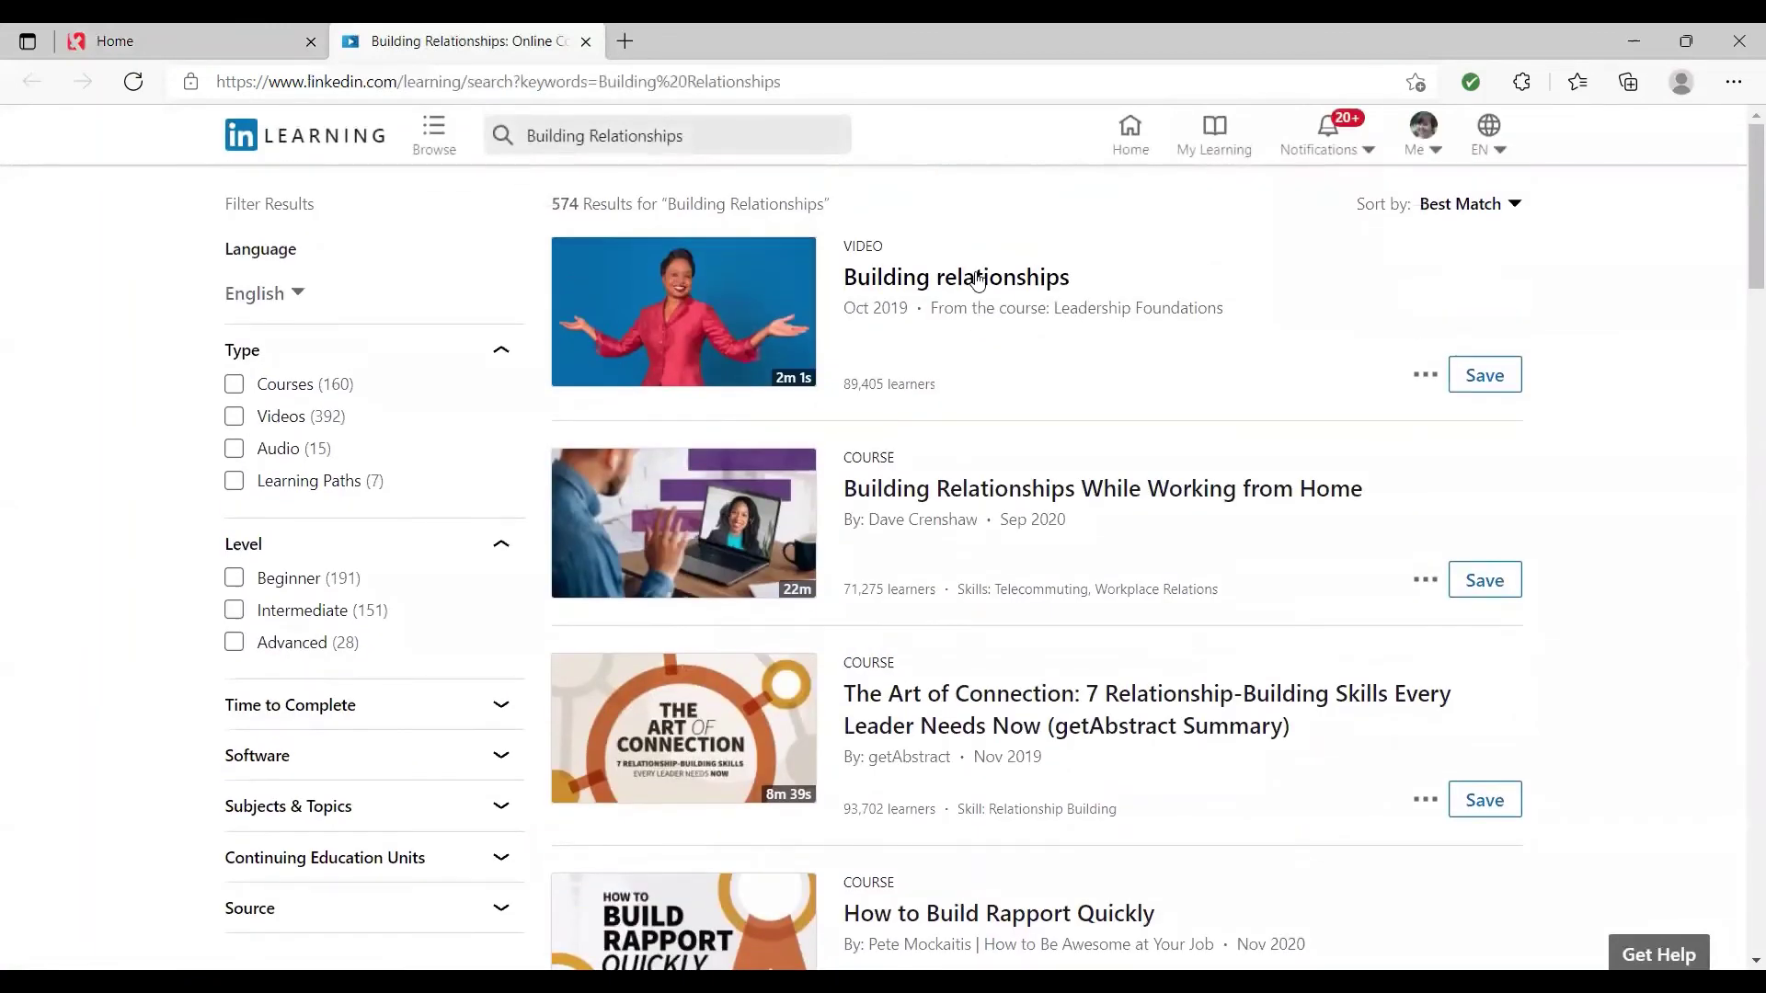
pyautogui.click(170, 37)
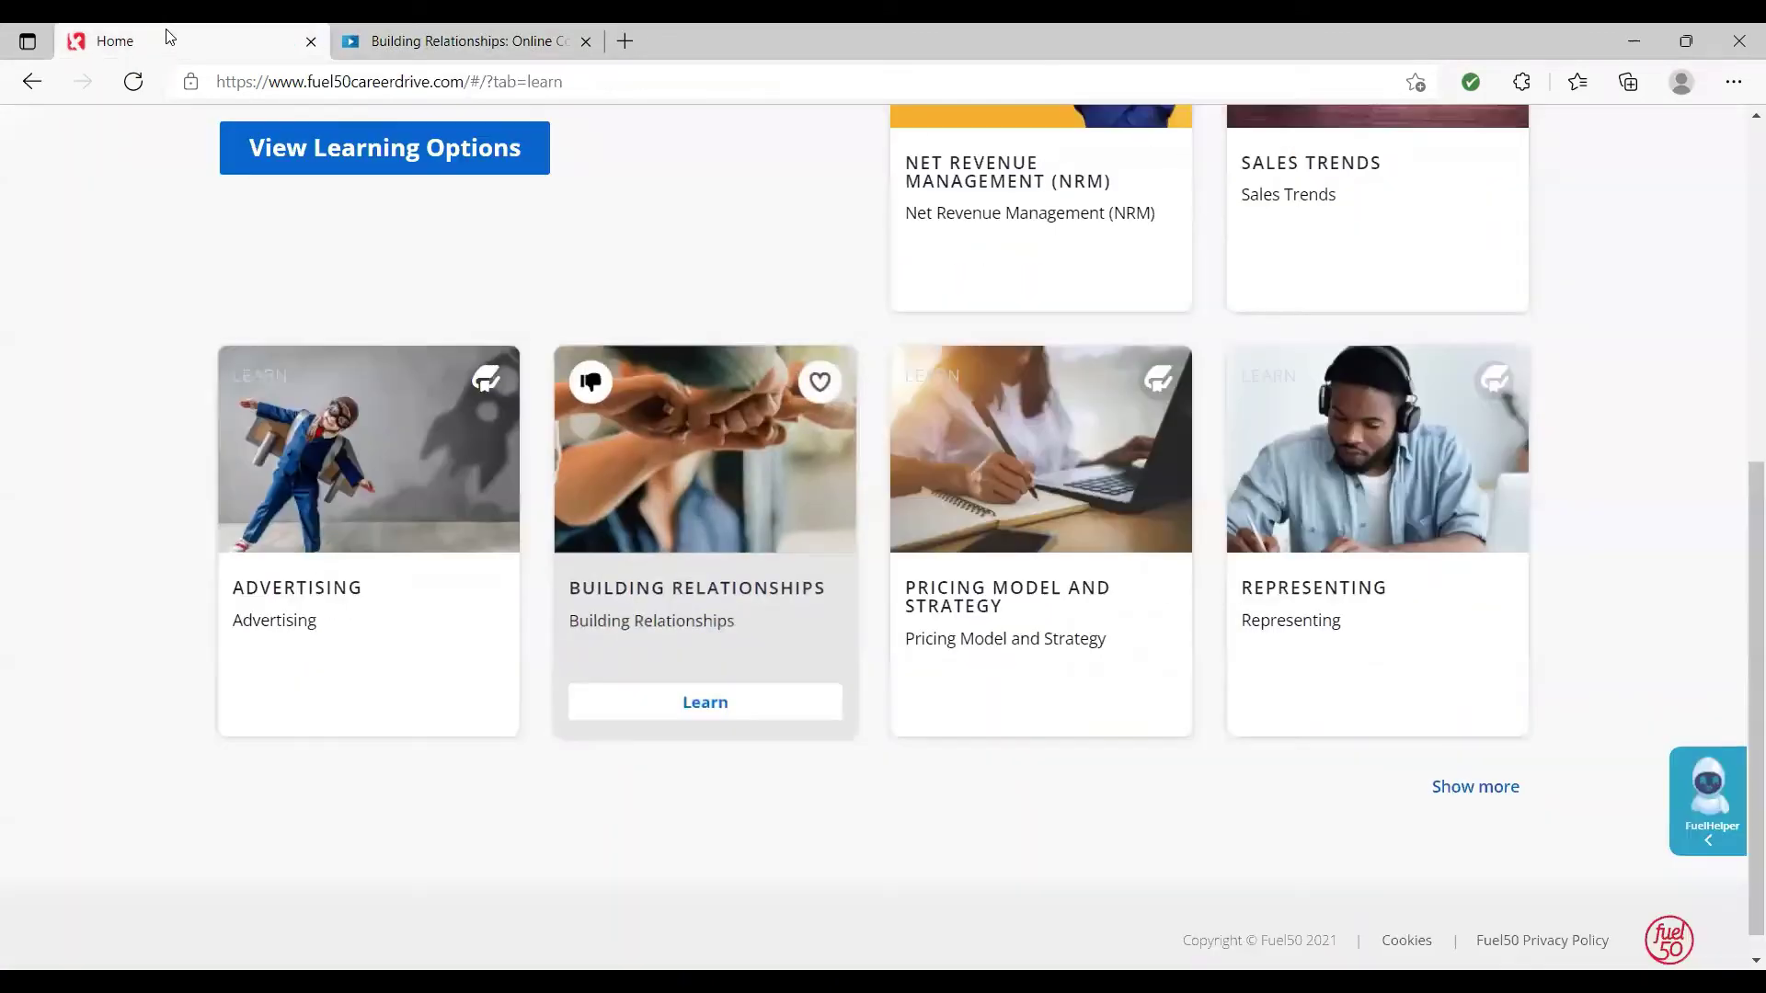
# - Open the Vacancies section and browse the suggested vacancy cards
pyautogui.scroll(6, 1518, 607)
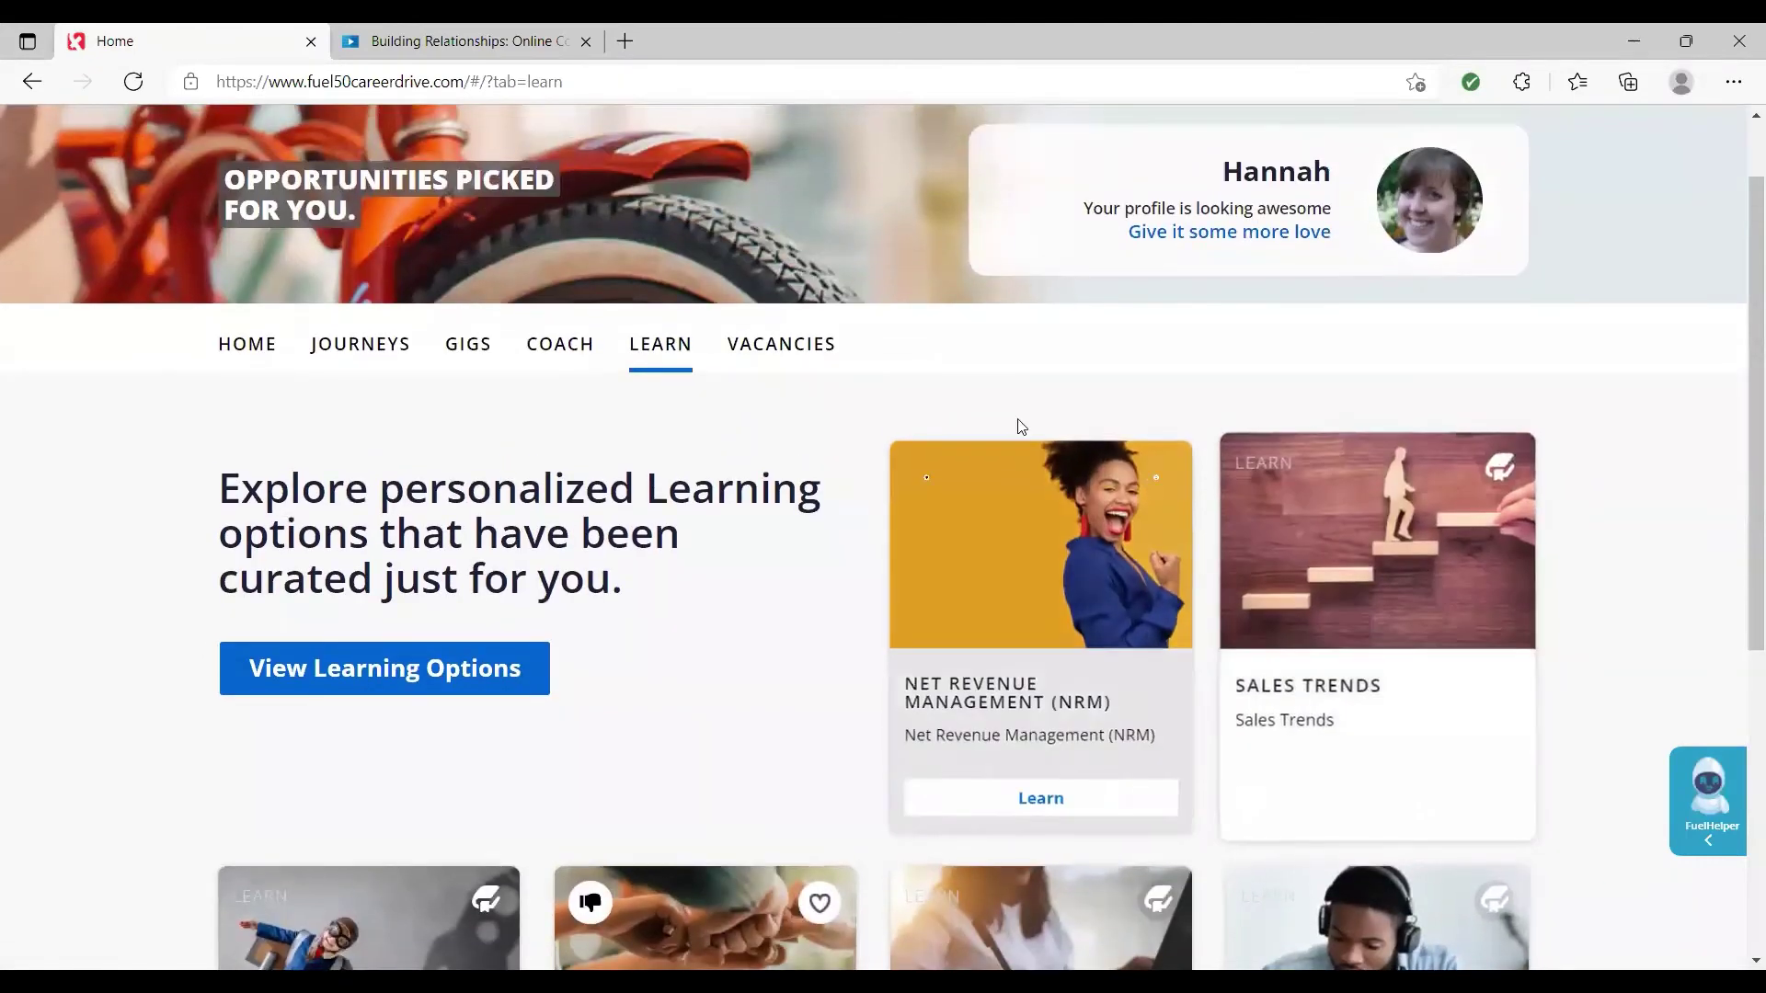
pyautogui.click(818, 340)
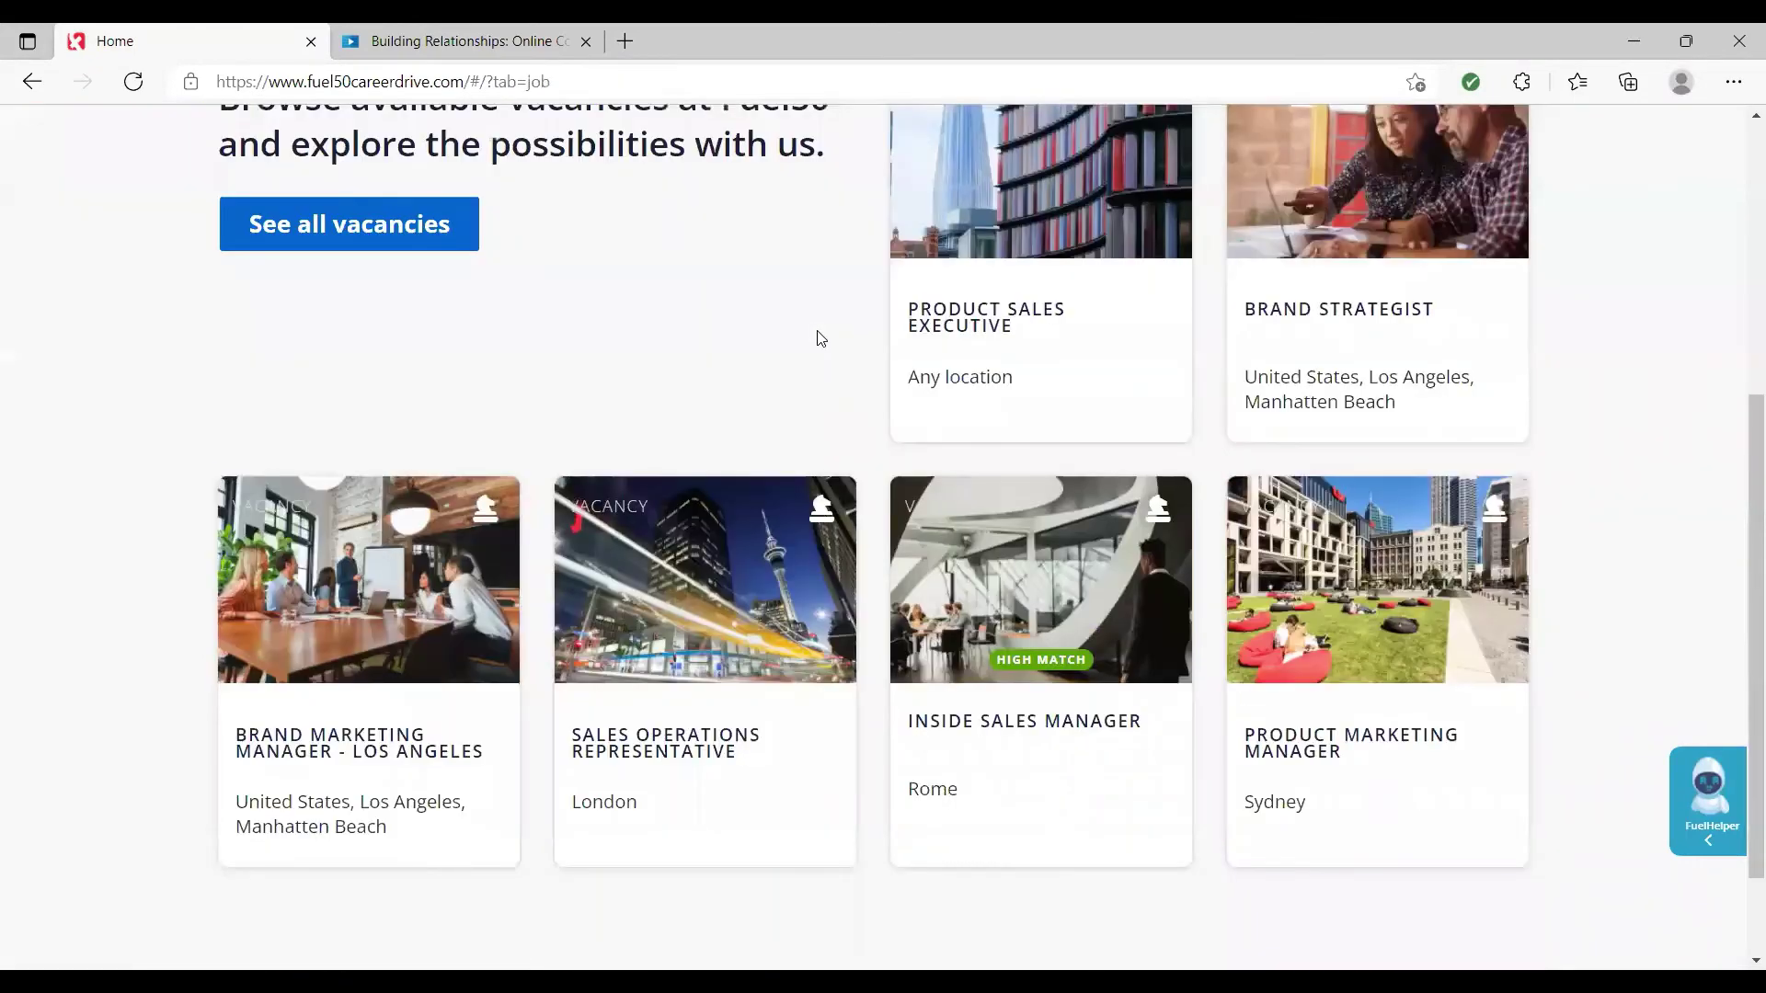
pyautogui.scroll(3, 818, 337)
pyautogui.moveTo(1034, 497)
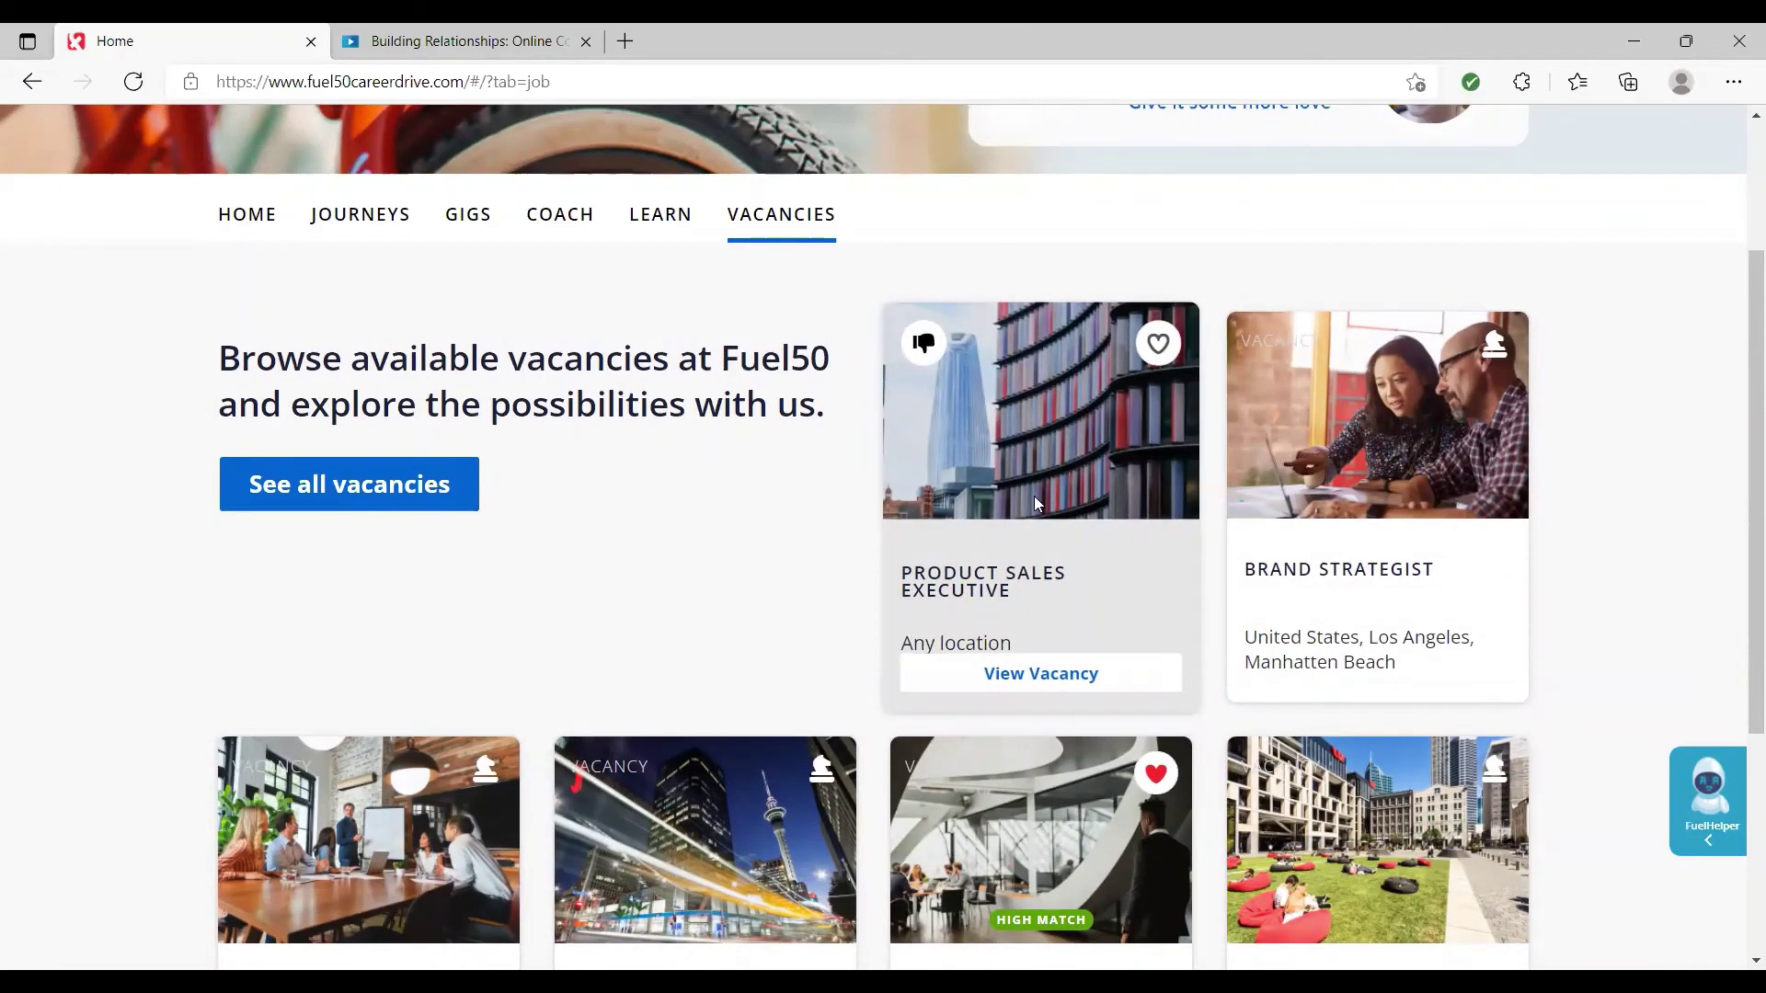
pyautogui.scroll(-3, 1034, 503)
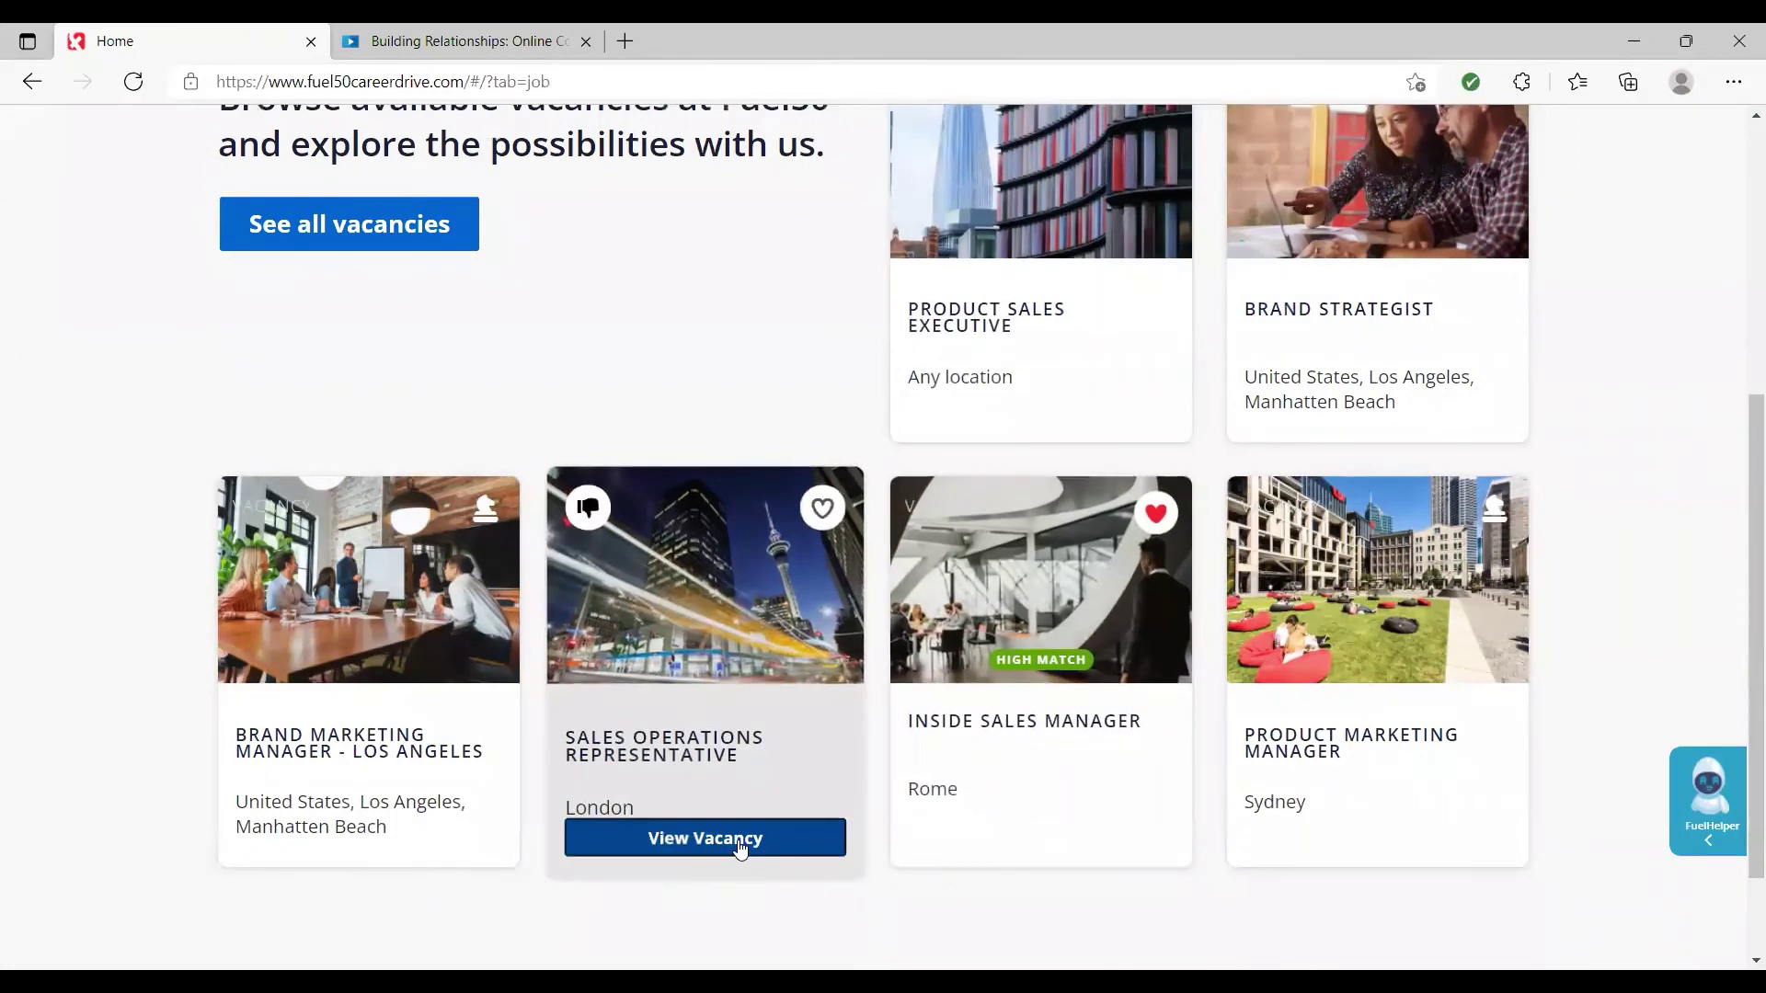
# - View the Sales Operations Representative vacancy's skills, job poster message and poster details, closing the vacancy when finished
pyautogui.click(741, 839)
pyautogui.scroll(-3, 1196, 501)
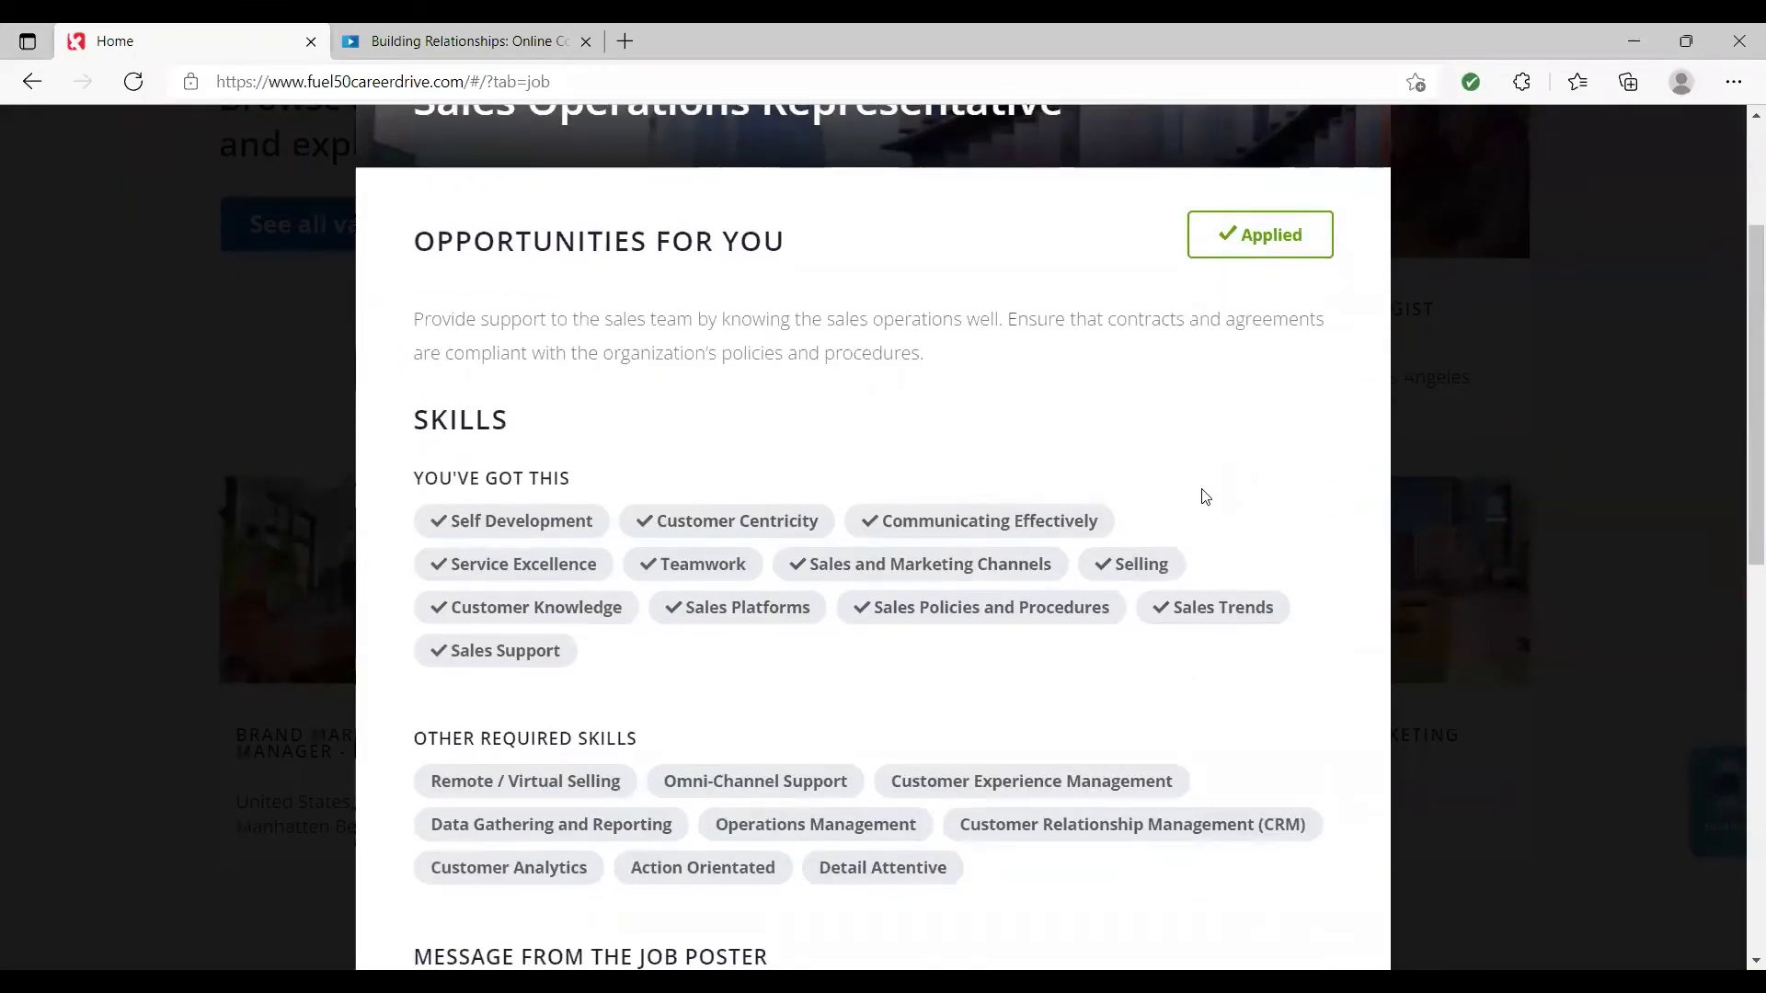
pyautogui.scroll(3, 1205, 497)
pyautogui.scroll(-2, 1204, 498)
pyautogui.scroll(-8, 1203, 498)
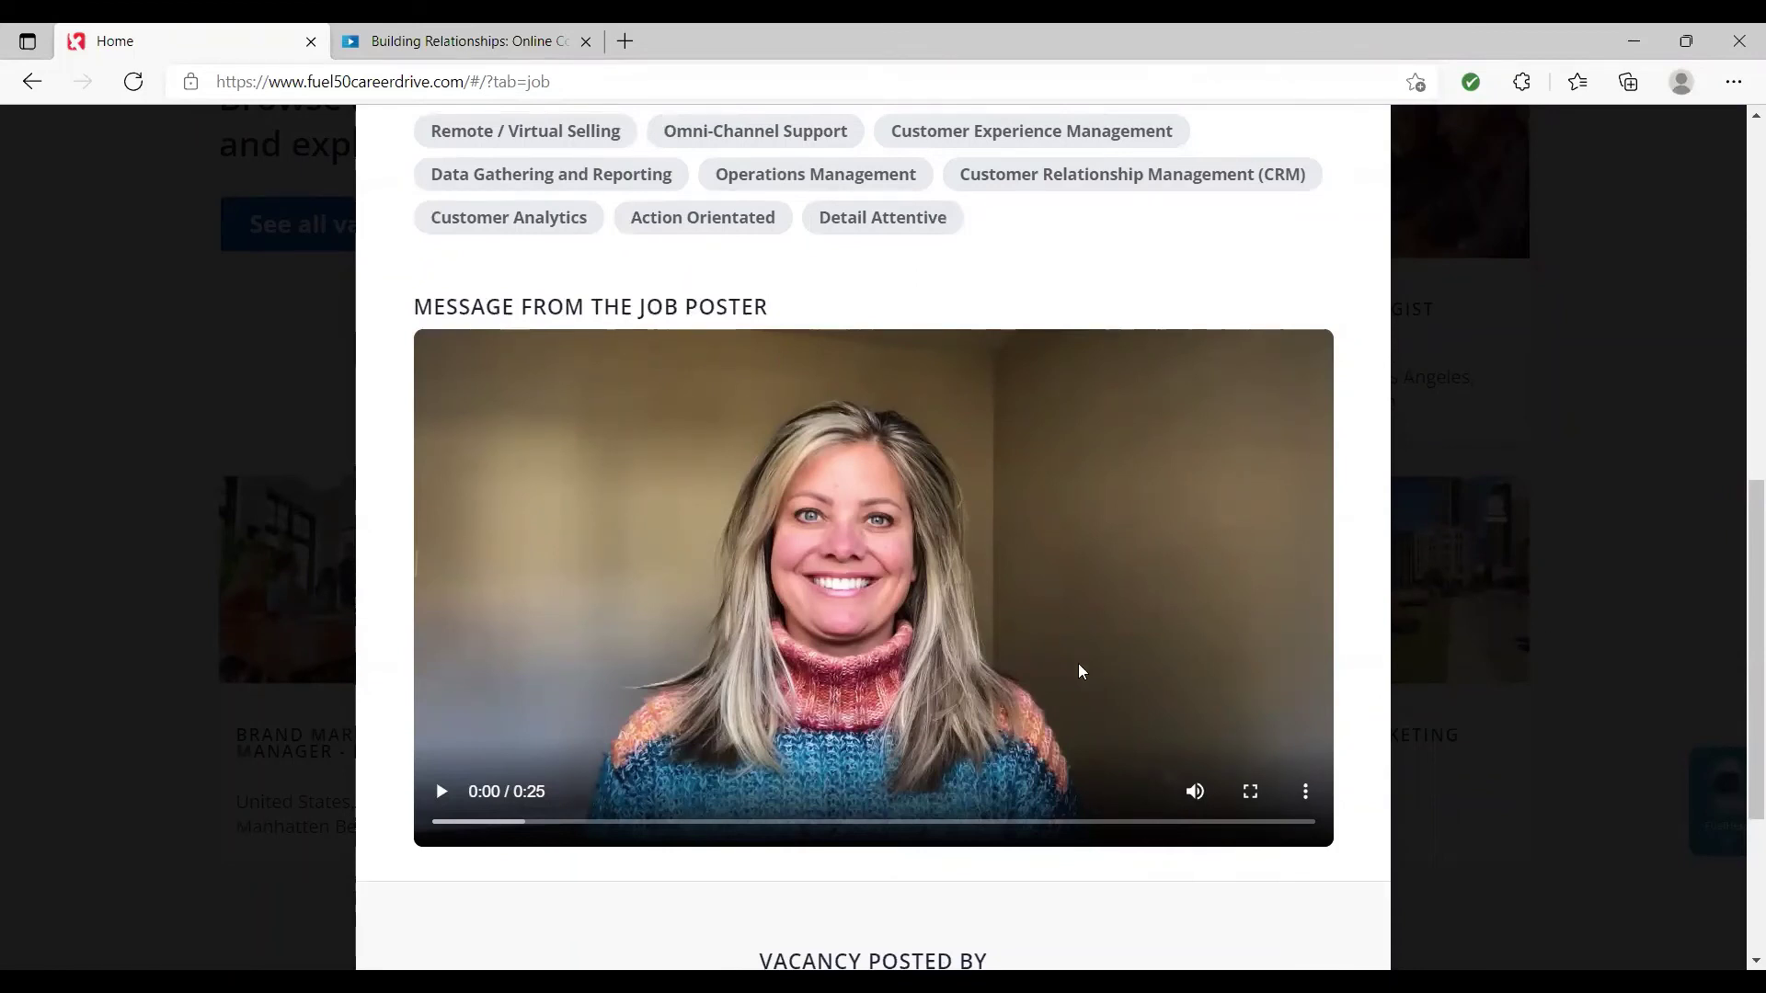
pyautogui.scroll(-1, 1010, 695)
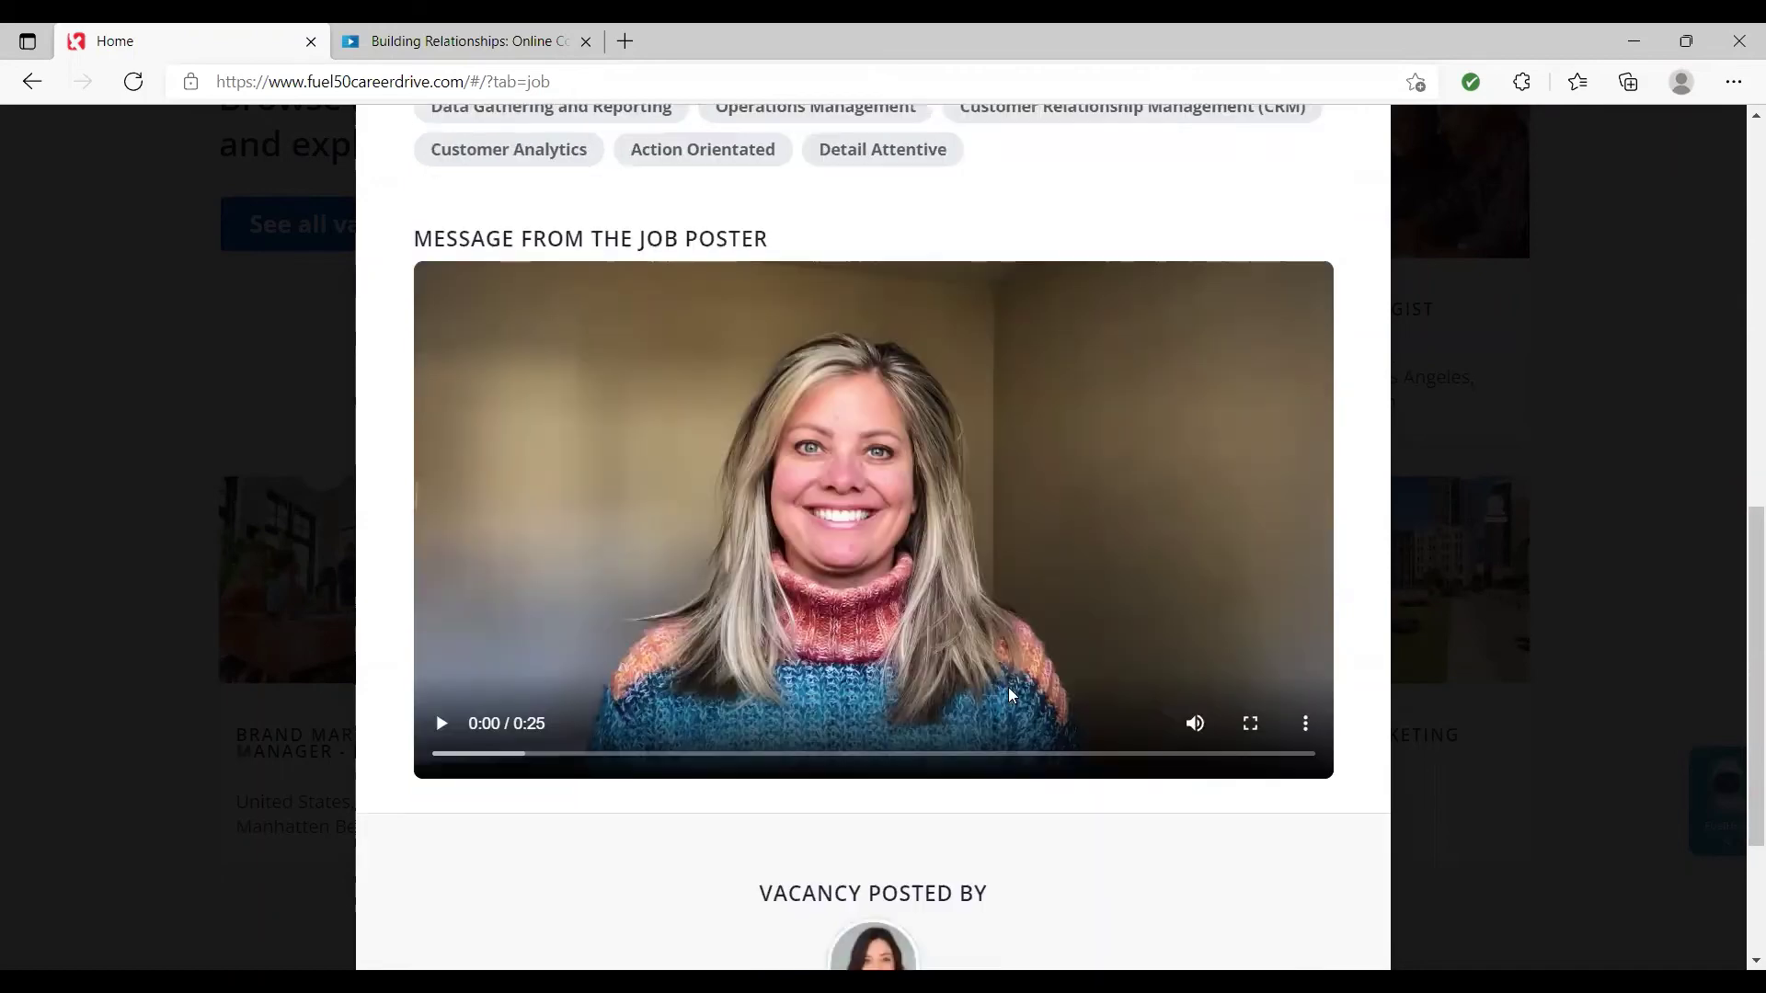
pyautogui.scroll(1, 1010, 695)
pyautogui.scroll(-4, 1010, 695)
pyautogui.scroll(10, 1012, 695)
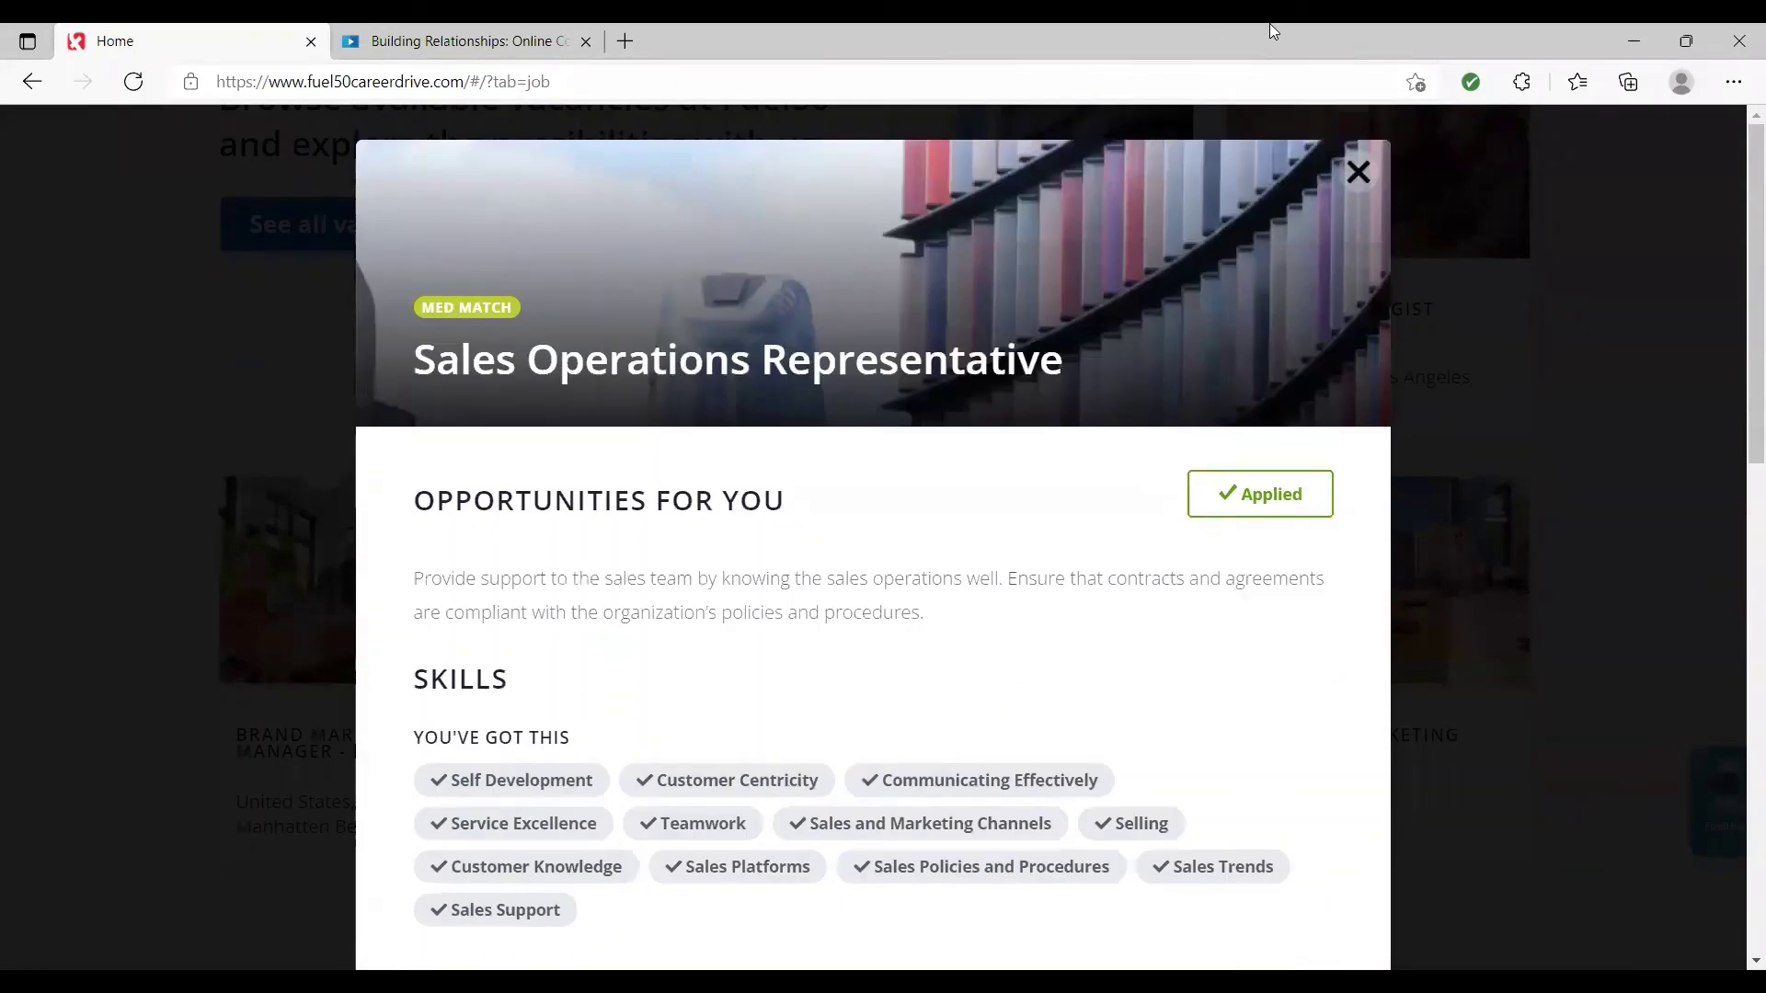
pyautogui.click(1358, 172)
pyautogui.scroll(5, 1563, 432)
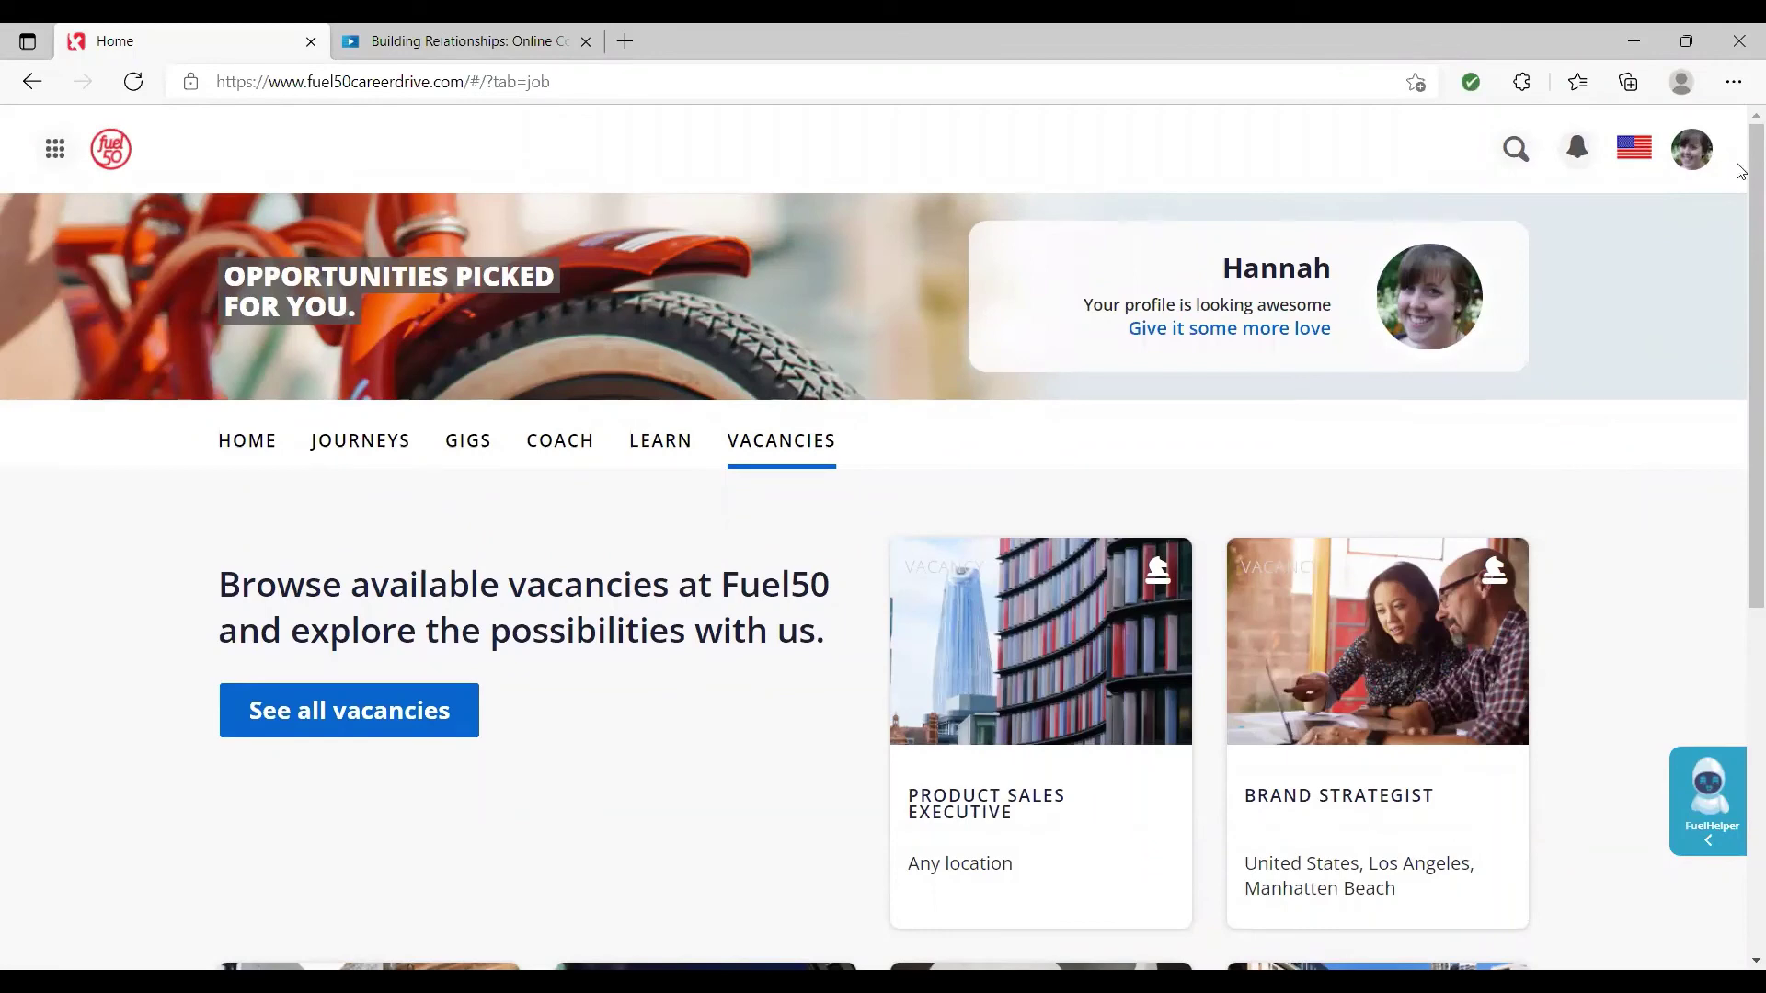
# - Open Fuel Analytics and examine the Insights on uptake, satisfaction ratings, career values, FuelFit and career talents
pyautogui.click(1703, 156)
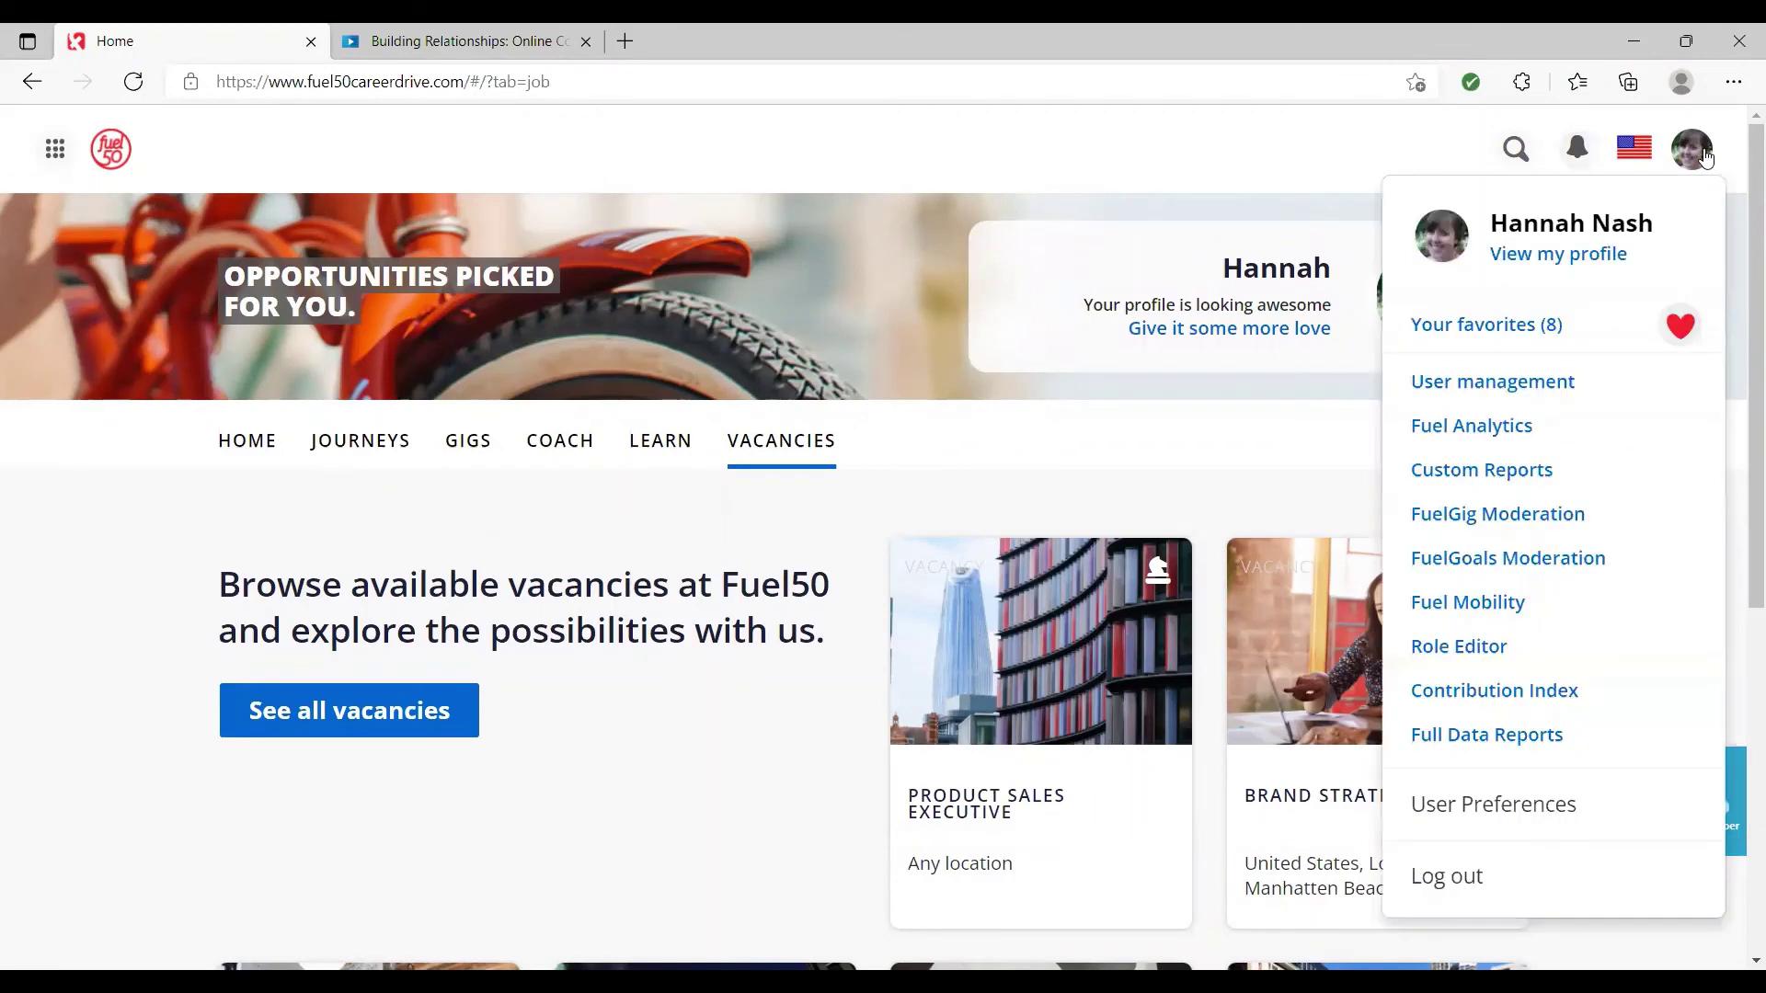
pyautogui.click(1467, 426)
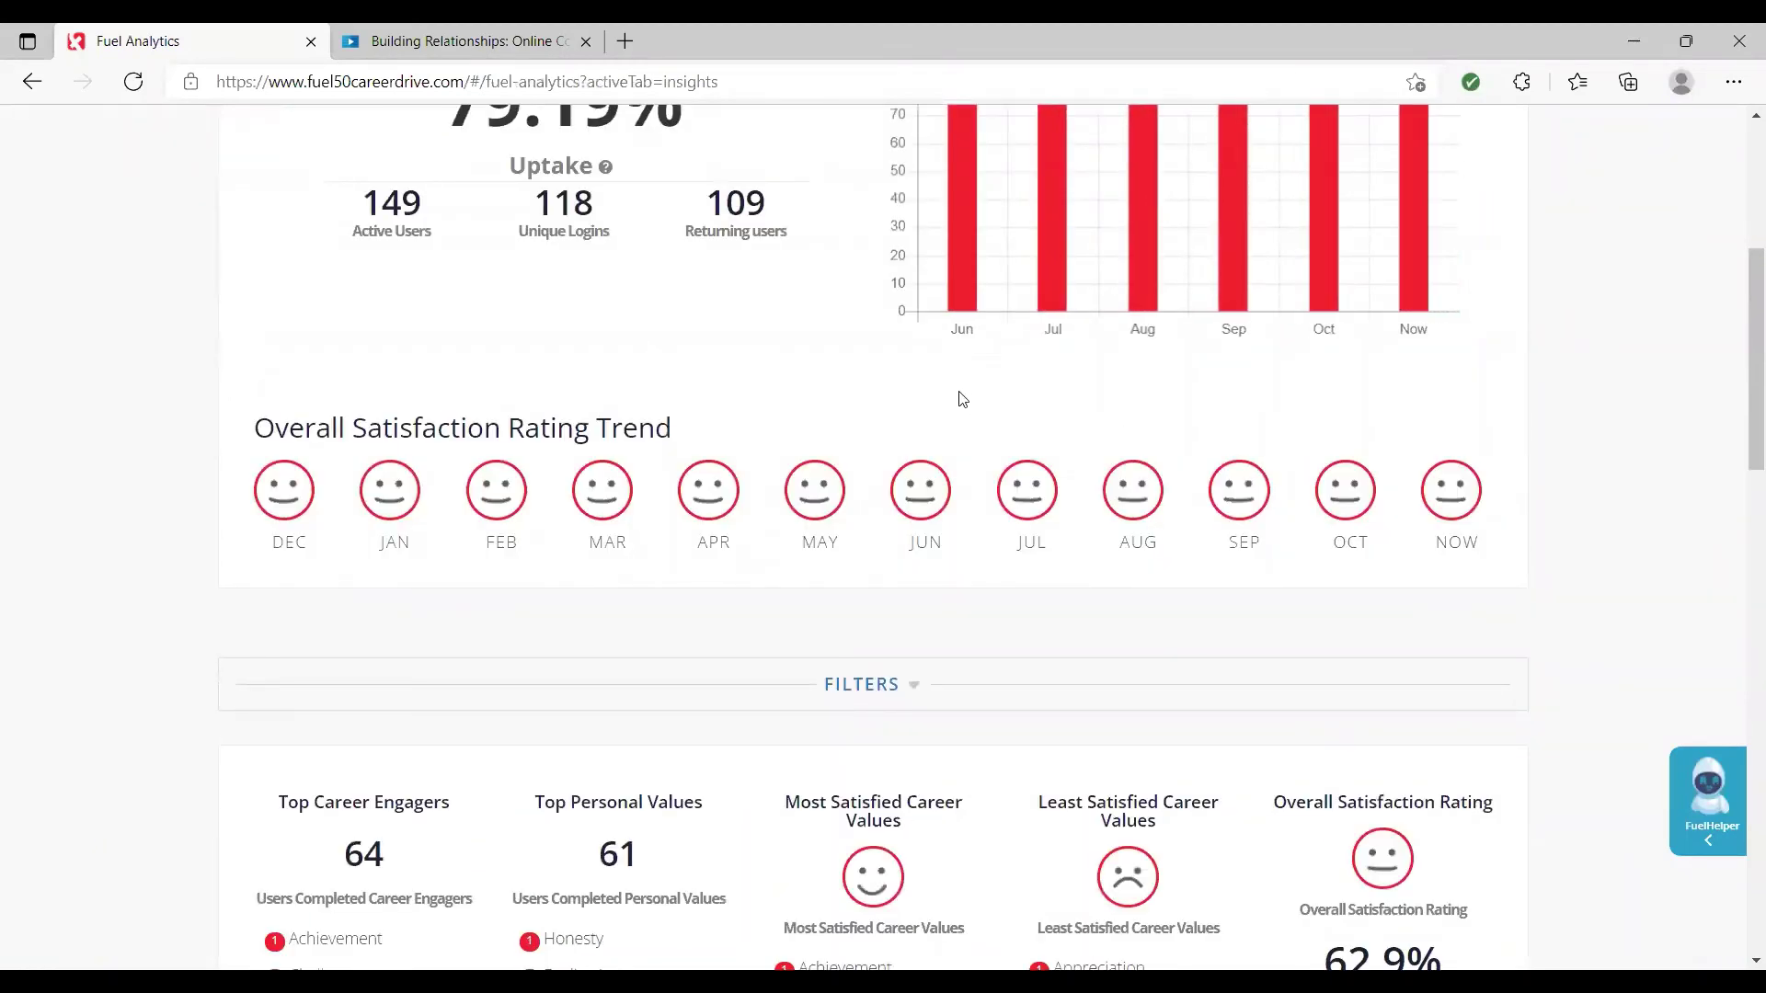
pyautogui.scroll(5, 959, 398)
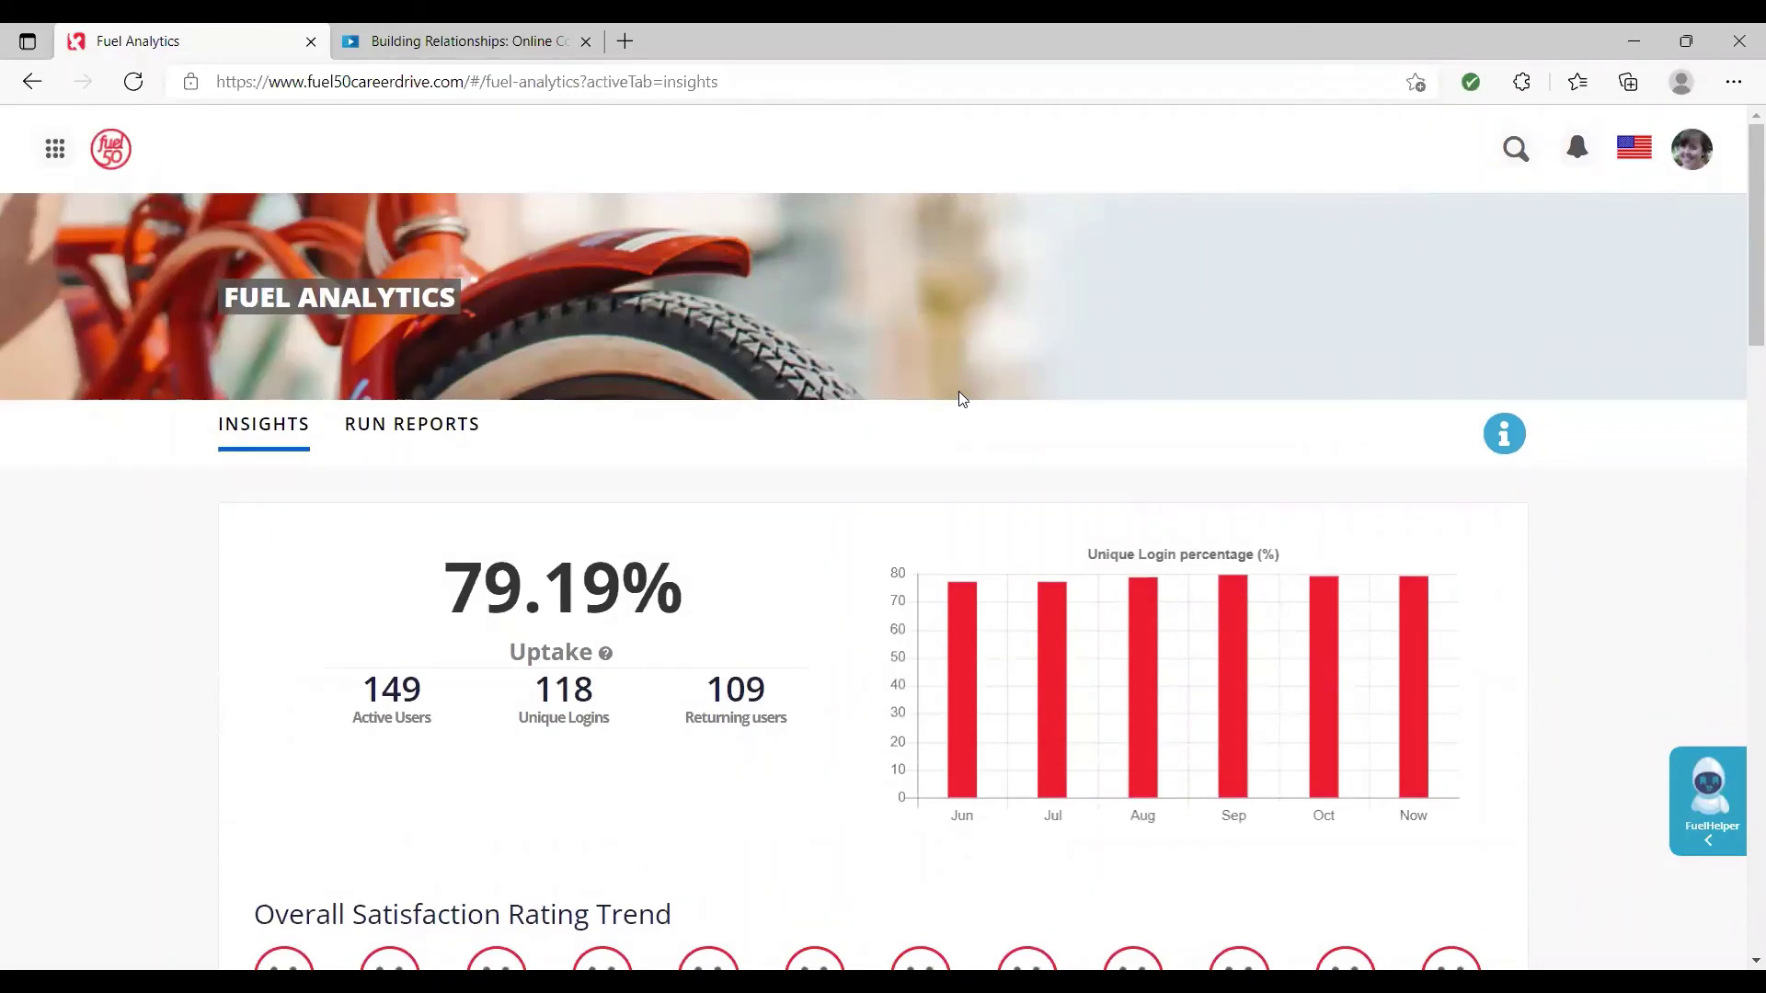
pyautogui.scroll(-5, 960, 398)
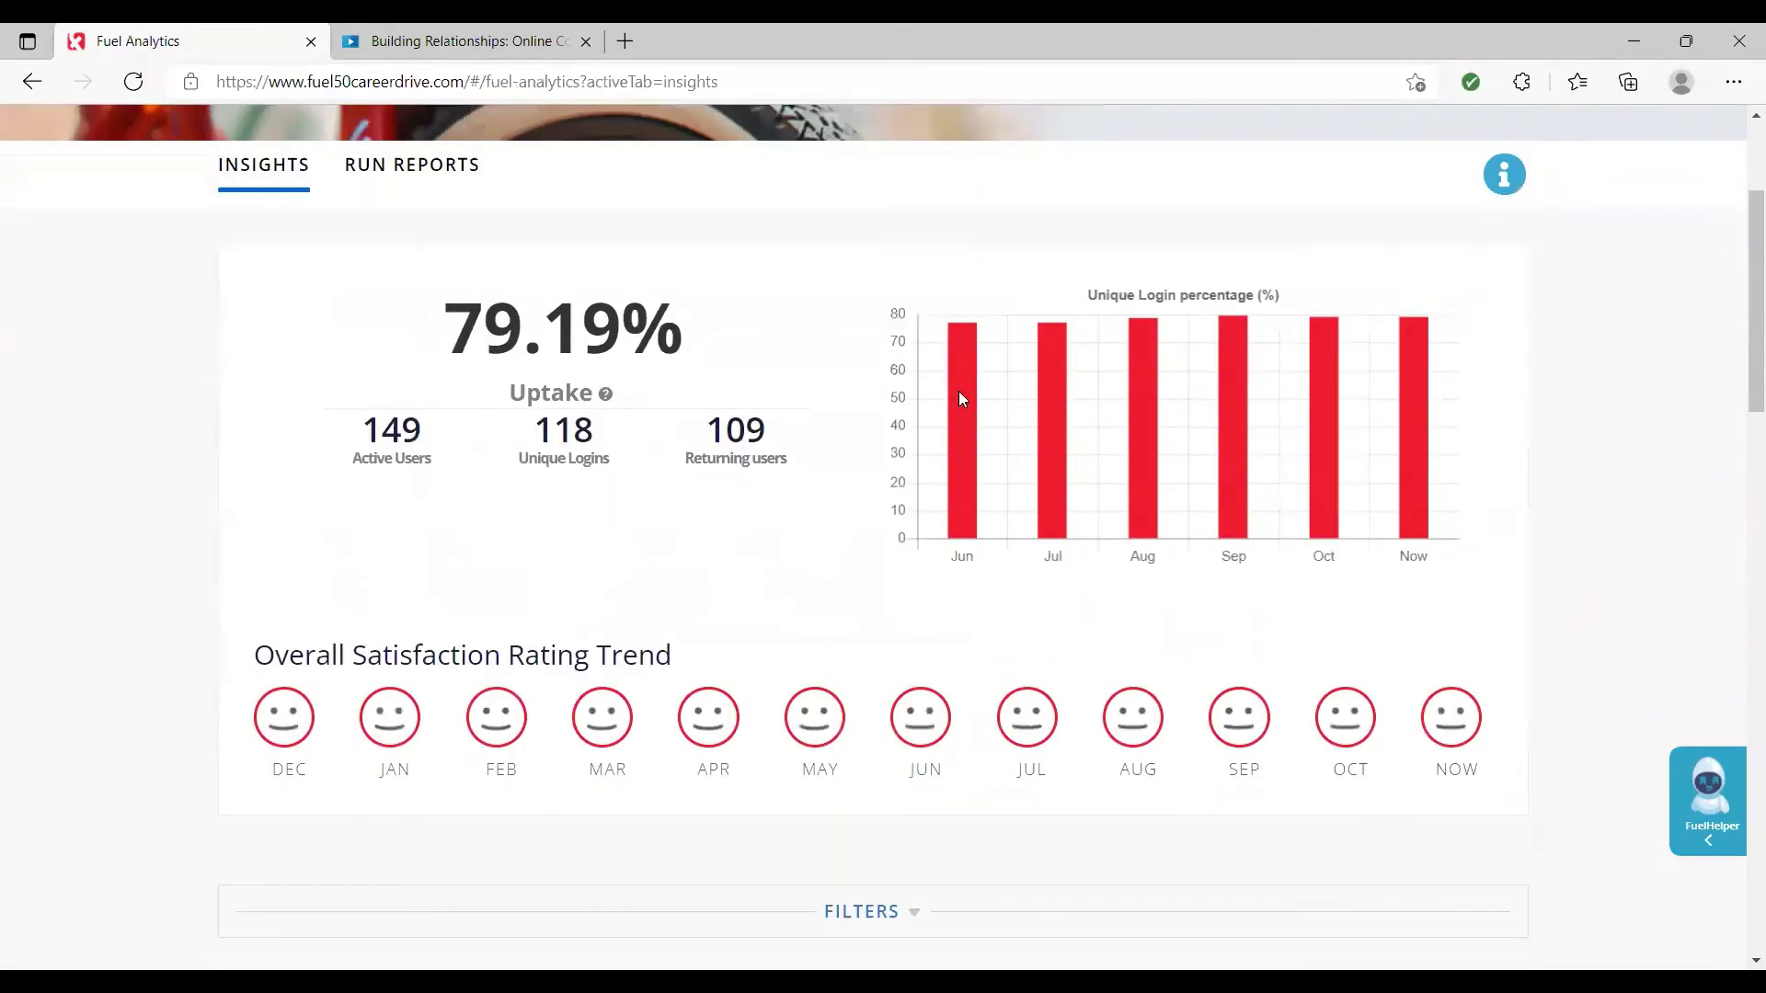
pyautogui.scroll(-10, 962, 401)
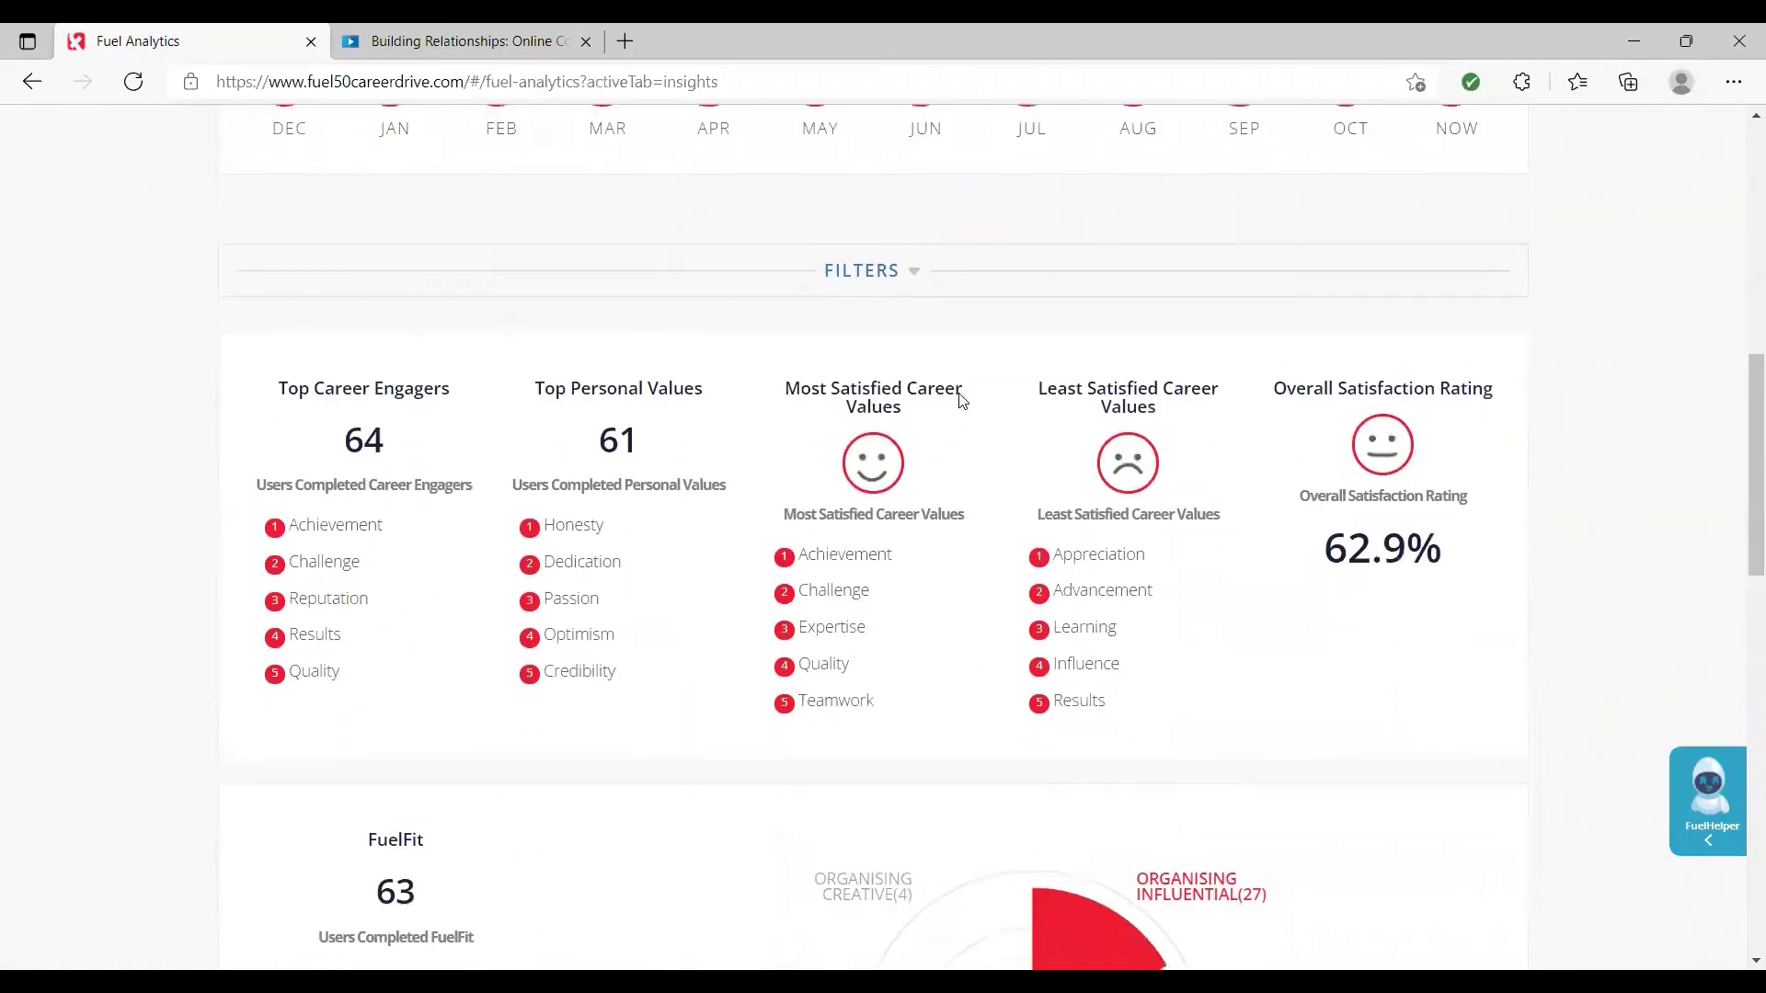
pyautogui.scroll(-8, 962, 402)
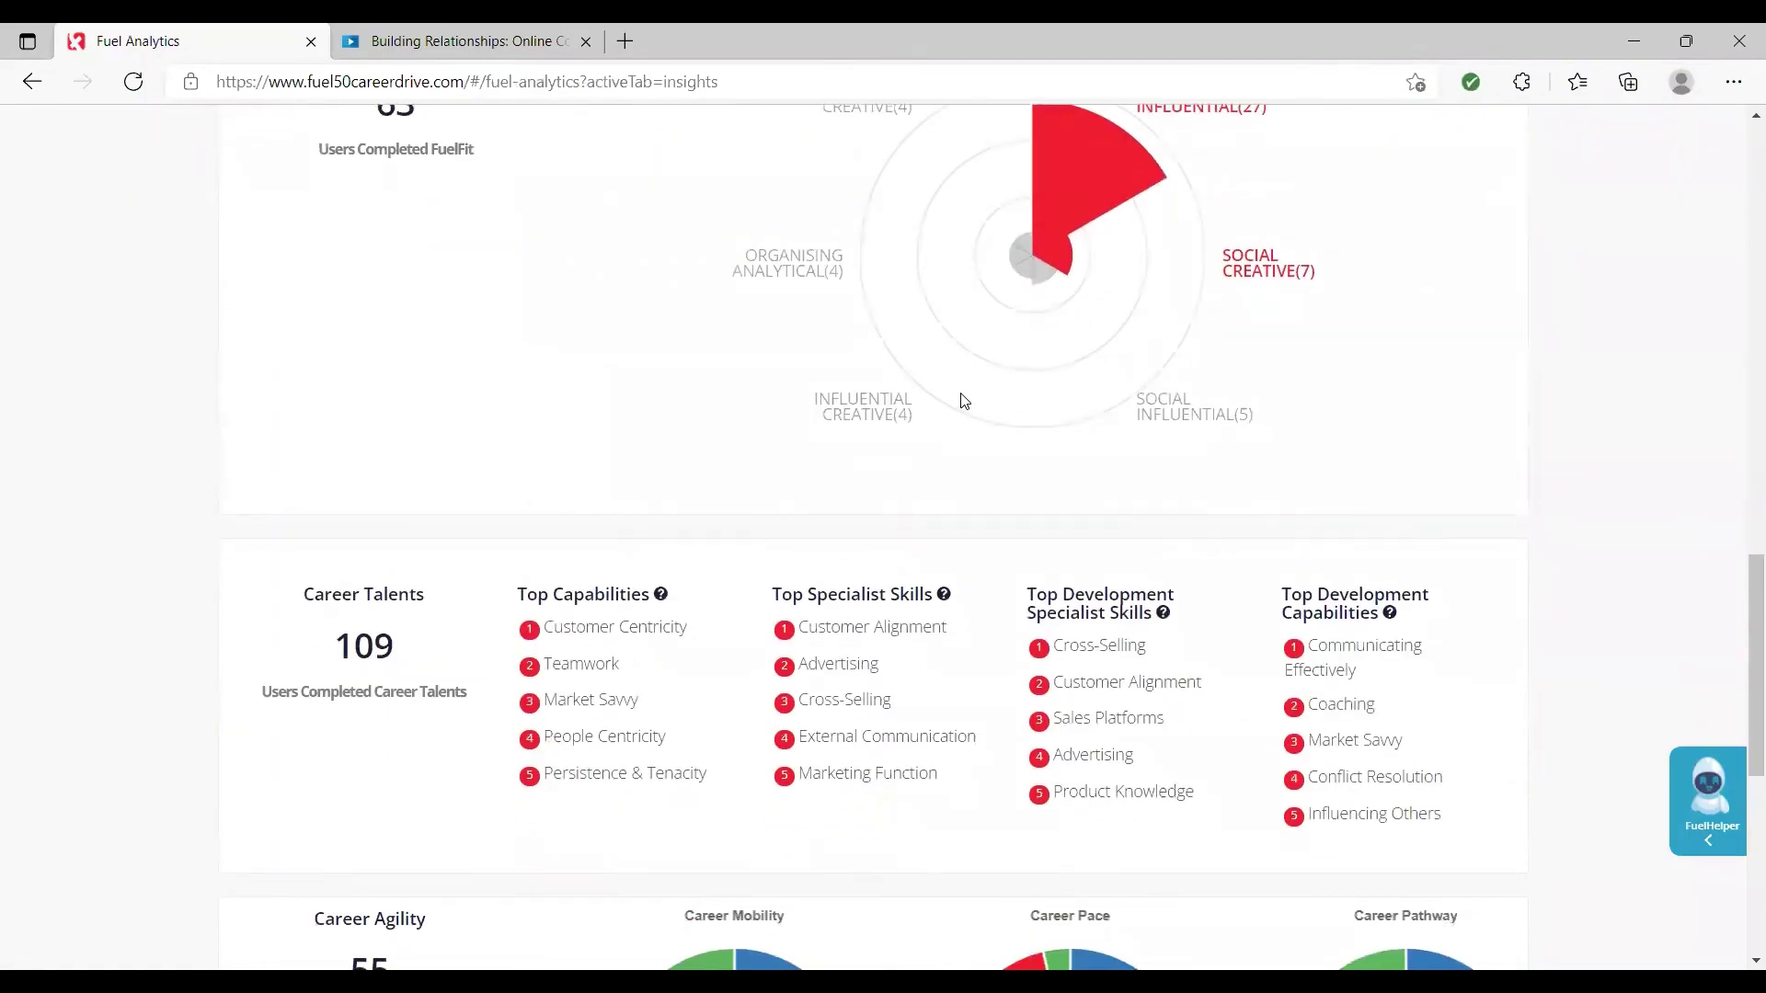
pyautogui.scroll(18, 962, 395)
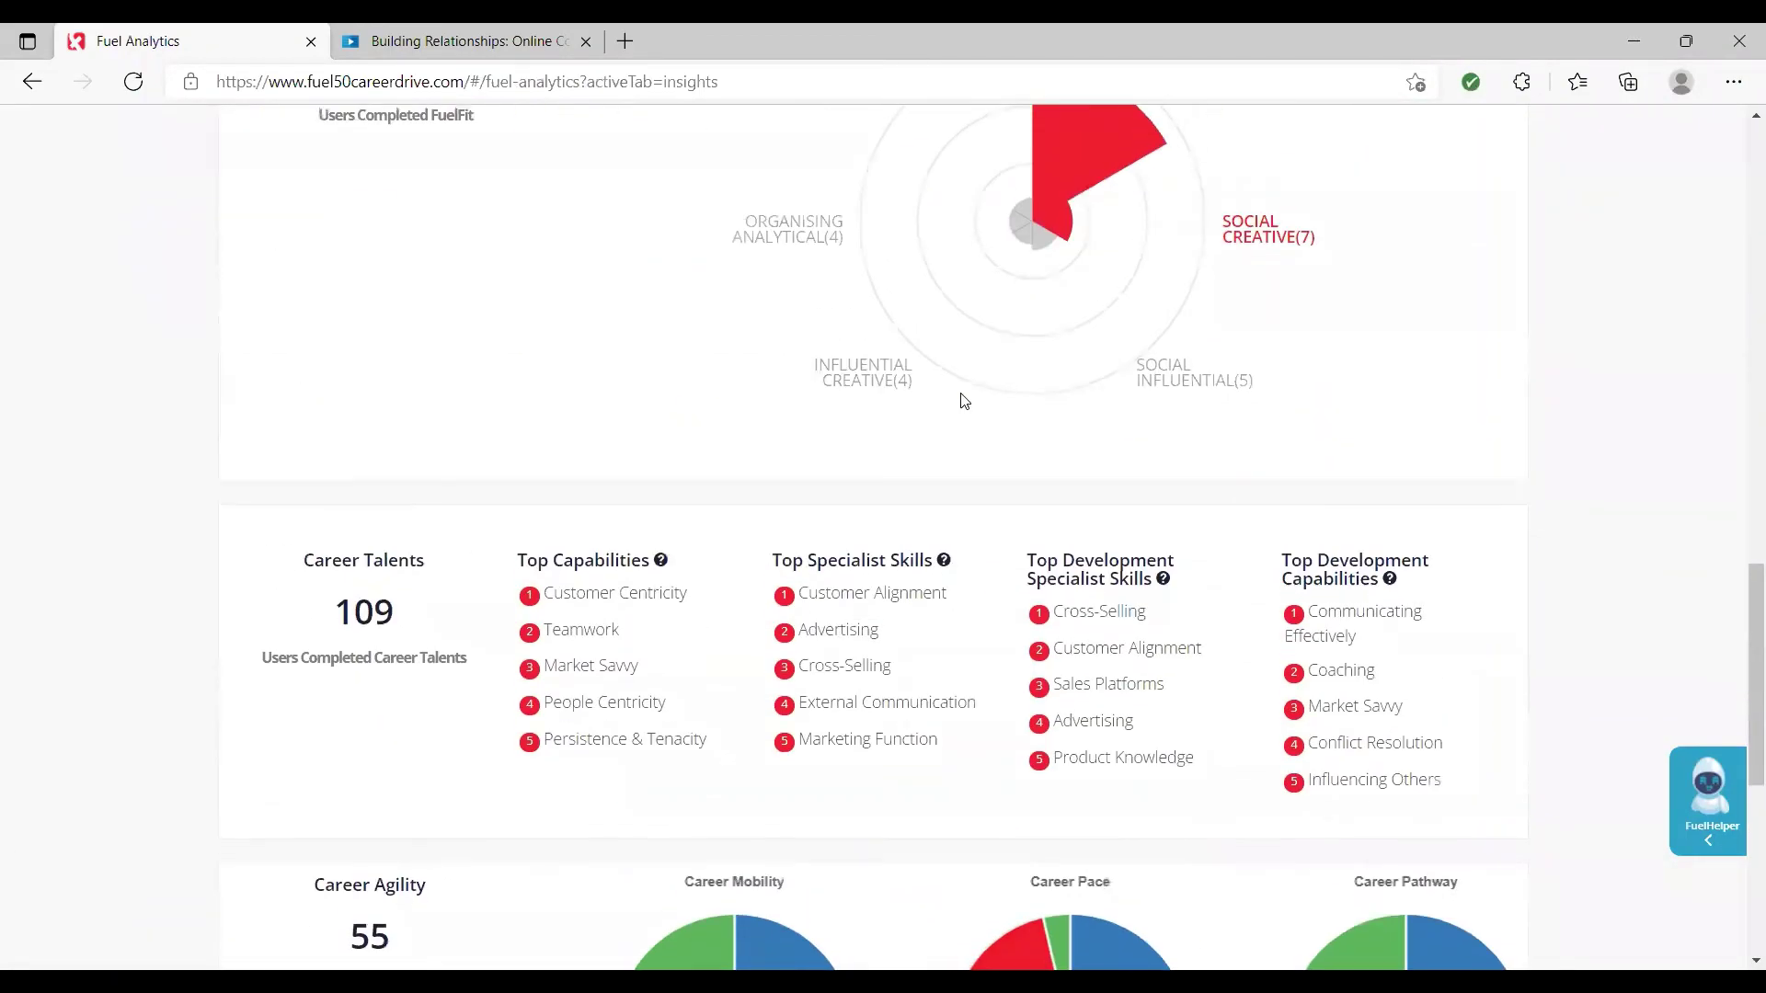
pyautogui.scroll(8, 962, 401)
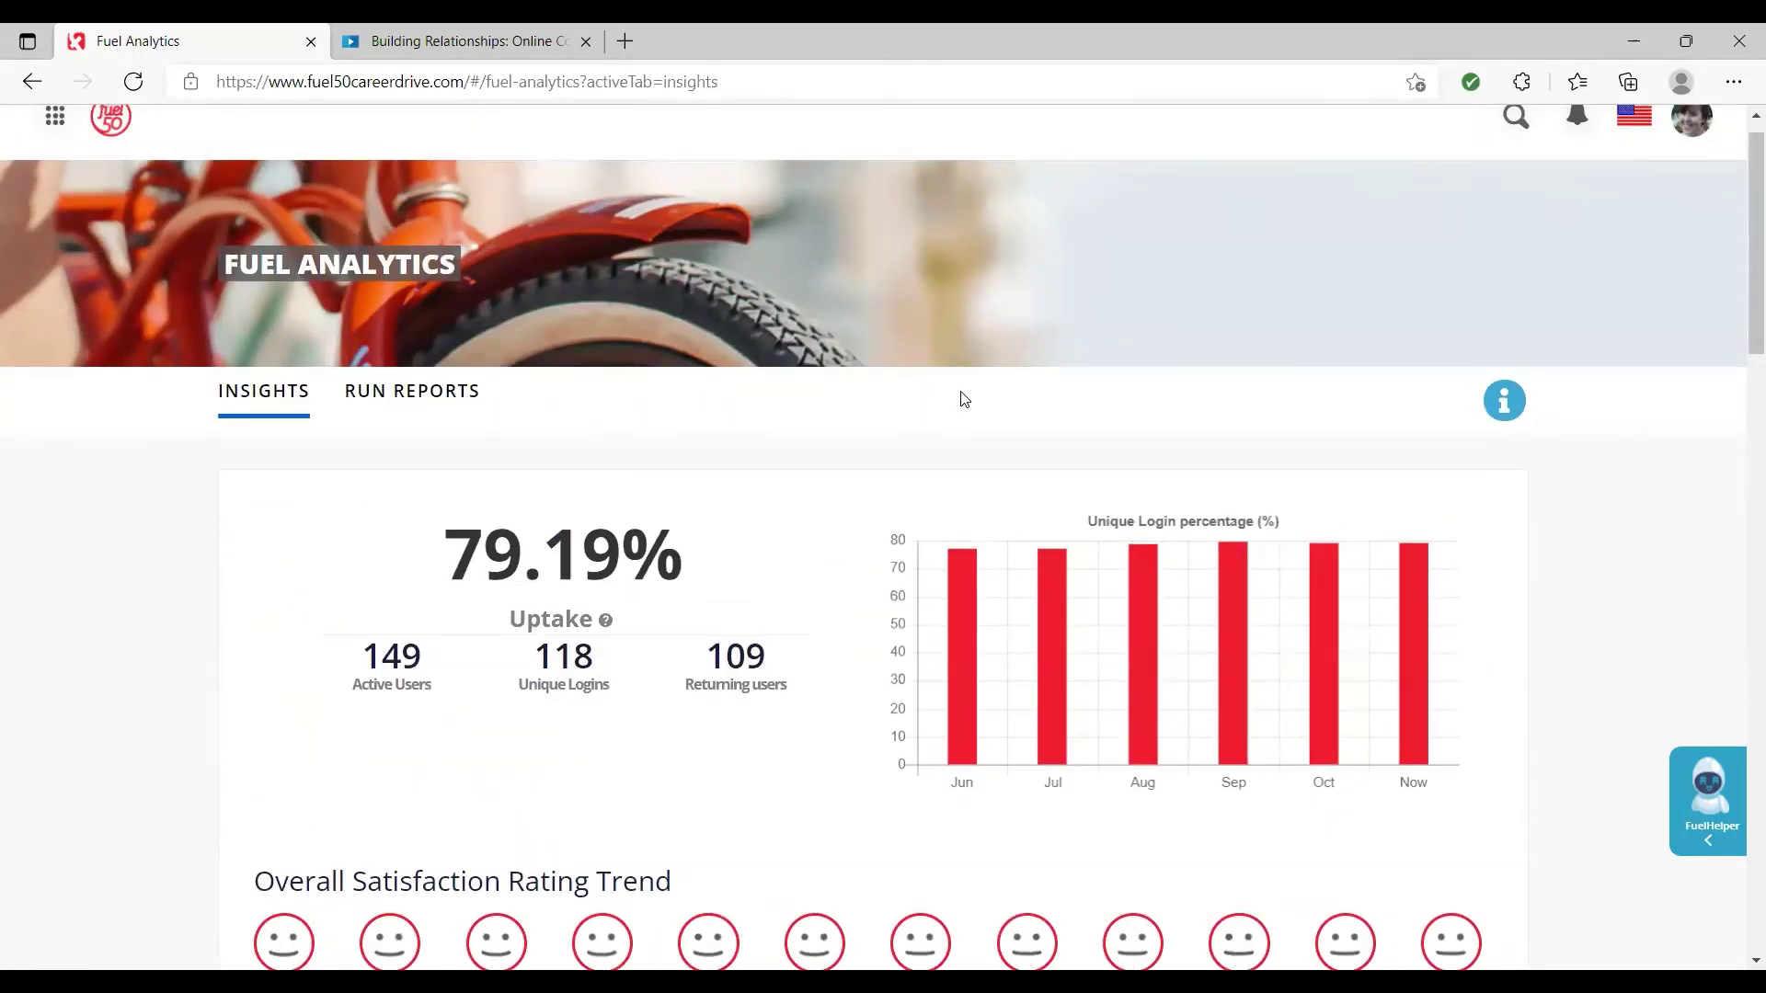
pyautogui.scroll(-8, 963, 397)
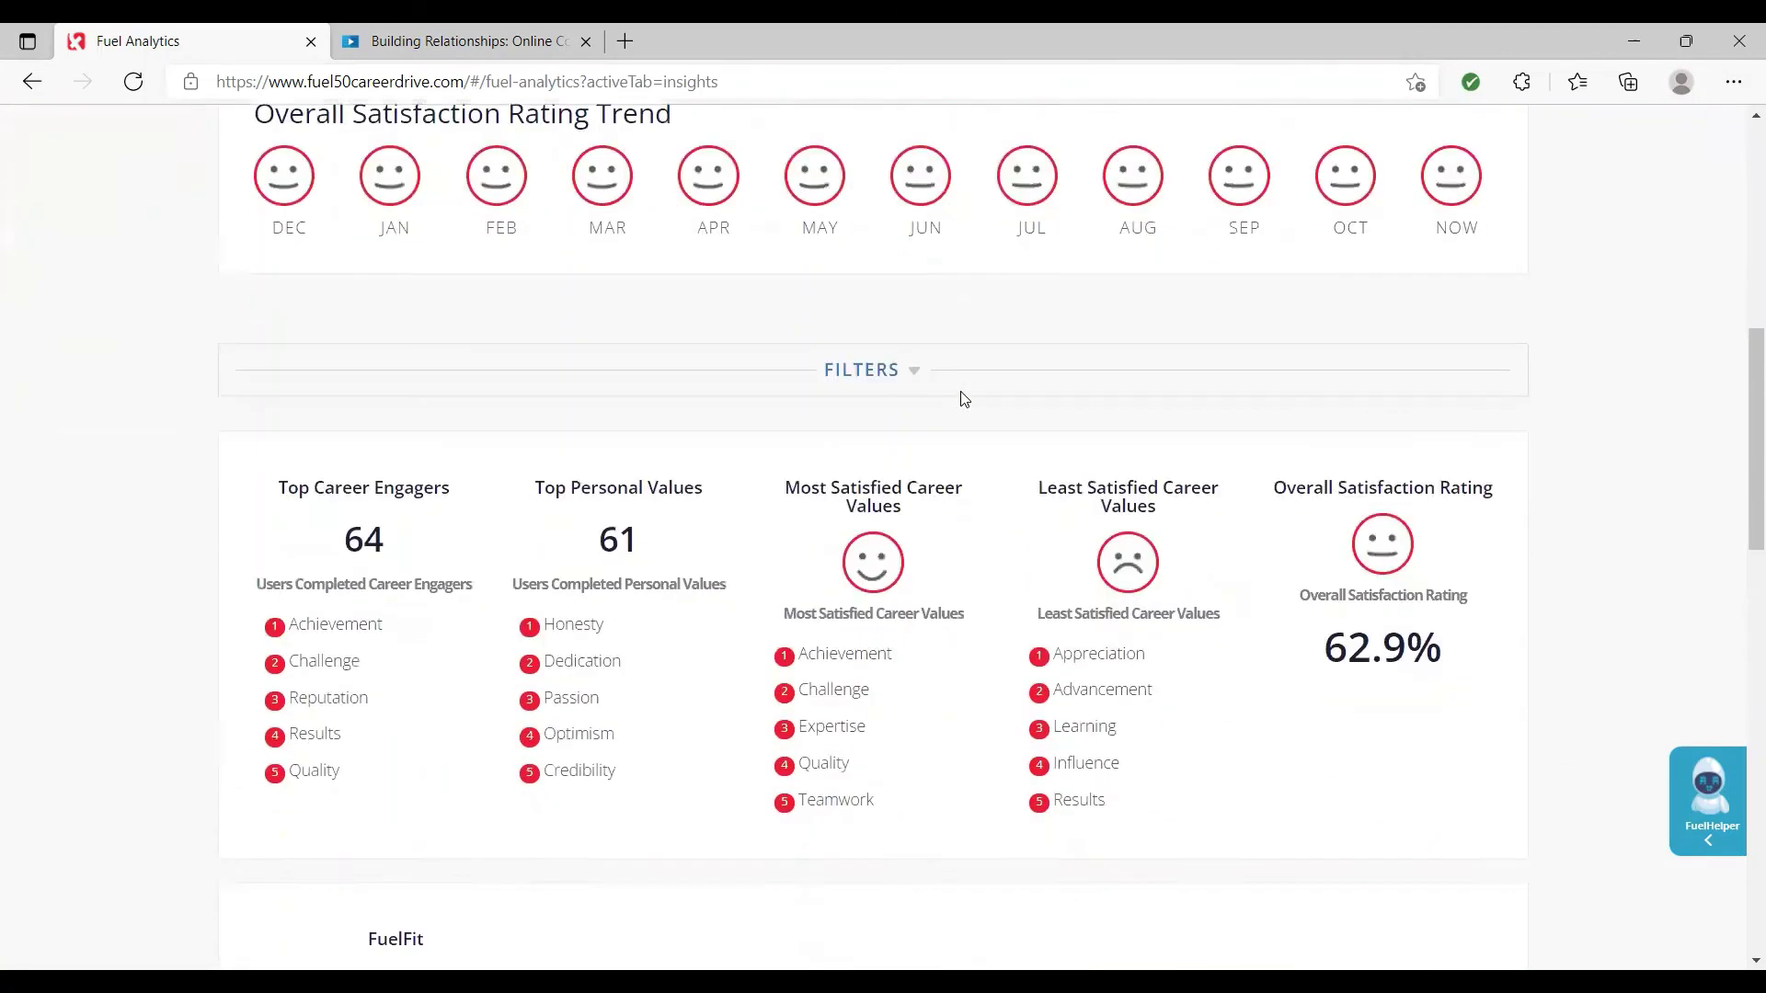
pyautogui.scroll(-5, 963, 397)
pyautogui.scroll(13, 963, 397)
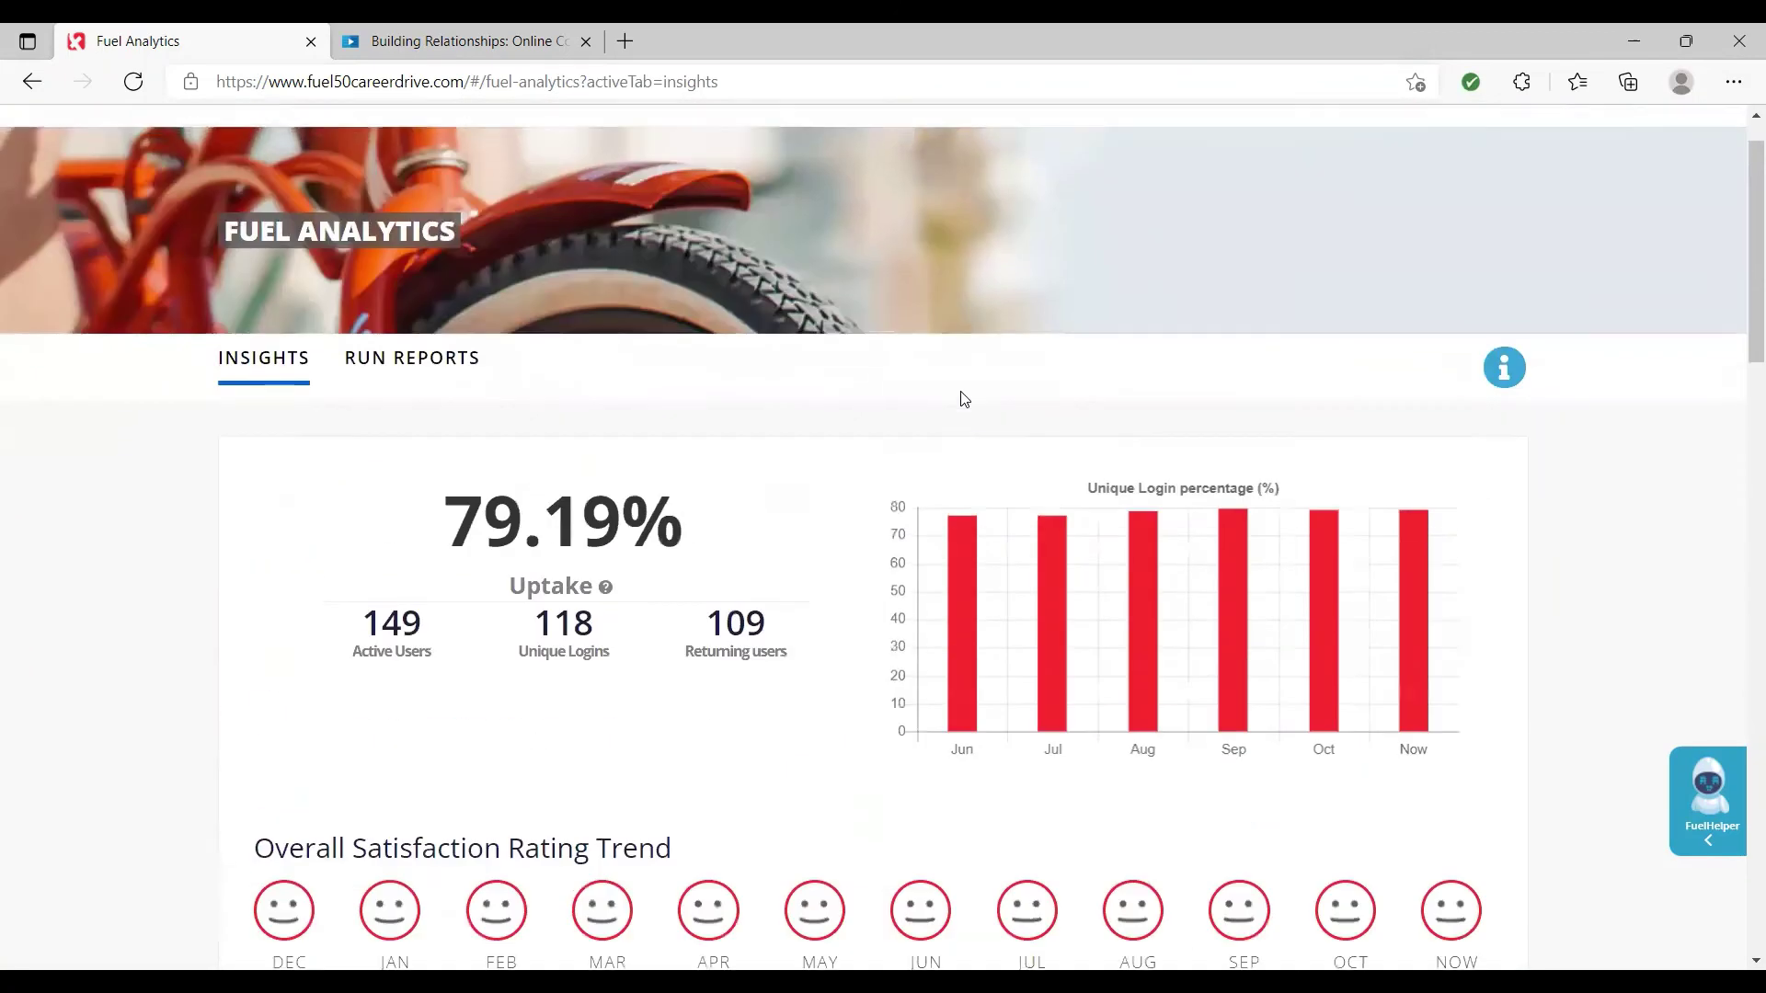
# - Open Fuel Mobility and review the talent match matrix of the Senior Brand Marketing Manager pipeline
pyautogui.click(1694, 150)
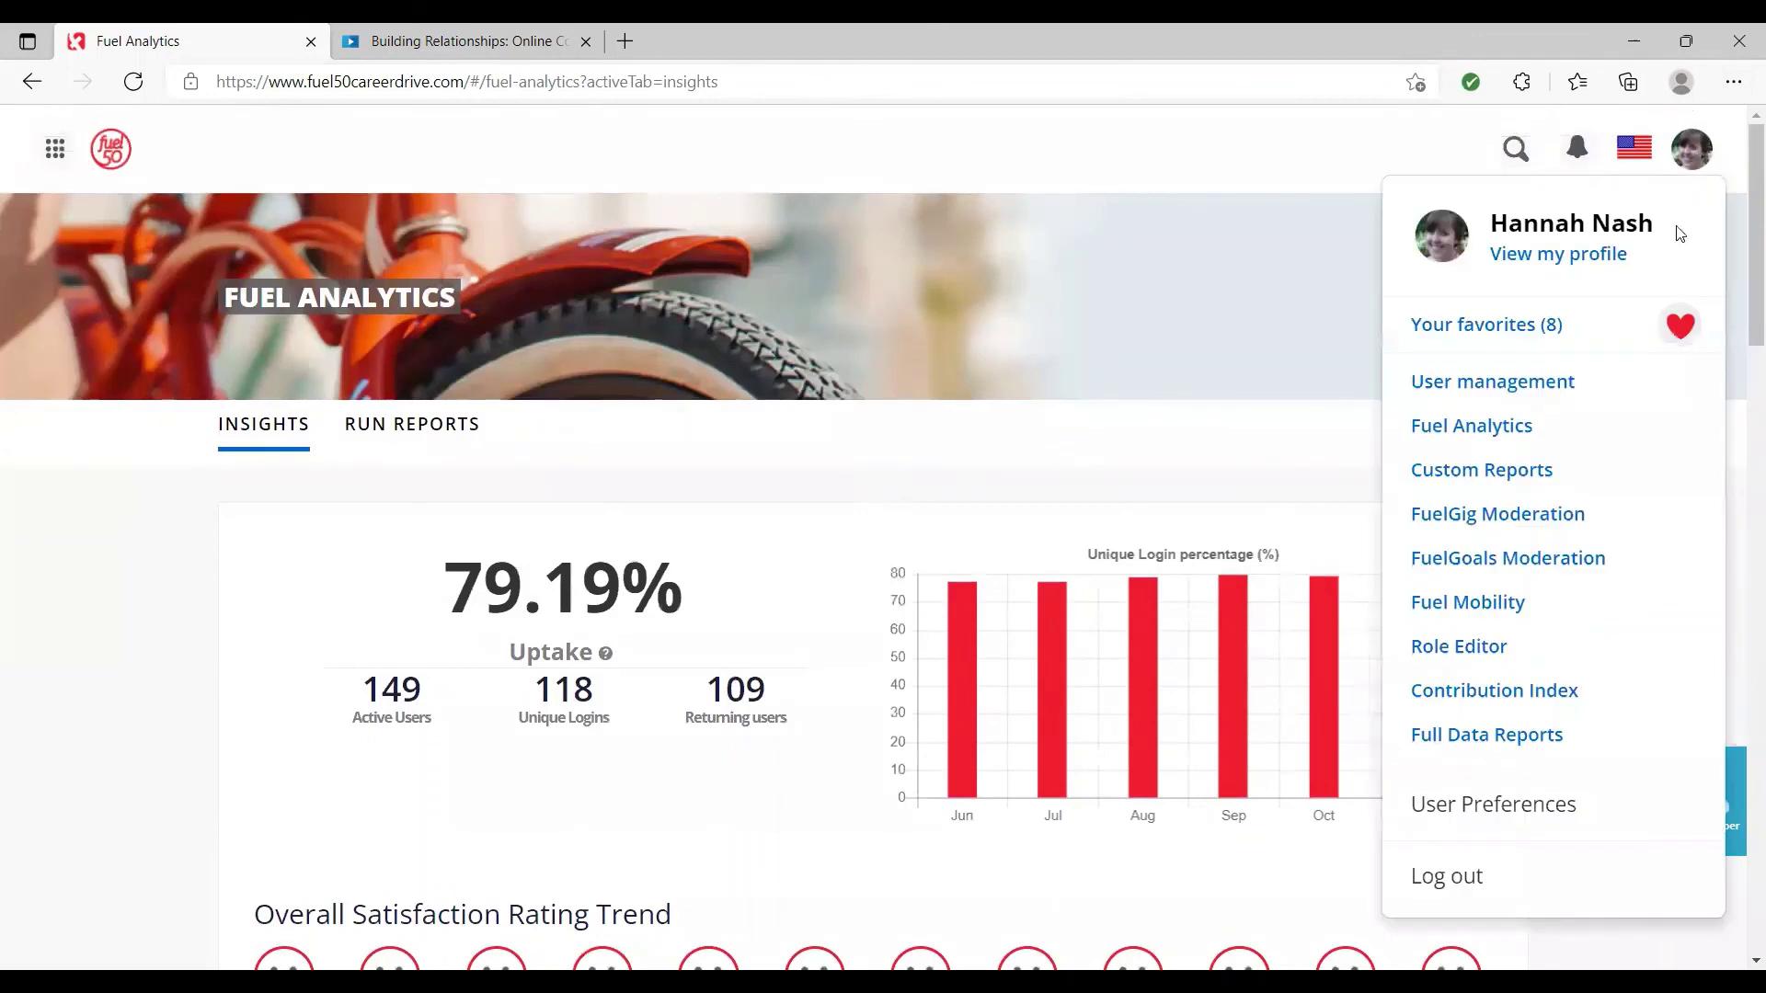
pyautogui.click(1510, 610)
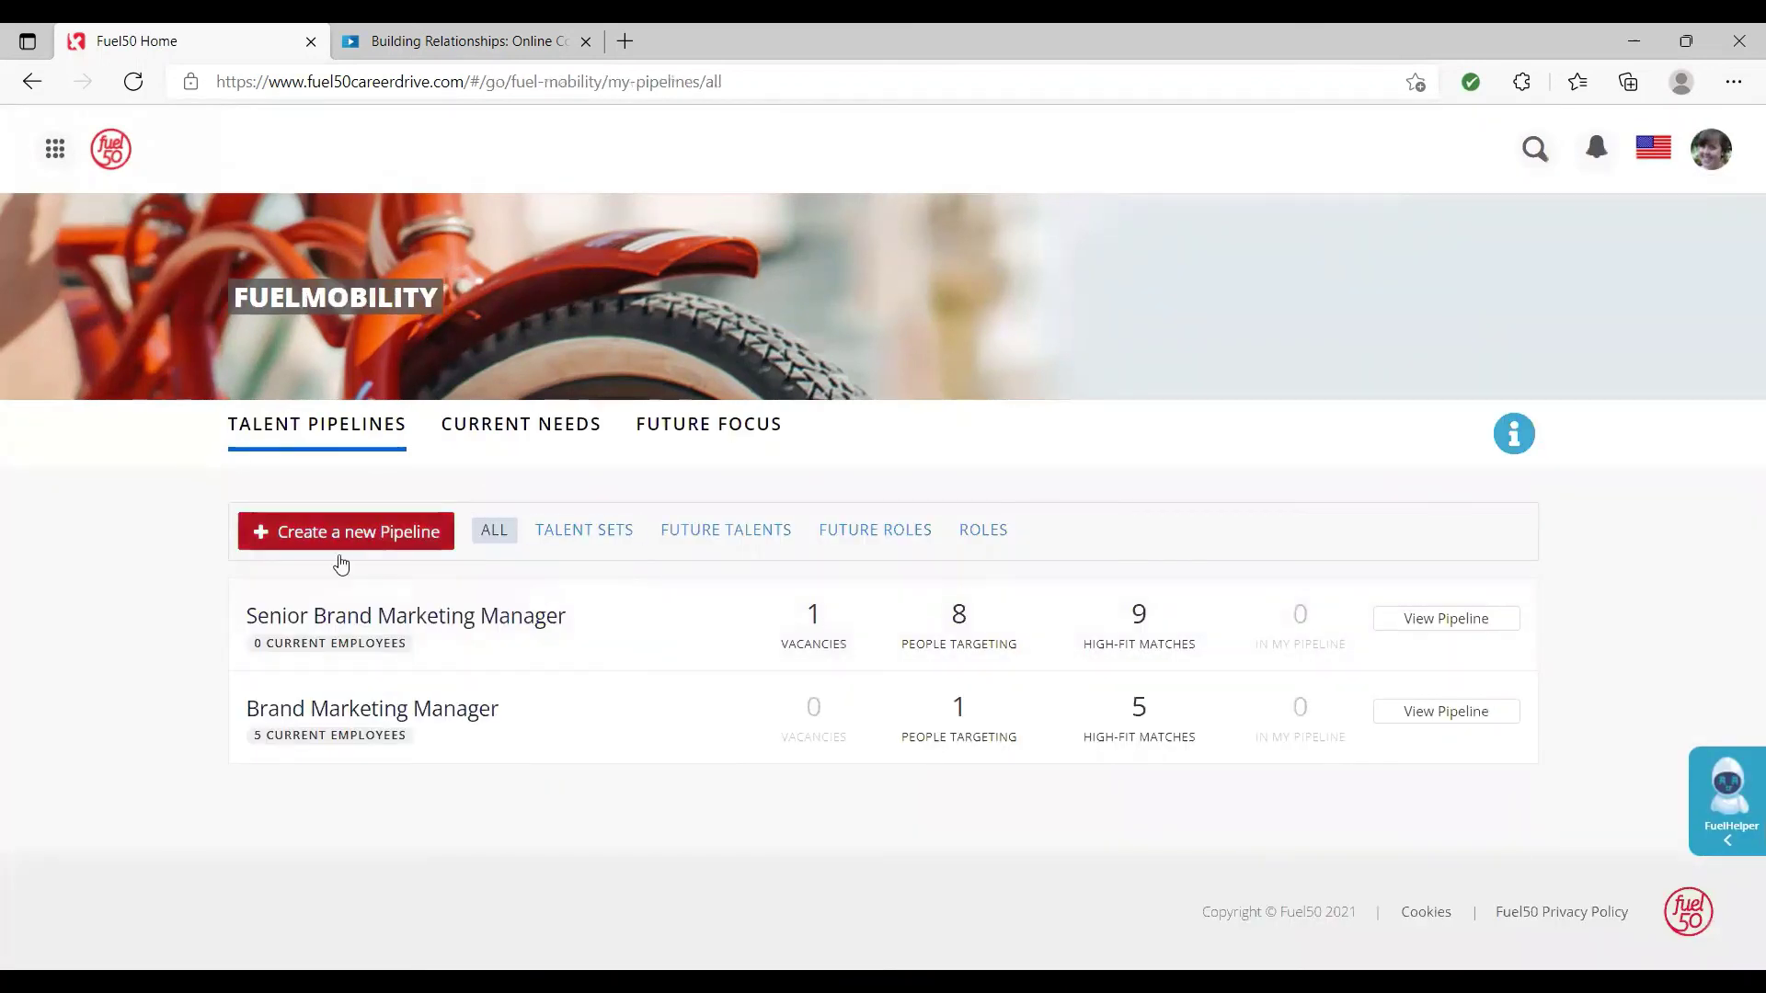
pyautogui.click(961, 618)
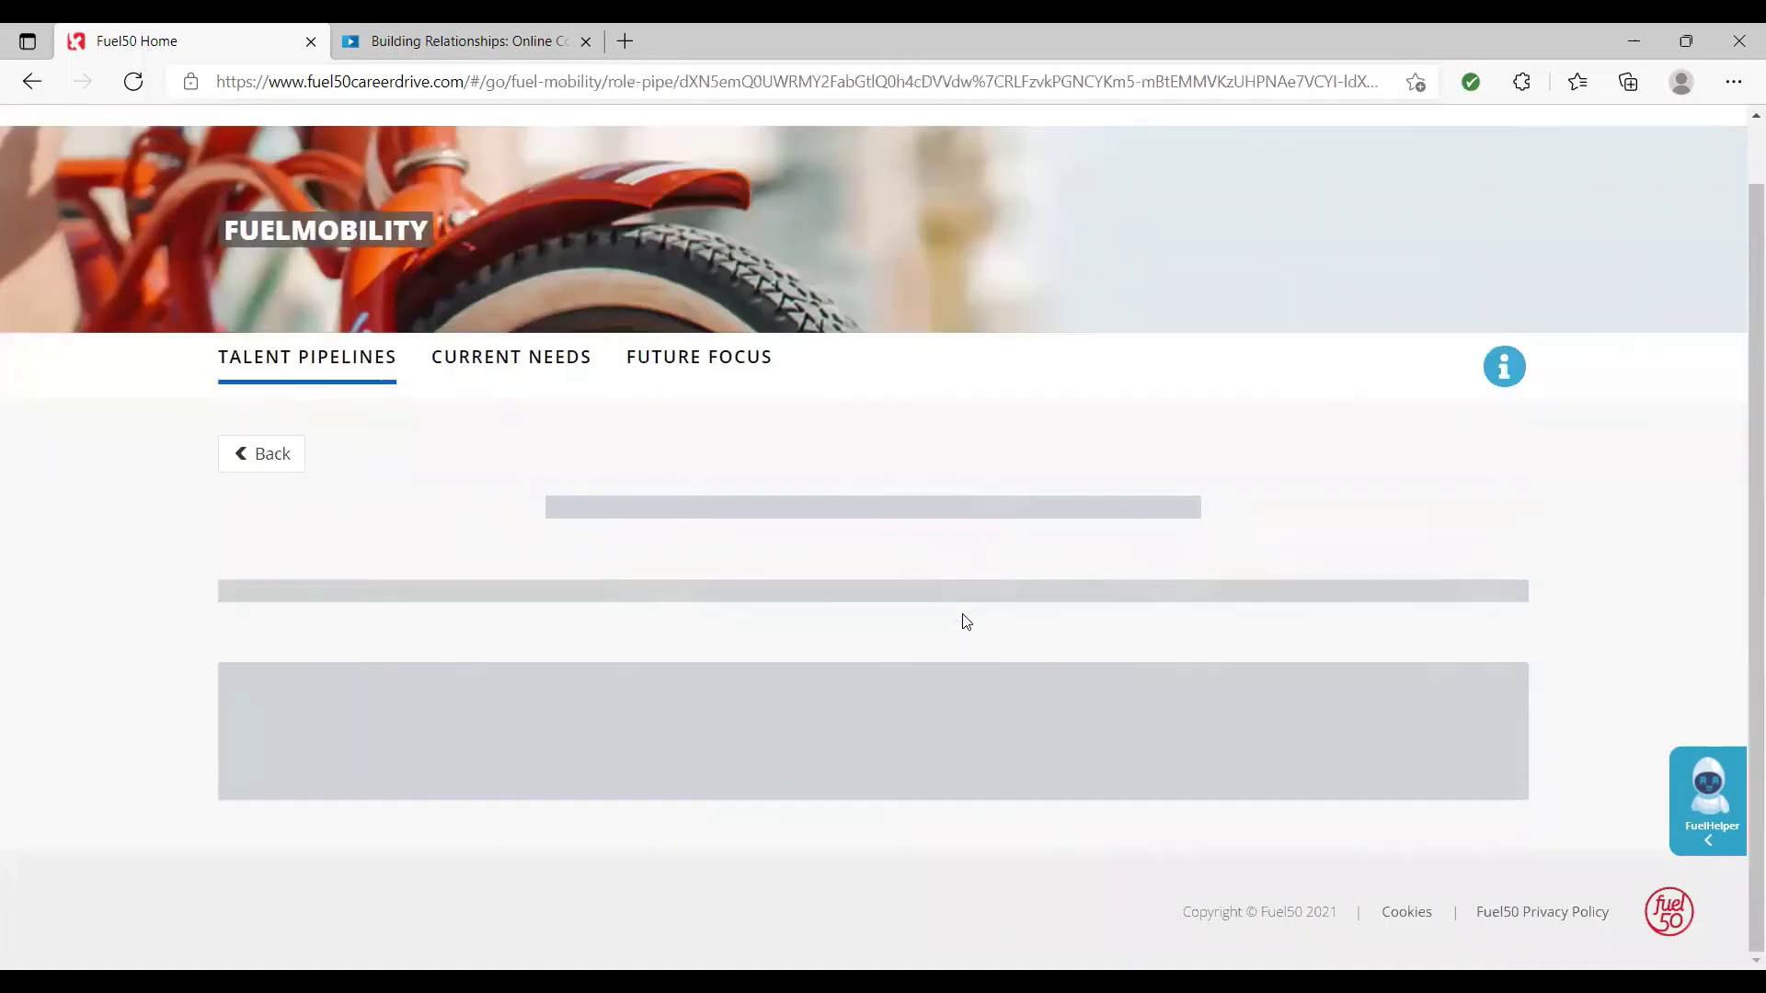
pyautogui.scroll(-4, 966, 622)
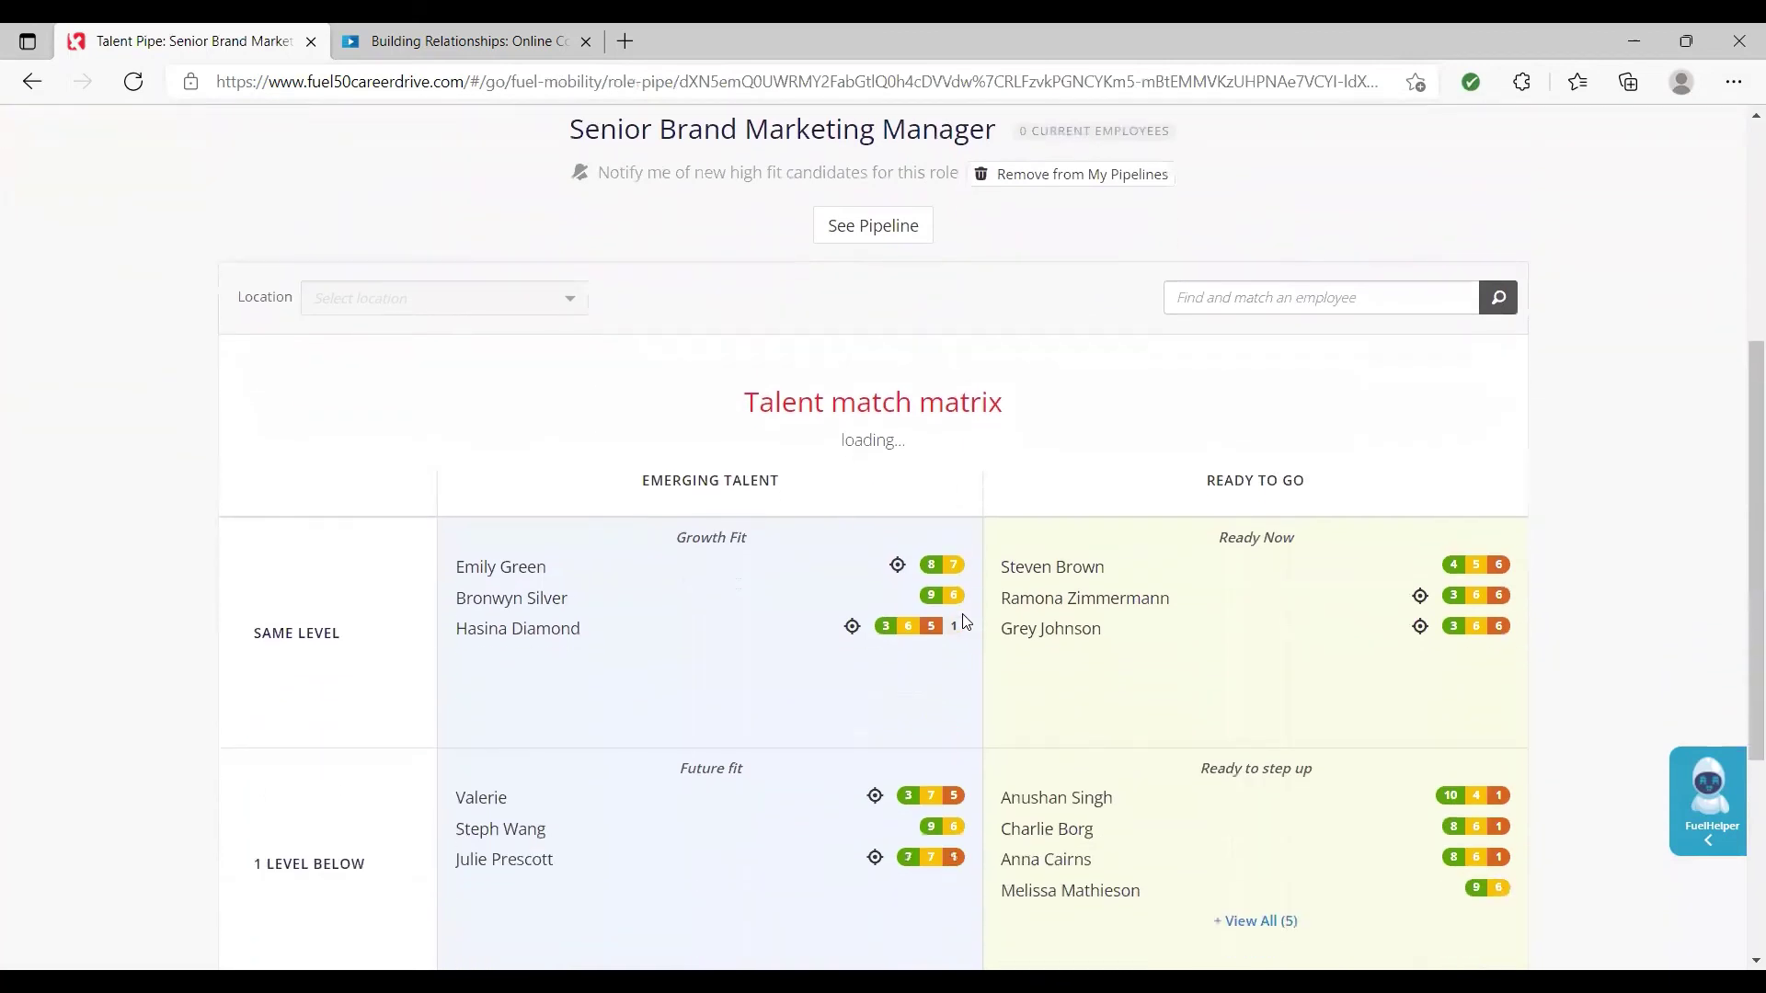
pyautogui.scroll(-2, 966, 621)
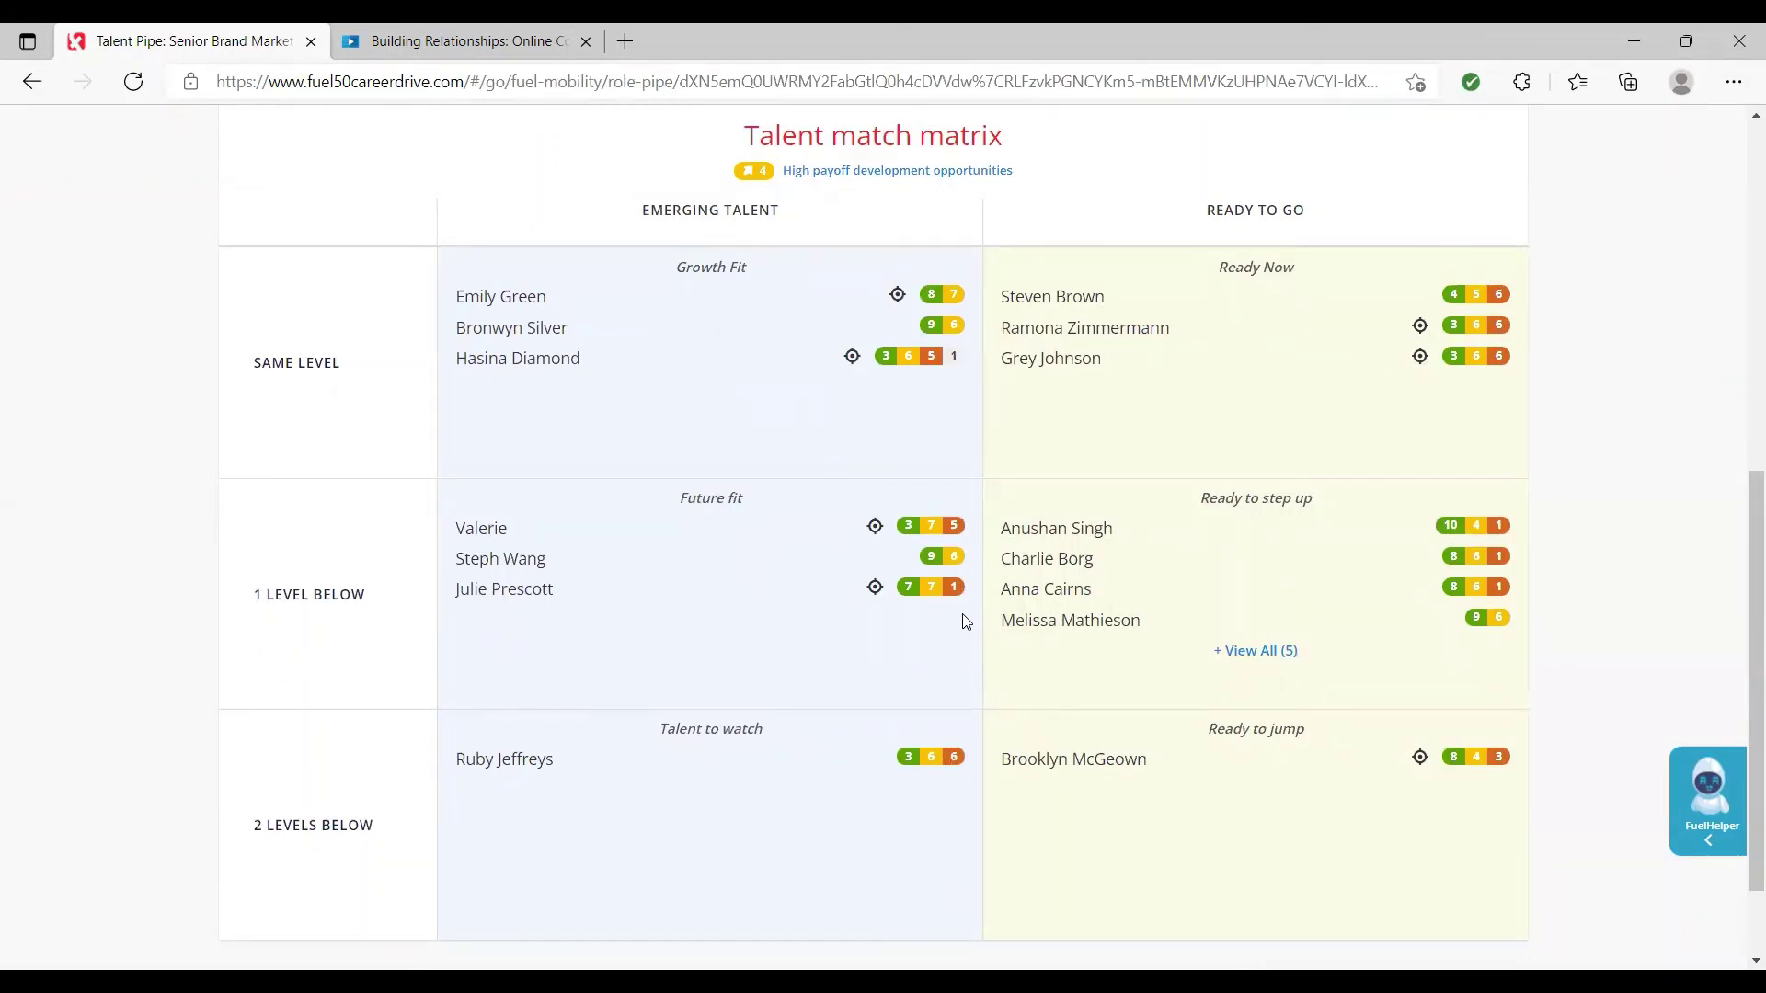
pyautogui.scroll(8, 963, 621)
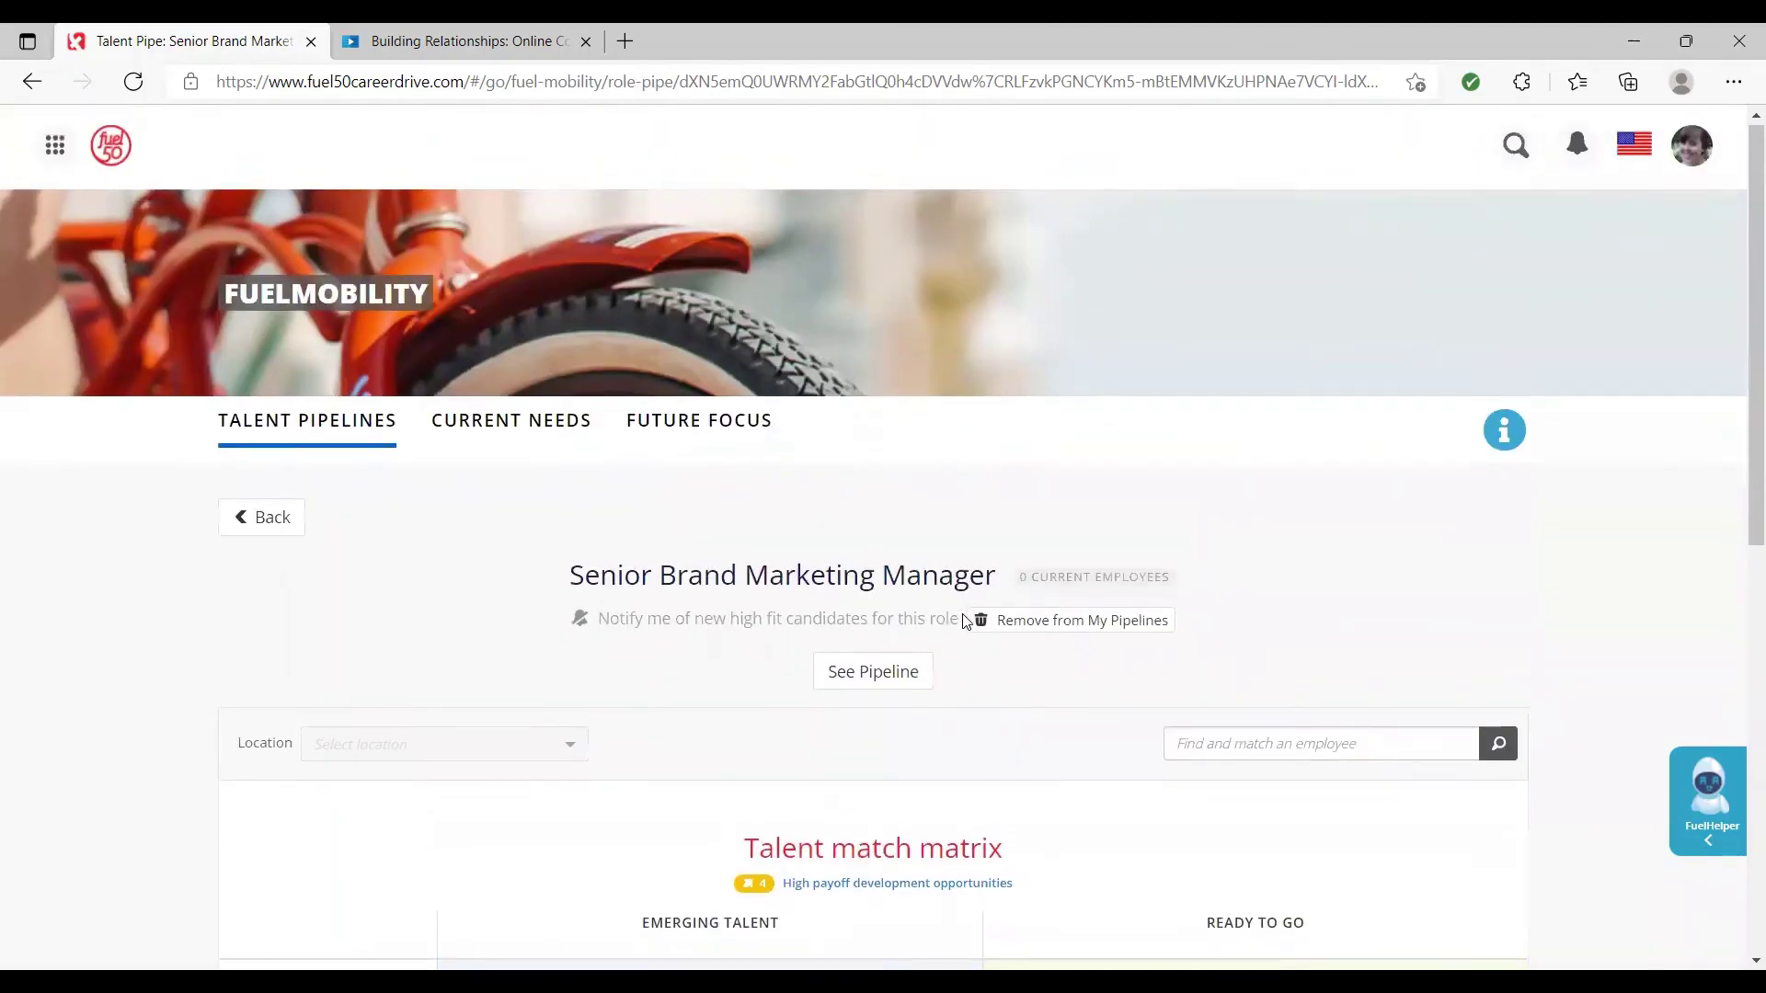
# - Return to the Home page and look over its Explore with Fuel50 tiles
pyautogui.click(114, 151)
pyautogui.scroll(-1, 1702, 331)
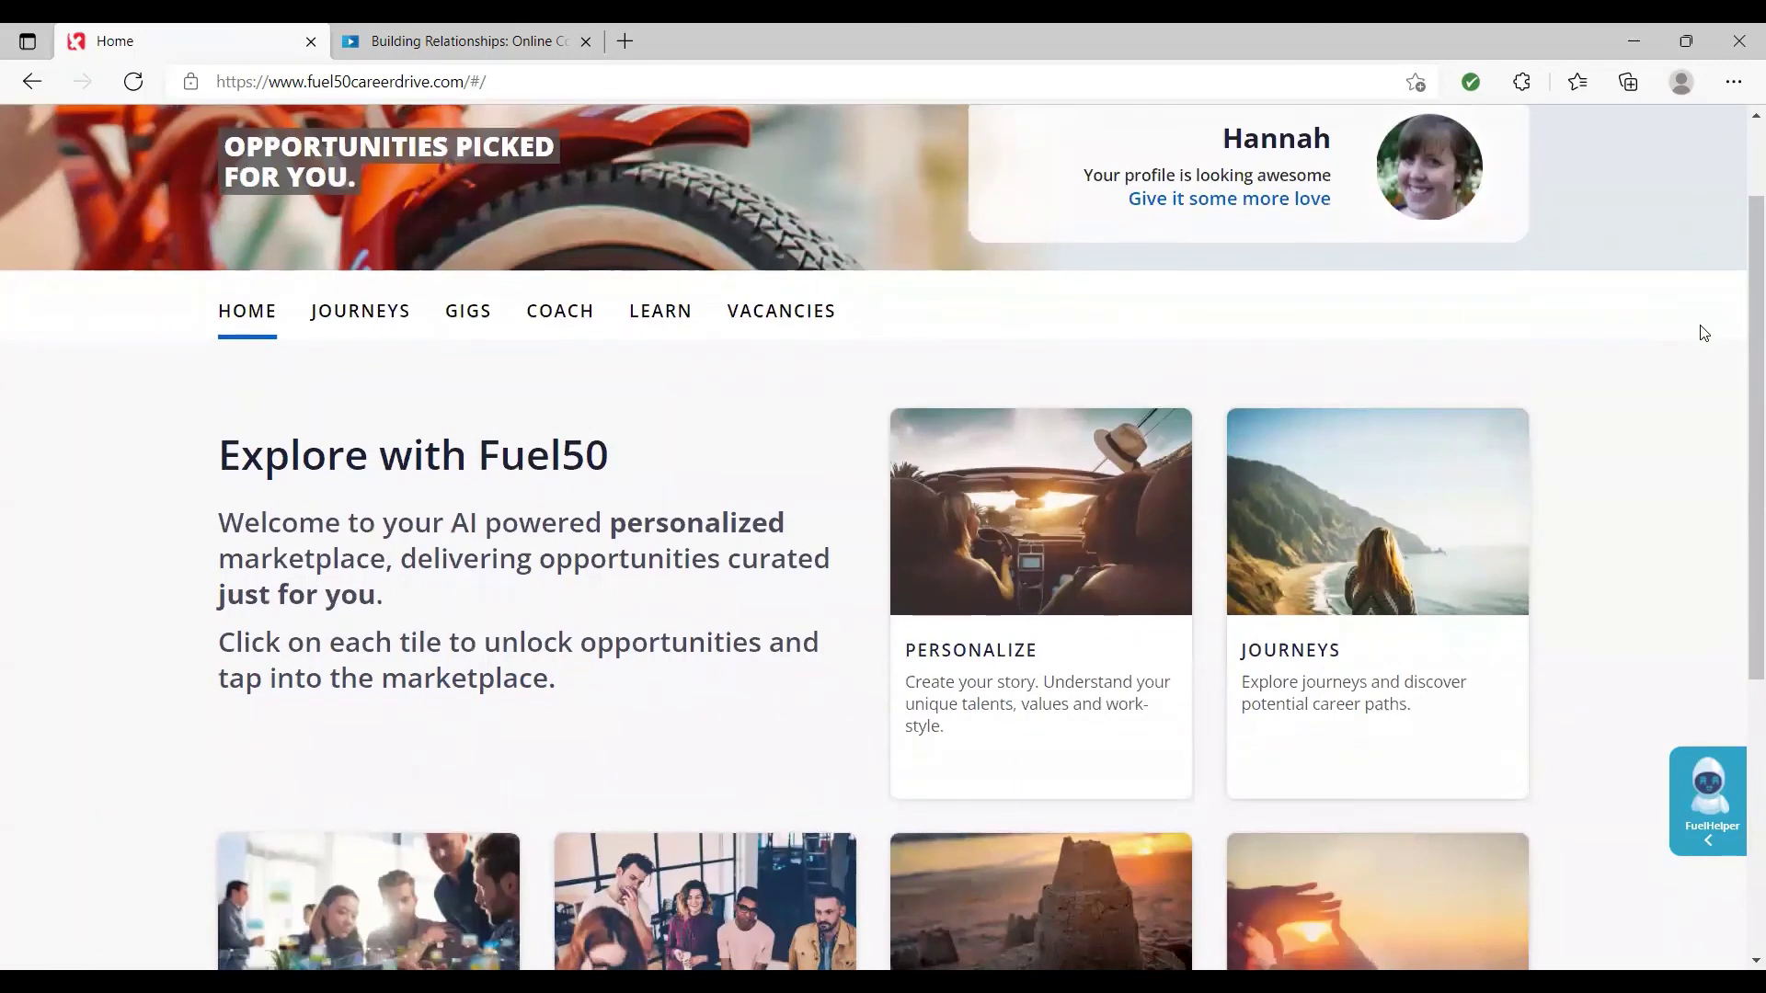
pyautogui.scroll(-2, 1702, 333)
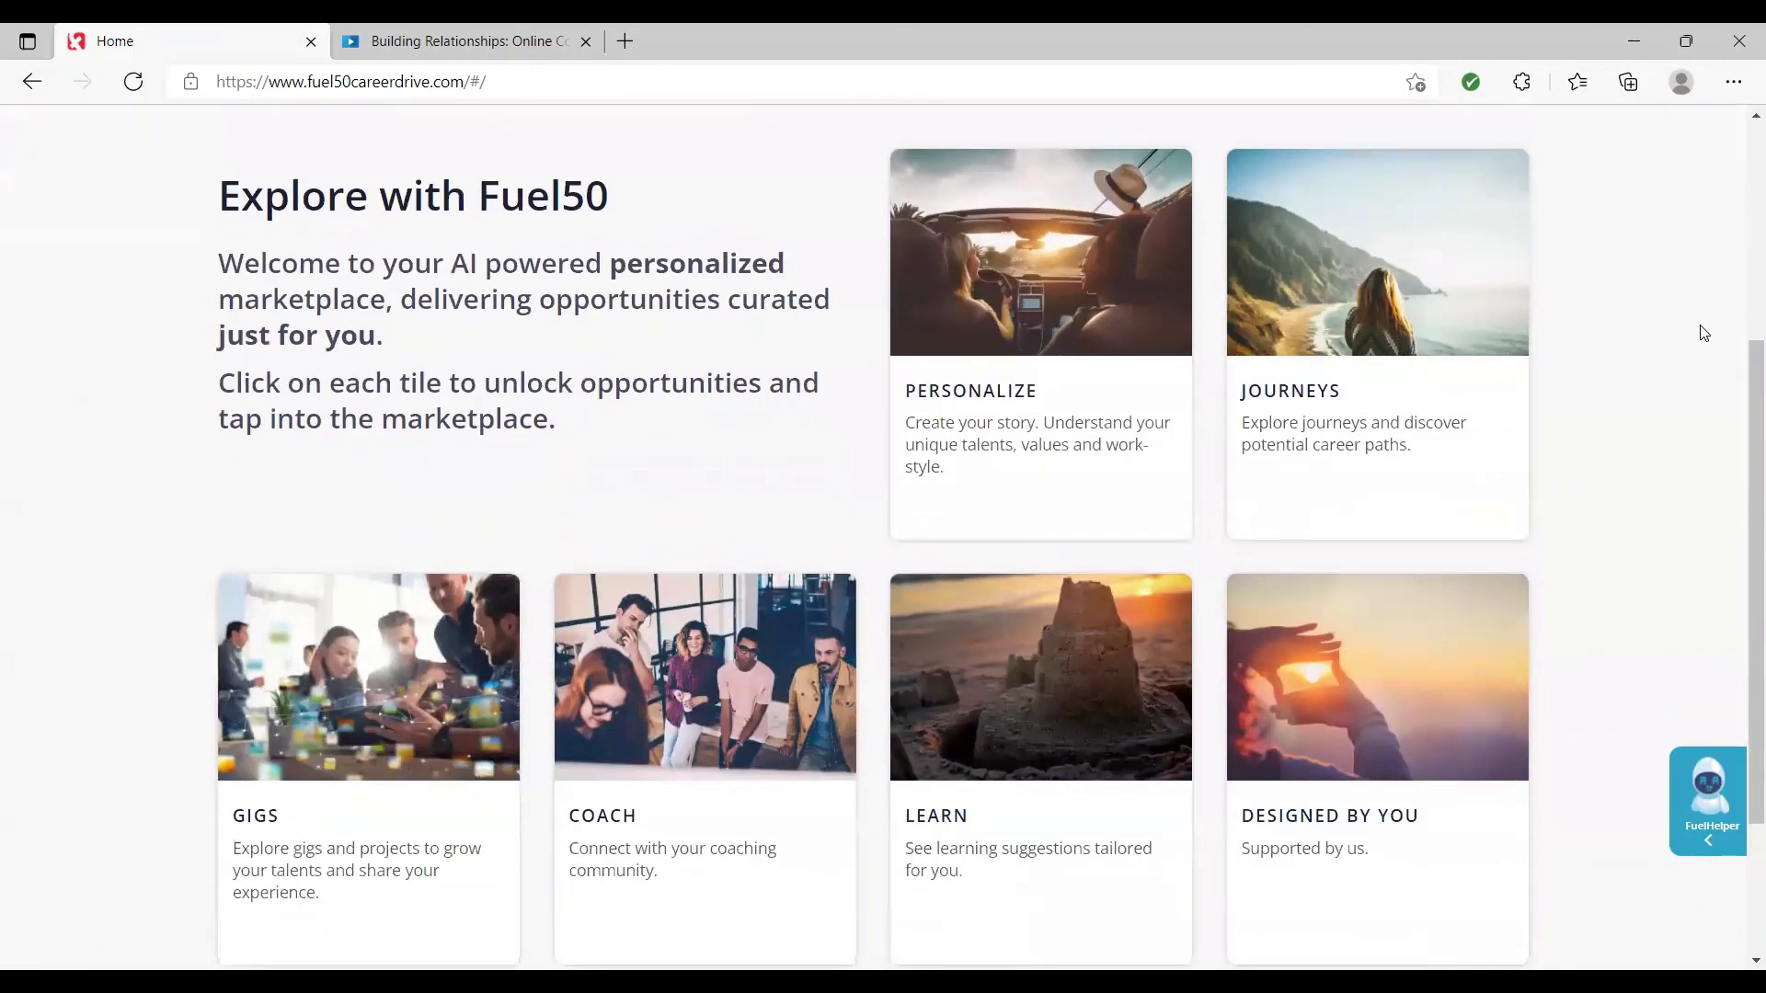
pyautogui.scroll(-1, 1702, 333)
pyautogui.scroll(2, 1702, 332)
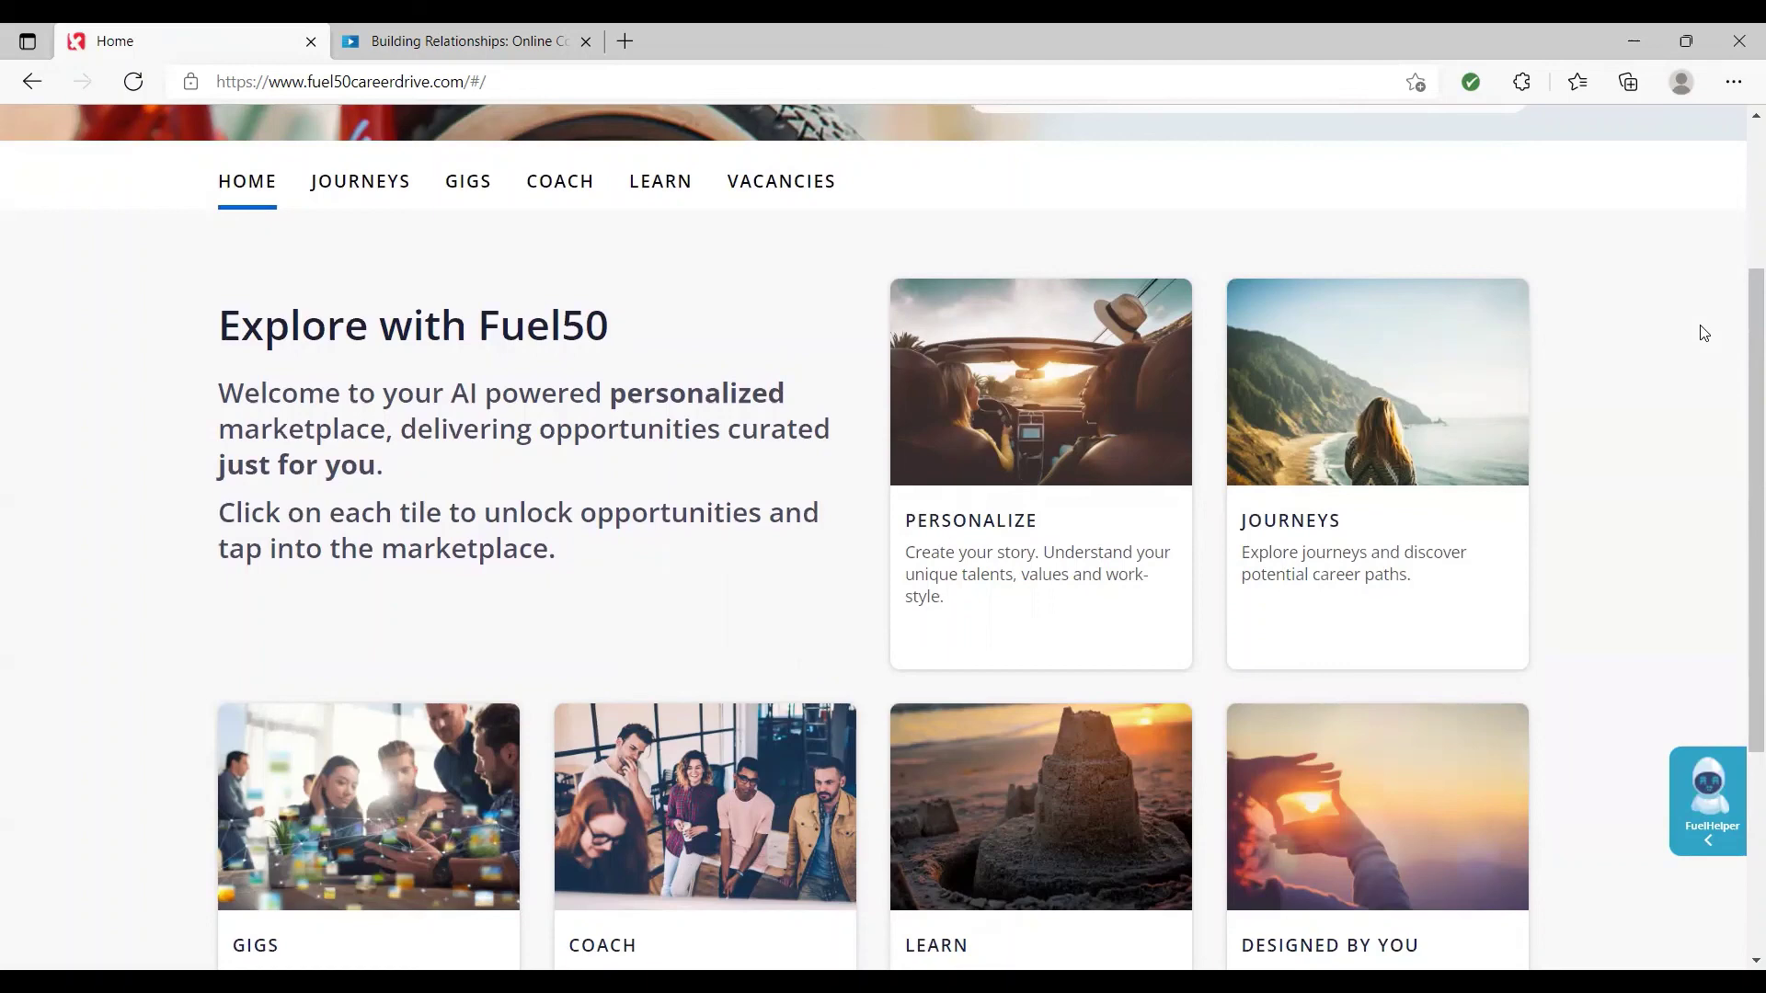
pyautogui.scroll(3, 1701, 331)
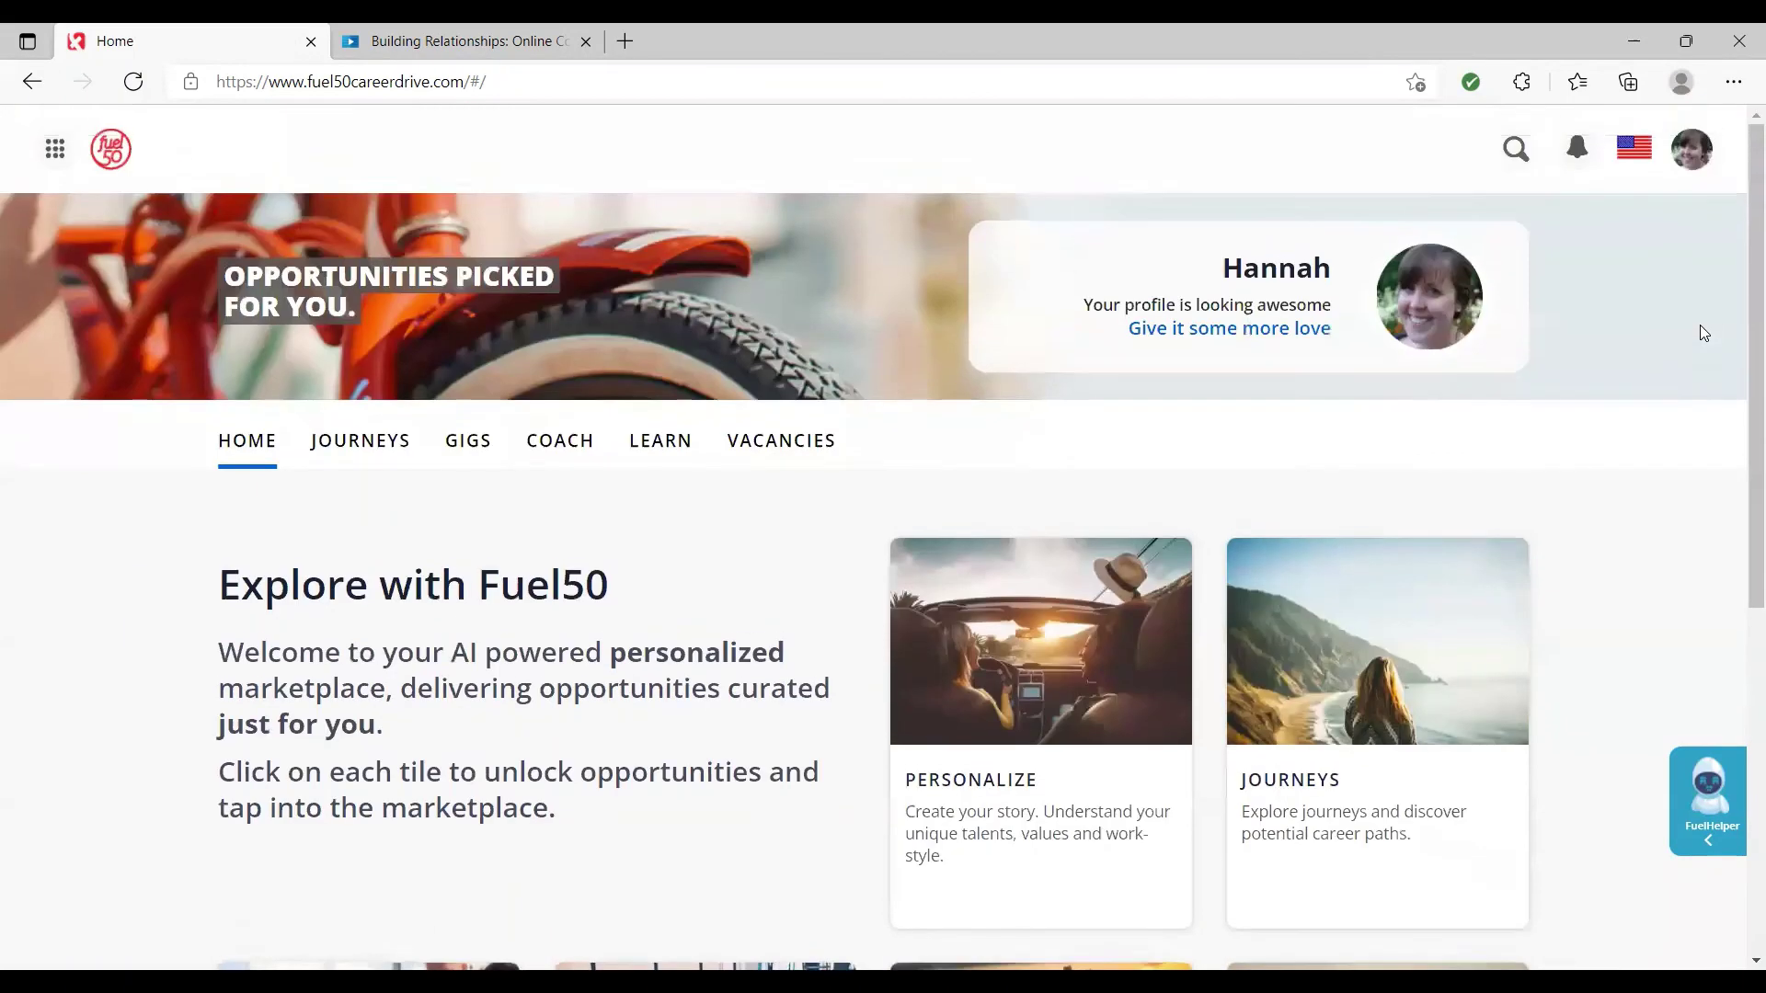